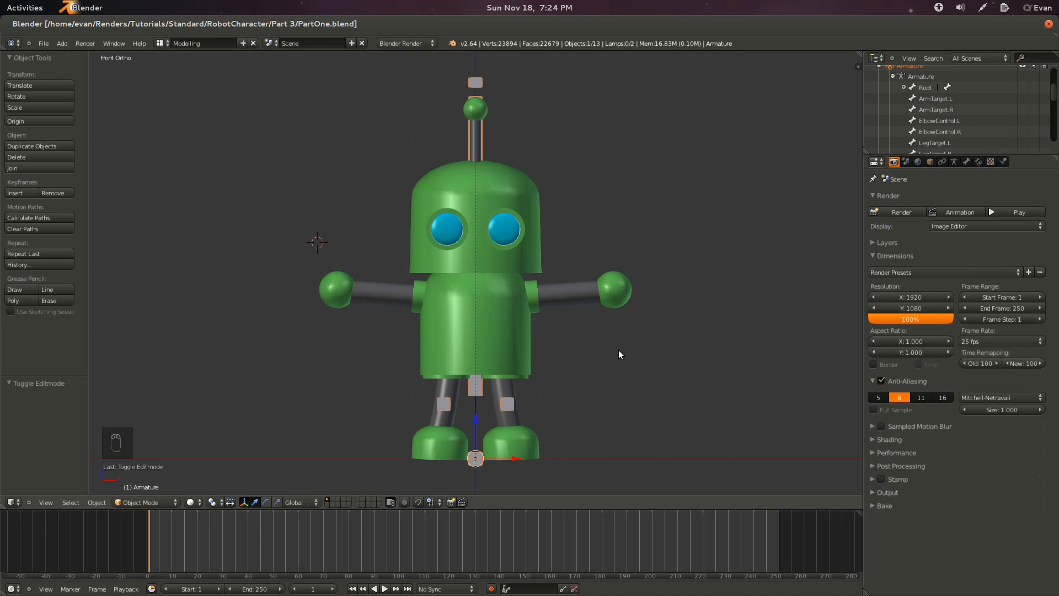
In Edit Mode, move the antenna target bone down about 0.141 units so it sits just above the antenna's ball.
key(z)
shift+scroll(602, 290, up, 5)
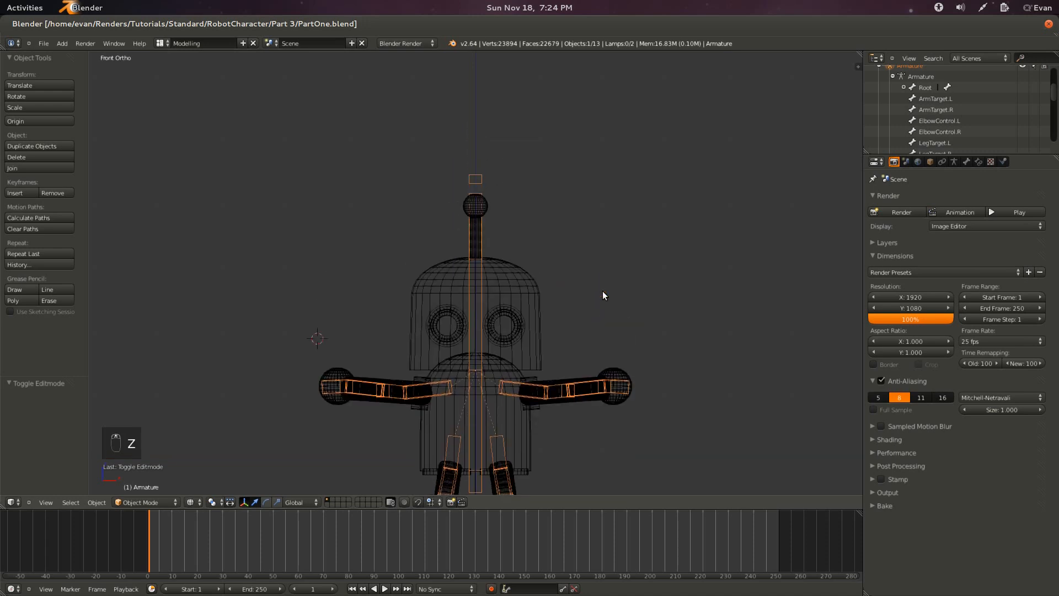
scroll(498, 214, up, 3)
key(KP_3)
key(KP_Decimal)
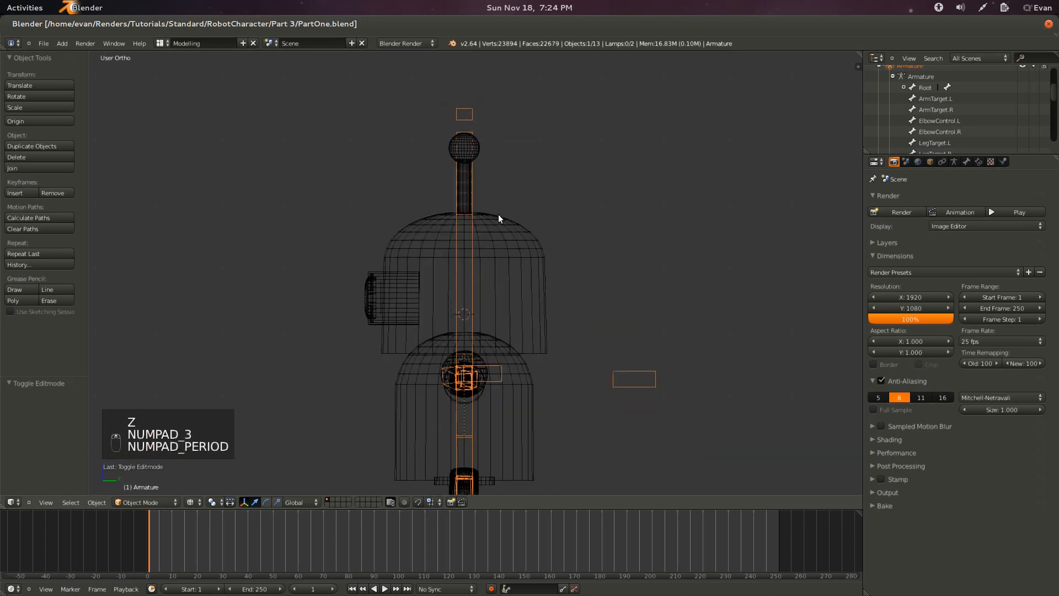
key(Tab)
right_click(465, 93)
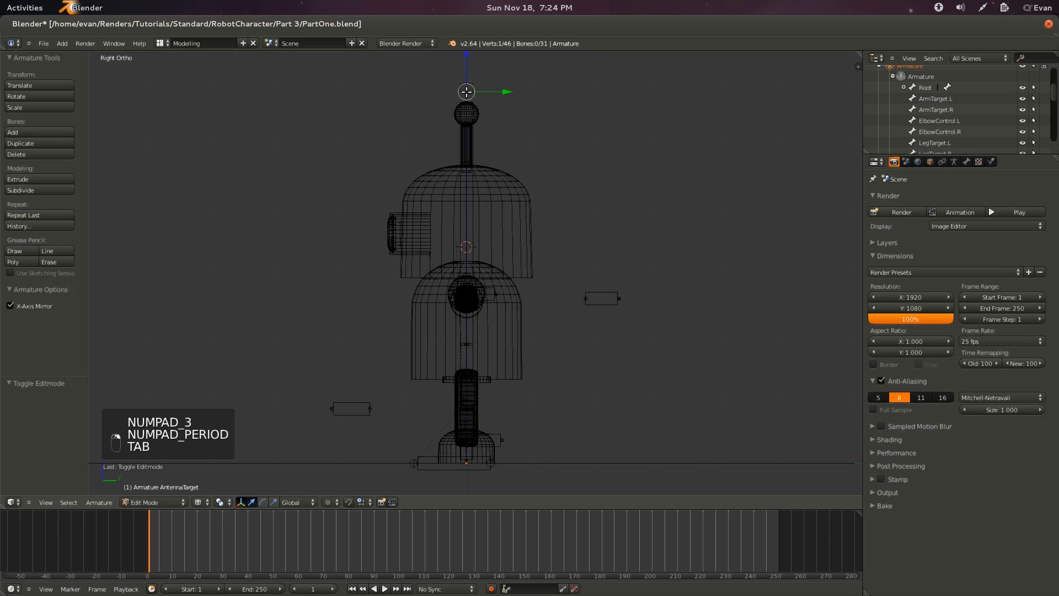
key(KP_Decimal)
scroll(501, 329, up, 5)
right_click(492, 272)
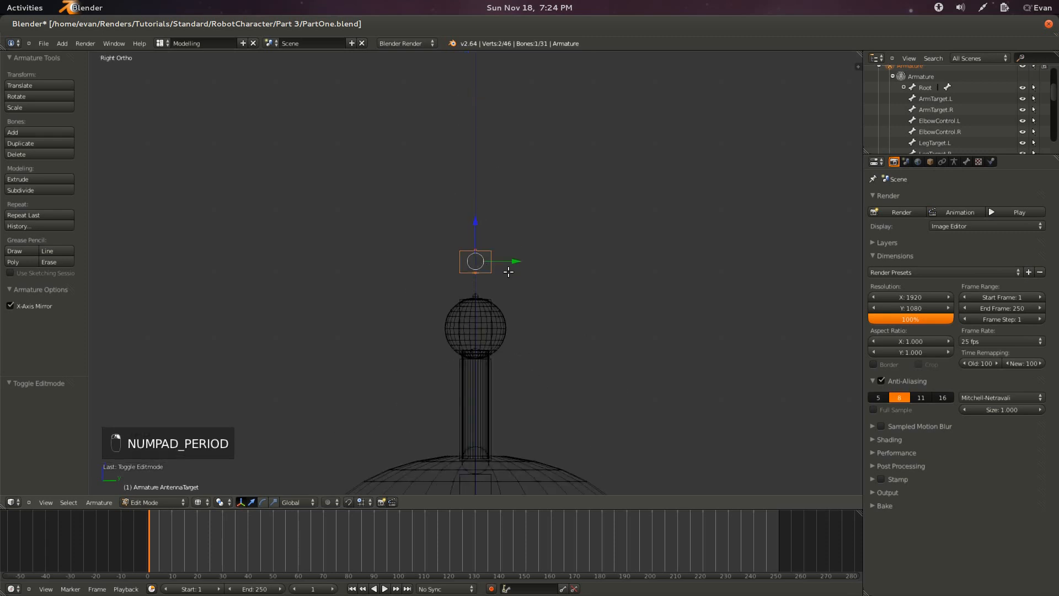
scroll(507, 276, up, 2)
scroll(507, 277, up, 1)
key(g)
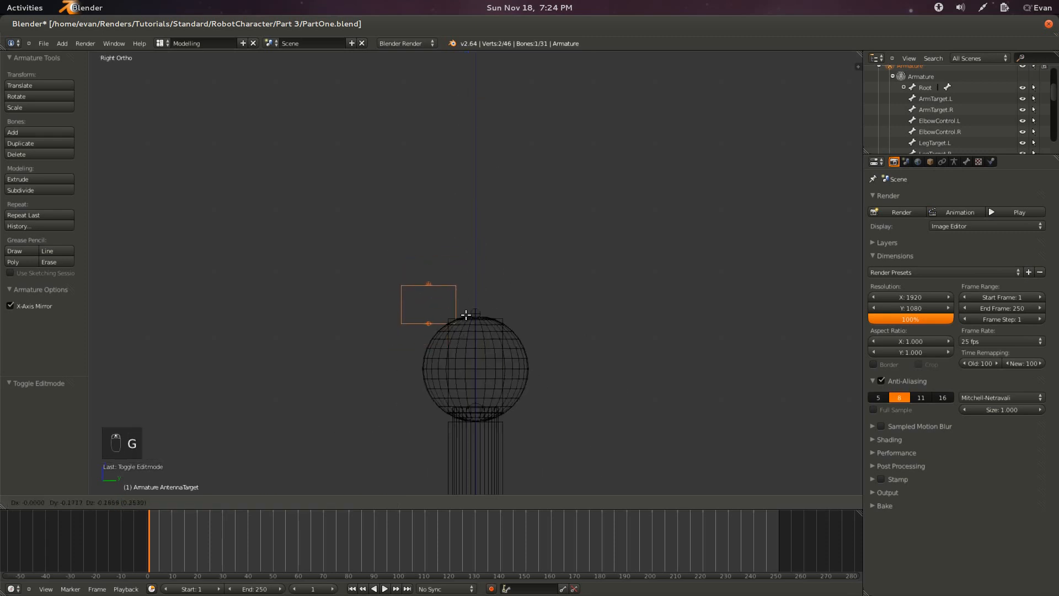
click(510, 306)
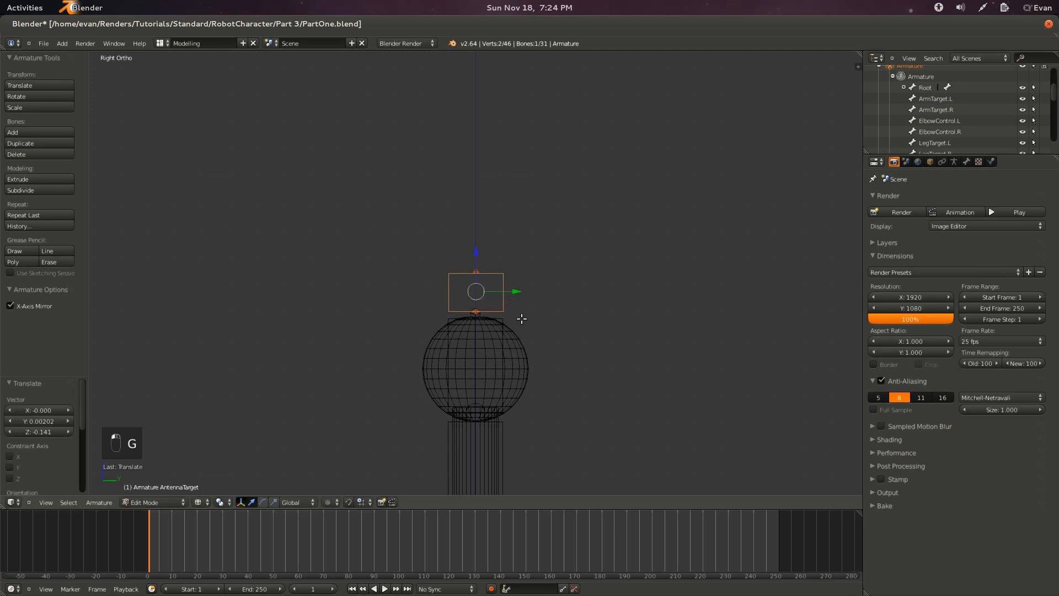
scroll(520, 317, down, 1)
key(Tab)
In Edit Mode, move the joint at the lower end of the left leg anchor bone slightly down along the leg.
key(KP_1)
scroll(522, 318, down, 5)
scroll(522, 319, down, 4)
scroll(522, 319, up, 9)
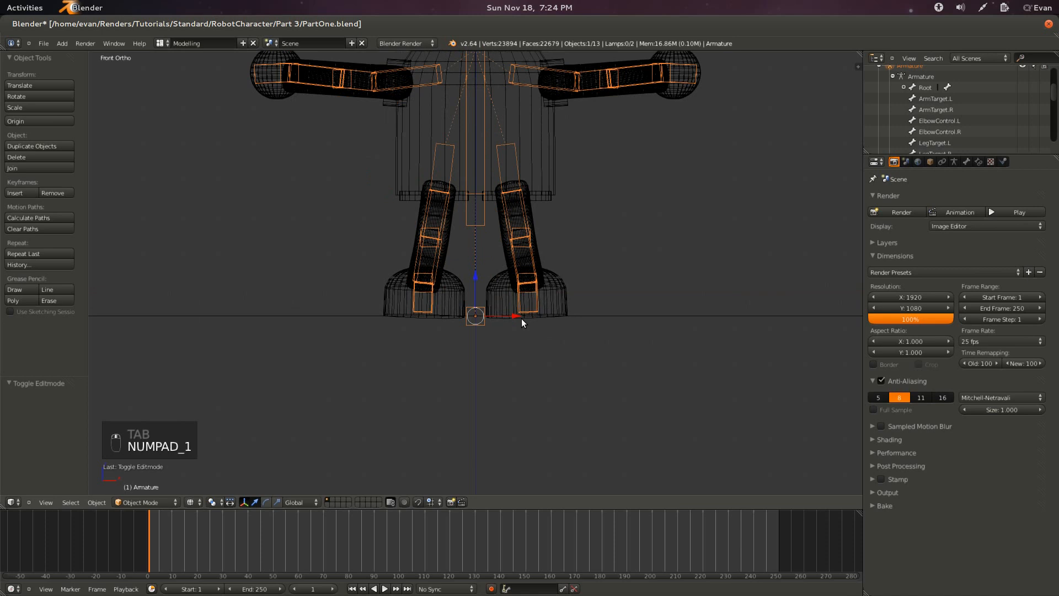
scroll(521, 319, up, 4)
right_click(497, 235)
right_click(508, 238)
key(Tab)
right_click(504, 235)
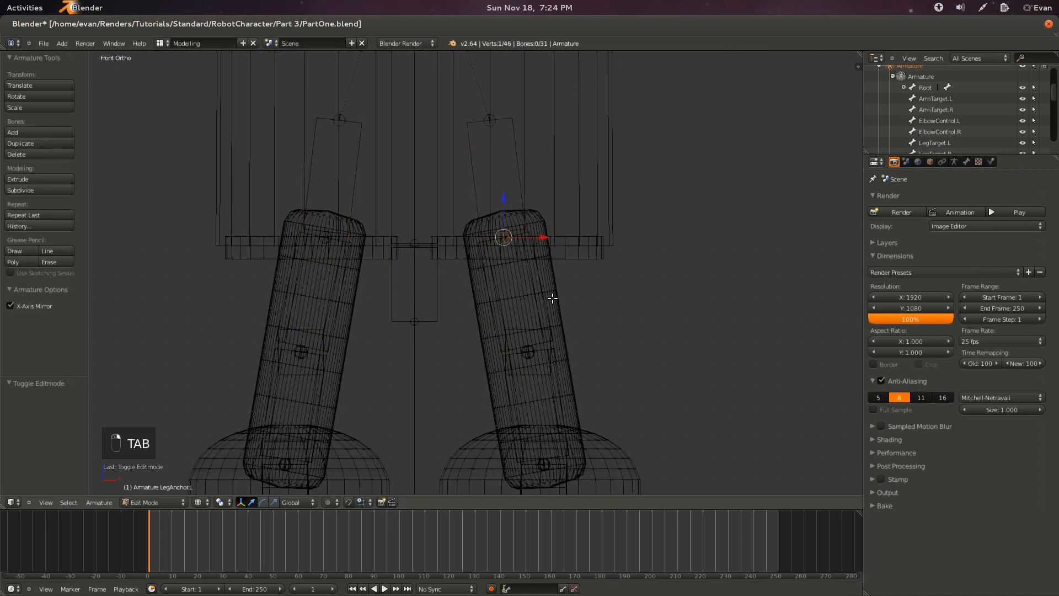
key(g)
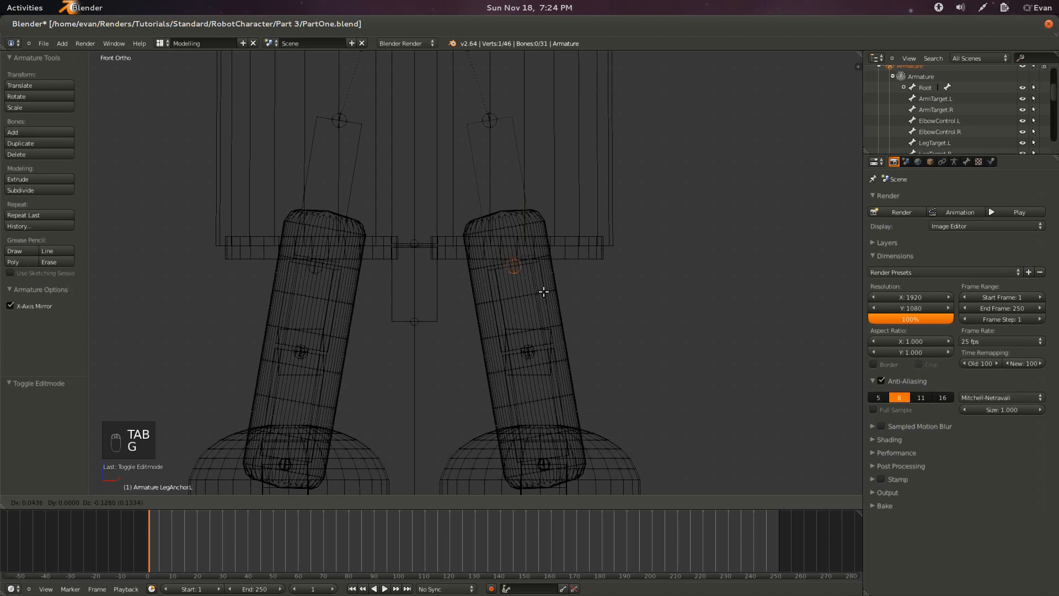
click(546, 289)
key(Tab)
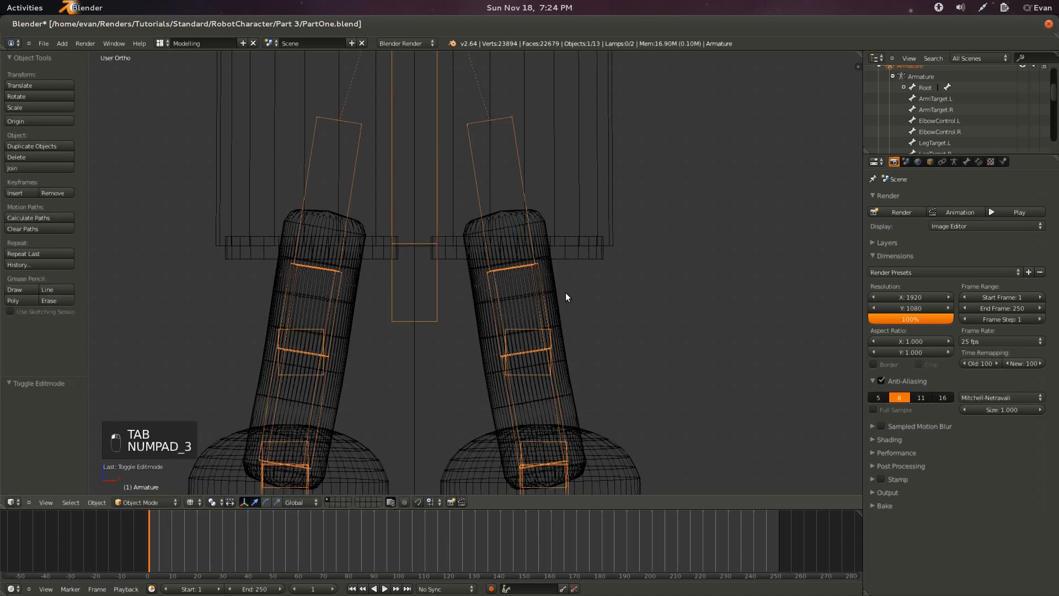
key(KP_3)
key(z)
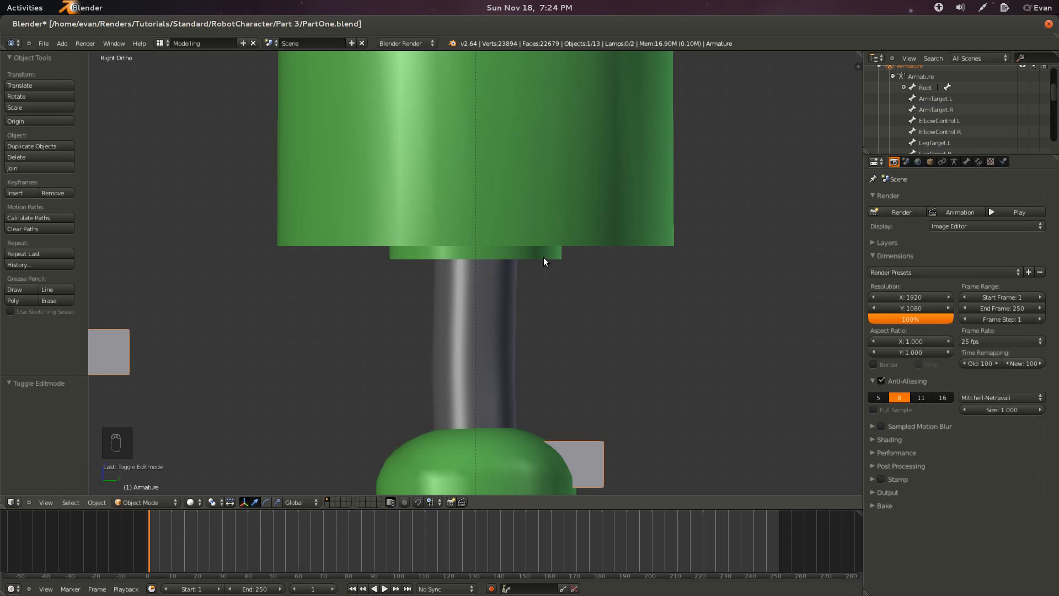
key(z)
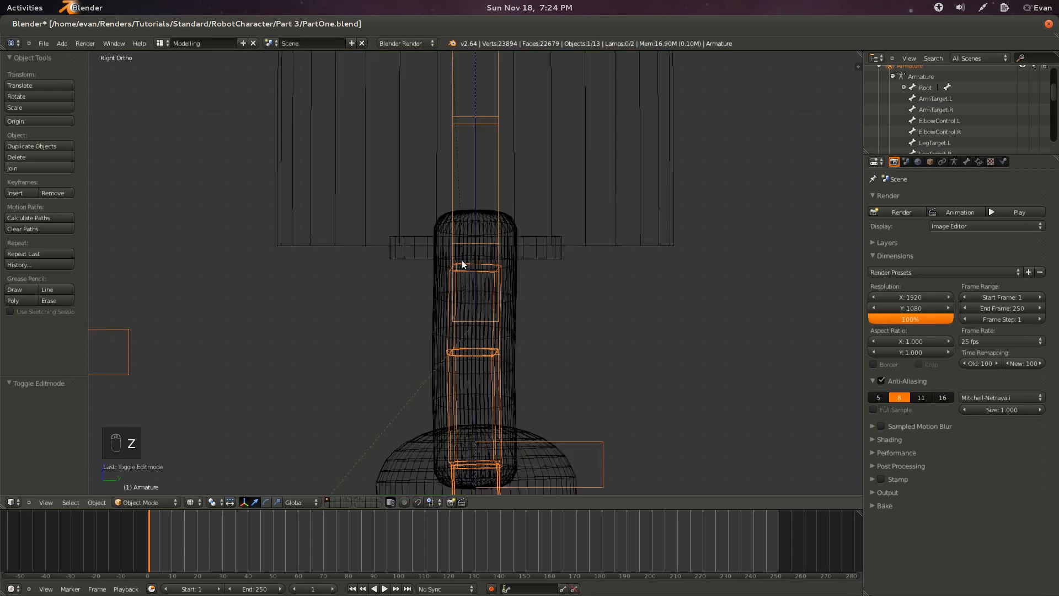
middle_drag(506, 263, 542, 267)
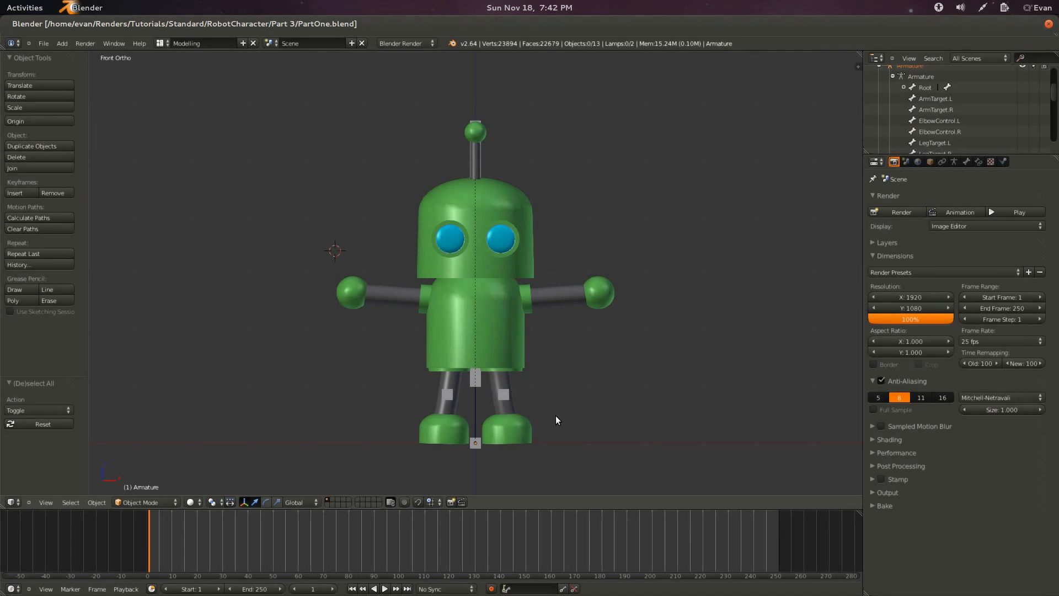
Select the armature and enable X-Ray display for its bones.
right_click(475, 385)
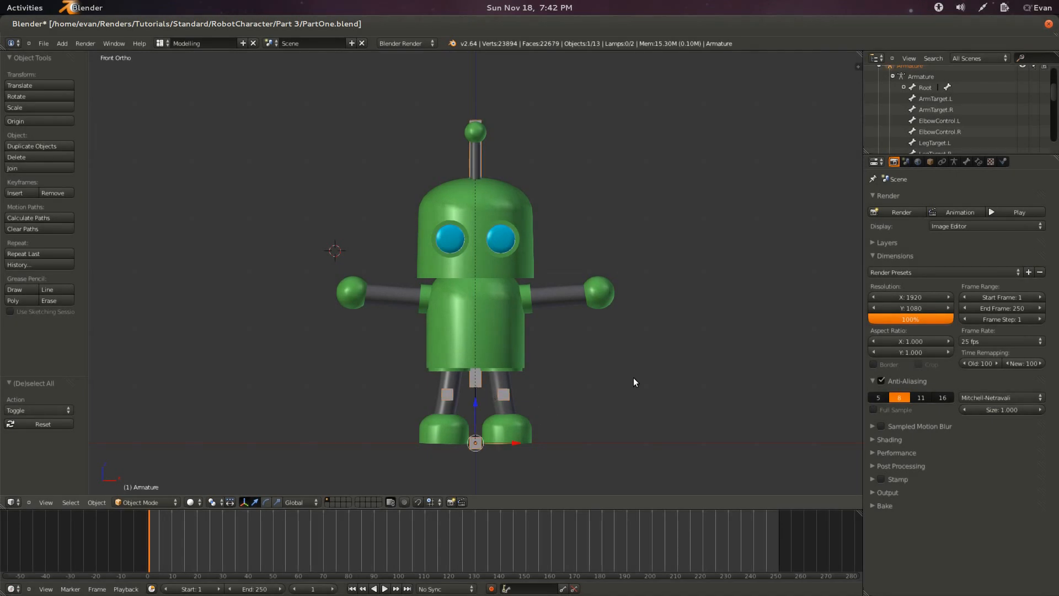
click(954, 160)
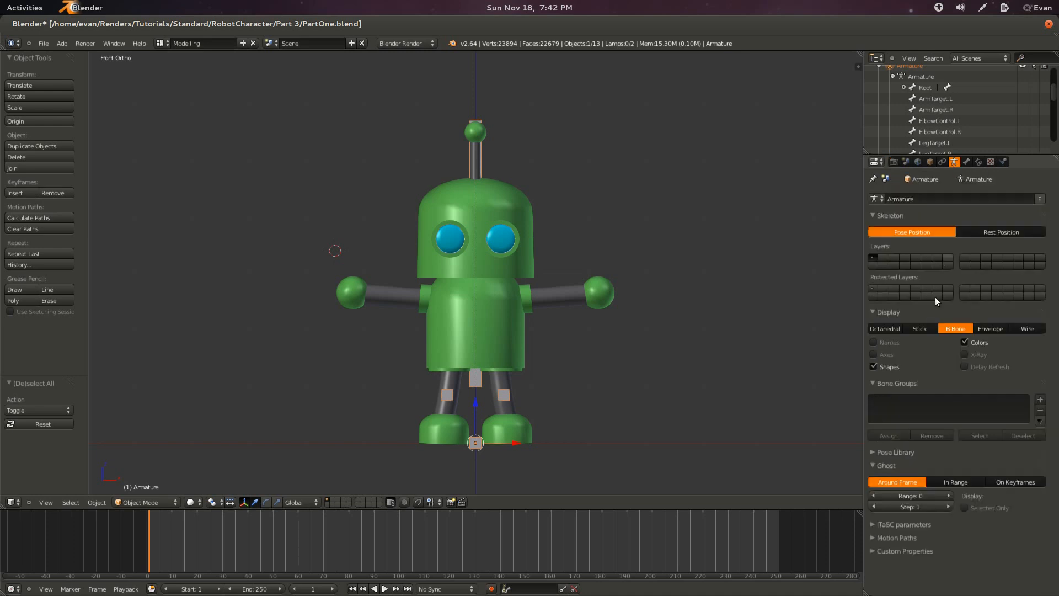
click(965, 354)
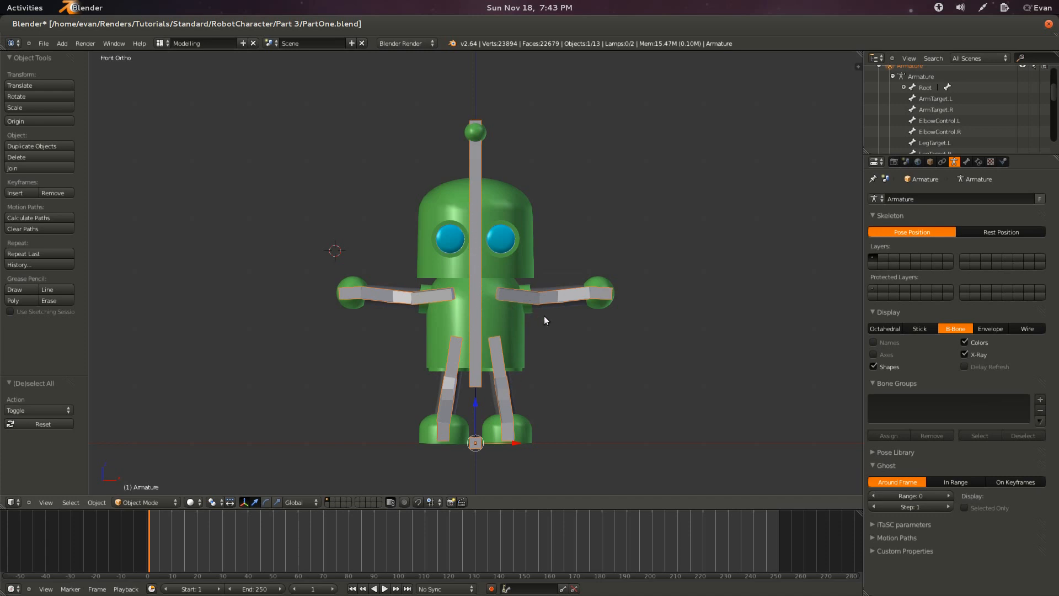
Switch the armature to Pose Mode with wireframe shading and try moving the left arm target bone.
click(163, 502)
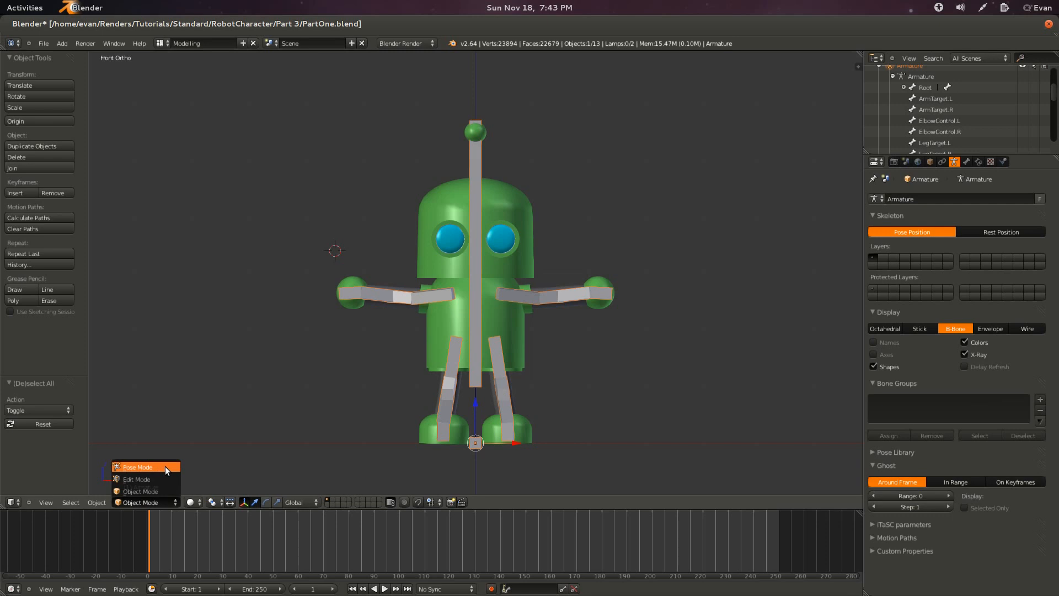
click(164, 468)
middle_drag(617, 285, 570, 311)
key(z)
right_click(607, 310)
right_click(534, 315)
key(g)
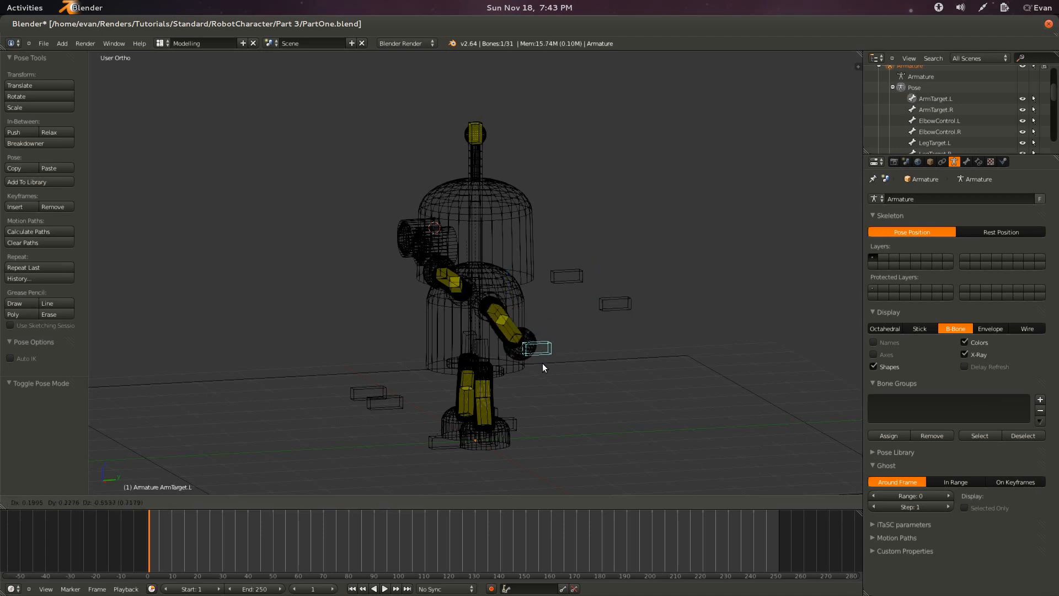
key(Escape)
Save the file over the existing version and return to the front view.
key(ctrl+s)
click(561, 322)
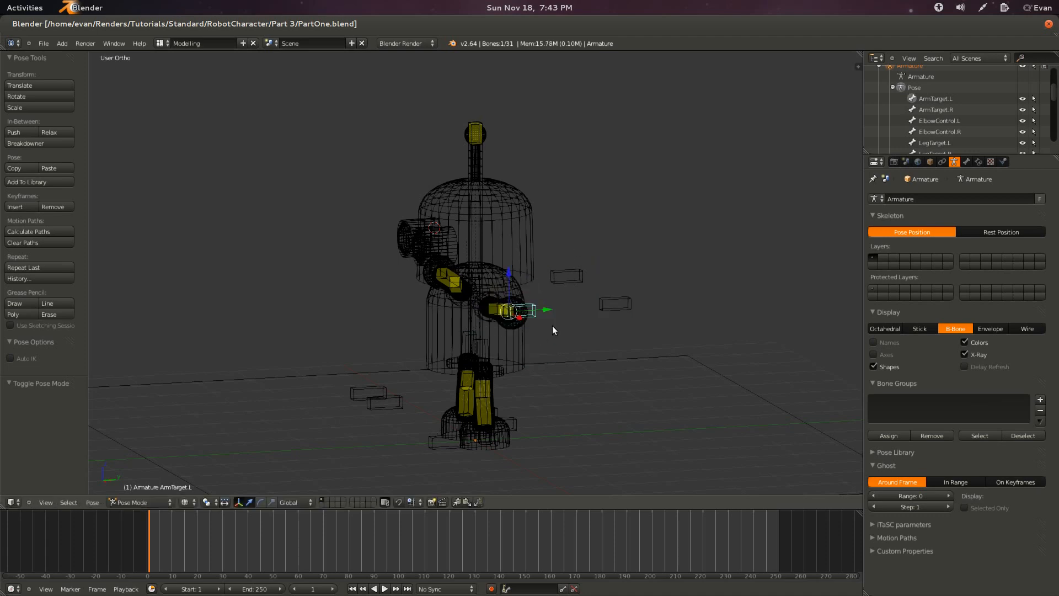
key(KP_1)
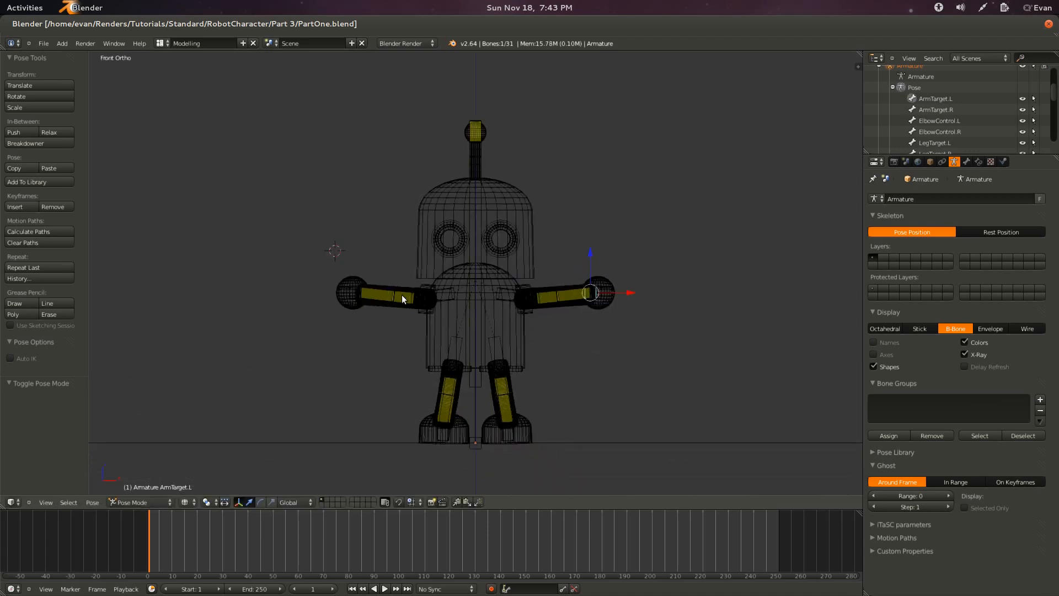
Switch to the Animation screen layout and change its graph editor area to the NLA Editor.
click(160, 43)
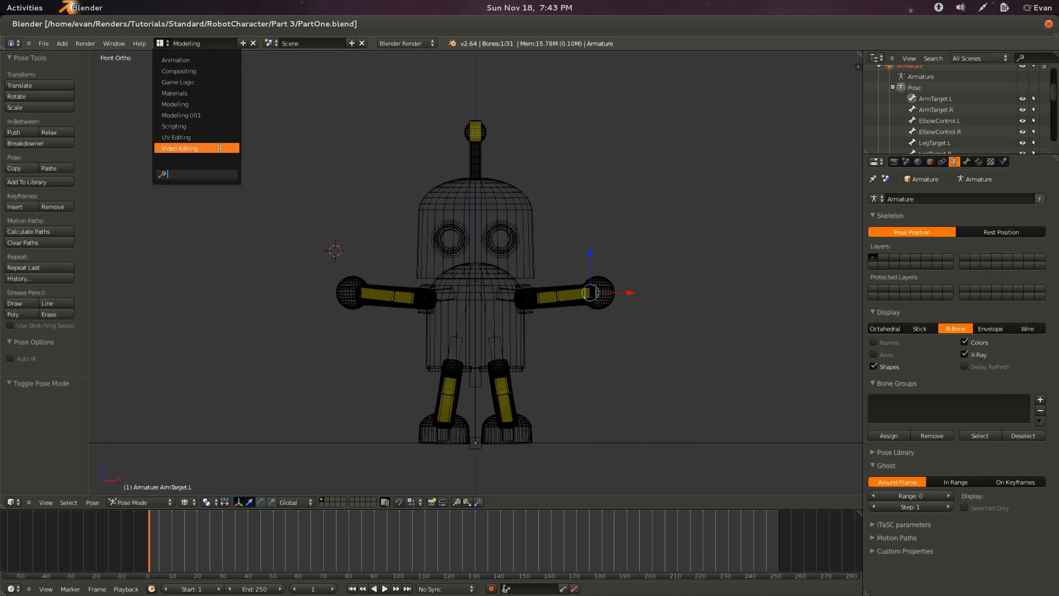
click(210, 60)
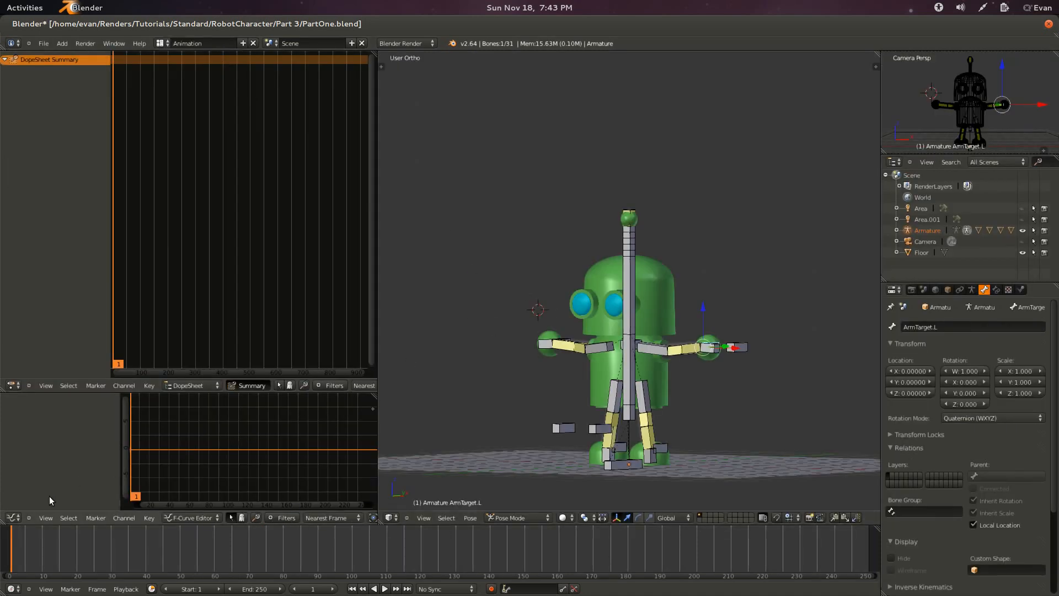
click(14, 518)
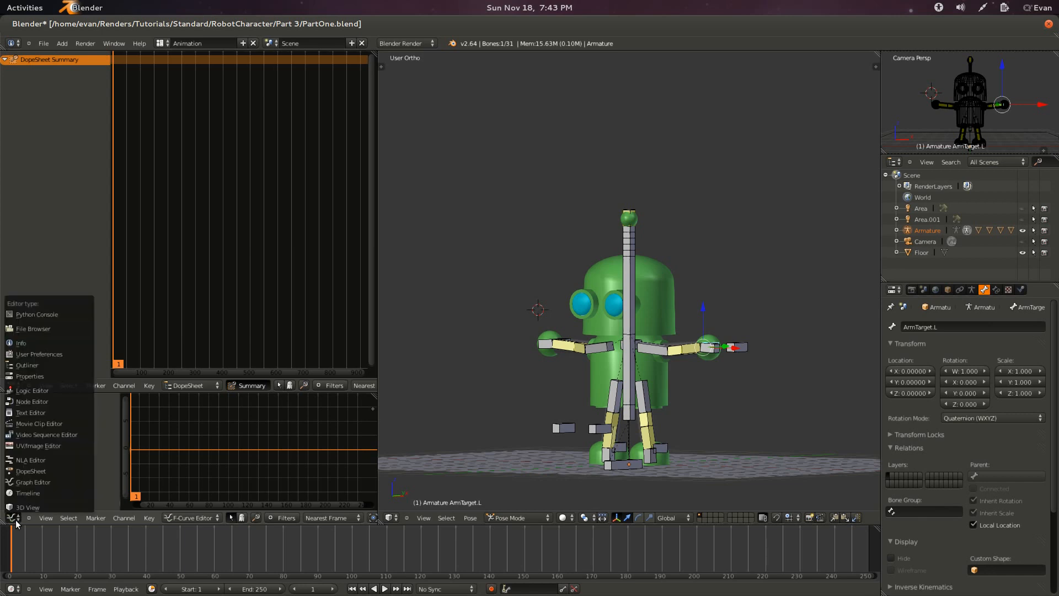
click(30, 460)
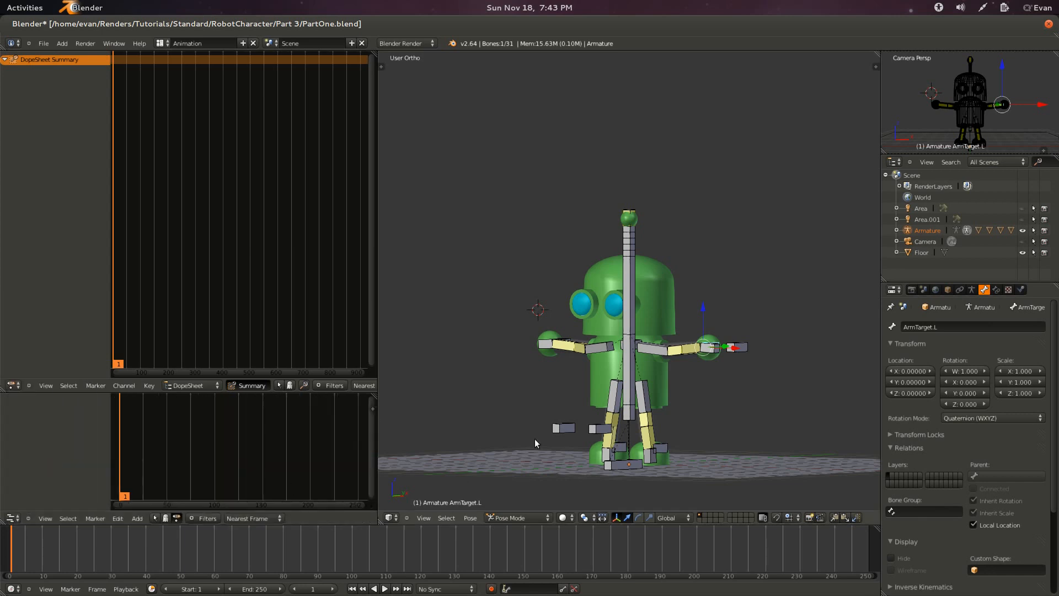
scroll(216, 466, down, 1)
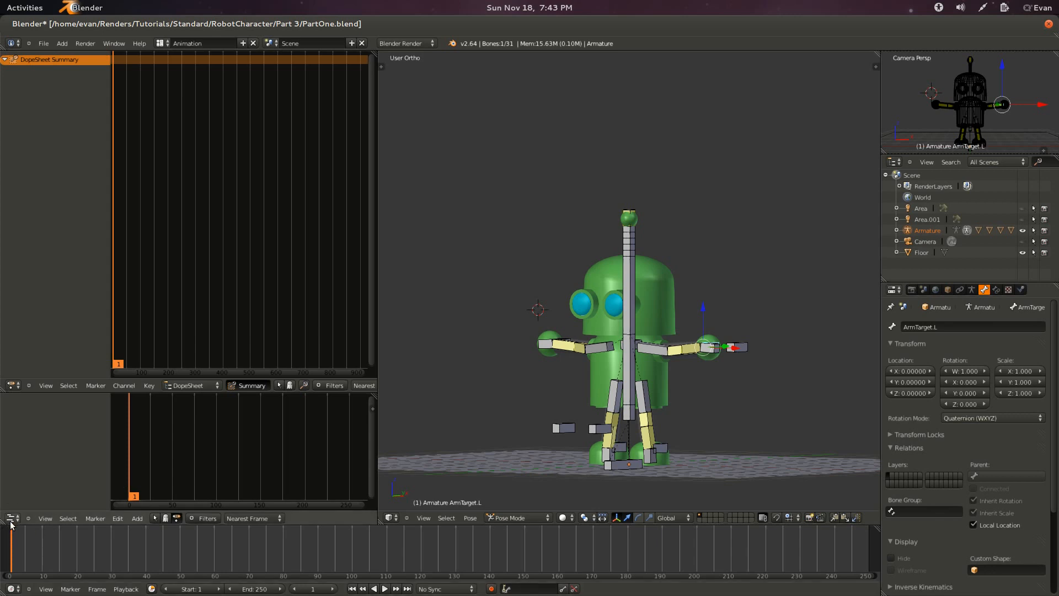
Save the file over the existing version and show the whole robot from the side in wireframe.
key(ctrl+s)
click(500, 271)
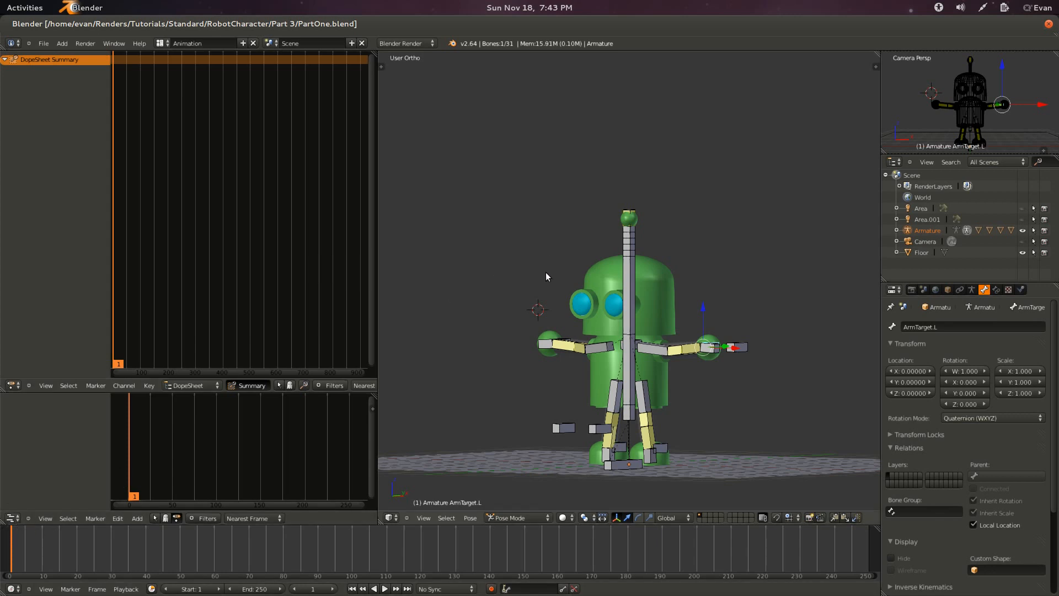
key(KP_1)
key(KP_Decimal)
key(KP_3)
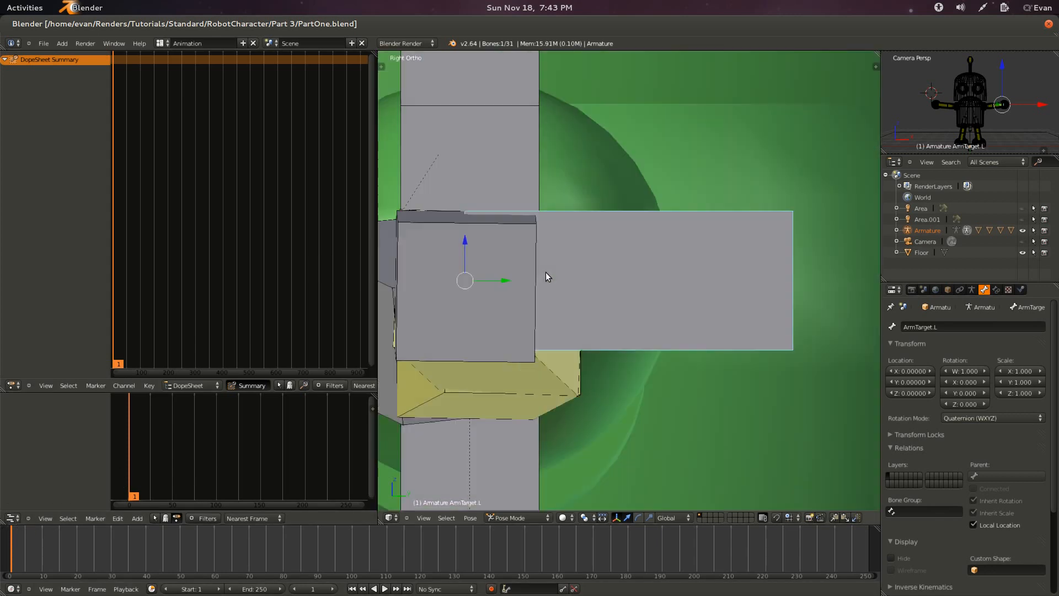
scroll(555, 270, down, 8)
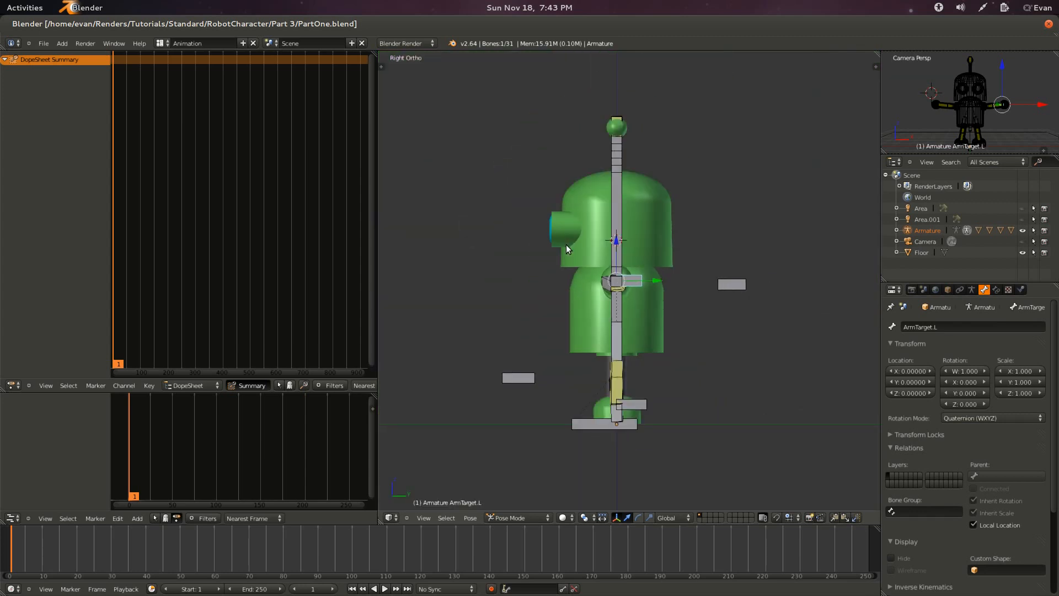
key(z)
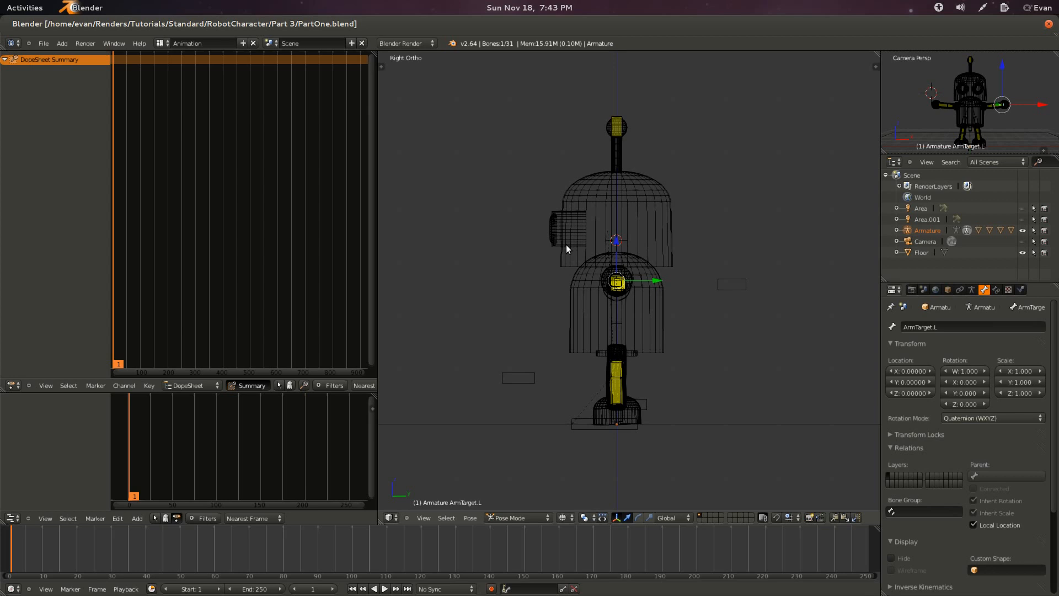
Turn off the dope sheet summary and switch the dope sheet to Action Editor mode.
scroll(329, 388, down, 5)
scroll(148, 387, up, 2)
click(147, 384)
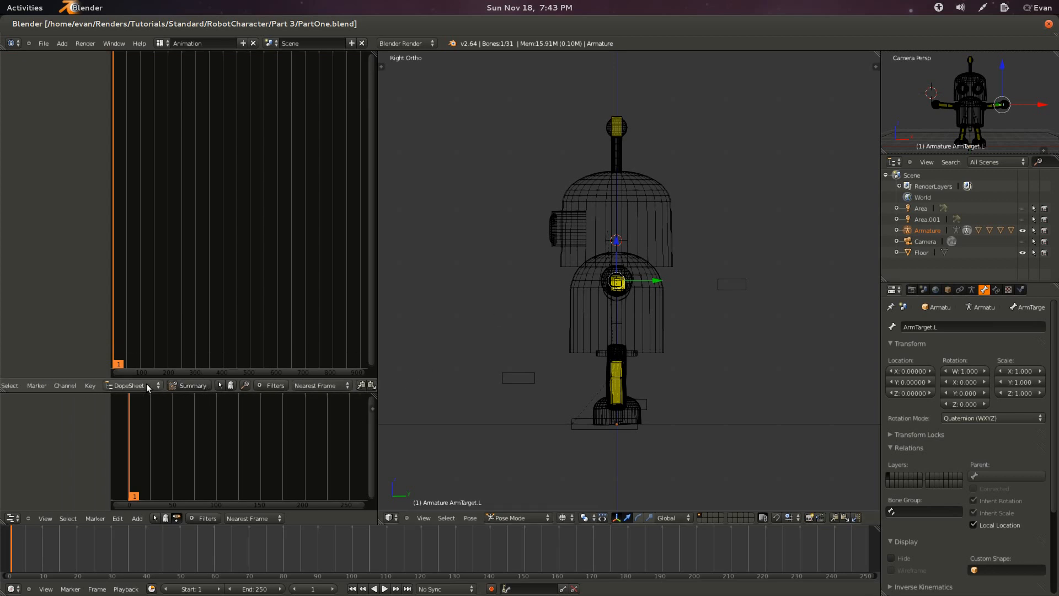
scroll(88, 386, up, 3)
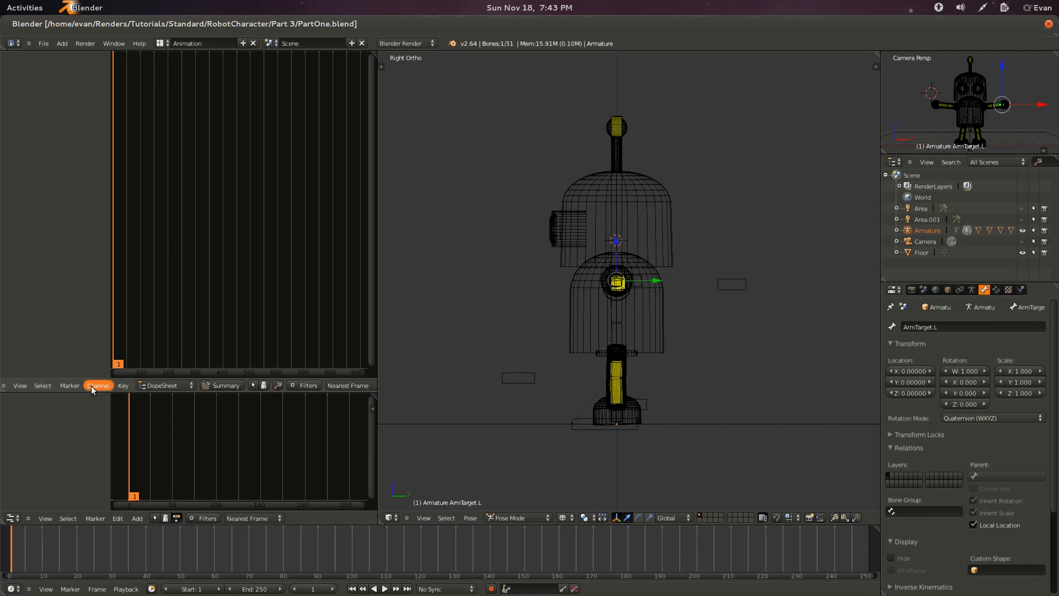
click(187, 385)
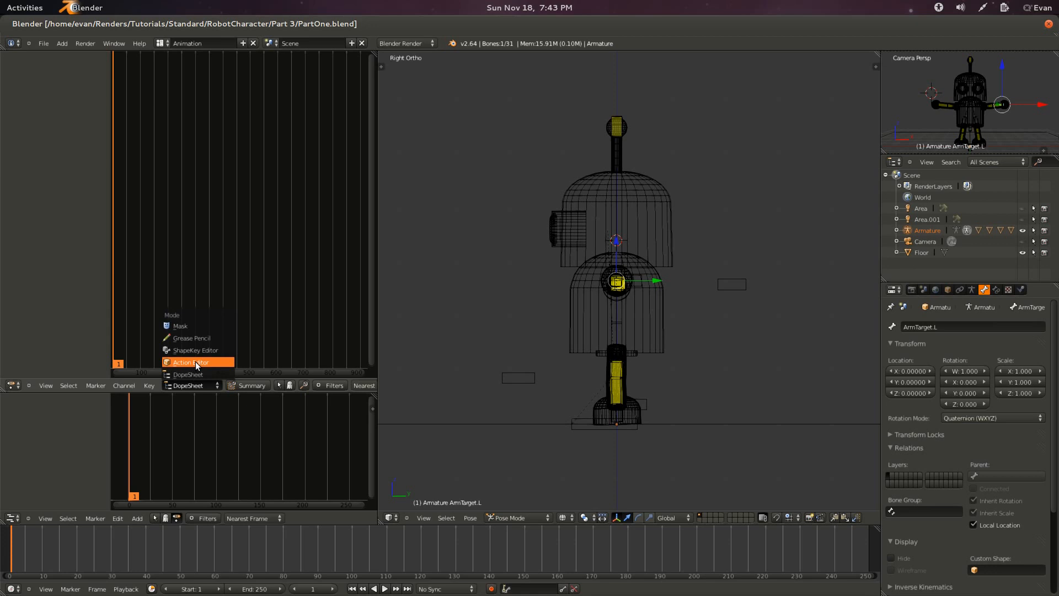
click(196, 362)
Create a new action for the armature, name it WalkCycle, and save over the existing file.
scroll(257, 387, down, 2)
click(232, 385)
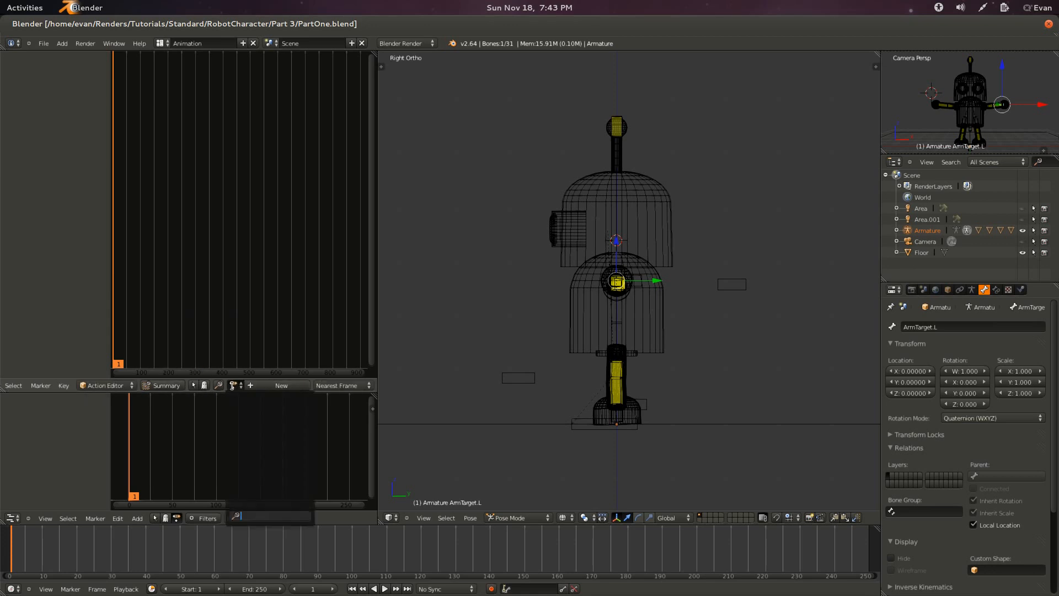
click(278, 385)
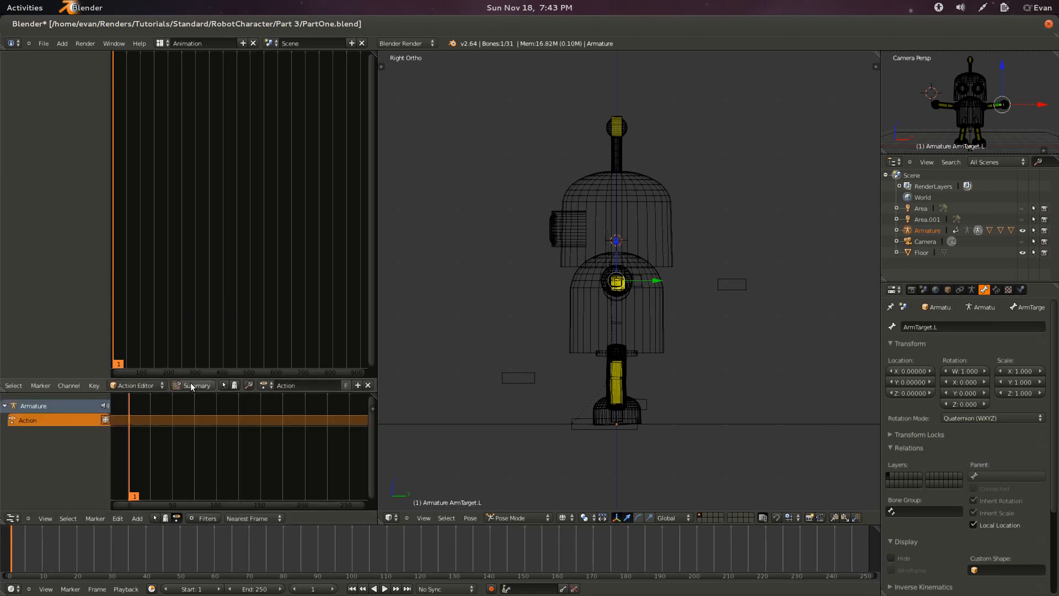
click(297, 382)
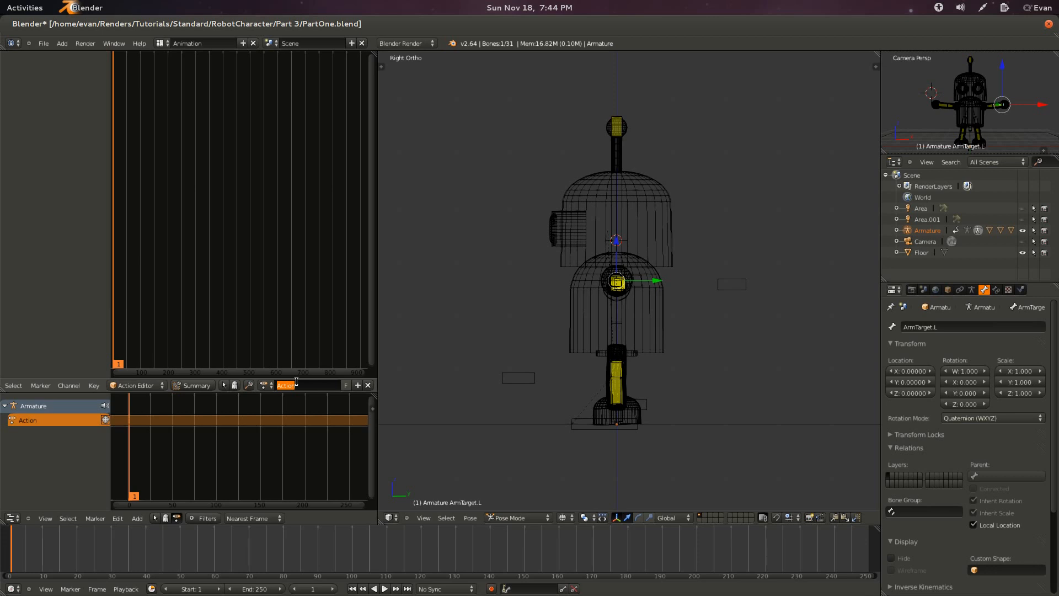
text(WalkCycle)
key(Return)
key(ctrl+s)
click(275, 260)
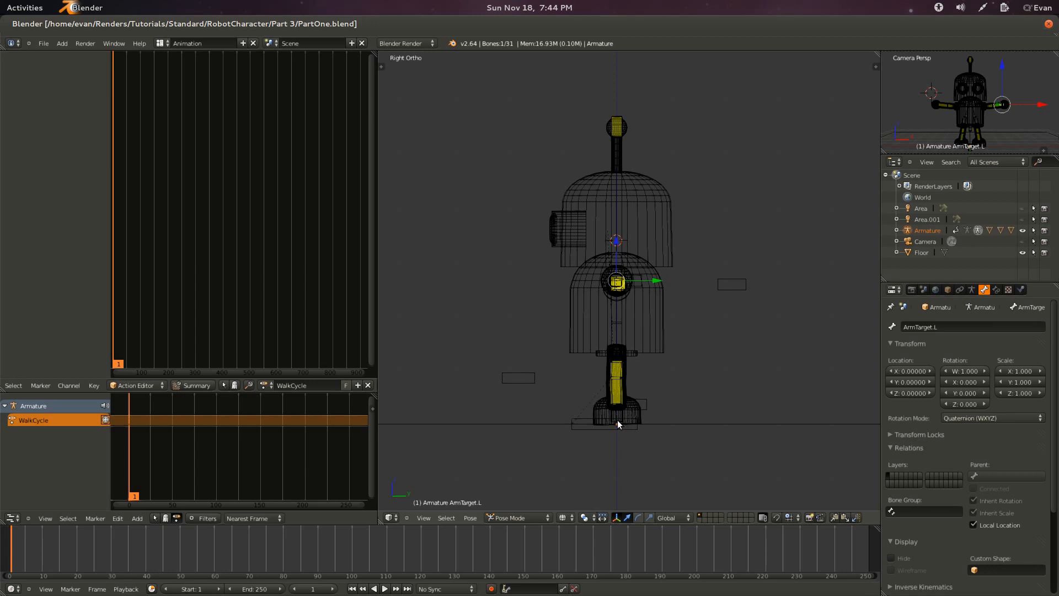
Test how the right foot follows by moving the LegTarget.R bone in side view, cancel the move and save the file.
right_click(640, 406)
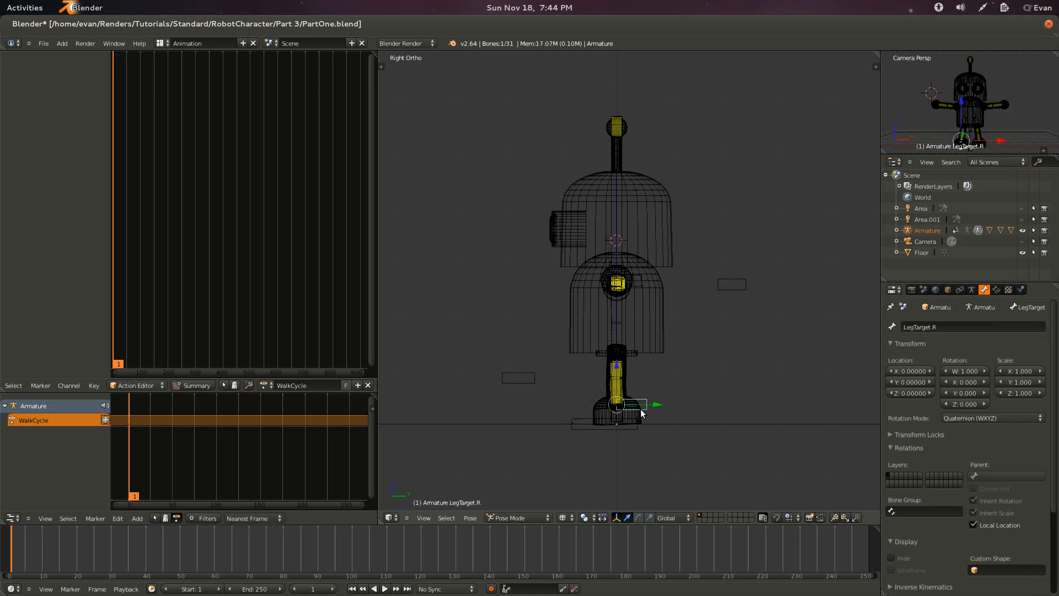
key(KP_Decimal)
key(KP_3)
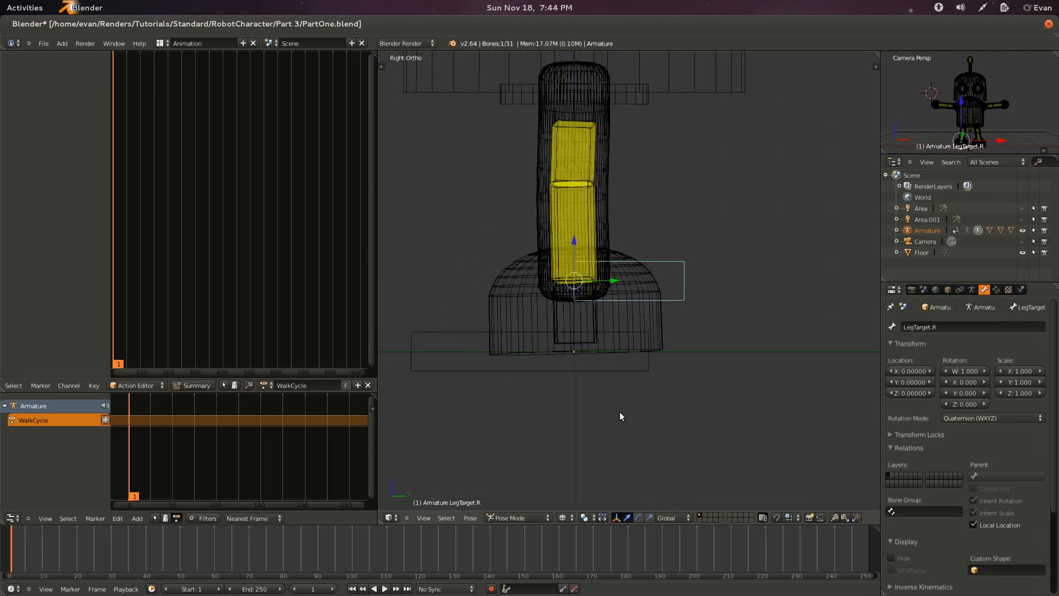
right_click(590, 348)
right_click(600, 347)
right_click(647, 303)
right_click(650, 298)
key(KP_Decimal)
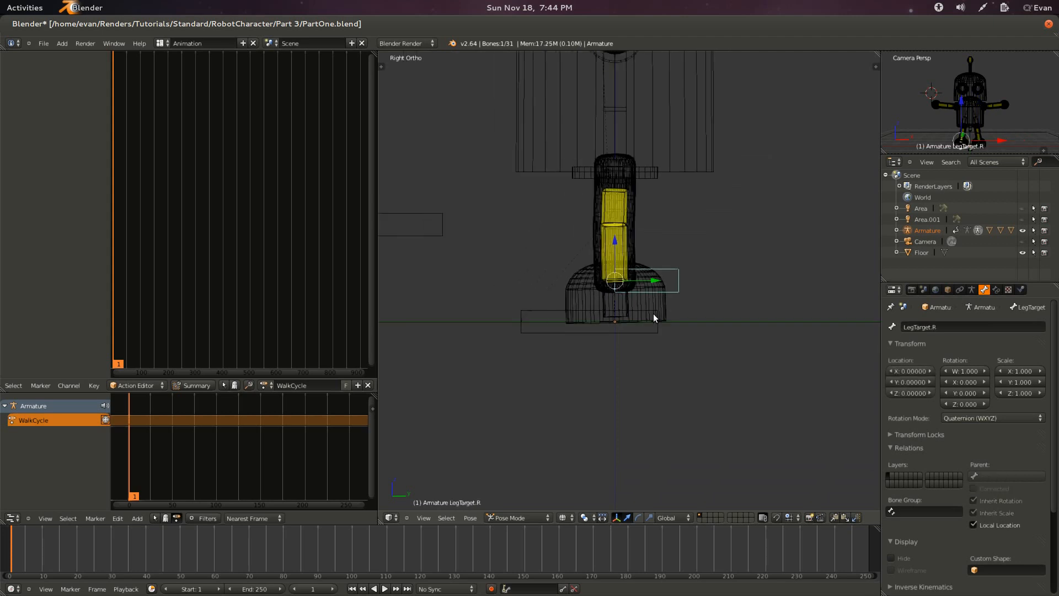
key(g)
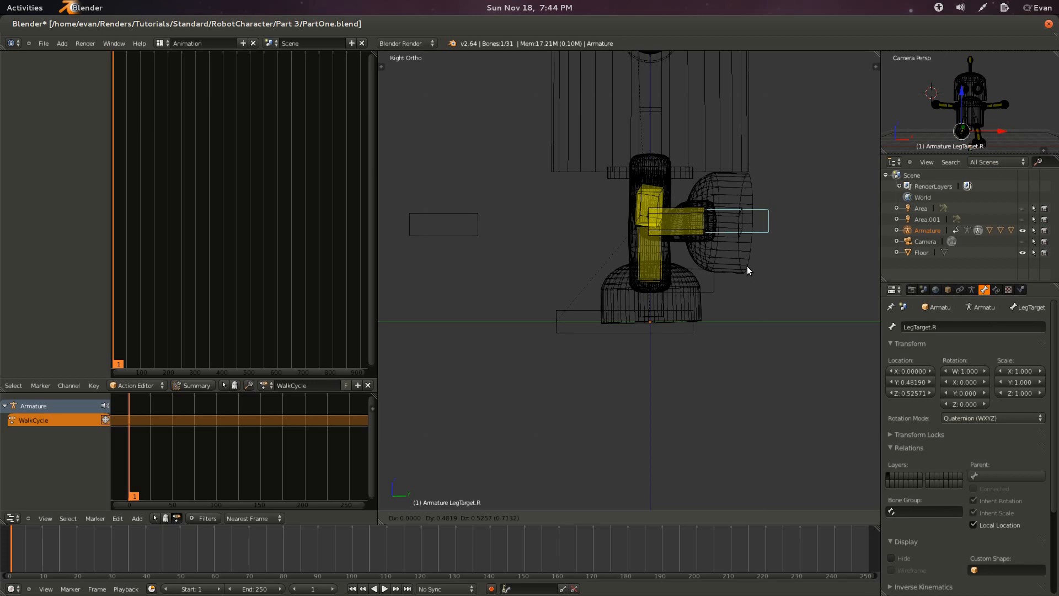
right_click(615, 318)
key(ctrl+s)
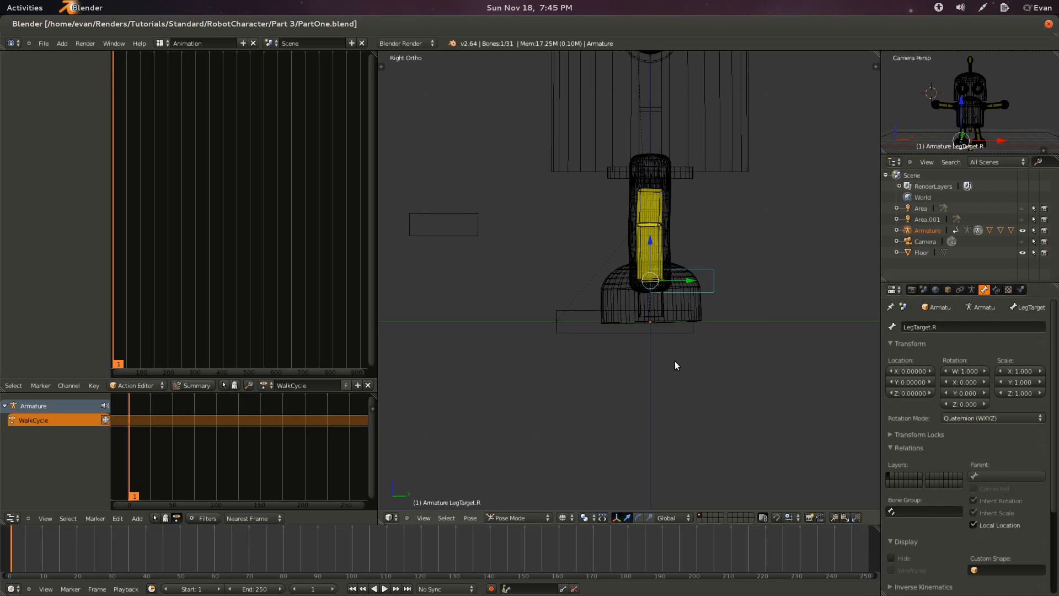
Turn off Inherit Rotation for the Foot.L and Foot.R bones in the armature's Edit Mode.
key(Tab)
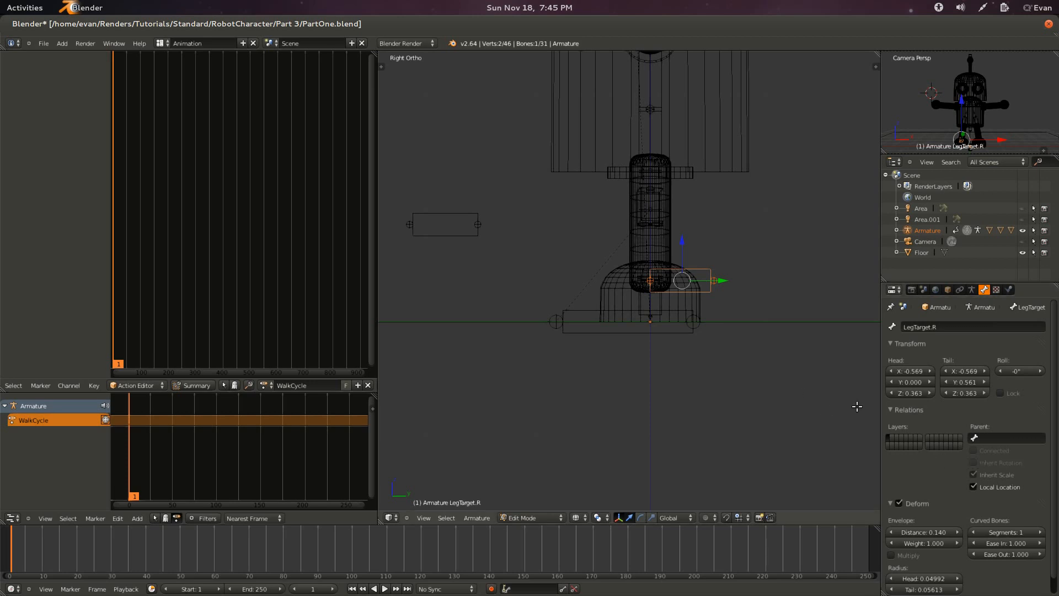
right_click(664, 317)
right_click(664, 316)
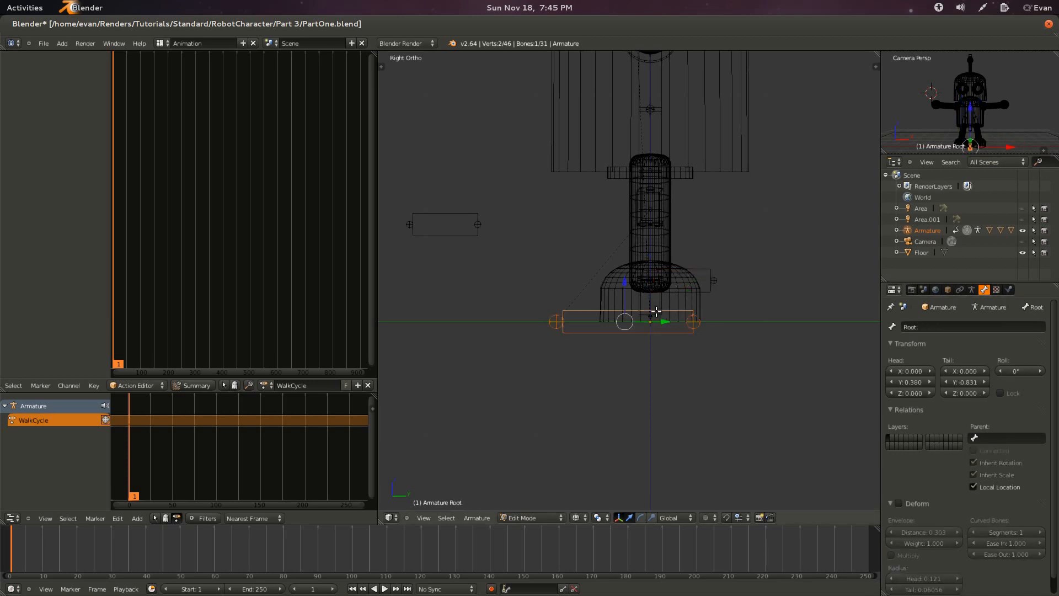
key(z)
middle_drag(654, 313, 790, 321)
right_click(797, 324)
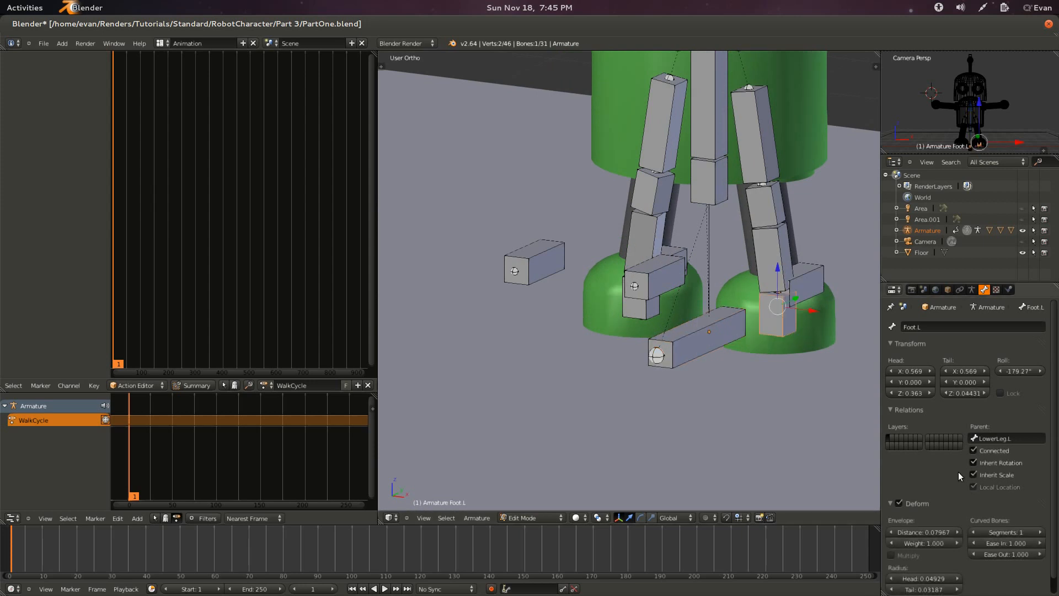
click(982, 465)
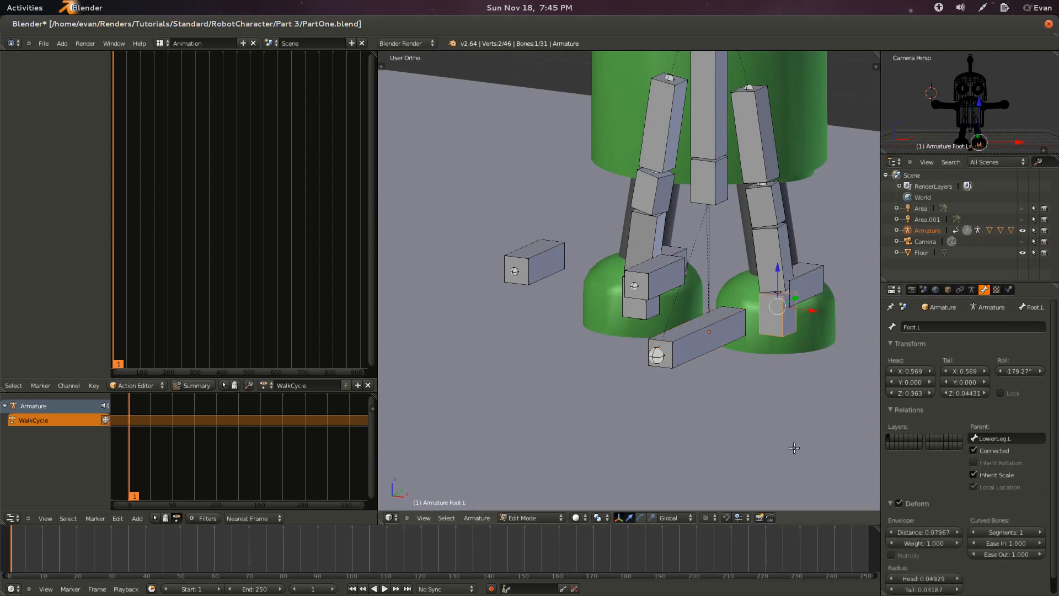
right_click(641, 308)
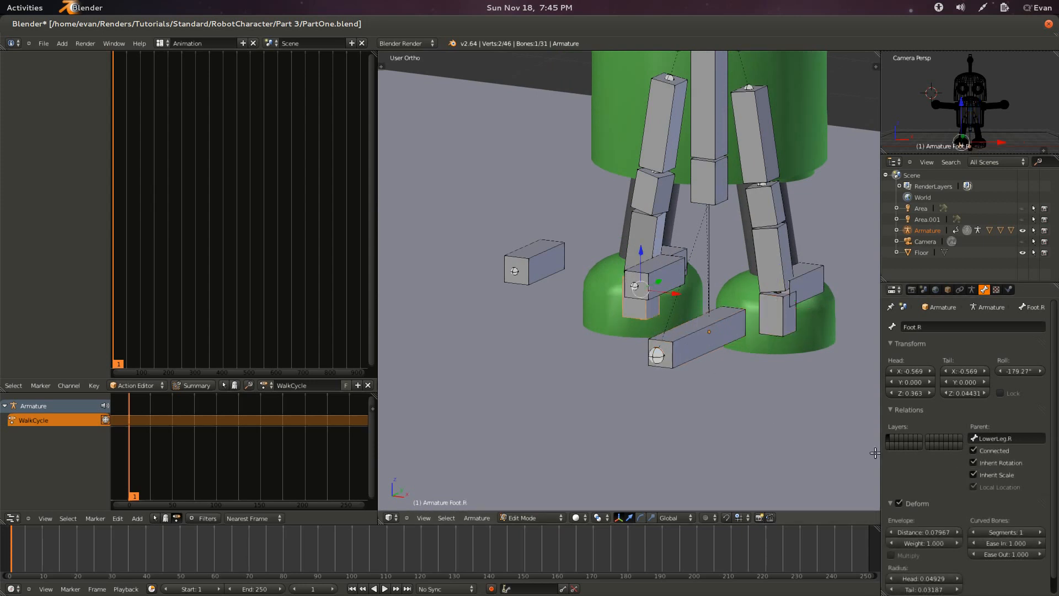
Return to Pose Mode and test-move the LegTarget.L bone in side view, cancelling the move.
right_click(822, 288)
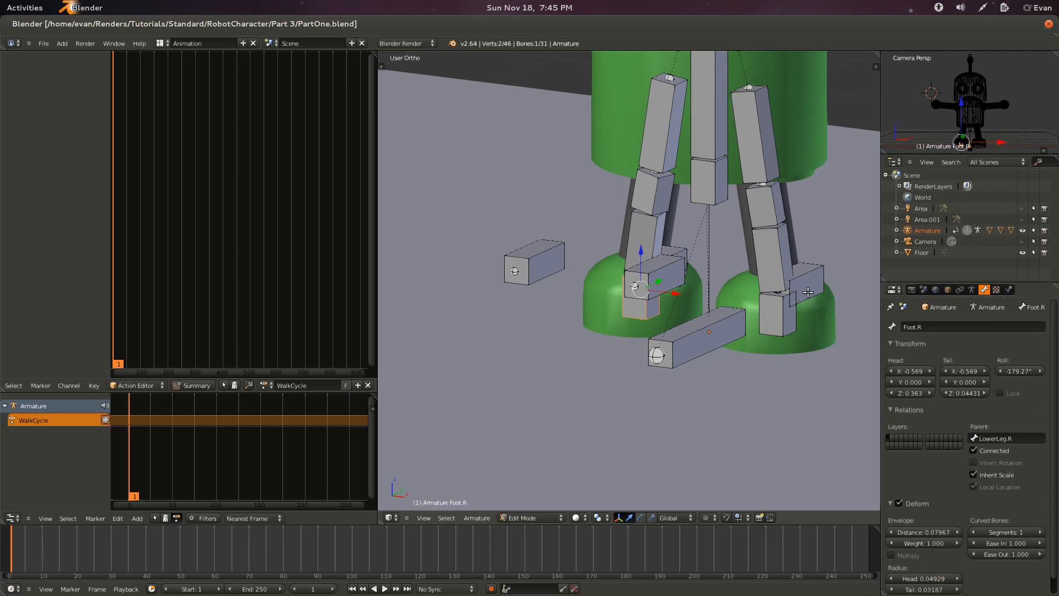
key(ctrl+Tab)
key(KP_3)
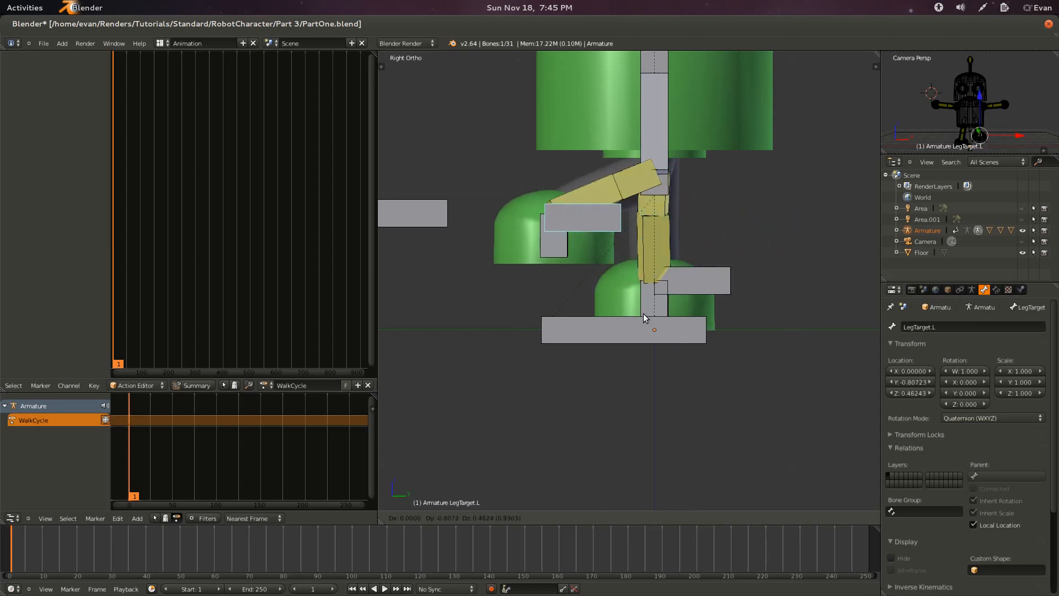
right_click(682, 324)
scroll(661, 326, up, 1)
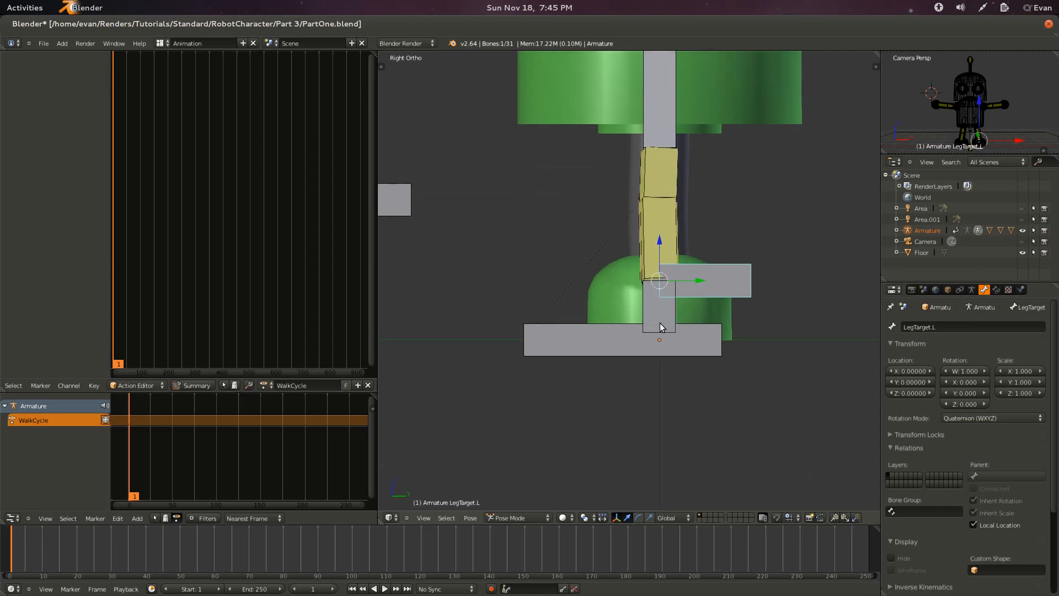
scroll(661, 326, up, 7)
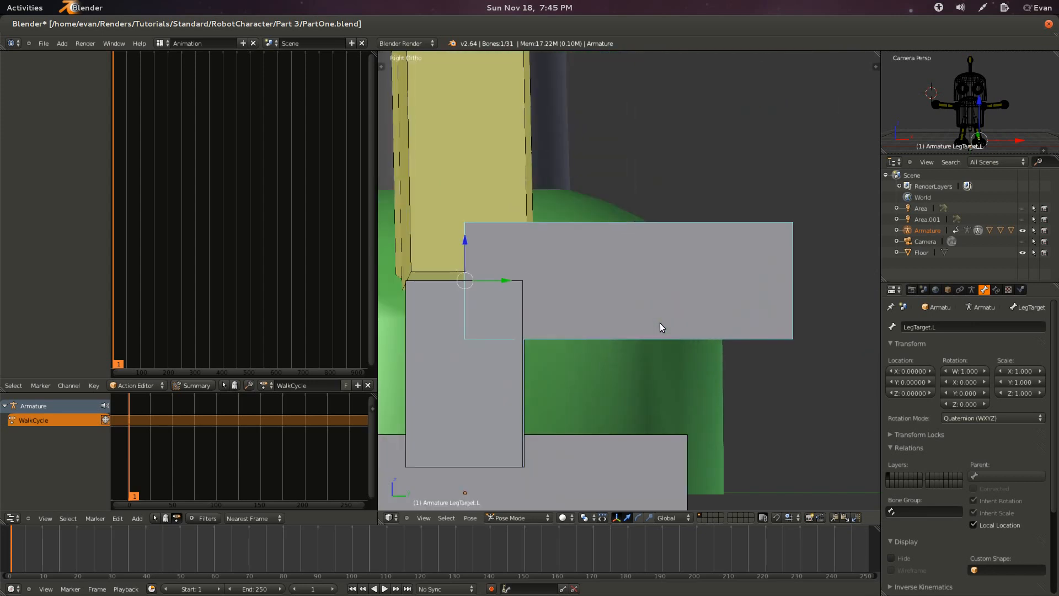
Switch the view to wireframe and test-move the LegTarget.R bone, cancelling the move.
key(z)
right_drag(672, 358, 674, 382)
right_click(671, 342)
scroll(672, 341, down, 4)
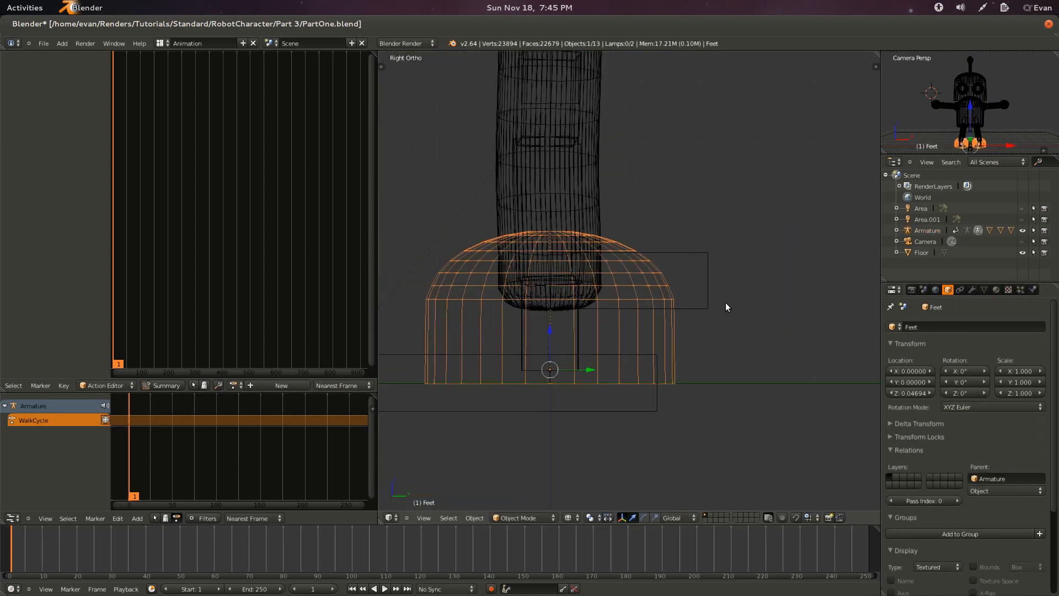
right_click(713, 303)
scroll(714, 288, down, 3)
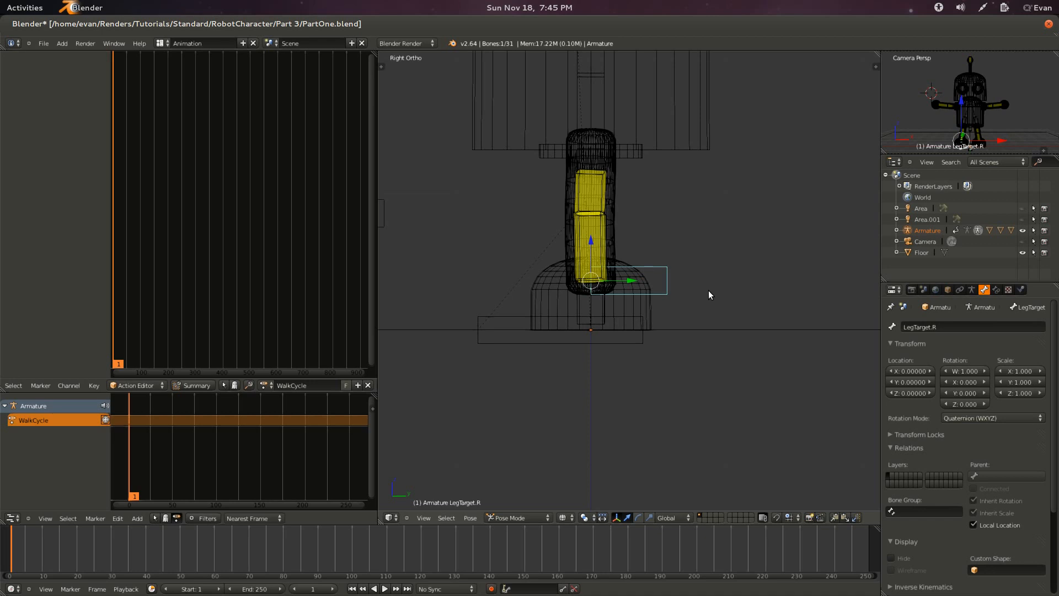
ctrl+scroll(708, 291, down, 4)
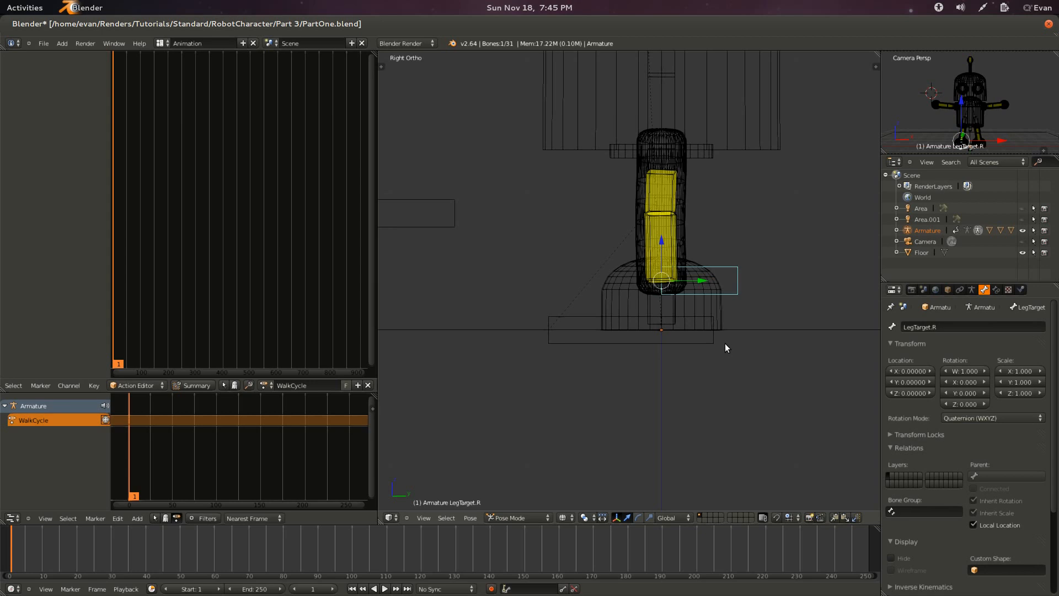
key(g)
right_click(702, 331)
Lower the Hips bone by about 0.084 along the global Z axis in front view.
middle_drag(703, 333, 590, 252)
right_click(595, 188)
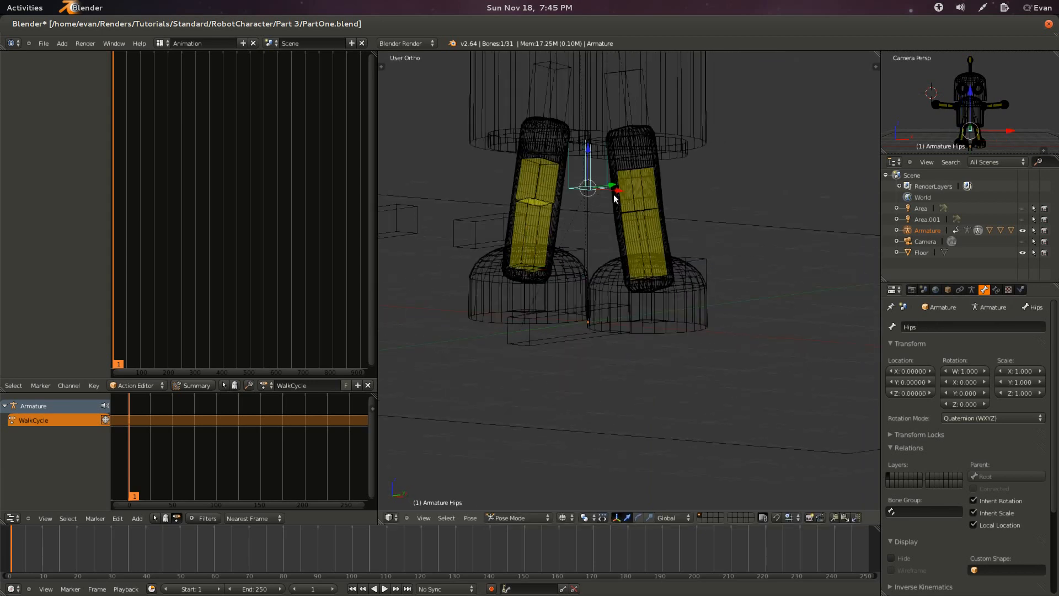
key(KP_3)
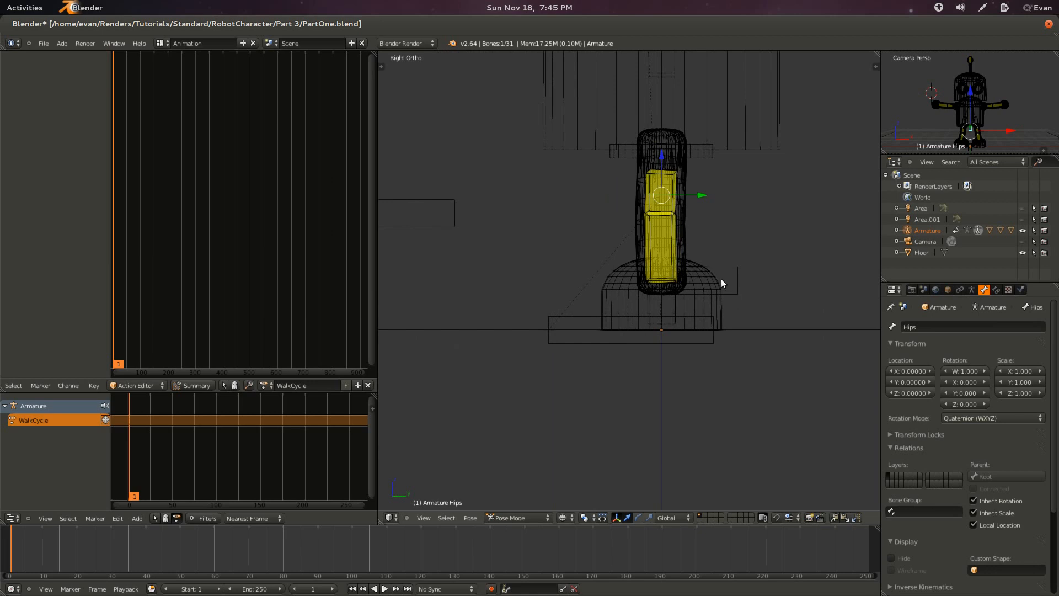
key(KP_1)
scroll(605, 256, down, 5)
scroll(618, 339, up, 4)
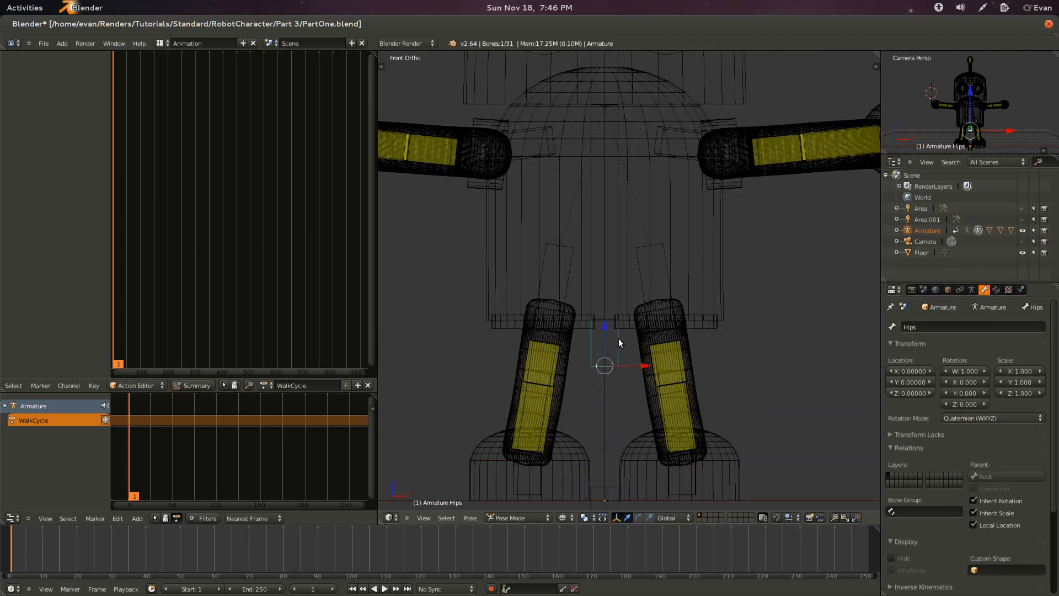
scroll(618, 333, up, 6)
key(g)
key(z)
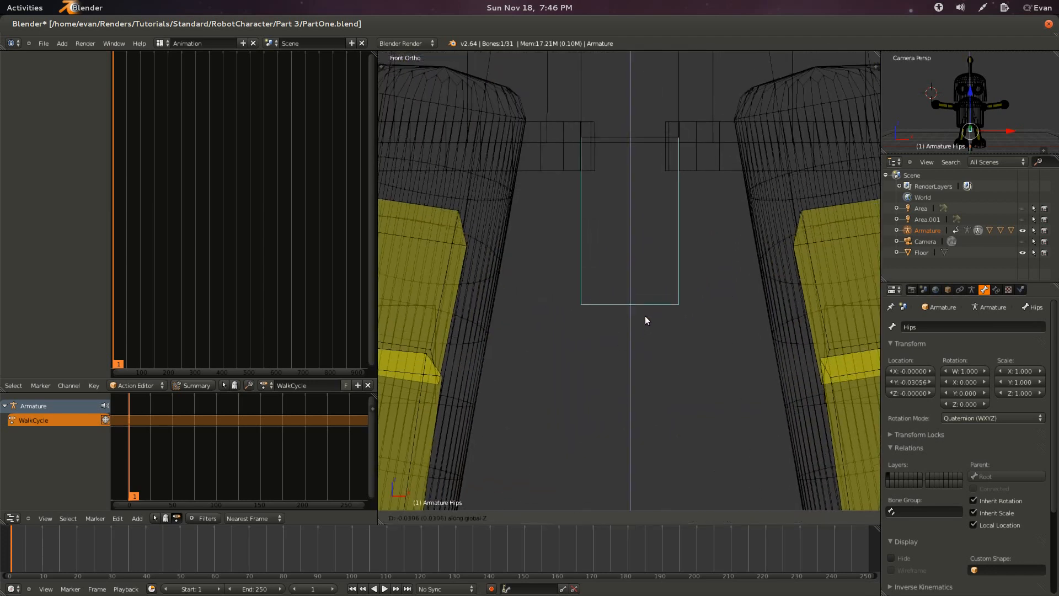
click(644, 329)
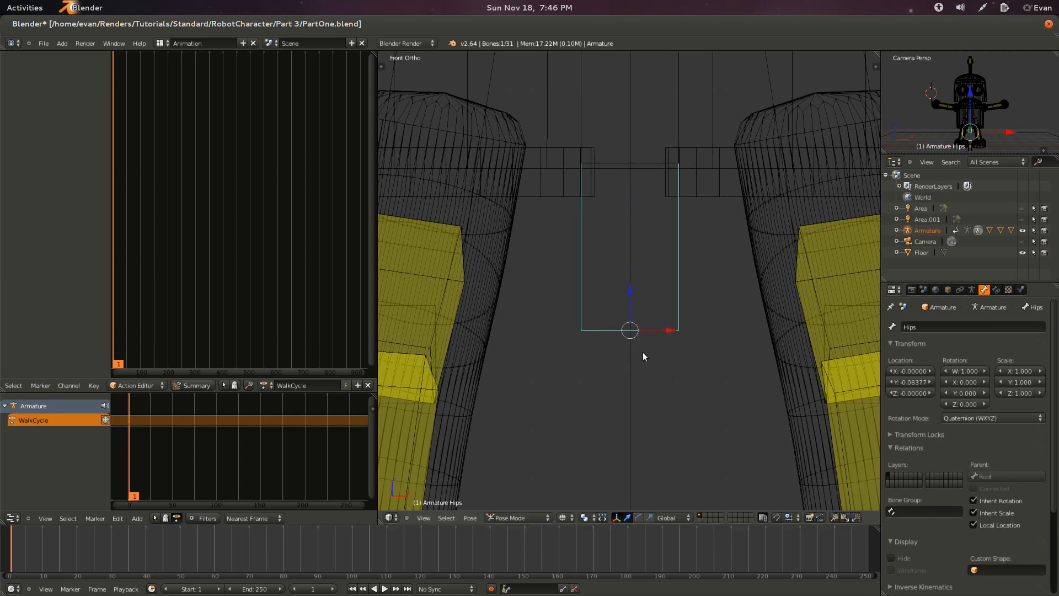
Move the LegTarget.R bone forward and slightly up in side view to step the right leg ahead of the body.
key(KP_3)
scroll(674, 287, down, 6)
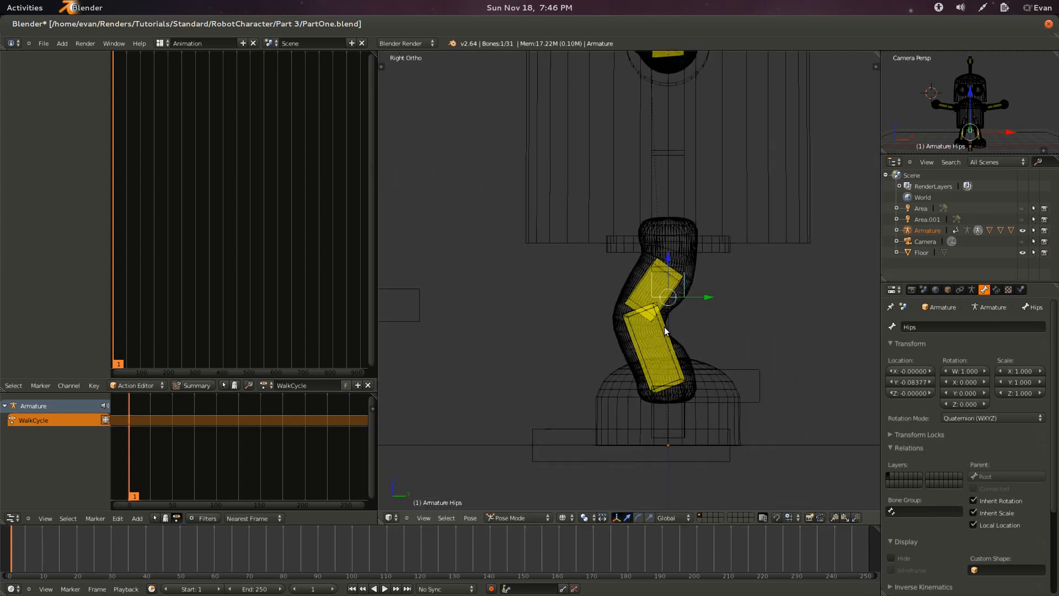
right_click(737, 381)
key(g)
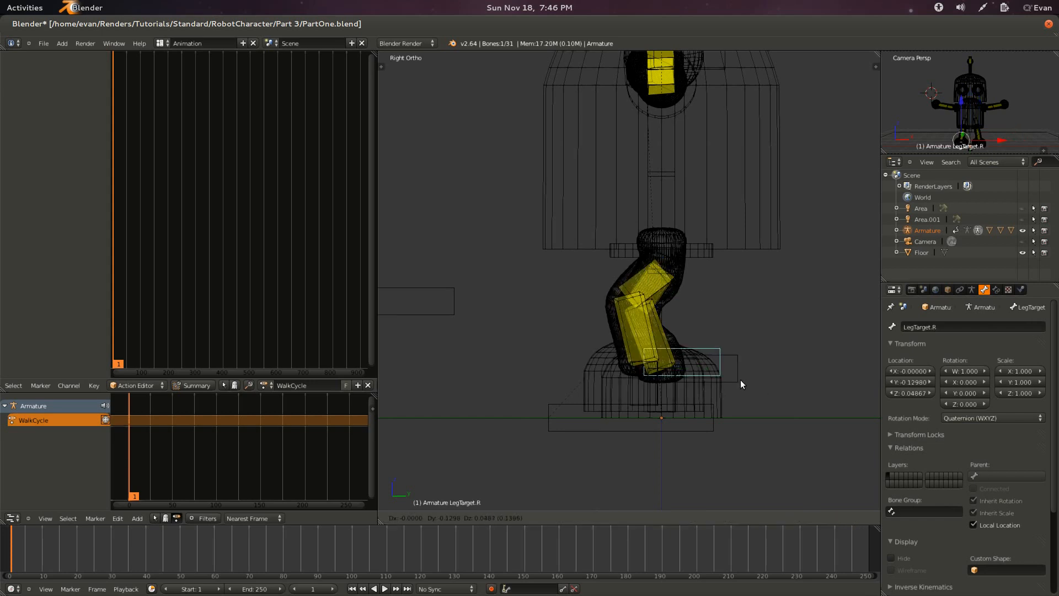
click(690, 365)
Rotate the Foot.R bone so the toe tilts up, and readjust the LegTarget.R bone to settle the front foot near the ground.
right_click(594, 386)
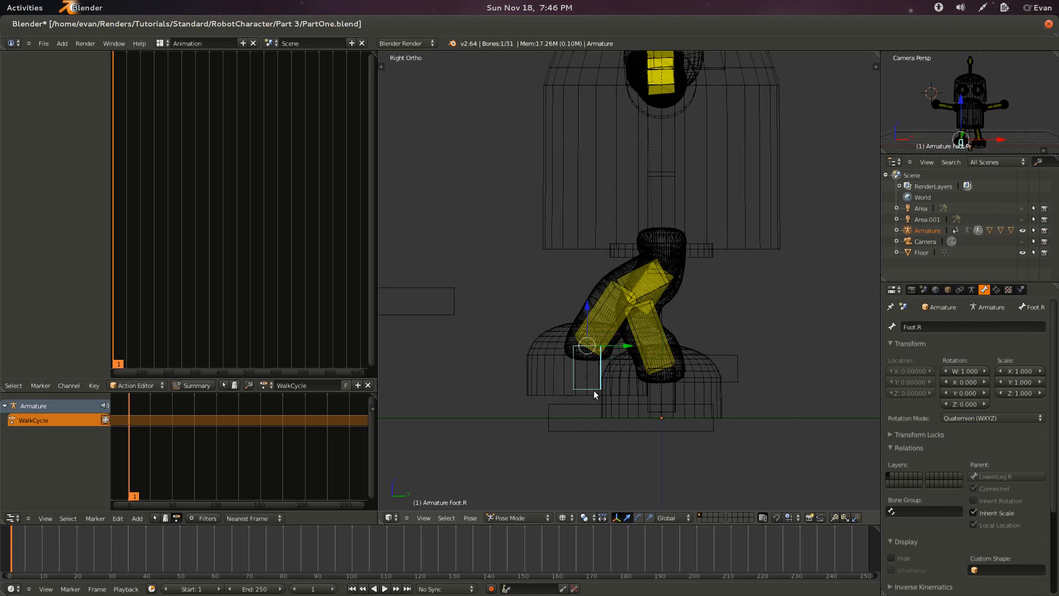
key(r)
click(583, 399)
key(r)
click(589, 395)
right_click(624, 337)
key(g)
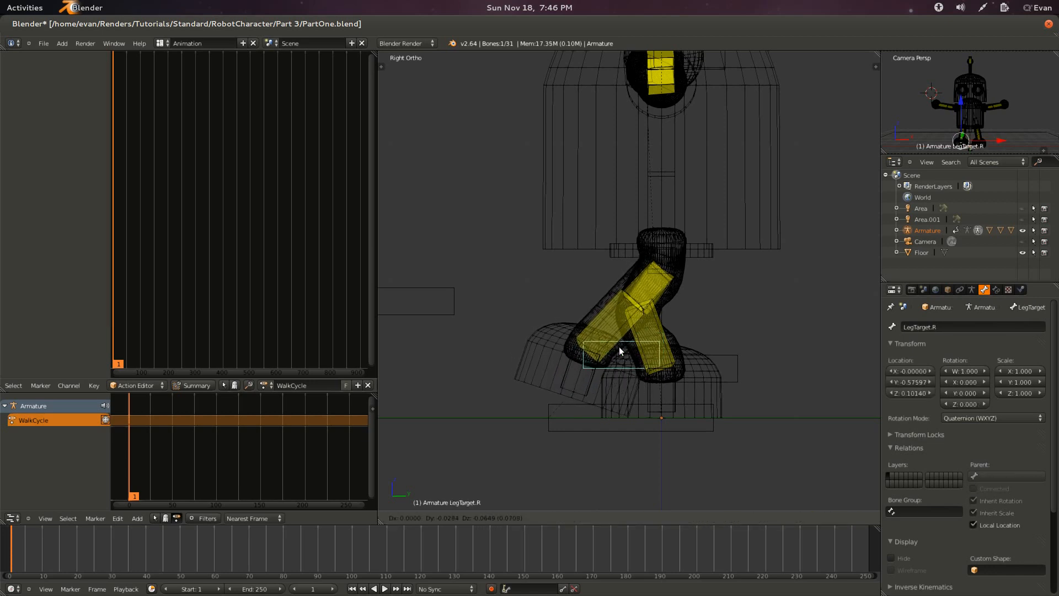
click(631, 342)
Move the LegTarget.L bone back to about Y 0.41, Z 0.04, and rotate the Foot.L bone so the heel lifts.
right_click(728, 365)
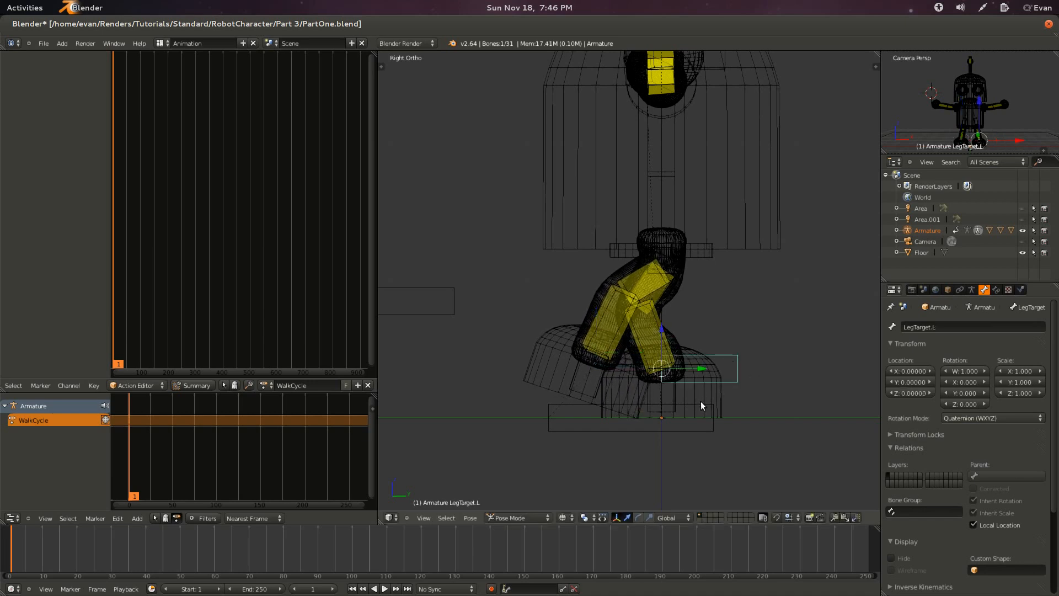
key(g)
click(758, 397)
right_click(720, 401)
key(r)
click(747, 400)
Reposition the LegTarget.L bone farther back and up to about Y 0.53, Z 0.13, and save over the existing file.
right_click(771, 372)
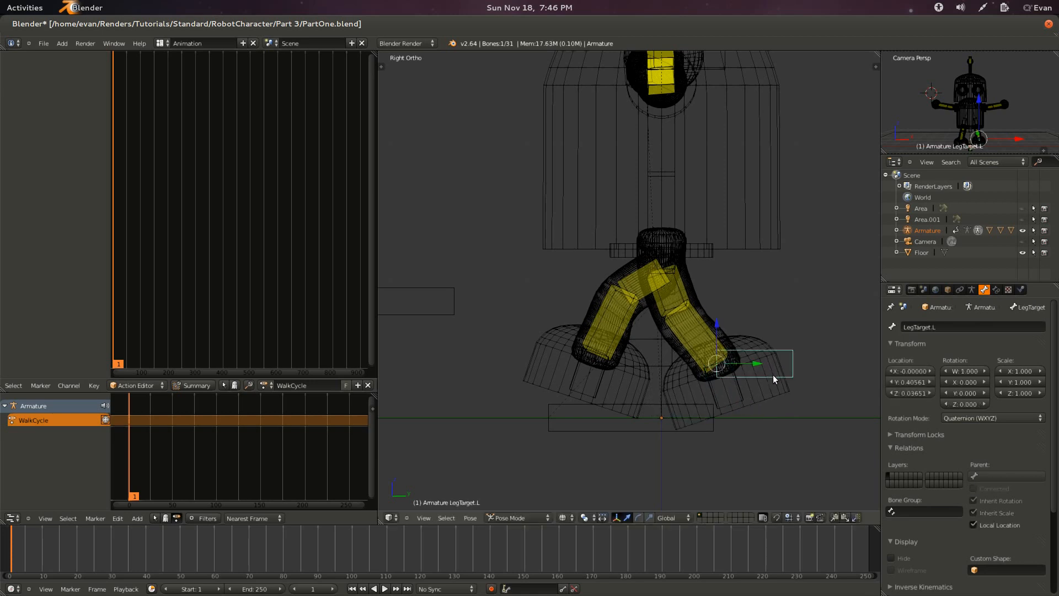
key(g)
click(780, 367)
key(g)
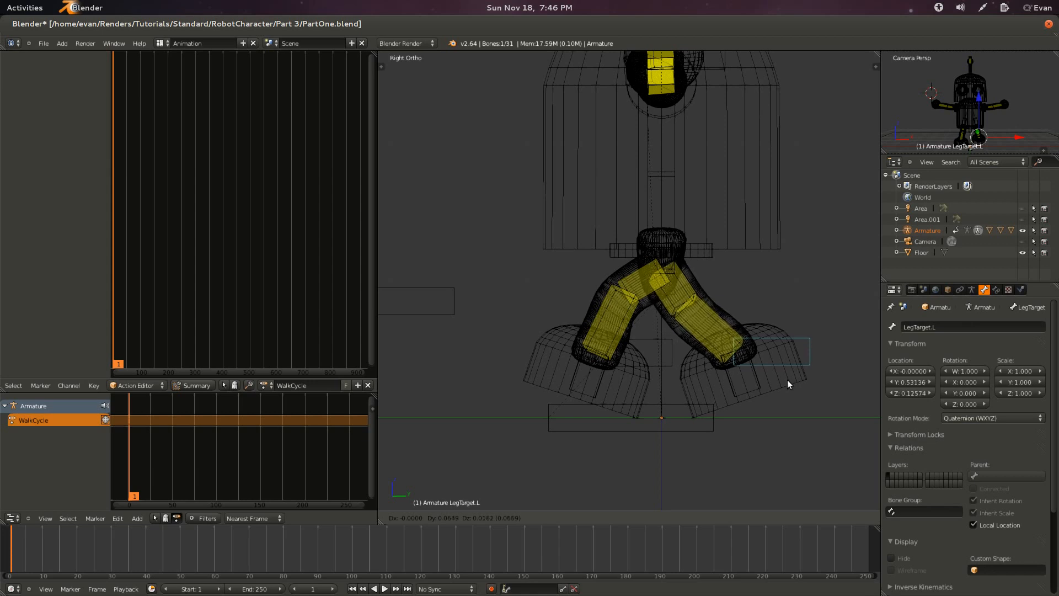
click(786, 379)
key(ctrl+s)
click(662, 388)
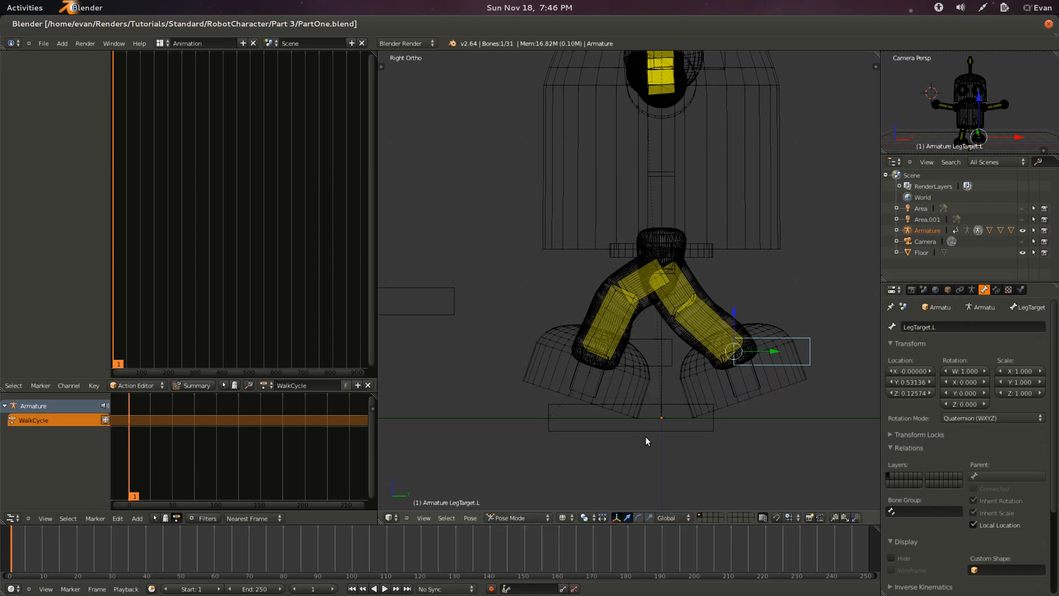
Select the Foot.R, LegTarget.R, Foot.L, LegTarget.L and Hips bones together.
middle_drag(650, 436, 566, 374)
right_click(566, 373)
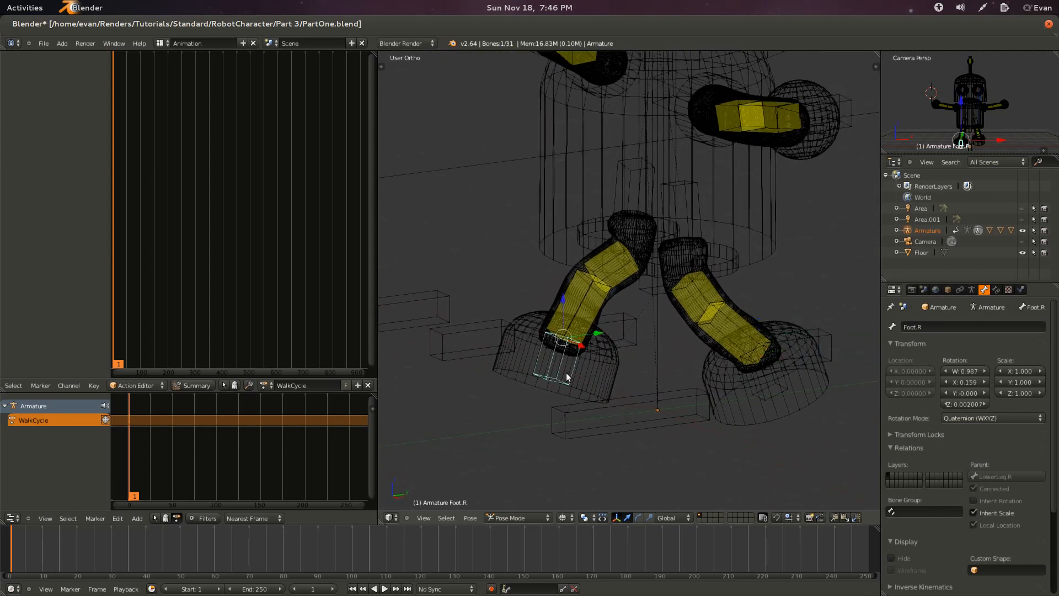
shift+right_click(619, 319)
shift+right_click(781, 394)
shift+right_click(828, 338)
middle_drag(752, 274, 651, 290)
shift+right_click(651, 289)
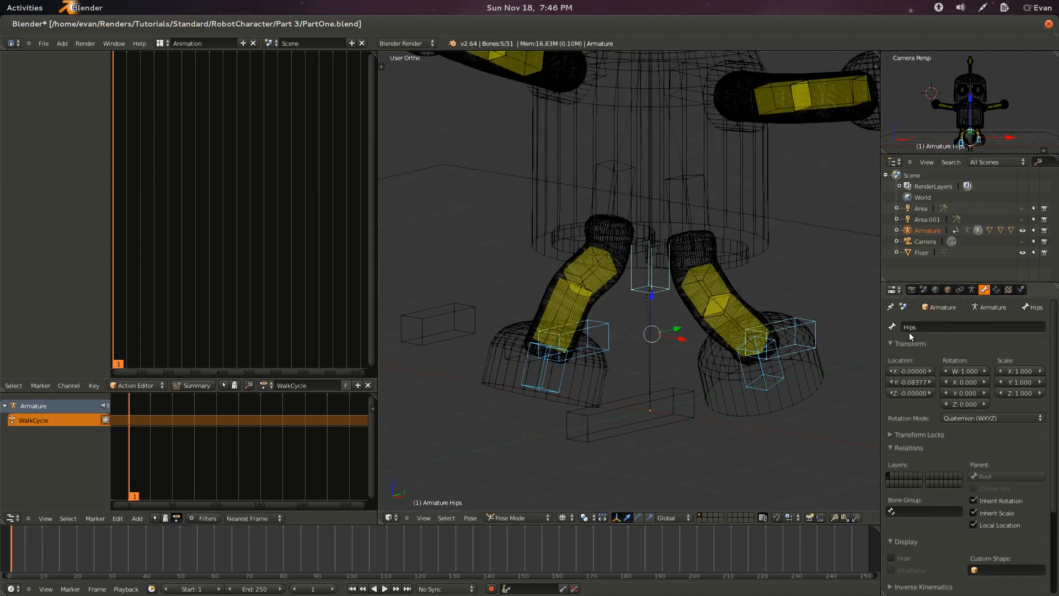
Create an armature bone group named FootControllers and assign the five selected bones to it.
scroll(955, 523, down, 3)
scroll(955, 523, up, 3)
click(972, 289)
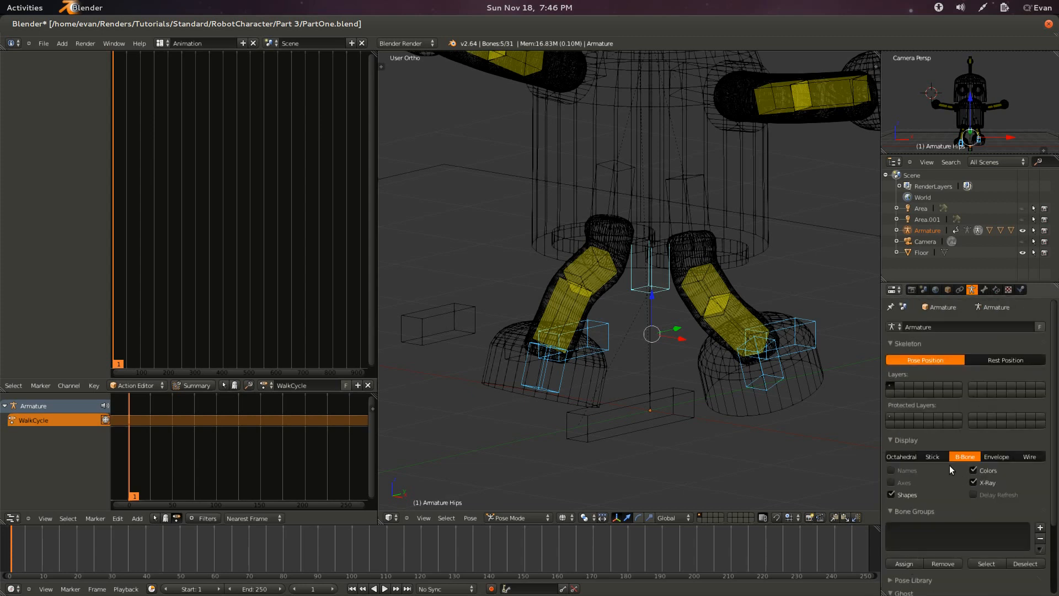
scroll(962, 469, down, 3)
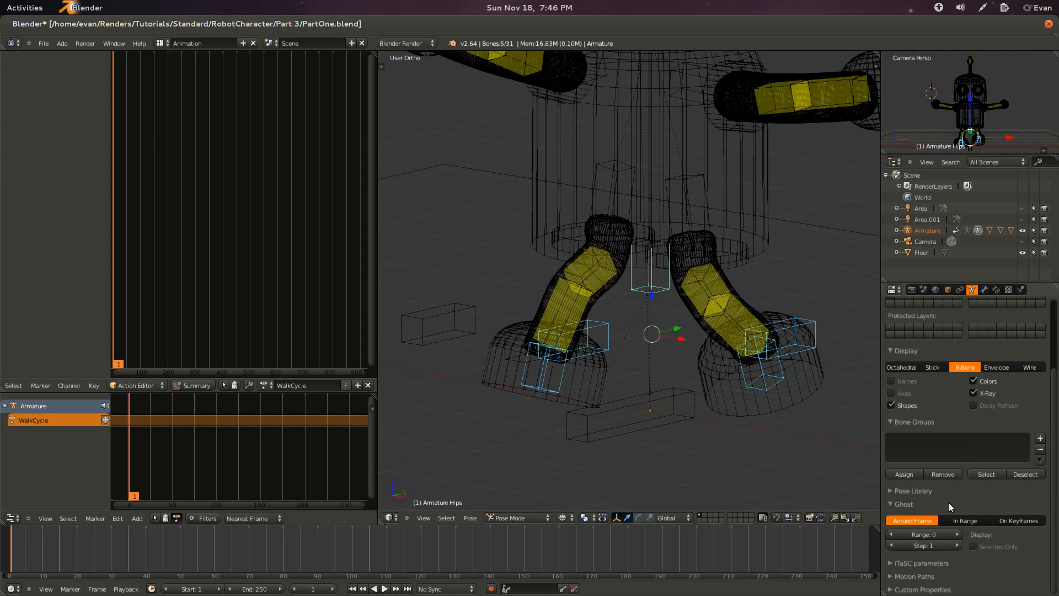
click(1040, 436)
click(983, 502)
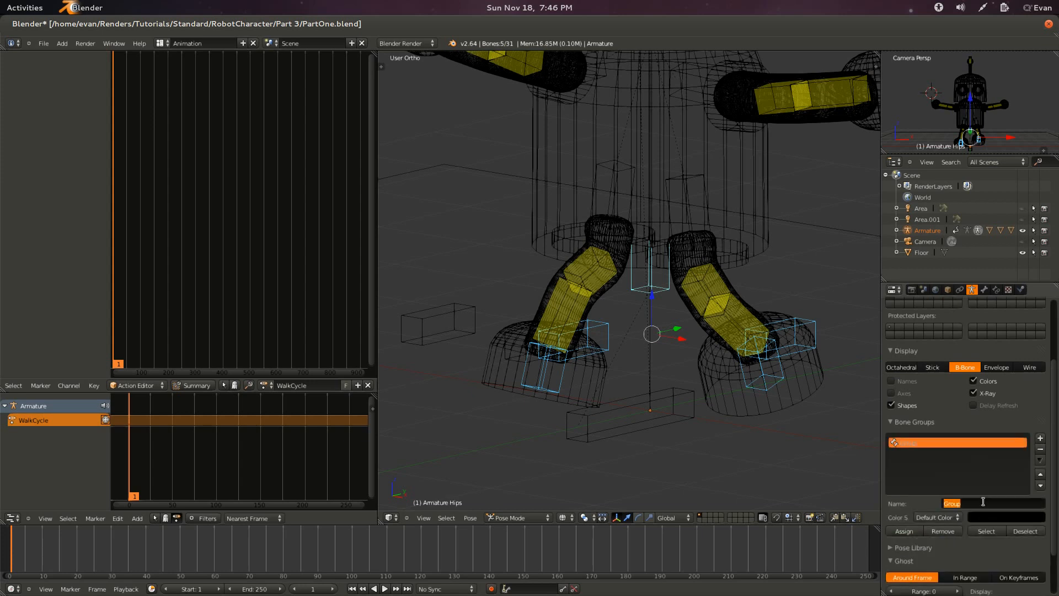
text(FootControllers)
key(Return)
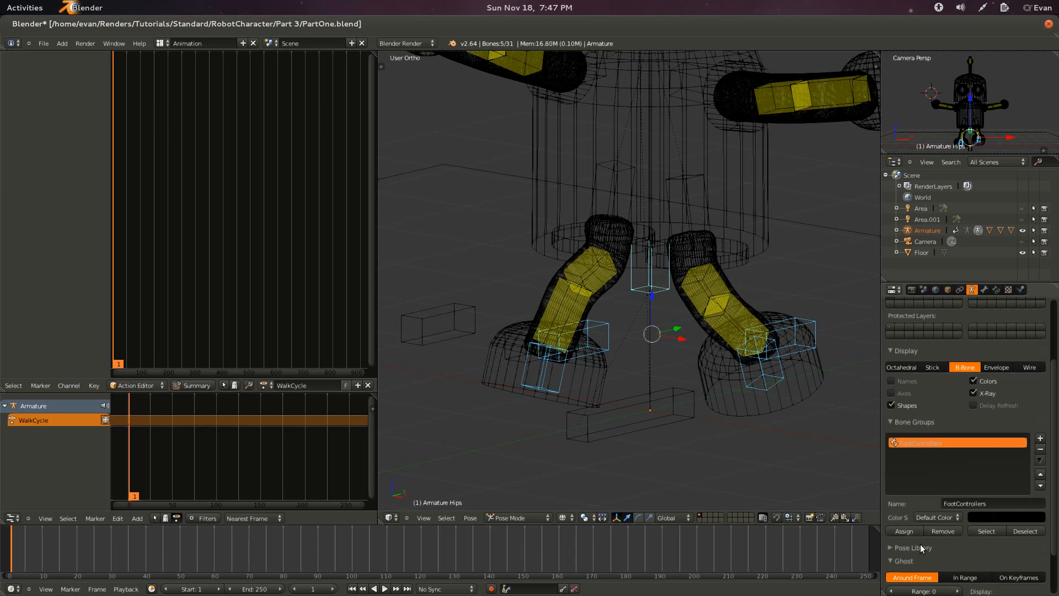
Try theme color sets 13, 02 and 20 on the FootControllers bone group, saving the file along the way.
click(944, 519)
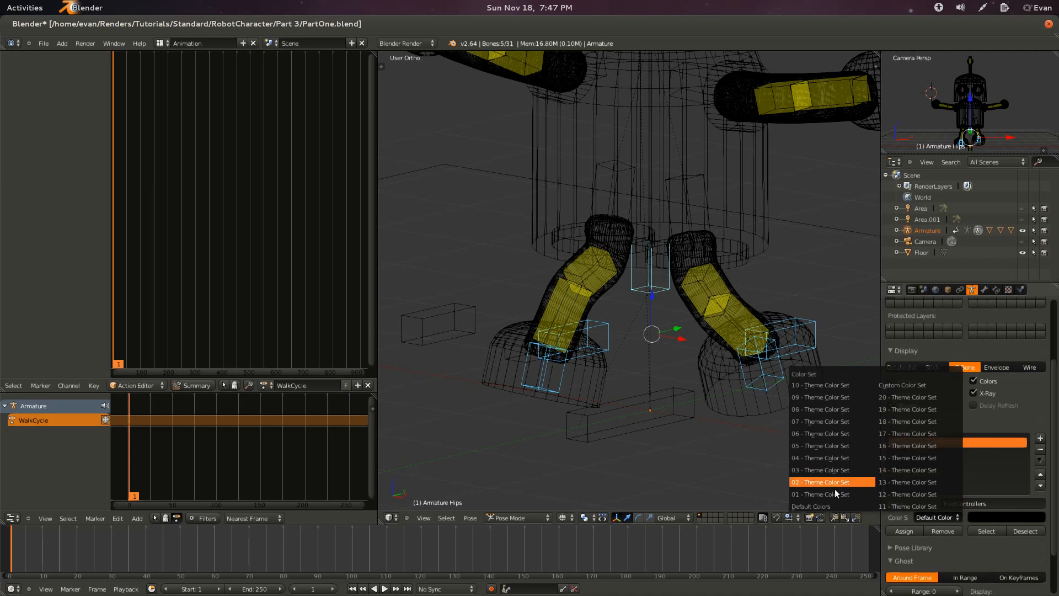
click(906, 482)
click(944, 517)
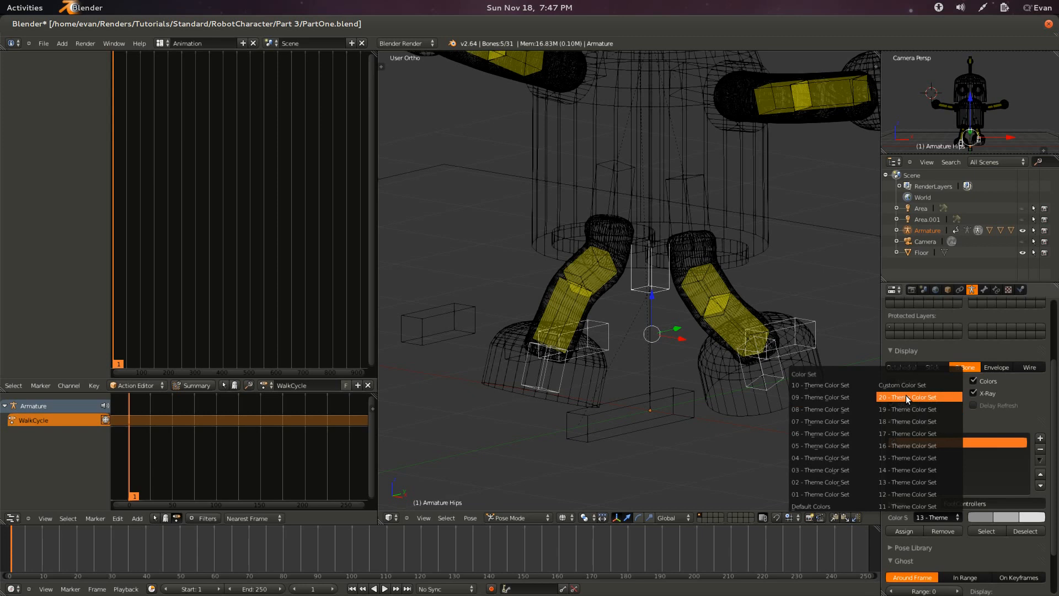
click(845, 479)
key(ctrl+s)
click(656, 390)
click(922, 516)
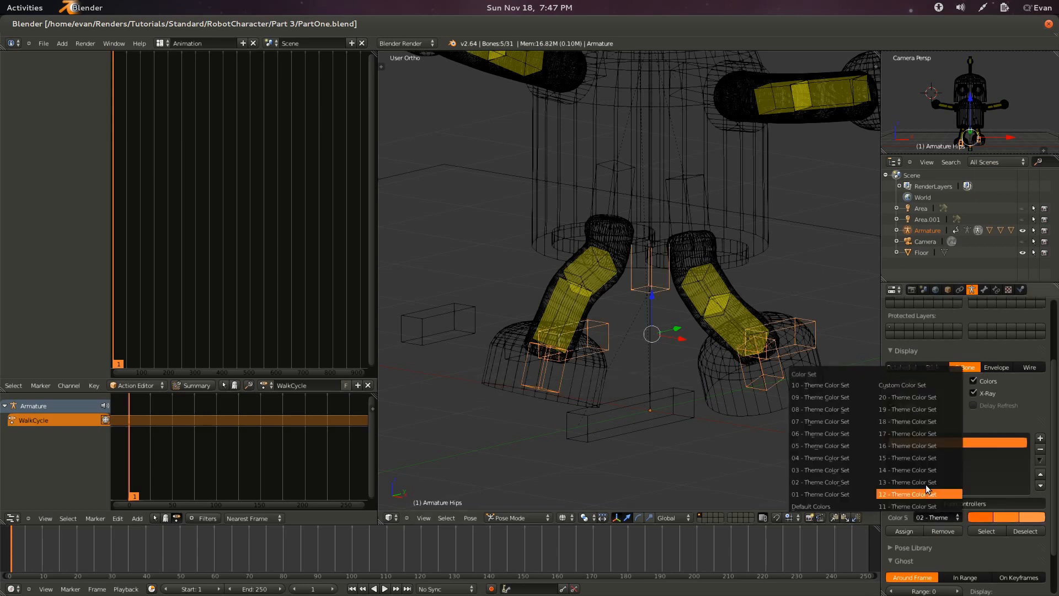
click(915, 398)
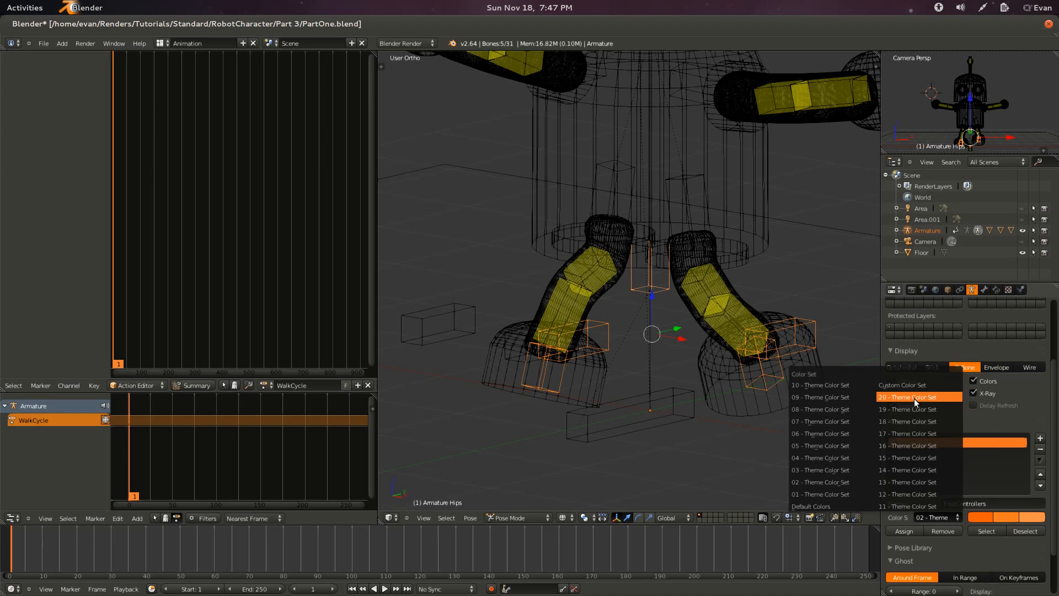
Set the FootControllers group's colors to 01 - Theme Color Set, switch the viewport to solid shading, and save the file.
click(931, 516)
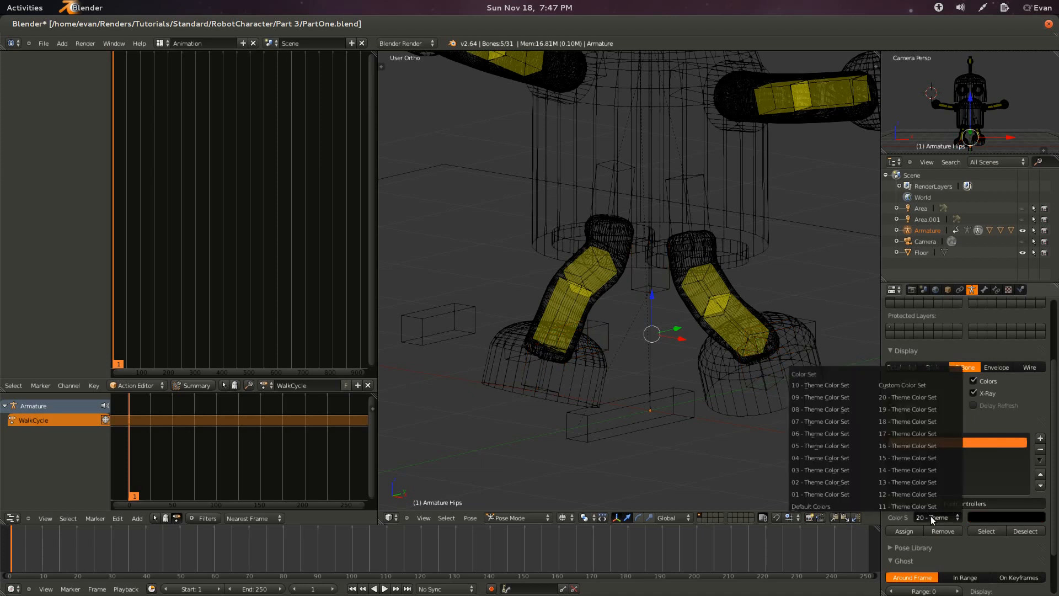
click(825, 493)
mouse_move(648, 405)
middle_down()
mouse_move(545, 401)
mouse_move(553, 422)
mouse_move(535, 421)
mouse_move(609, 409)
middle_up()
key(z)
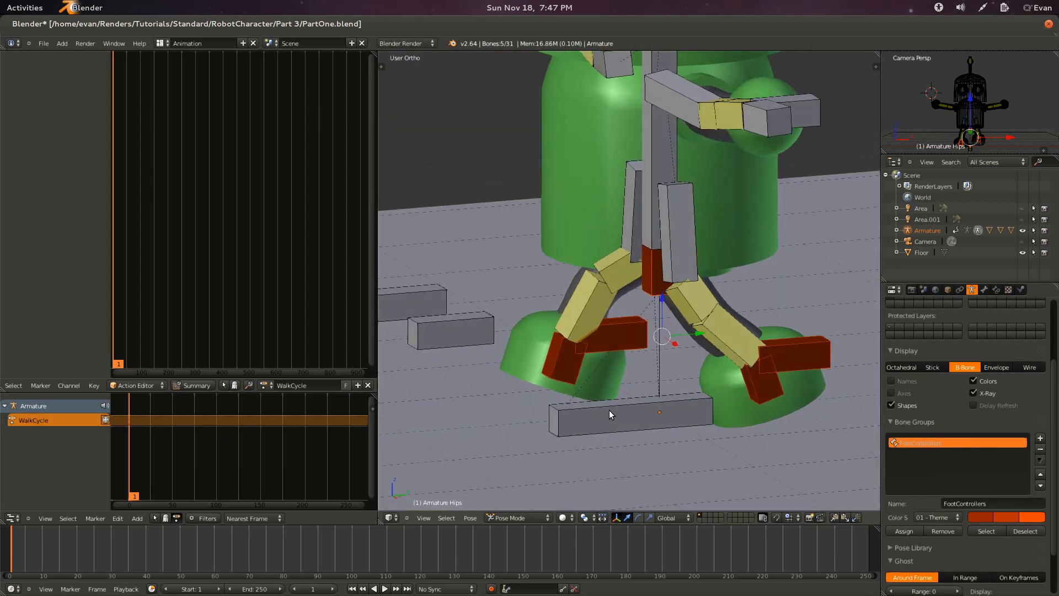
key(ctrl+s)
Insert Location keyframes for the selected foot controllers and Hips at frame 1, working in wireframe side view.
key(KP_3)
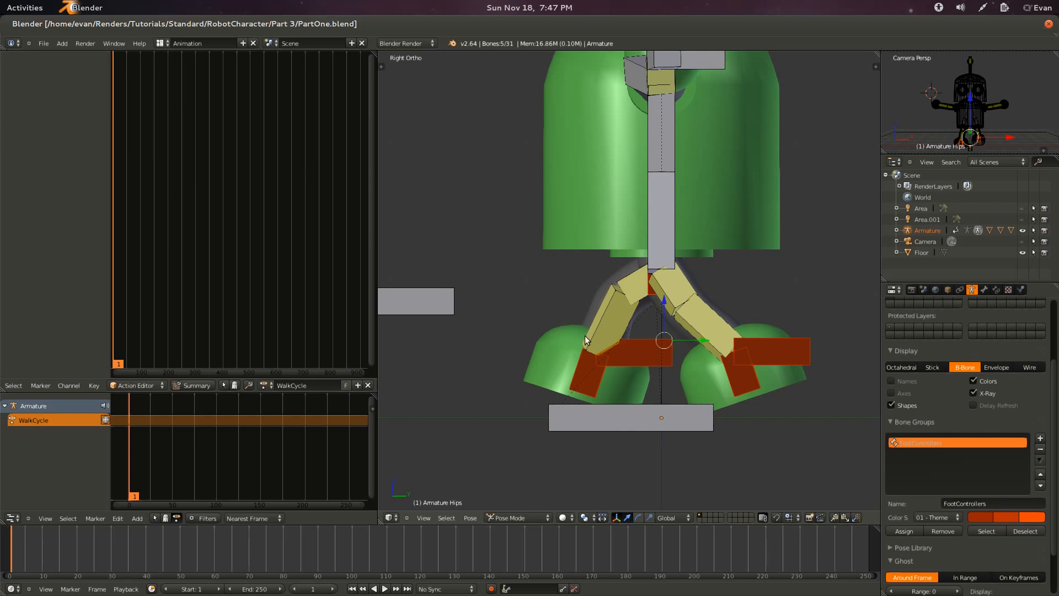
key(z)
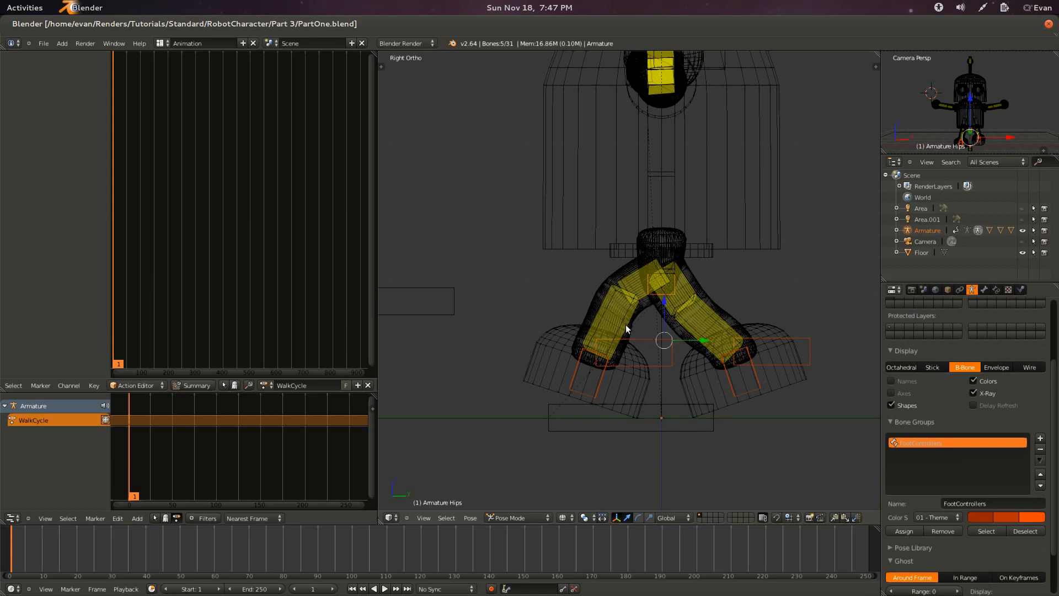
key(i)
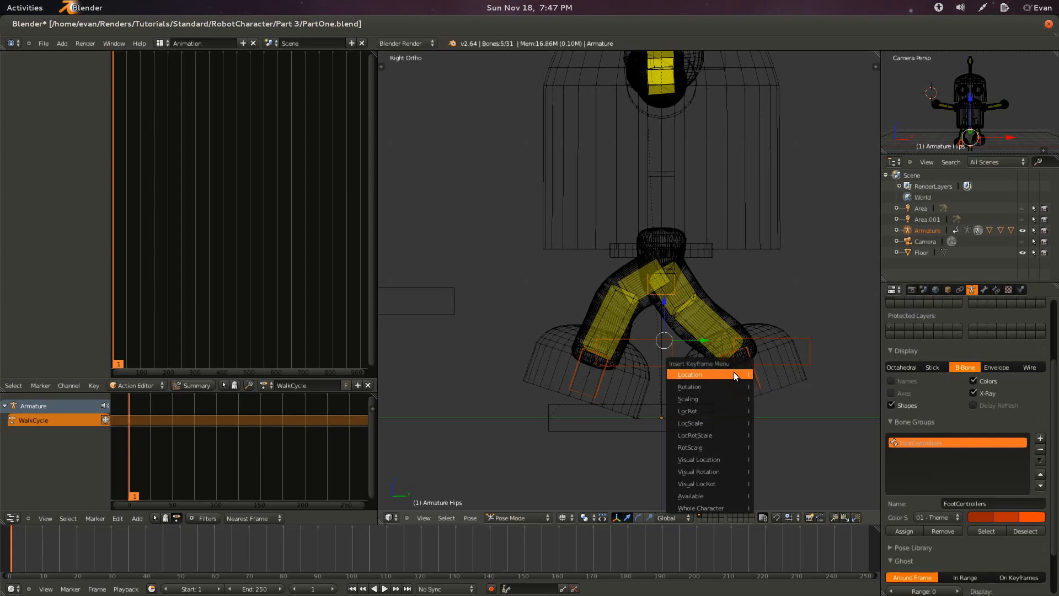
click(734, 375)
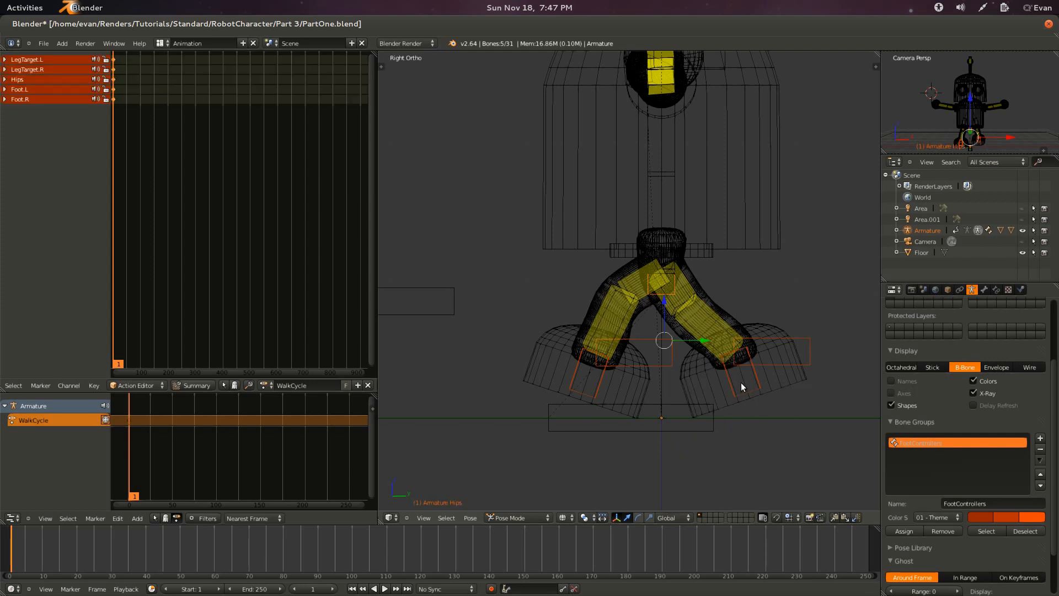
Start the Screencast Keys display in the 3D view and save the file.
key(n)
scroll(808, 433, down, 8)
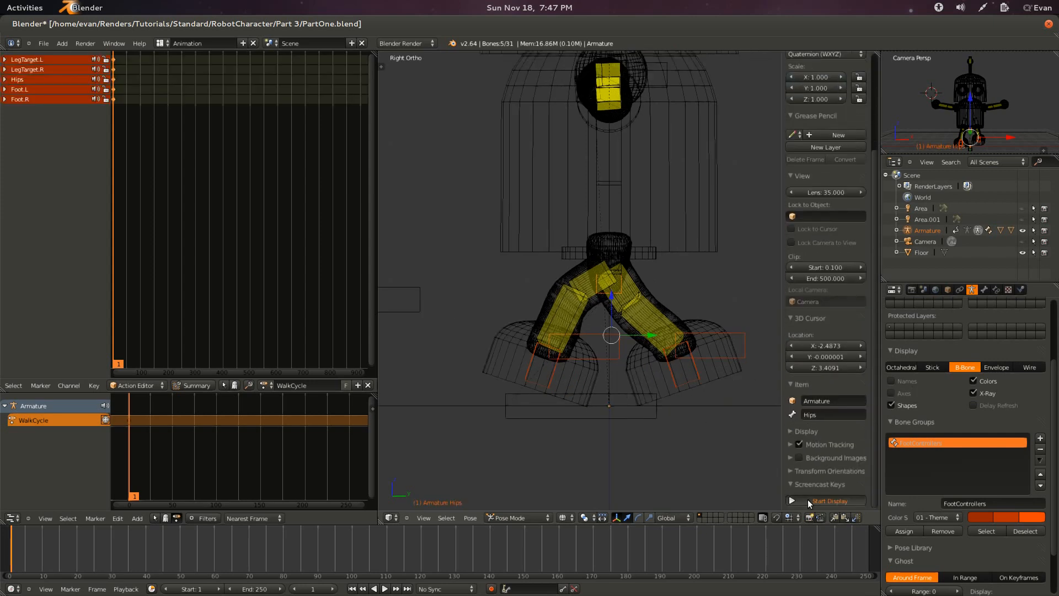
click(807, 498)
key(n)
key(ctrl+s)
Insert Location and then Rotation keyframes for the selected bones at frame 1, and save over the existing file.
key(i)
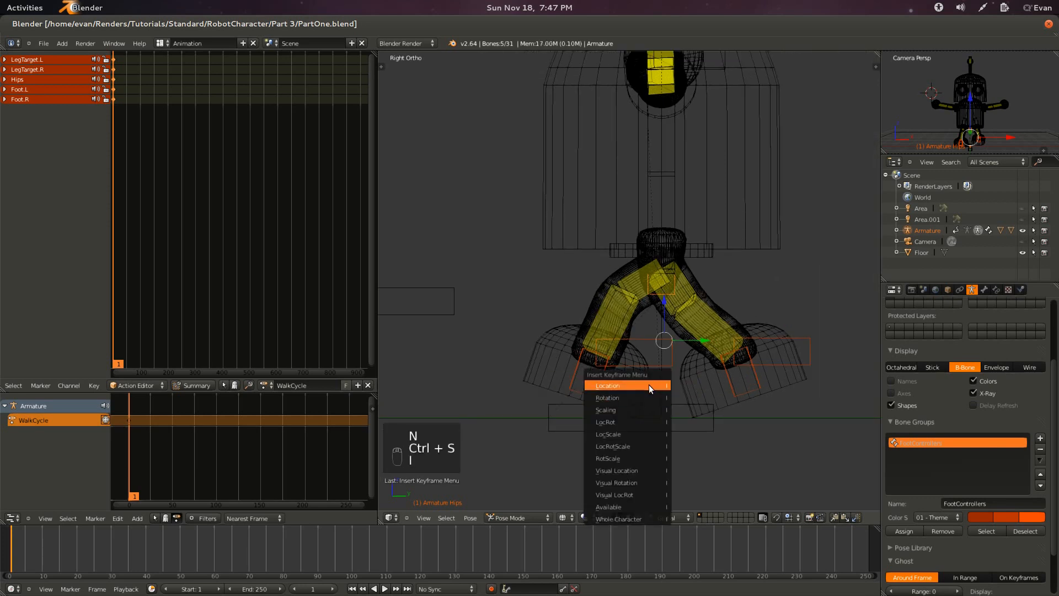
click(649, 386)
key(i)
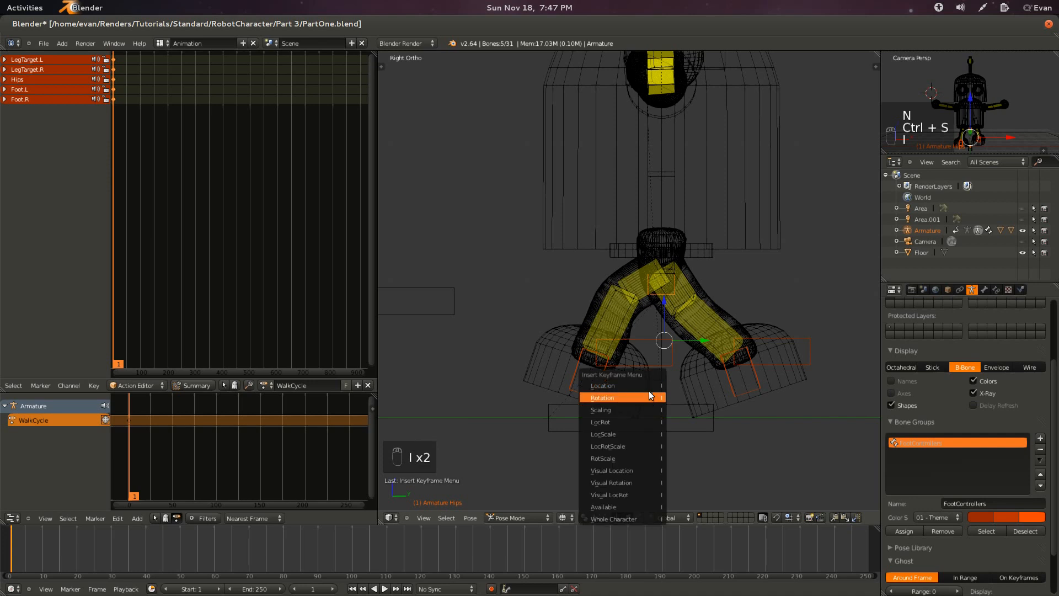
click(649, 397)
key(ctrl+s)
click(648, 386)
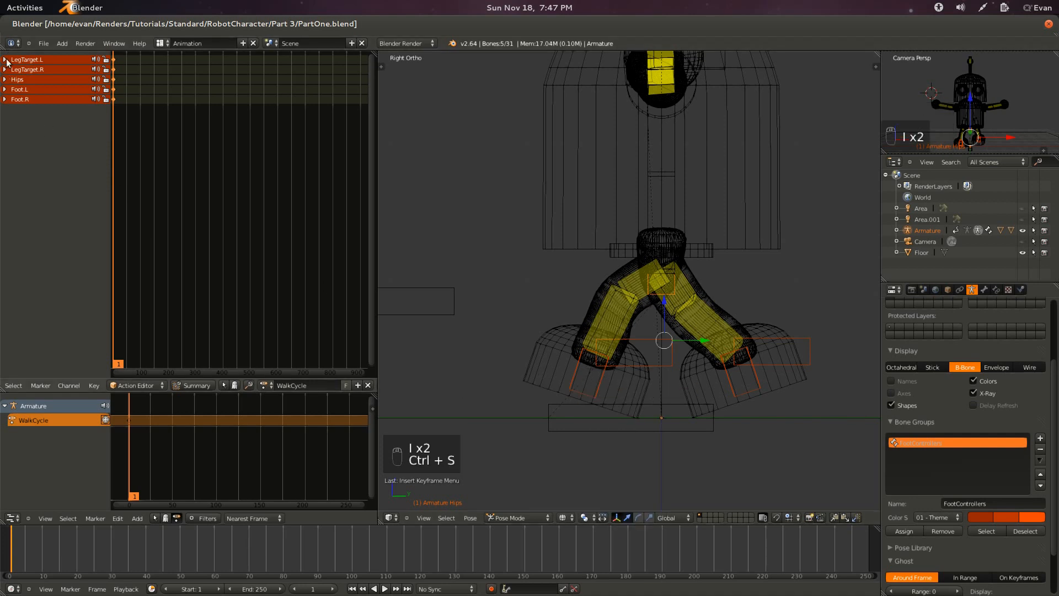
Inspect the keyed channels of LegTarget.L, and scrub the timeline to frame 10 and back to frame 1.
click(5, 60)
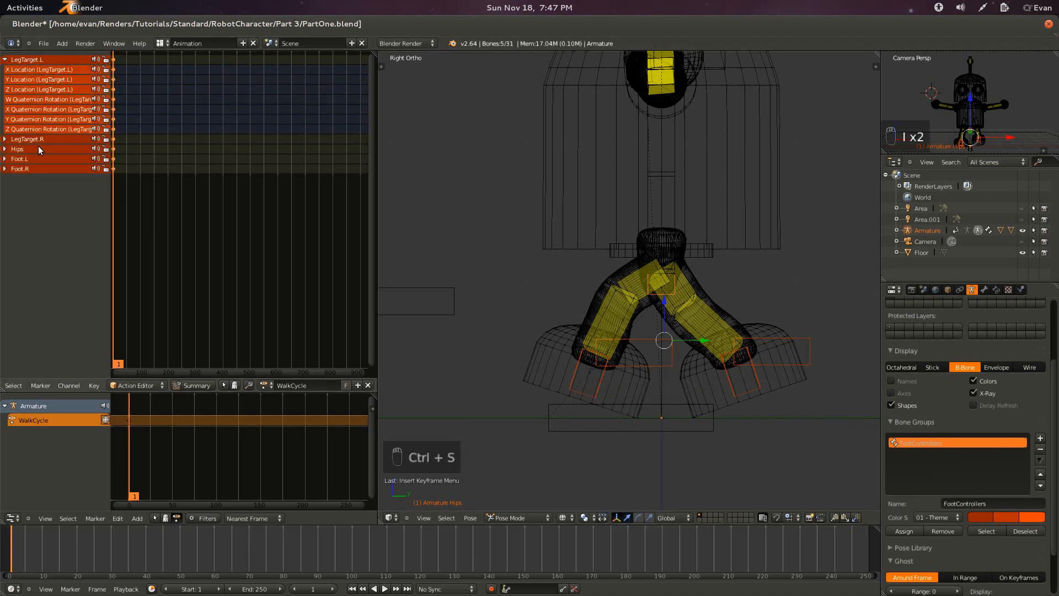
click(5, 60)
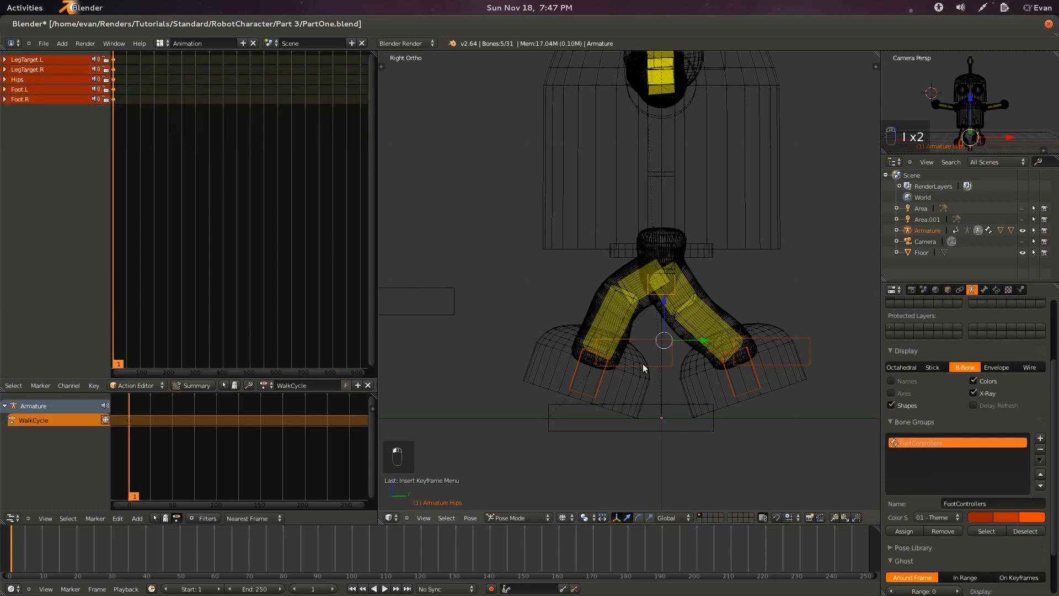
scroll(643, 366, down, 2)
scroll(639, 408, up, 2)
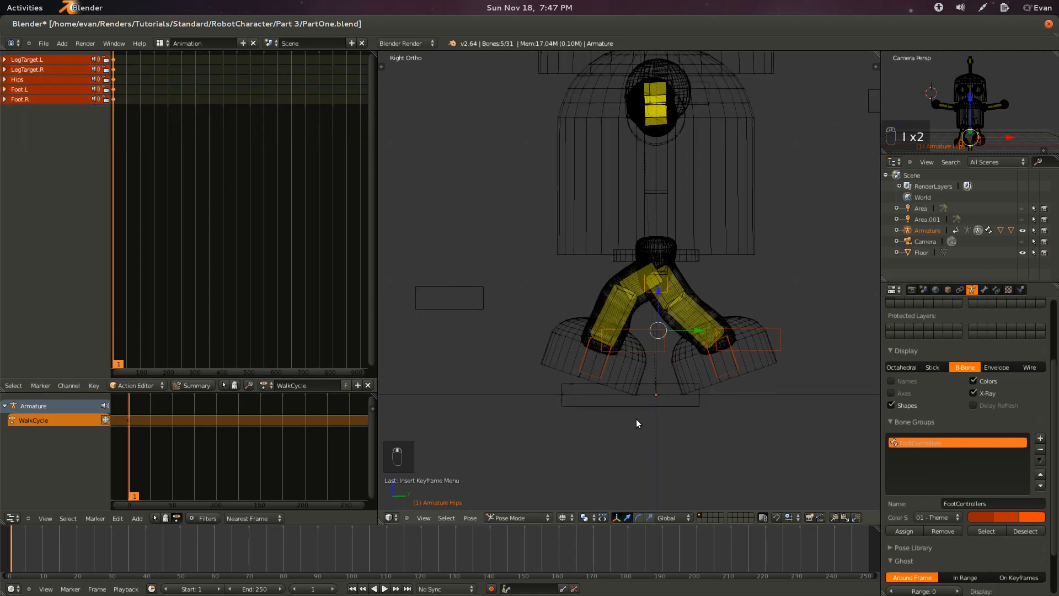
drag(35, 548, 40, 552)
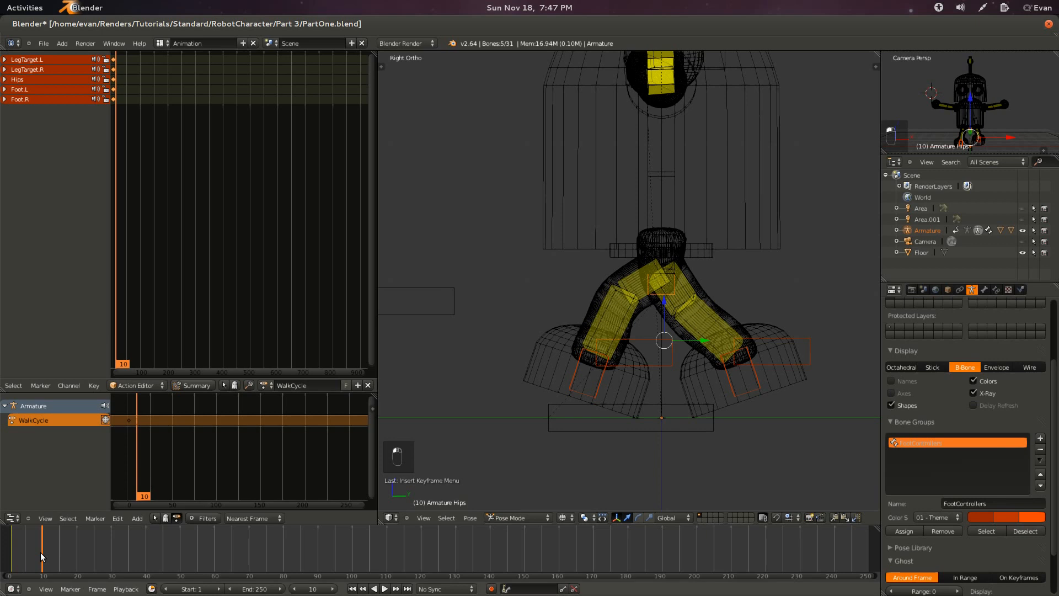
click(10, 560)
click(10, 559)
Select all keyframes of the WalkCycle action and slide them slightly earlier in time.
key(a)
key(a)
key(g)
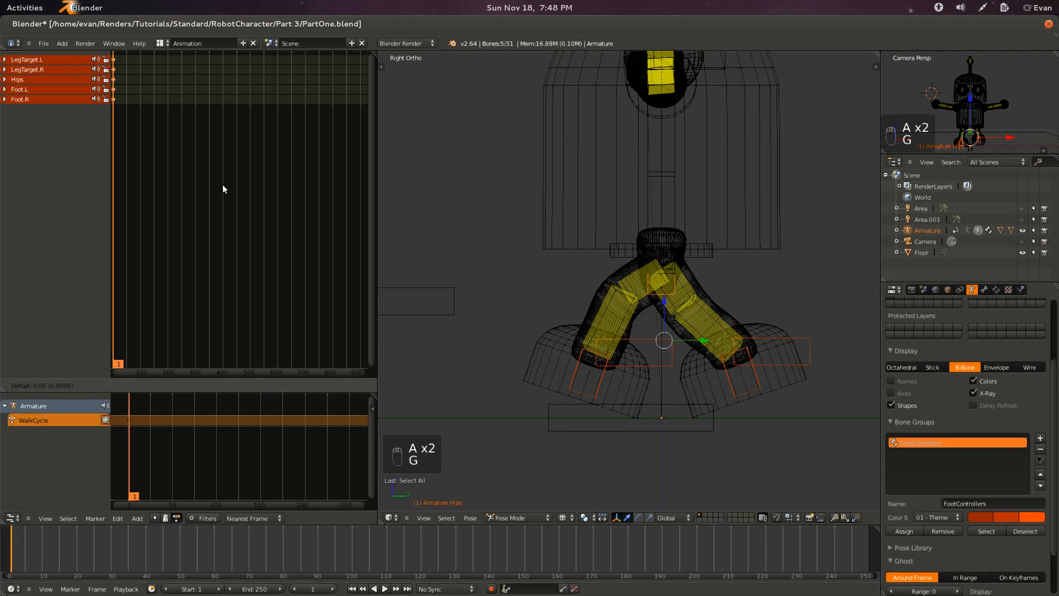
click(223, 186)
middle_drag(219, 239, 288, 227)
scroll(286, 227, up, 20)
middle_drag(221, 223, 234, 227)
Set the animation's start frame to 0, move the selected keyframes onto frame 0, and save the file.
click(294, 588)
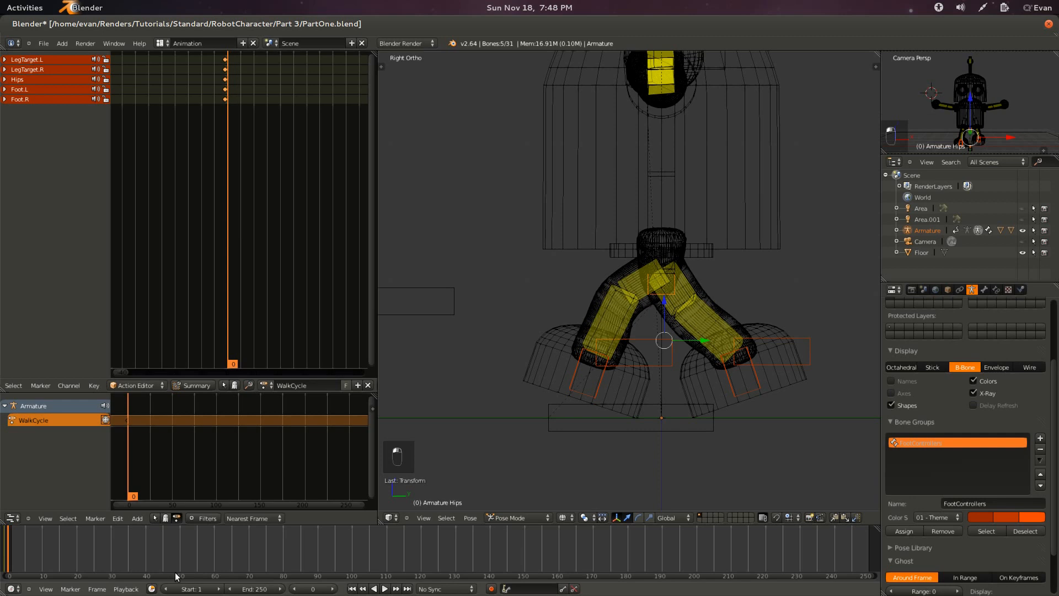
click(166, 588)
key(g)
click(203, 223)
key(ctrl+s)
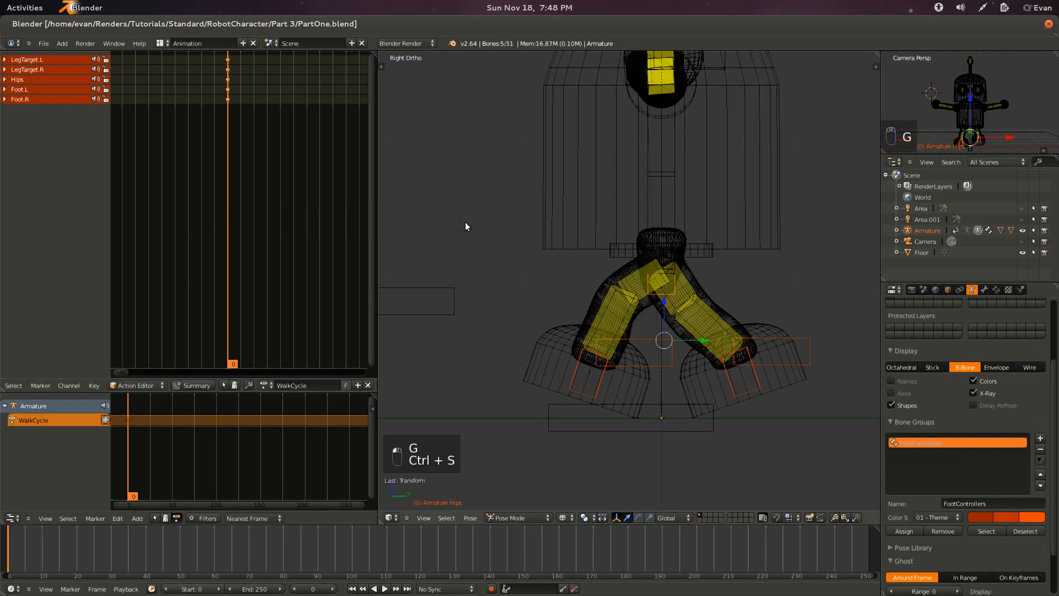
At frame 10, turn on automatic keyframing and clear the Hips bone's location.
click(43, 550)
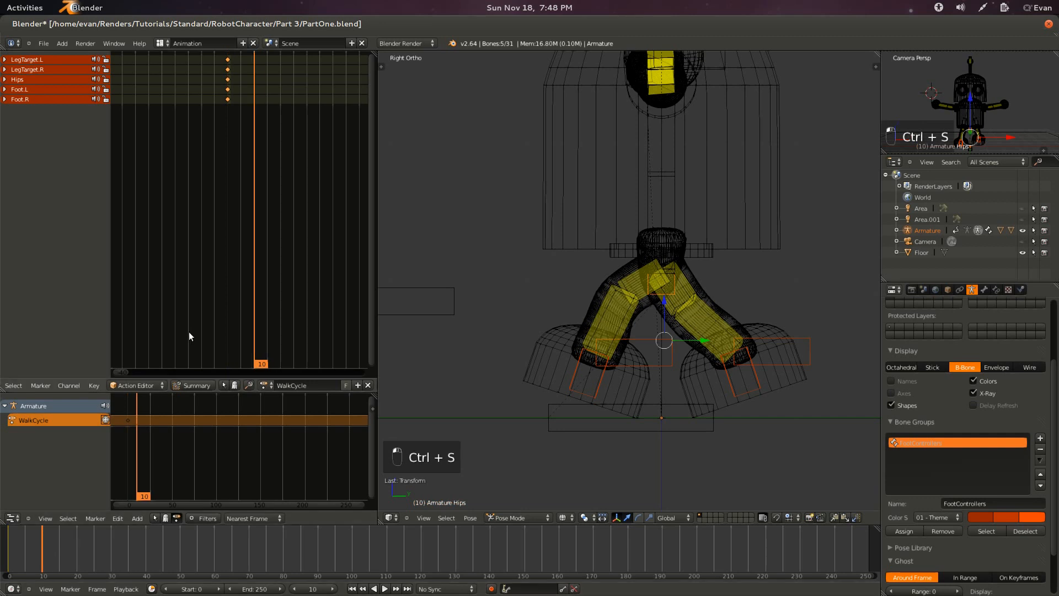
middle_drag(665, 312, 647, 294)
right_click(676, 290)
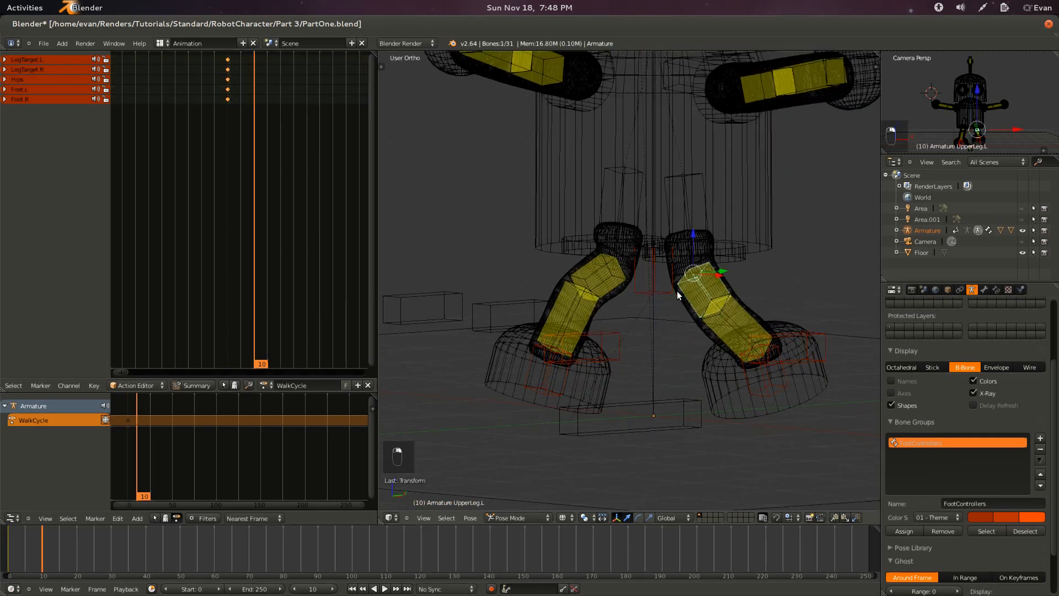
click(491, 588)
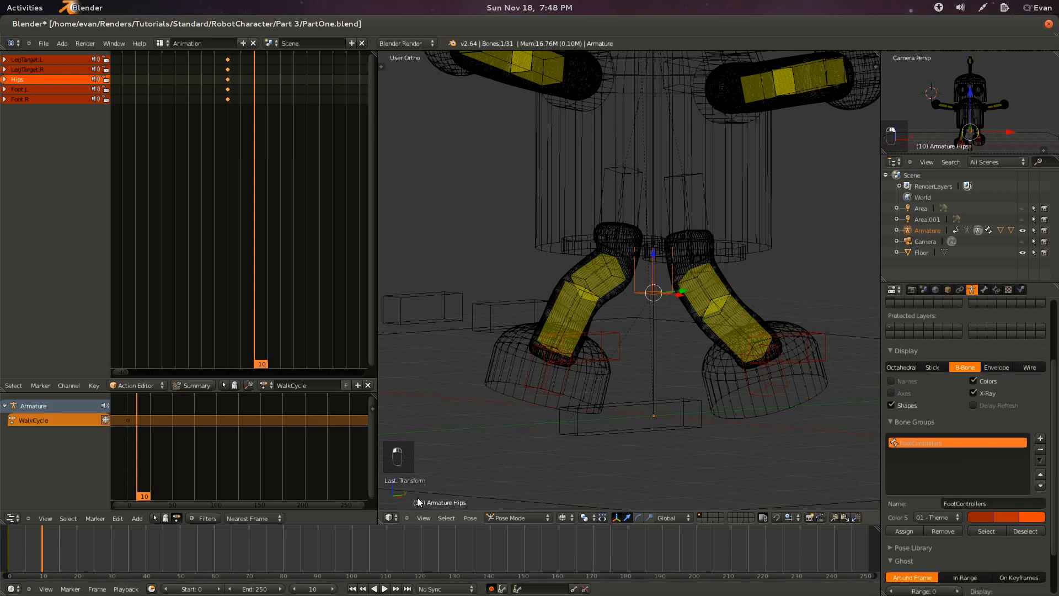
key(alt+g)
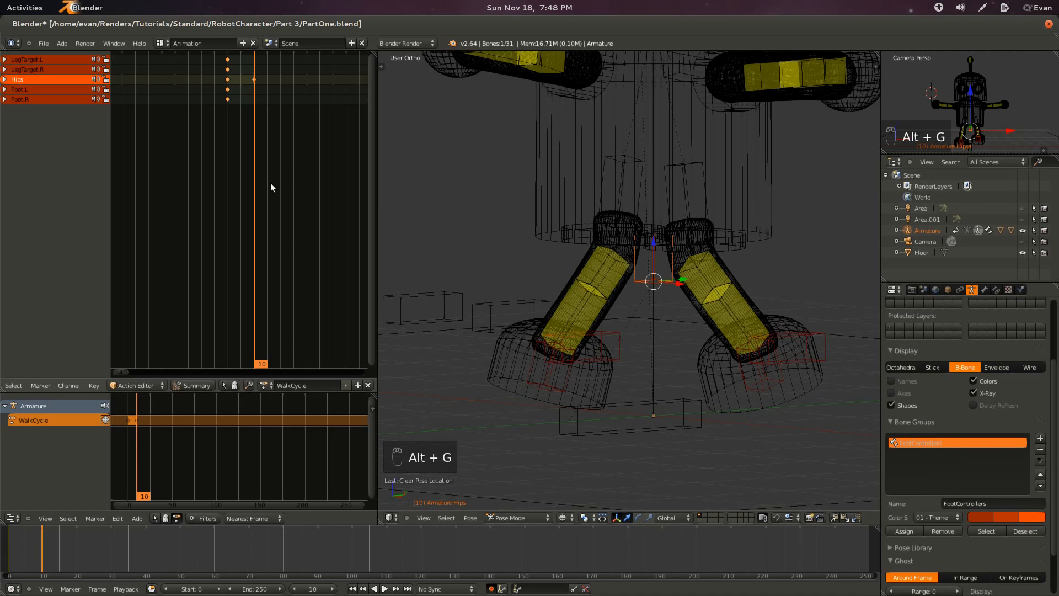
Clear the rotation and location of the LegTarget.L bone at frame 10.
mouse_move(609, 262)
middle_down()
mouse_move(640, 292)
mouse_move(617, 274)
middle_up()
right_click(816, 350)
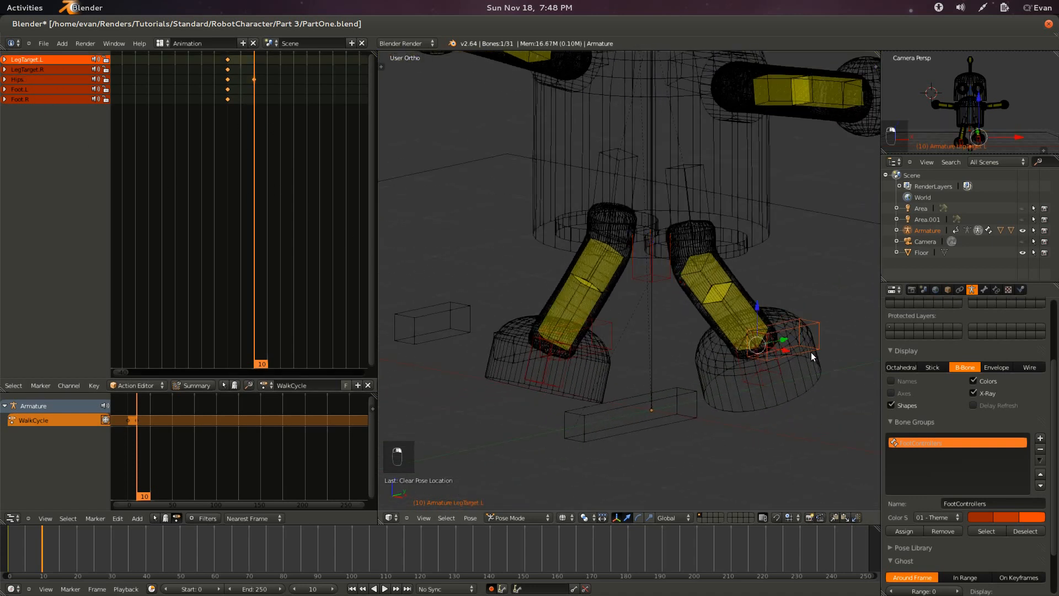
key(alt+r)
key(alt+g)
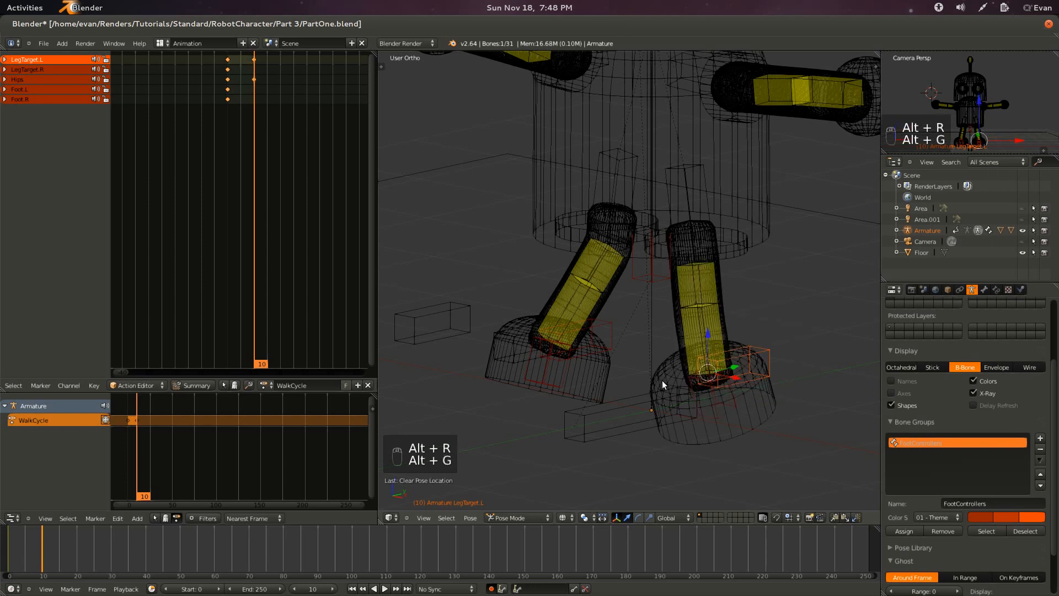
At frame 10, clear the location of the LegTarget.R bone and the rotations of the Foot.R and Foot.L bones.
middle_drag(711, 374, 716, 408)
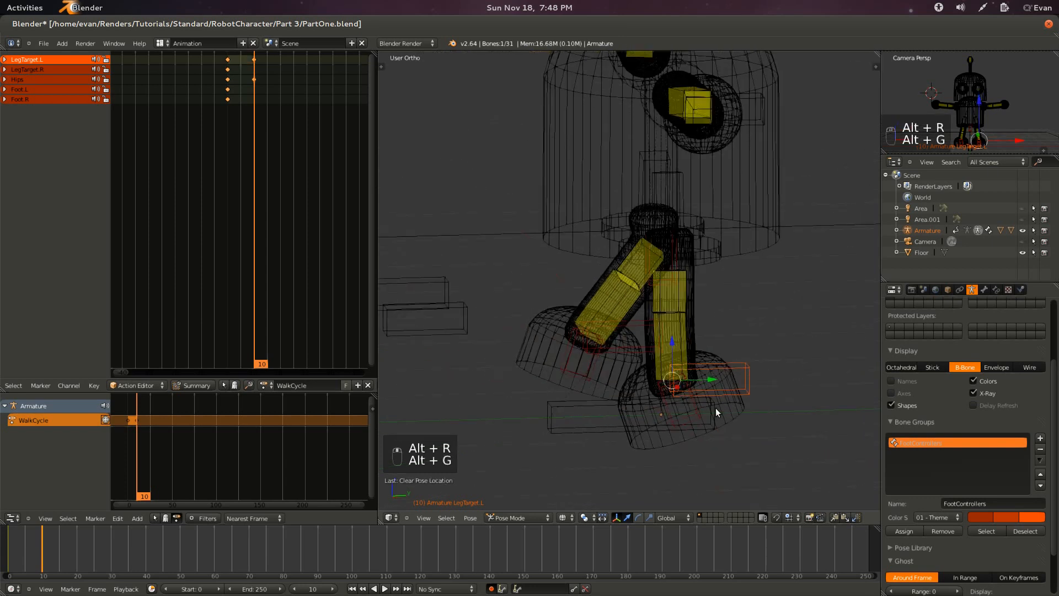
right_click(632, 320)
key(alt+g)
right_click(648, 388)
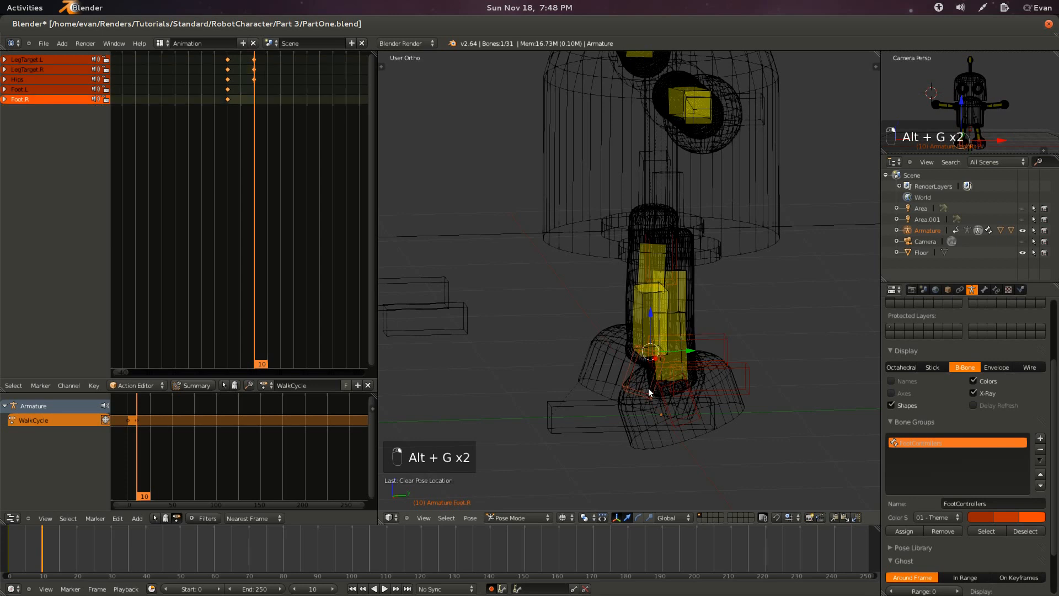
key(alt+r)
right_click(713, 429)
right_click(684, 413)
key(alt+r)
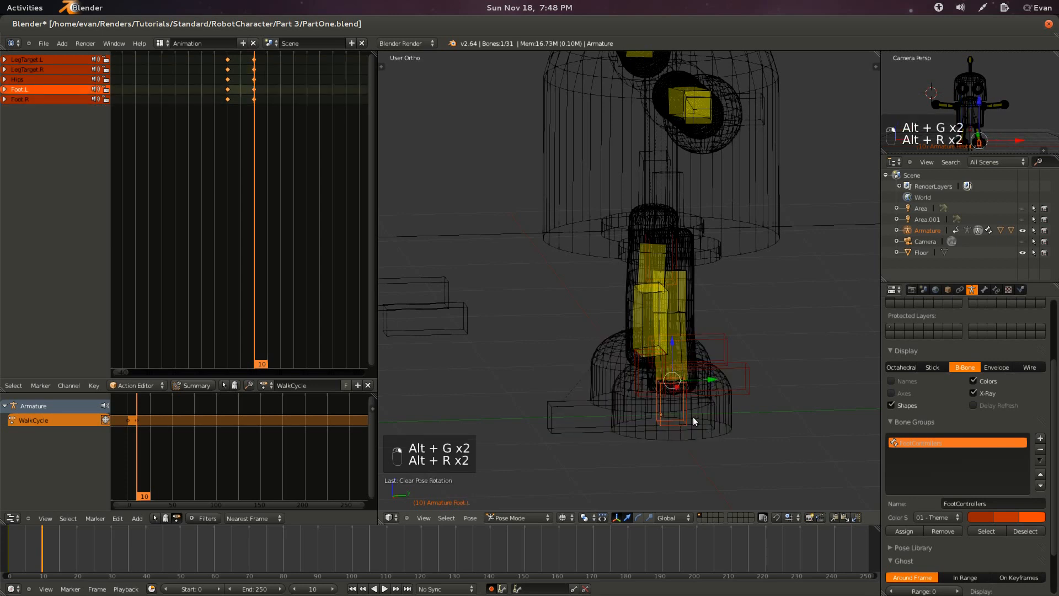
Compare the stride pose at frame 0 with the standing pose at frame 10.
right_click(746, 372)
key(KP_1)
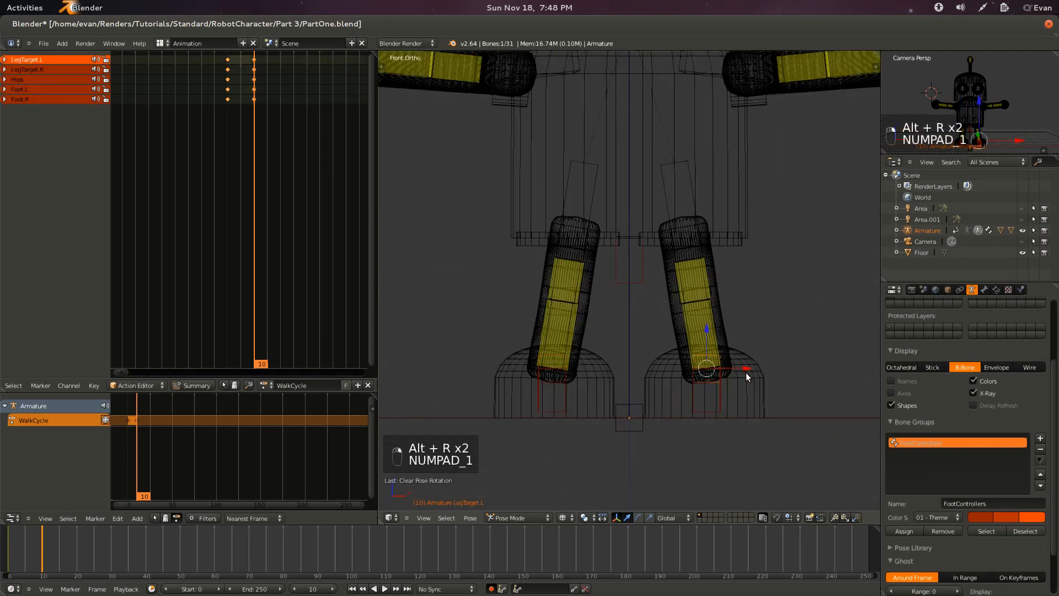
key(KP_3)
click(9, 552)
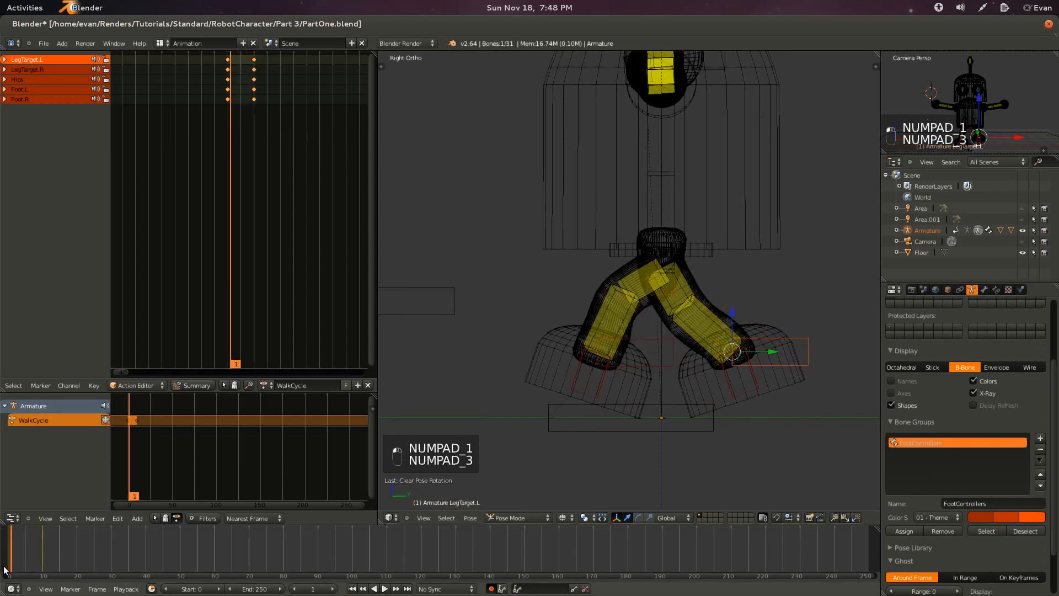
middle_drag(588, 456, 722, 384)
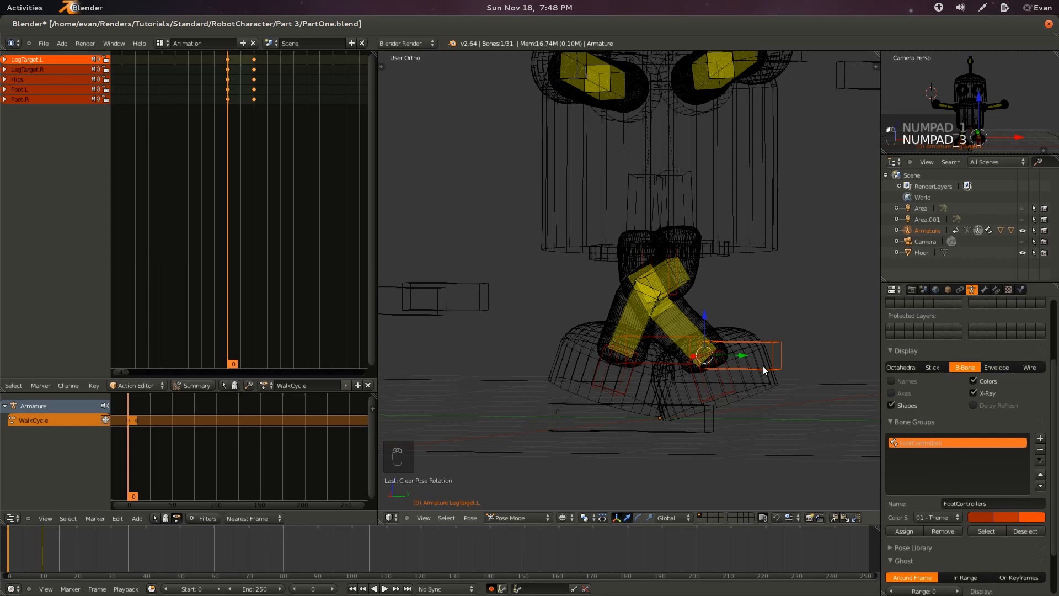
click(43, 557)
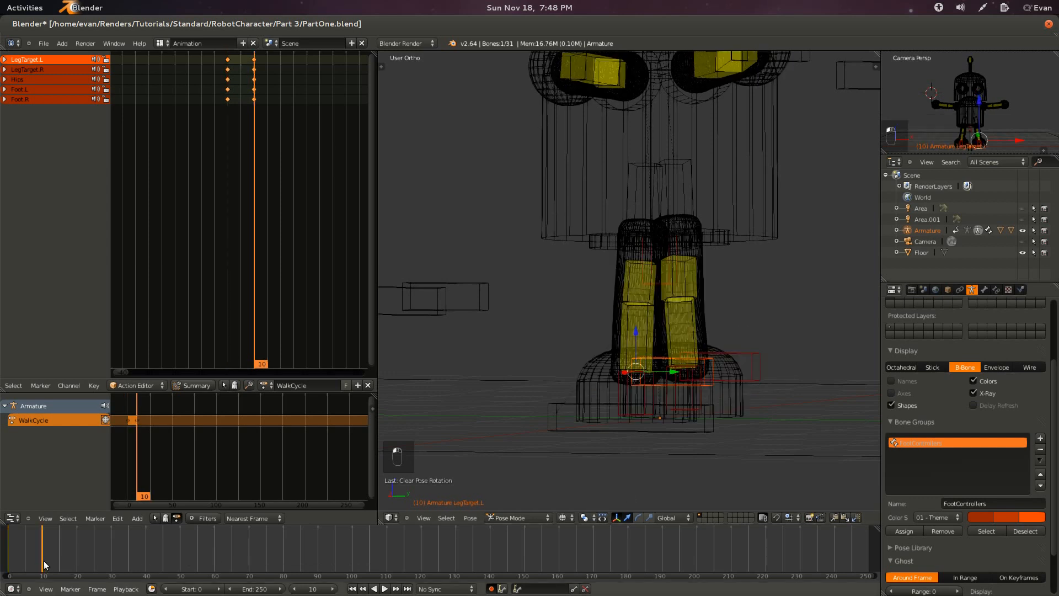
At frame 10 in the right side view, move the LegTarget.L bone up and behind the robot and rotate the Foot.L bone to follow the lifted leg.
key(KP_1)
key(KP_3)
key(g)
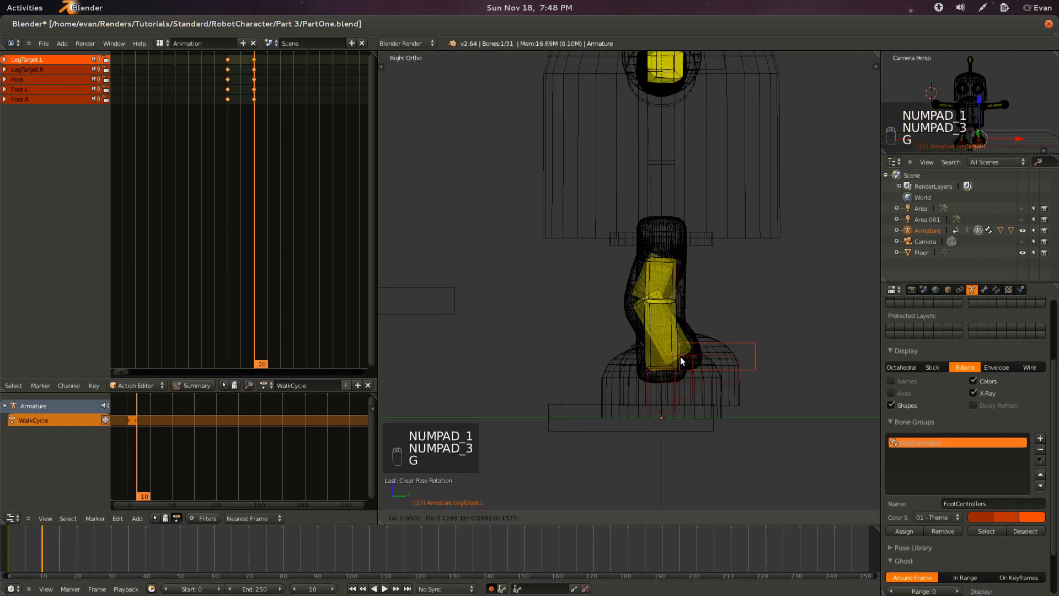
key(r)
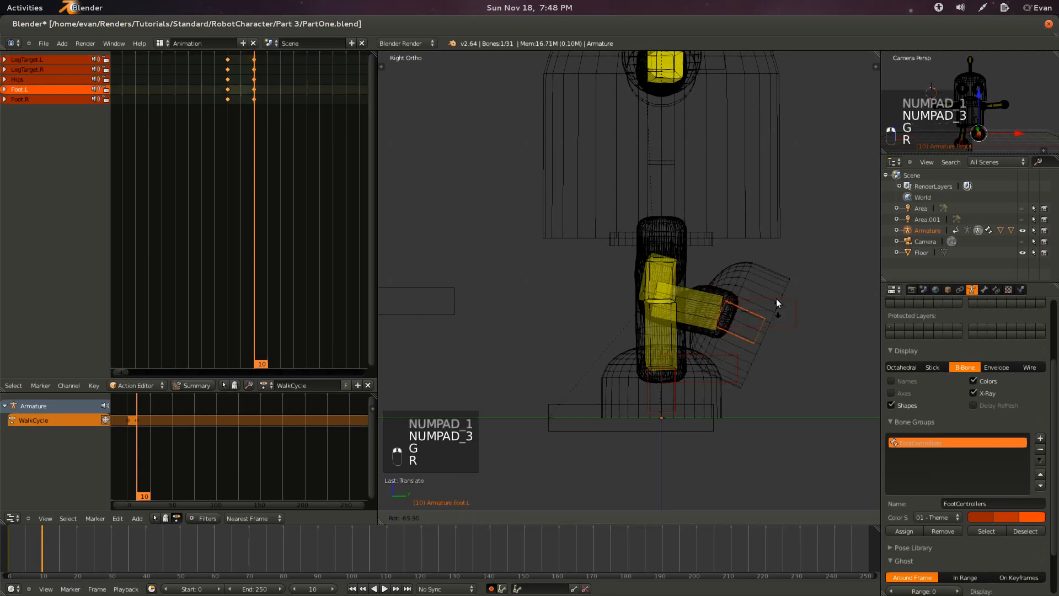
click(777, 302)
right_click(794, 295)
key(g)
click(787, 293)
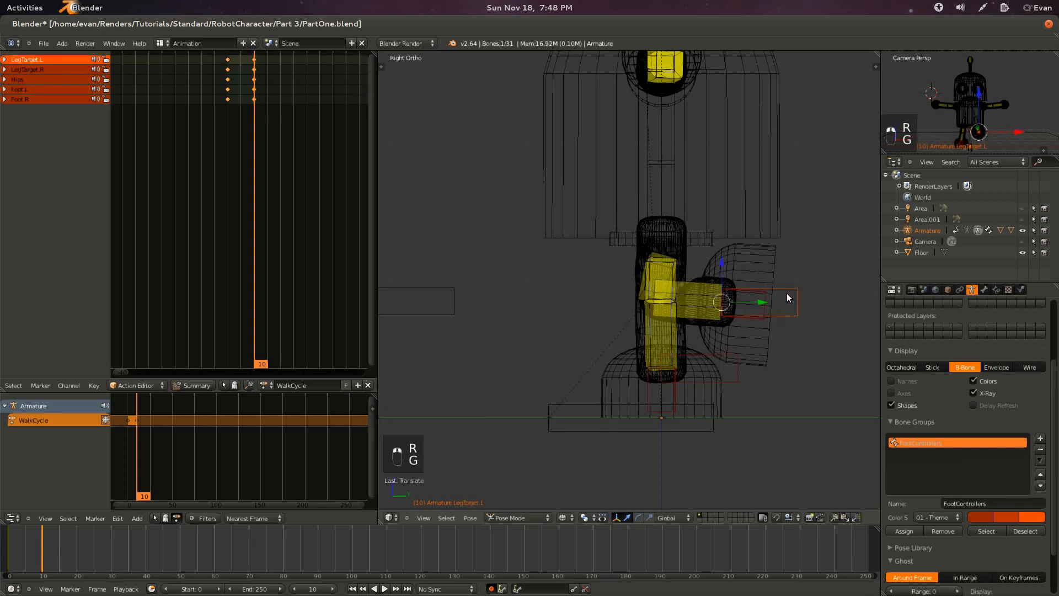
Clear the Foot.L rotation and rotate it again so the sole faces straight back, fine-tune LegTarget.L's position, and save the file.
right_click(765, 302)
key(alt+r)
key(r)
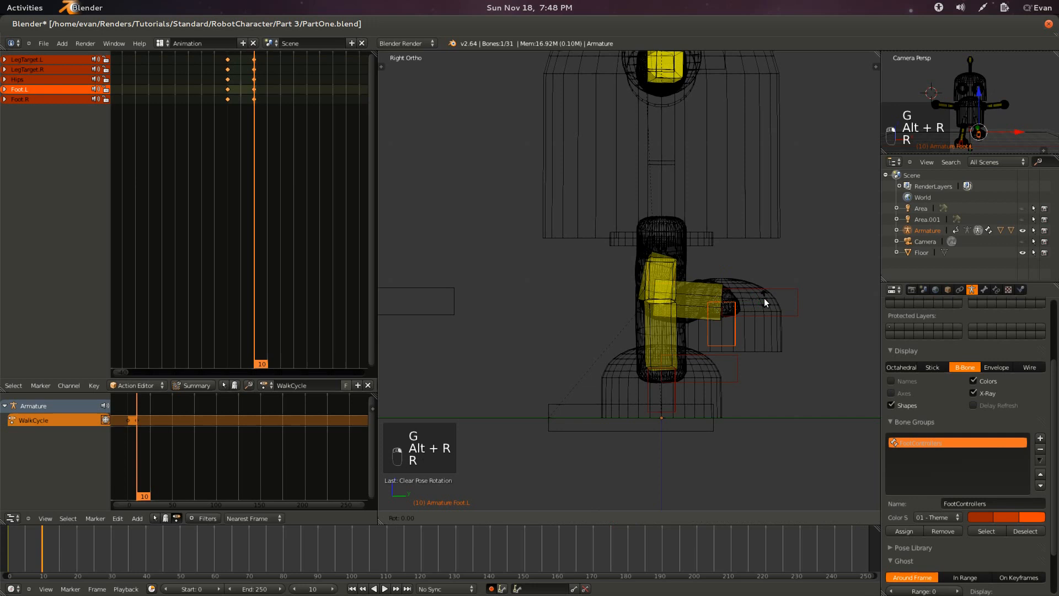
click(763, 297)
right_click(790, 319)
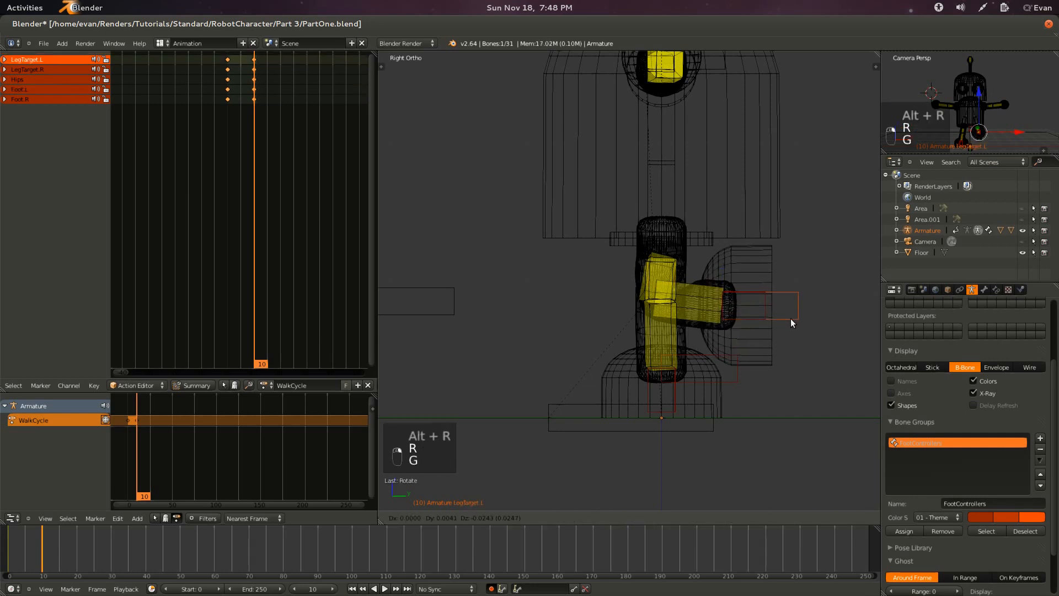
key(g)
click(790, 319)
key(ctrl+s)
Try to copy the frame 0 pose with only LegTarget.L selected and paste it mirrored at frame 20, and undo the paste.
mouse_move(39, 560)
mouse_down()
mouse_move(11, 564)
mouse_move(42, 565)
mouse_up()
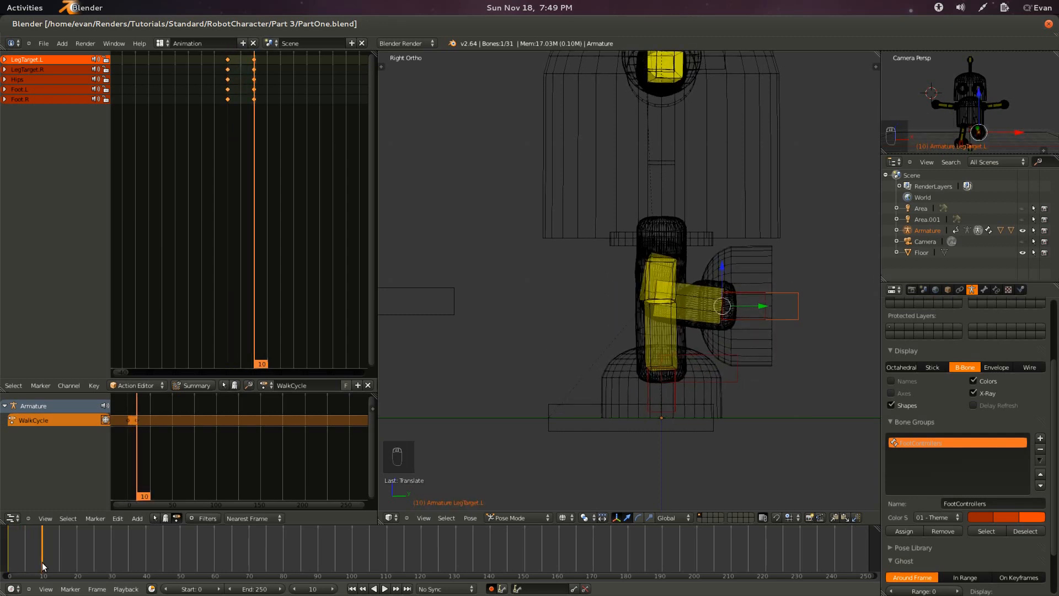
drag(42, 565, 9, 565)
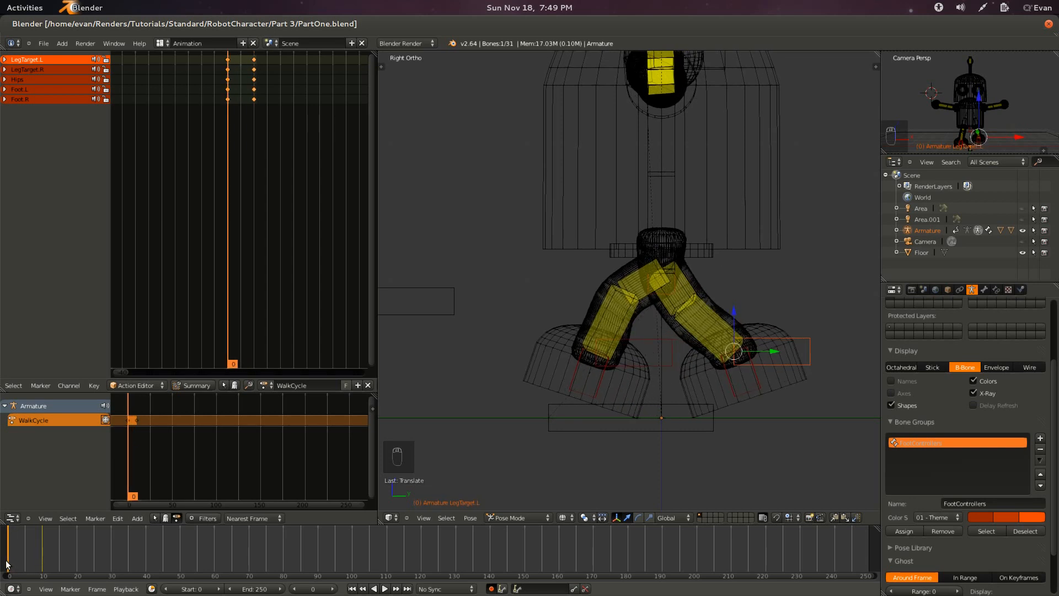
click(837, 519)
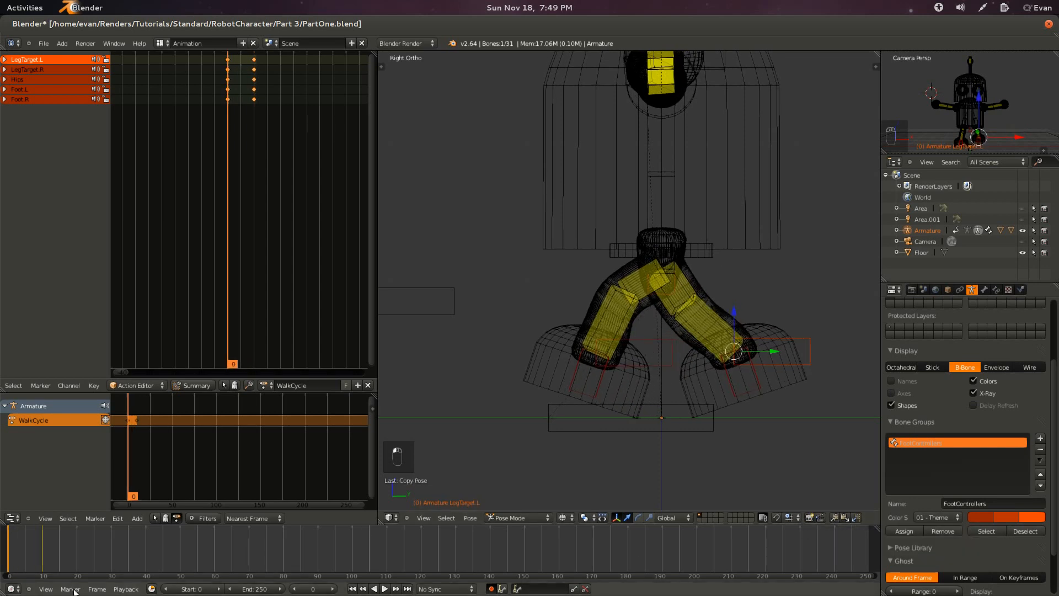
click(76, 563)
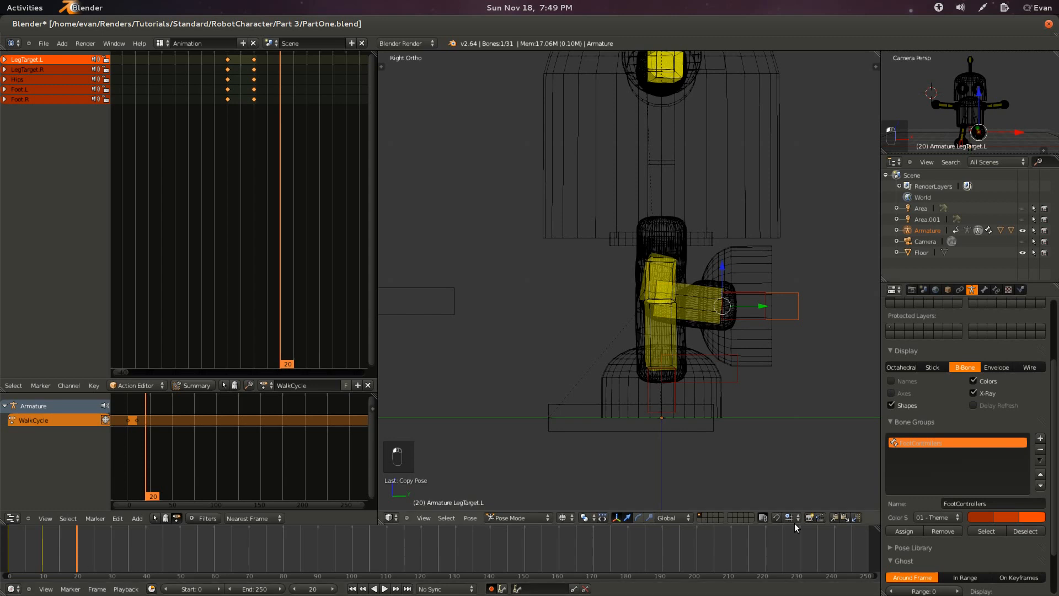
click(857, 518)
key(ctrl+z)
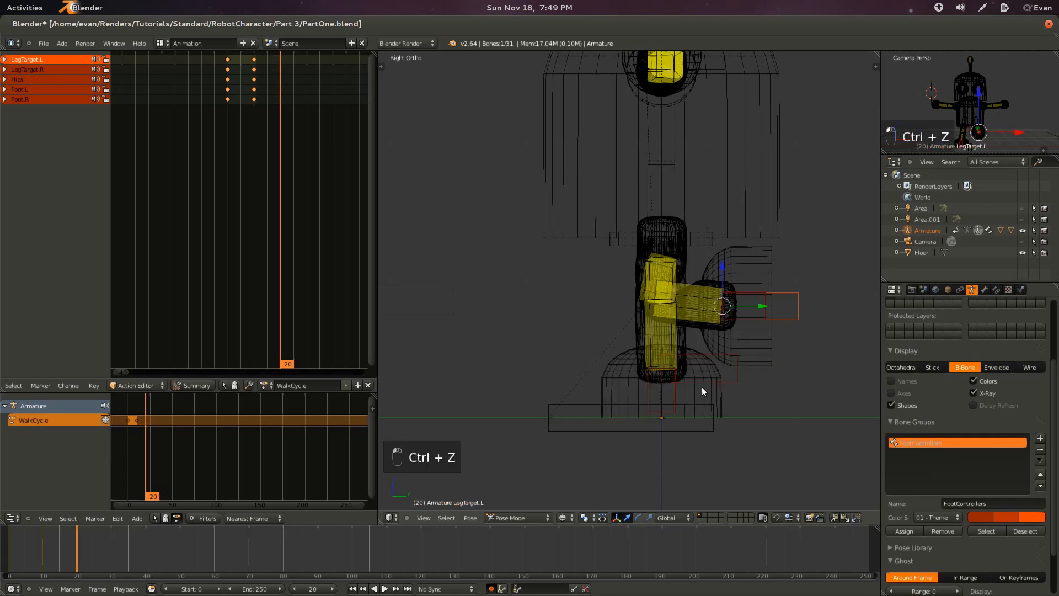
Select all bones of the FootControllers group, copy their pose at frame 0, and paste it mirrored at frame 20.
drag(58, 563, 9, 563)
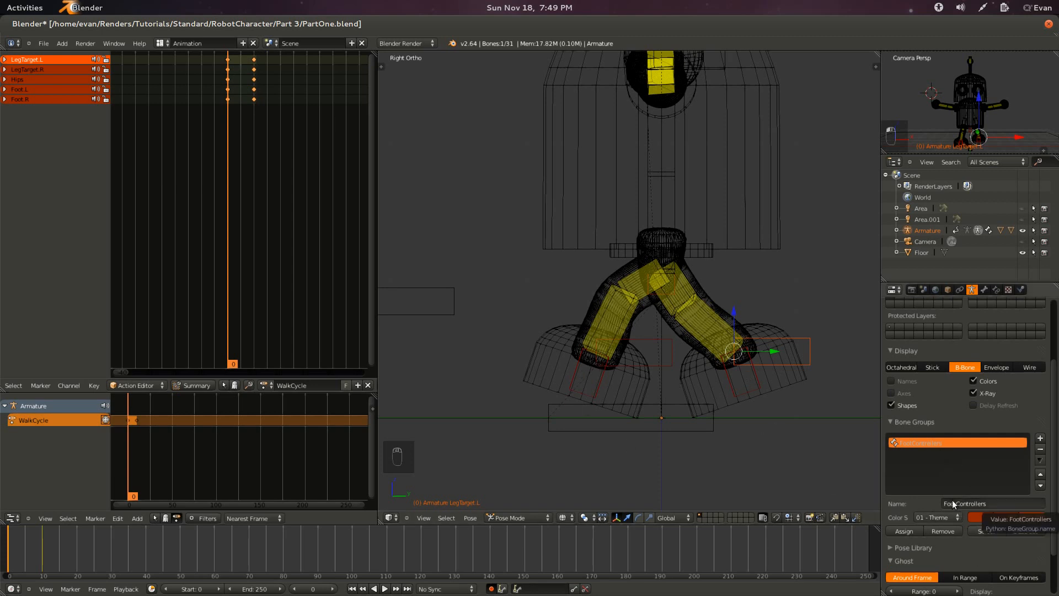
click(986, 533)
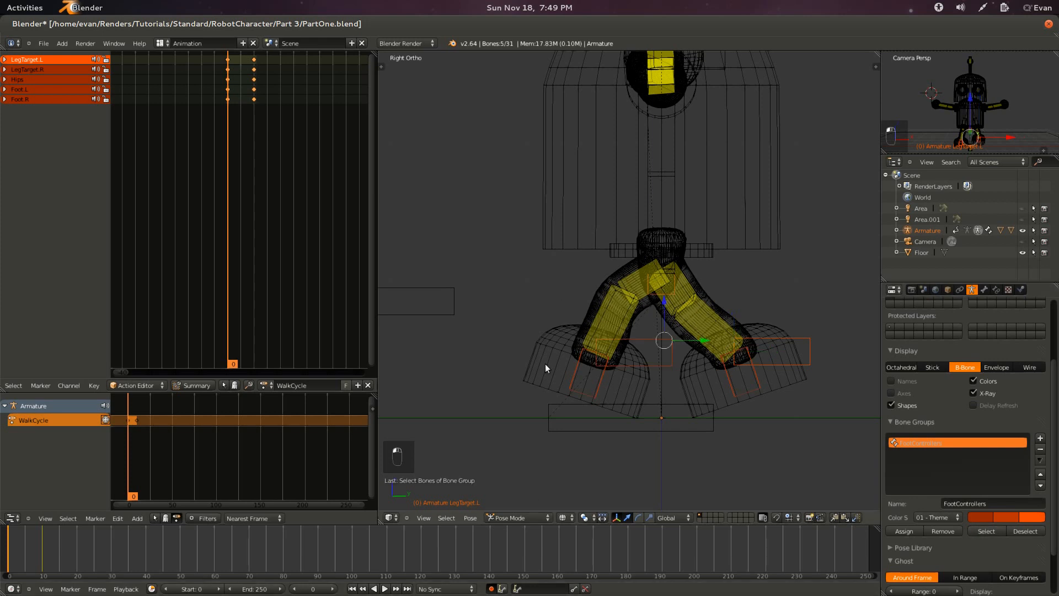
click(76, 556)
drag(76, 559, 8, 557)
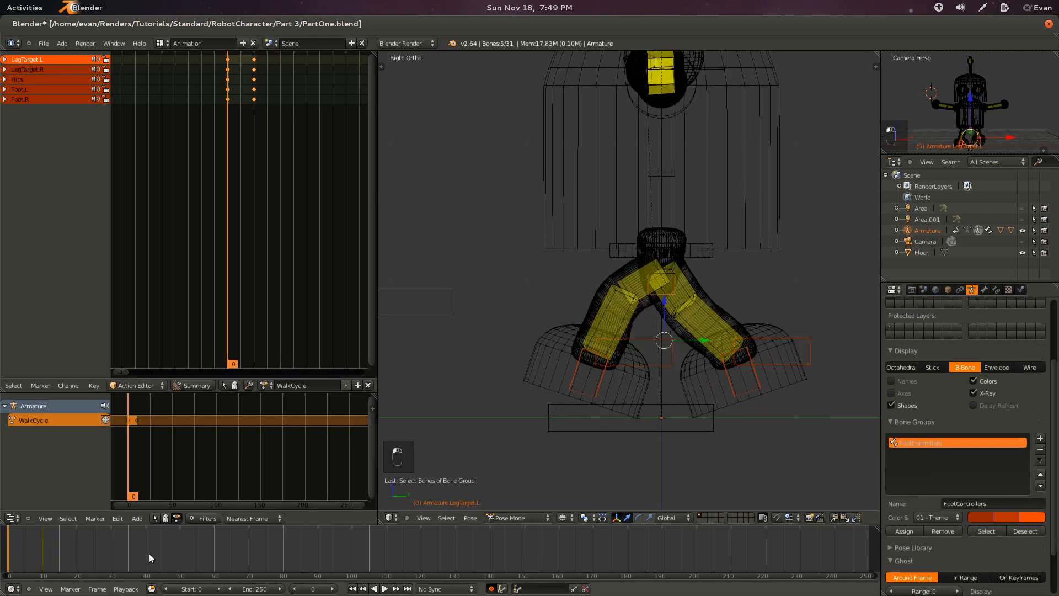
click(822, 518)
click(78, 560)
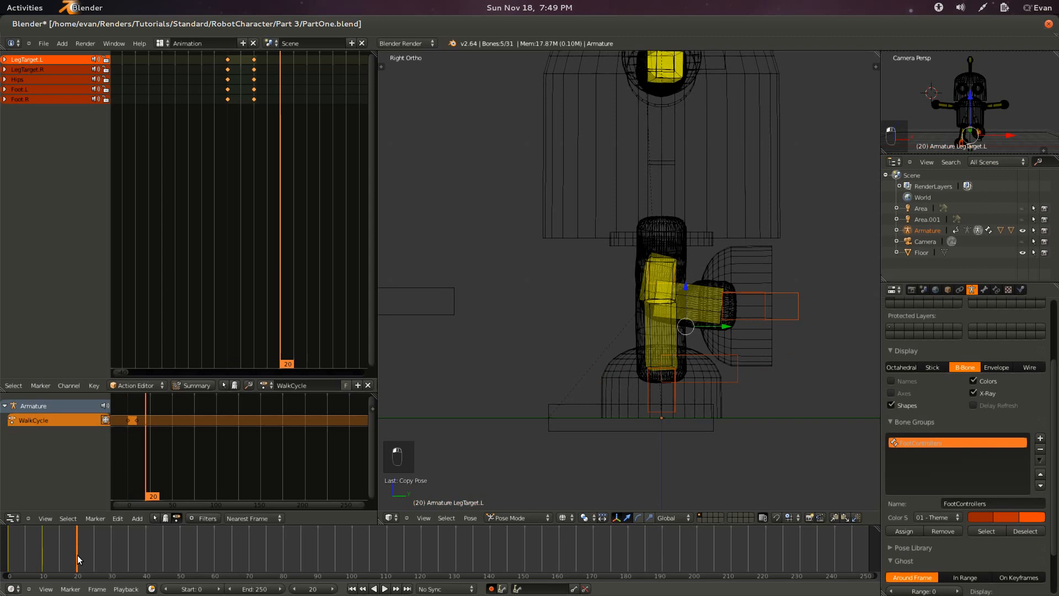
click(858, 518)
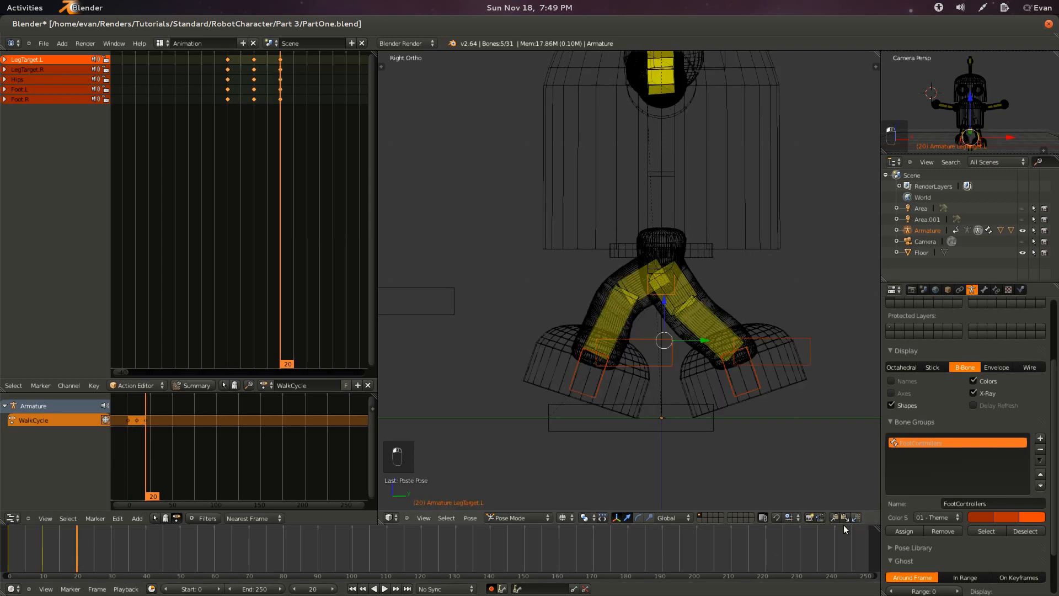
Copy the passing pose at frame 10 and paste it mirrored at frame 30.
click(43, 557)
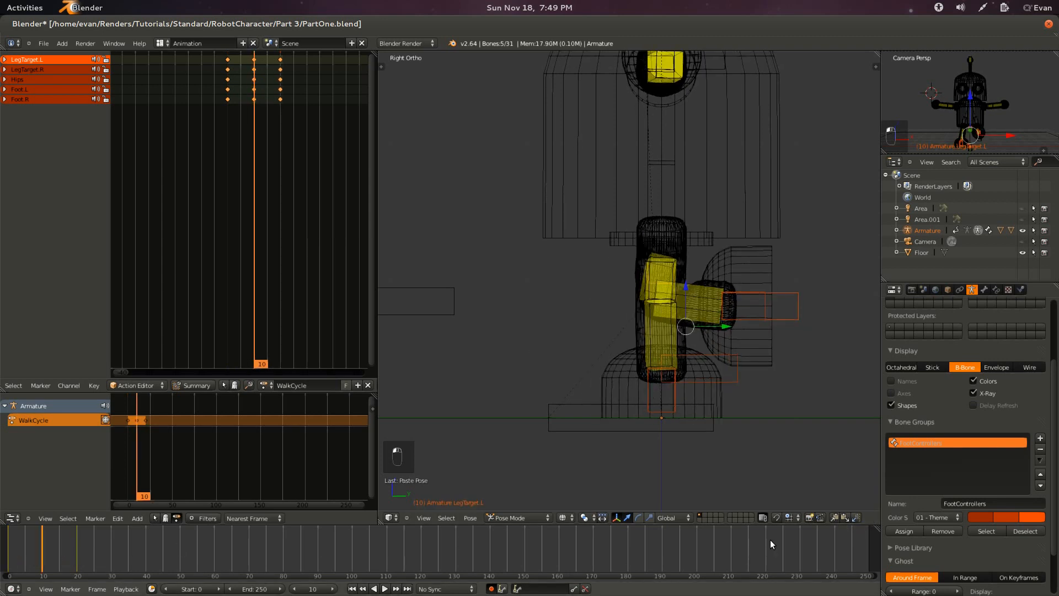
drag(95, 555, 112, 556)
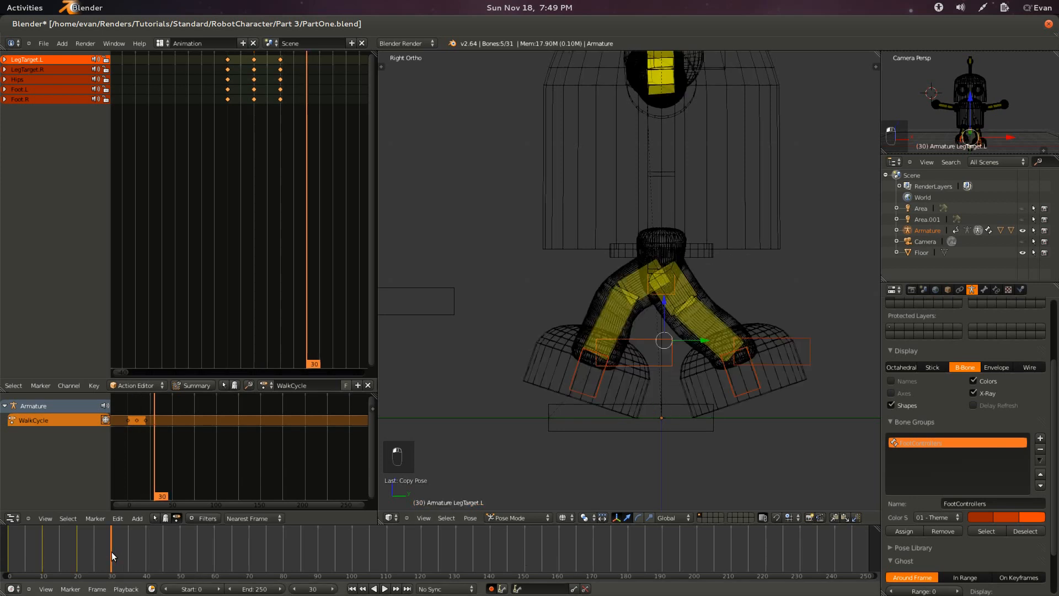
click(856, 517)
Copy the stride pose at frame 20, paste it mirrored at frame 40, and save the file.
click(77, 562)
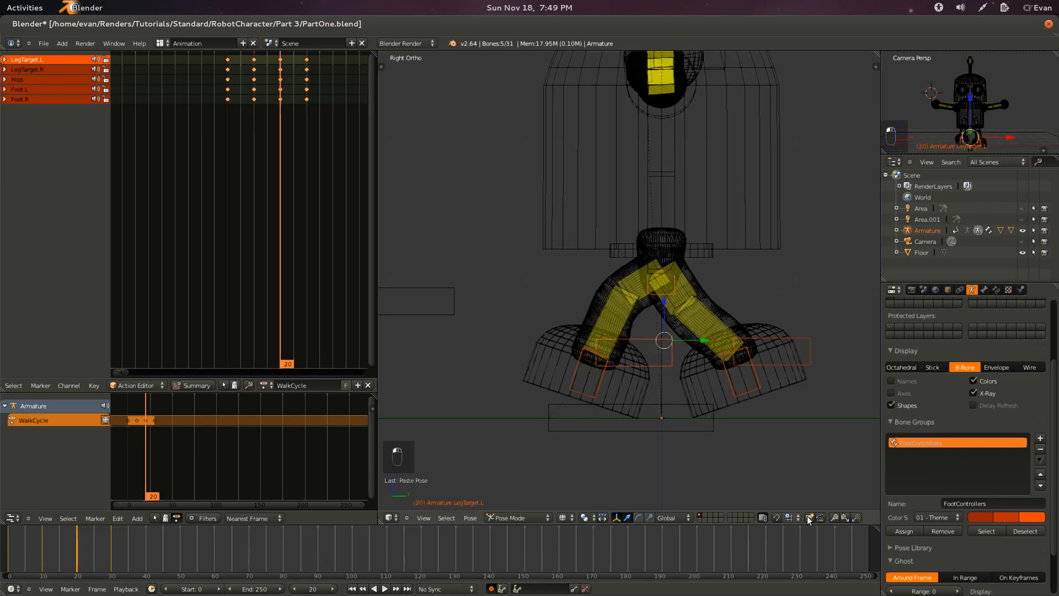
drag(145, 559, 146, 559)
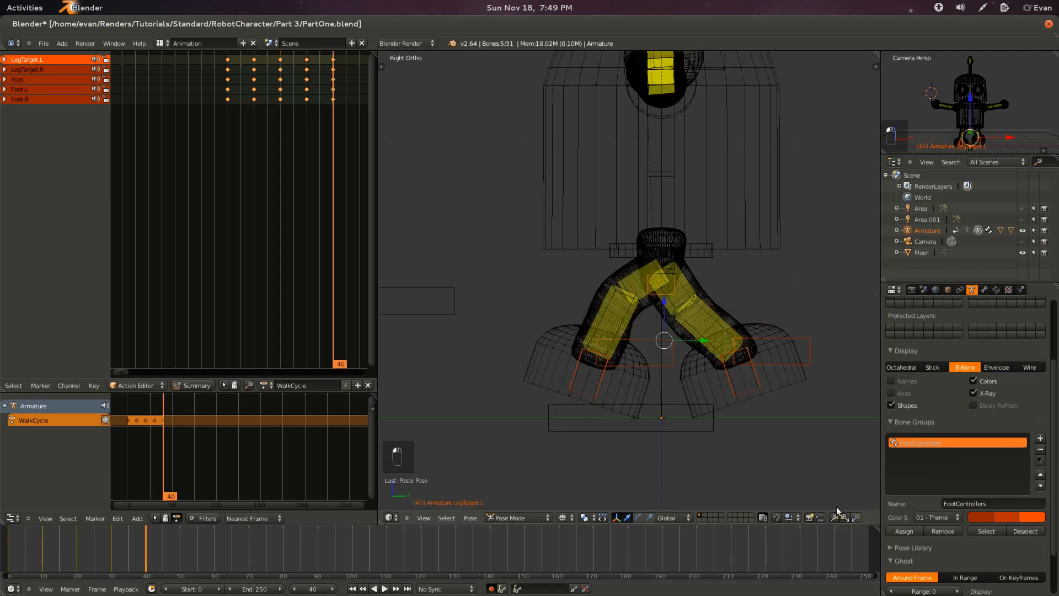
click(857, 518)
key(ctrl+s)
click(681, 389)
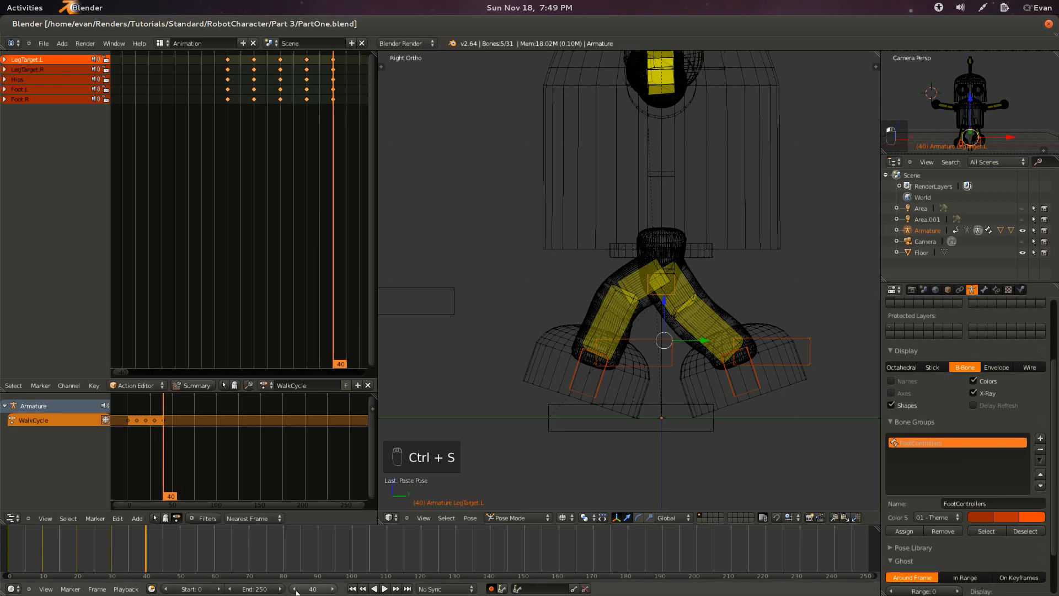
Set the animation's end frame to 39 and save the file.
click(243, 589)
text(39)
key(Return)
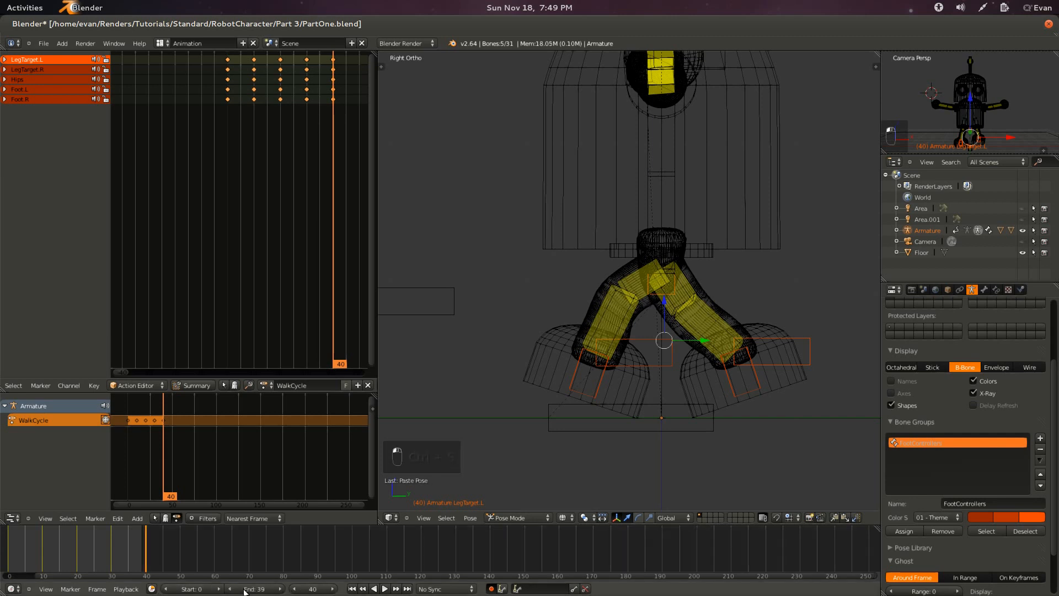
key(ctrl+s)
Play the walk cycle, turn off the armature's X-Ray display, and show the viewport in solid shading.
click(702, 364)
key(alt+a)
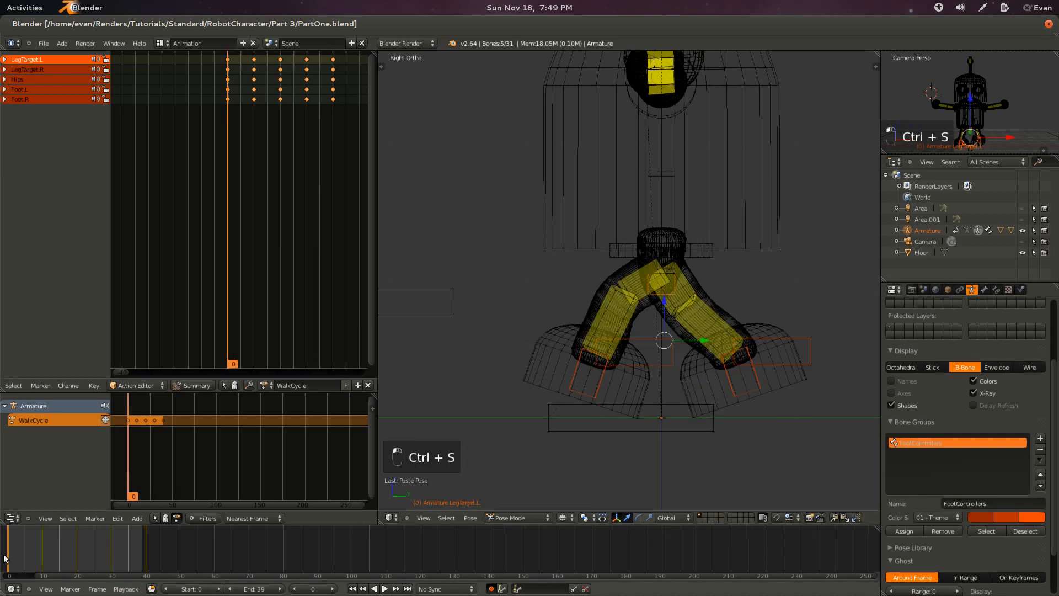
key(z)
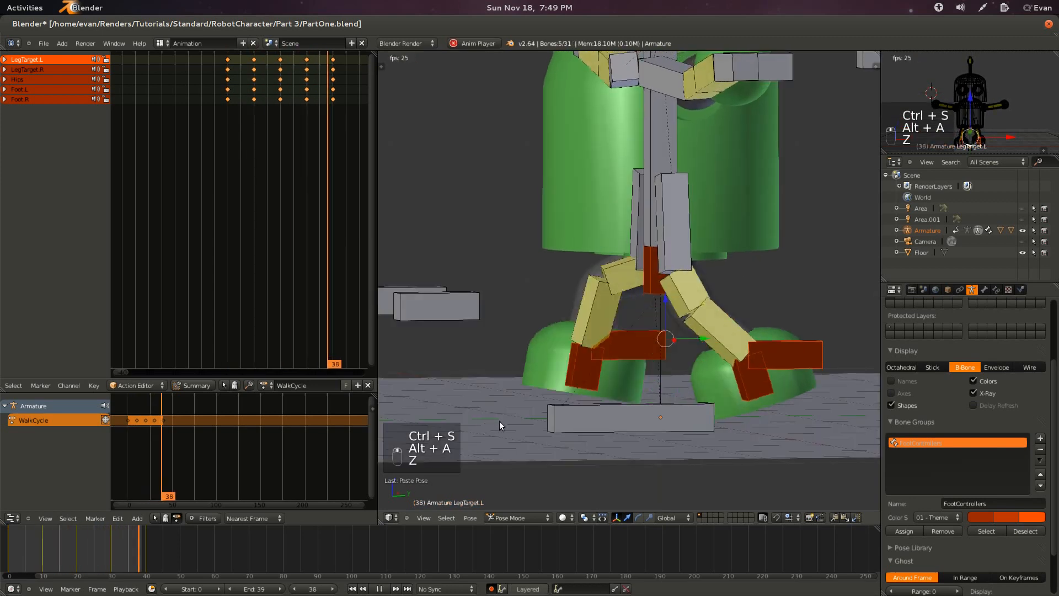
key(z)
click(984, 393)
key(z)
Review the looping walk cycle from several angles, stop the playback, save the file, and return to the right side view.
middle_drag(574, 395, 616, 401)
scroll(625, 399, down, 3)
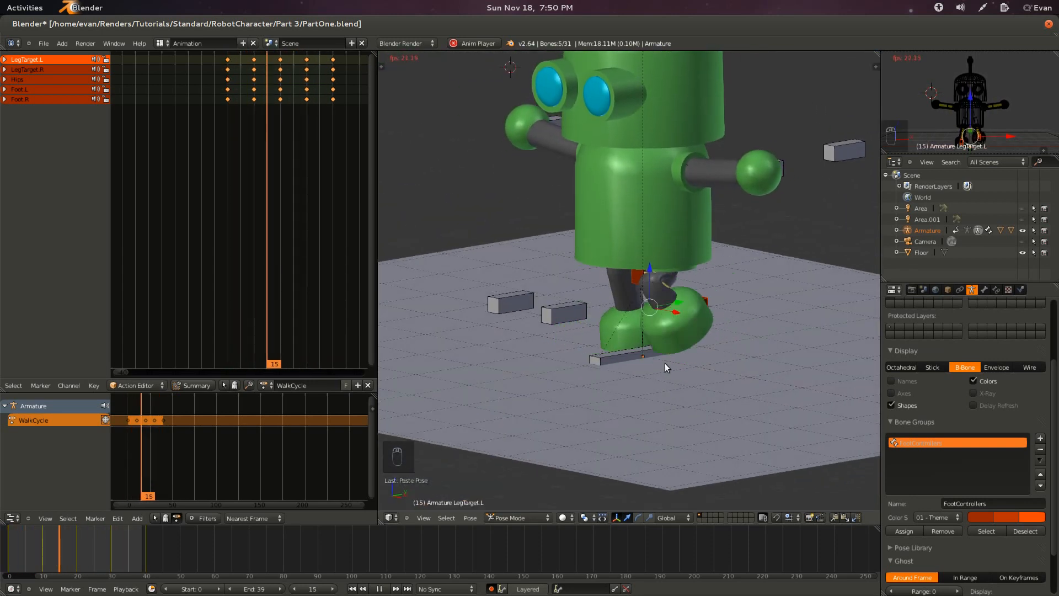
key(KP_1)
middle_drag(669, 343, 644, 353)
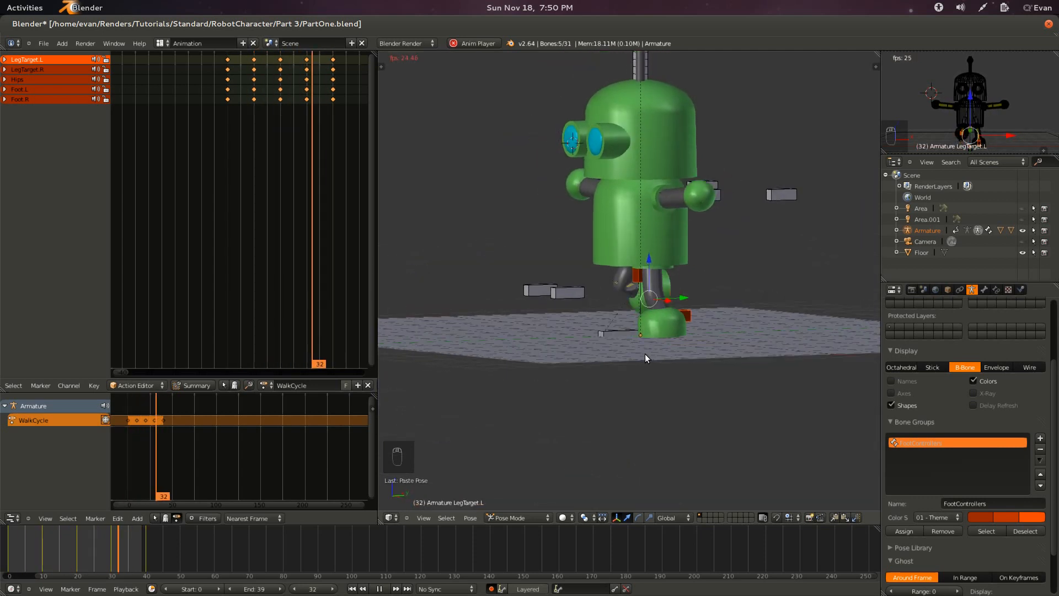
key(ctrl+s)
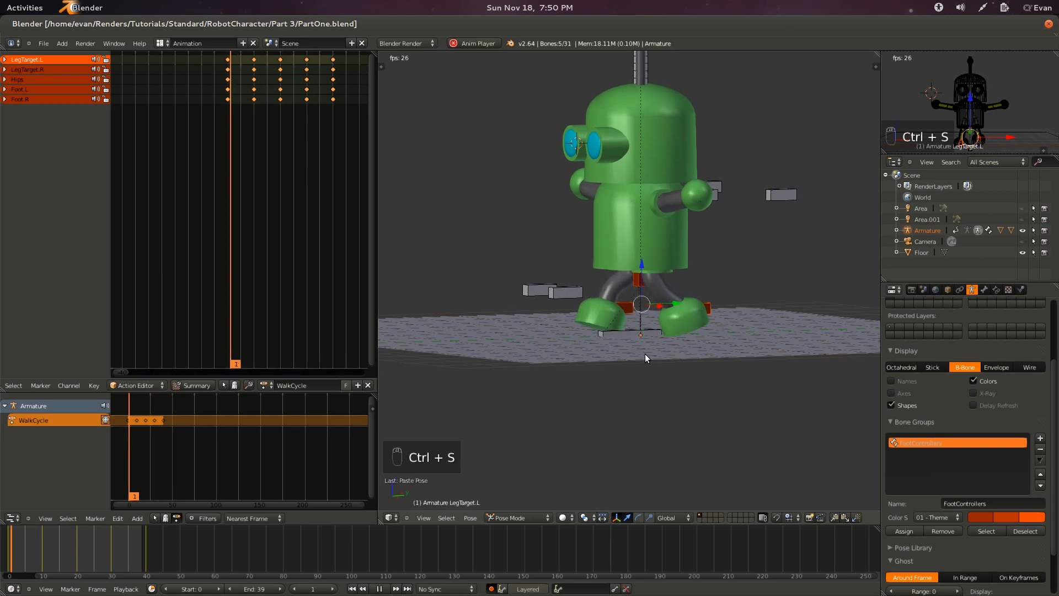
key(Escape)
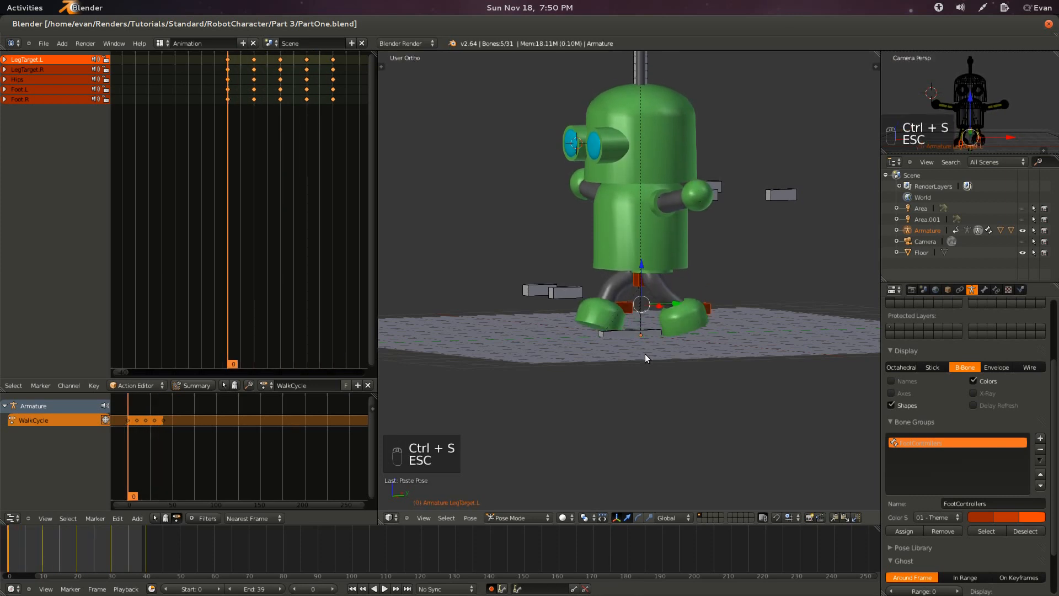
key(KP_1)
key(KP_3)
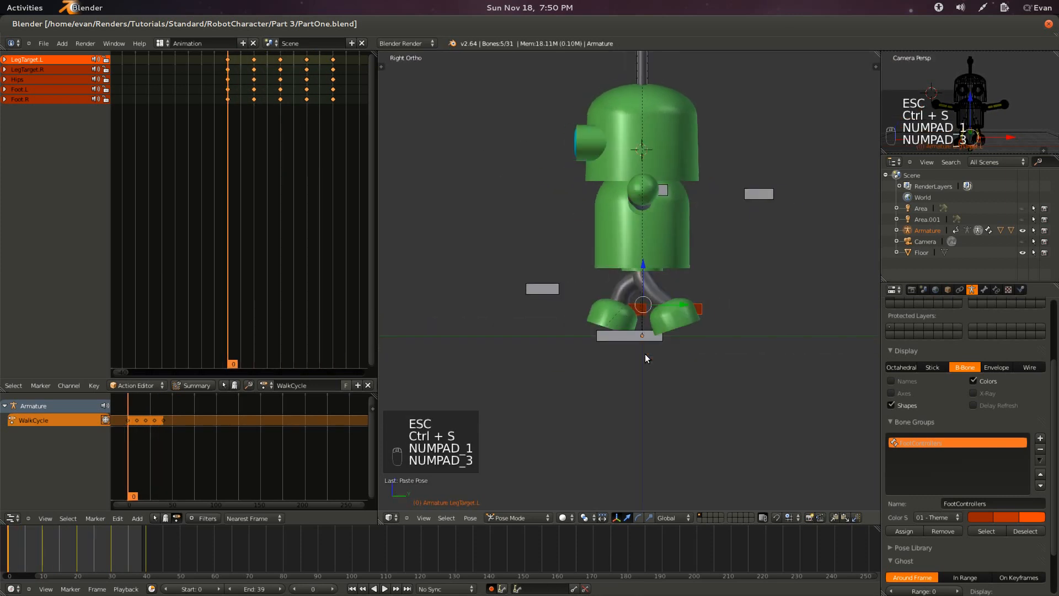
Switch the robot to wireframe and select the left arm's target bone.
key(z)
scroll(645, 354, up, 5)
mouse_move(689, 376)
middle_down()
mouse_move(721, 349)
mouse_move(671, 377)
middle_up()
right_click(664, 346)
key(z)
key(z)
scroll(607, 374, up, 3)
middle_drag(571, 428, 688, 417)
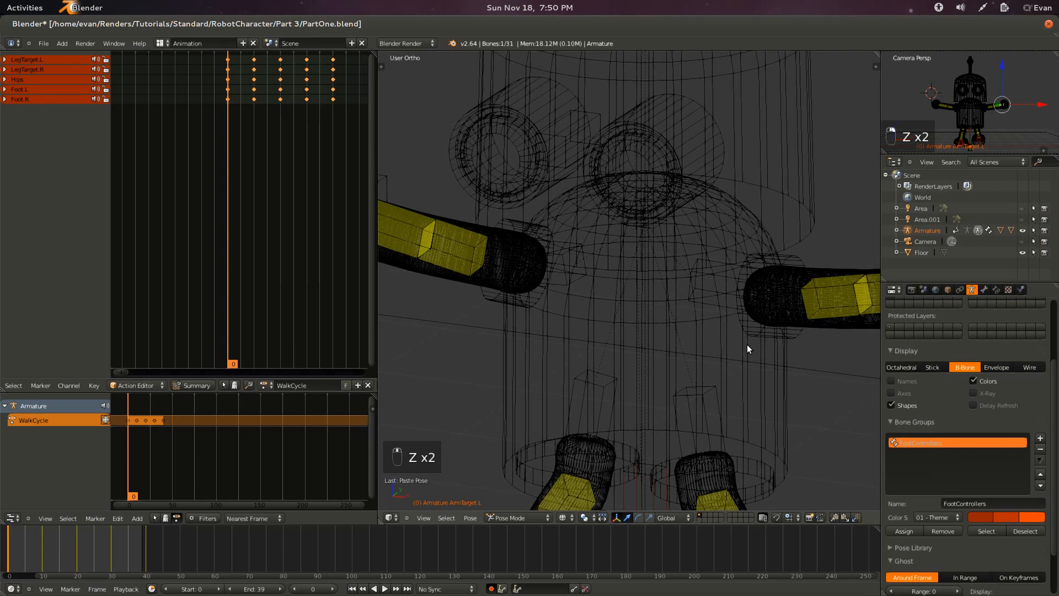
Add the left hand bone and the right arm's target and hand bones to the selection.
shift+scroll(749, 344, up, 6)
shift+scroll(750, 344, down, 3)
ctrl+scroll(750, 345, up, 5)
scroll(750, 345, up, 2)
scroll(750, 344, down, 4)
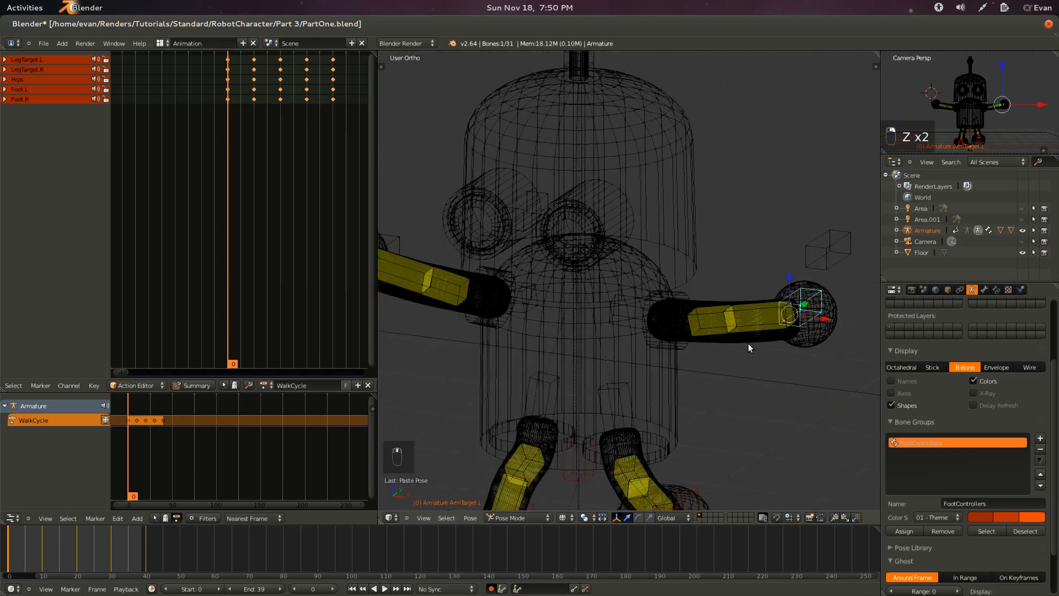
ctrl+scroll(748, 344, up, 6)
scroll(748, 352, up, 2)
shift+right_click(738, 346)
scroll(550, 380, down, 4)
ctrl+scroll(551, 380, down, 13)
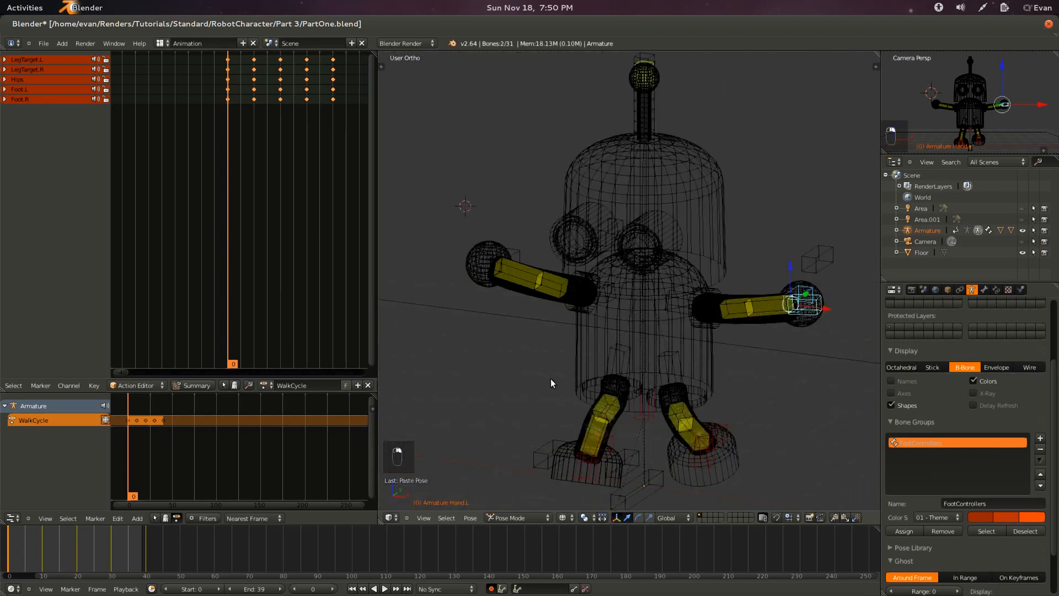
scroll(551, 378, up, 3)
shift+right_click(538, 236)
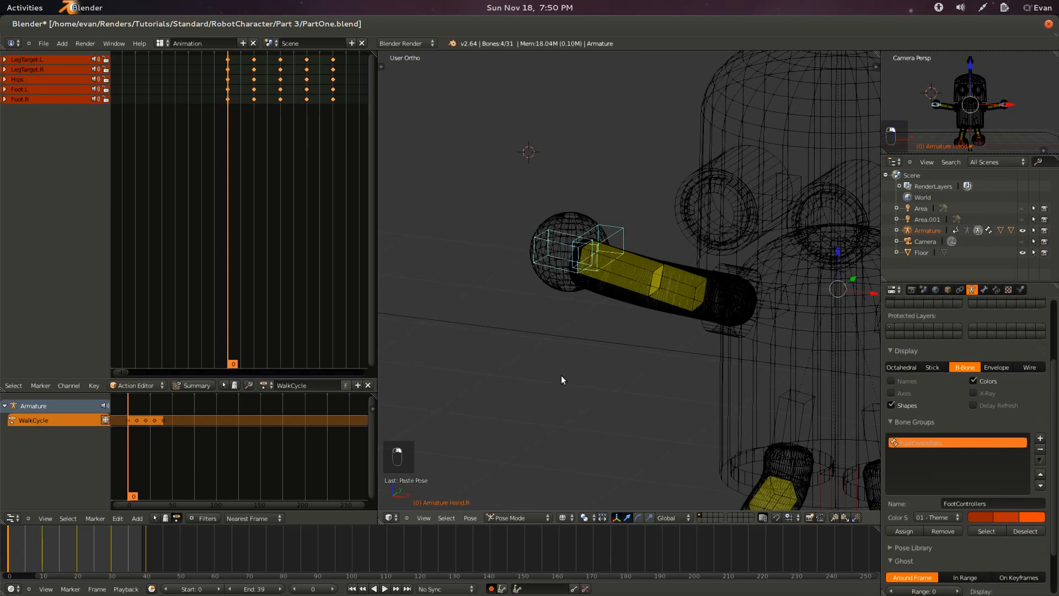
Create a bone group named HandControllers with the 02 theme color set, and save the file.
click(1039, 439)
click(960, 503)
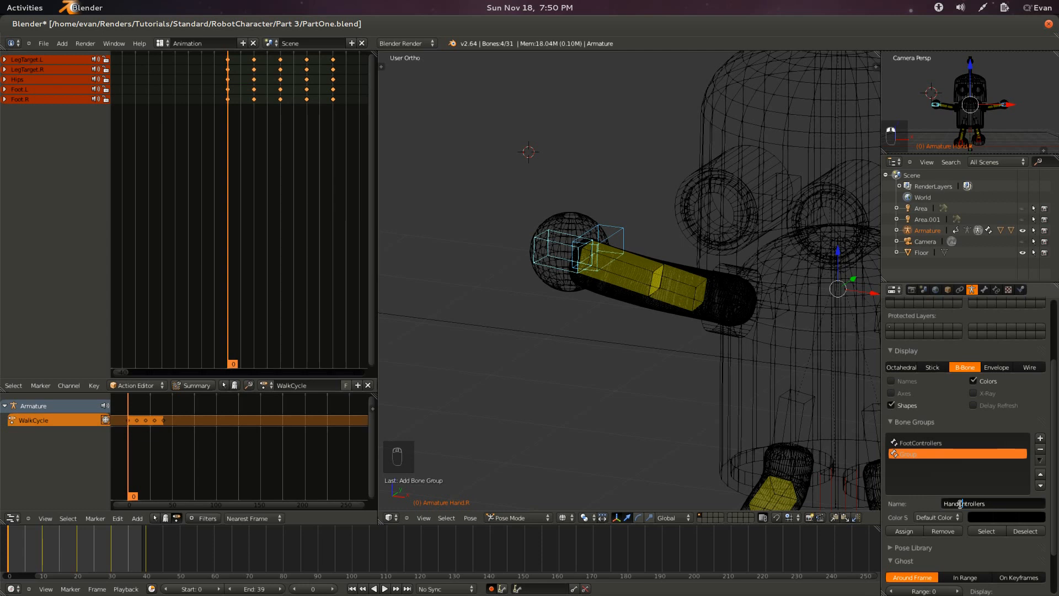
key(Return)
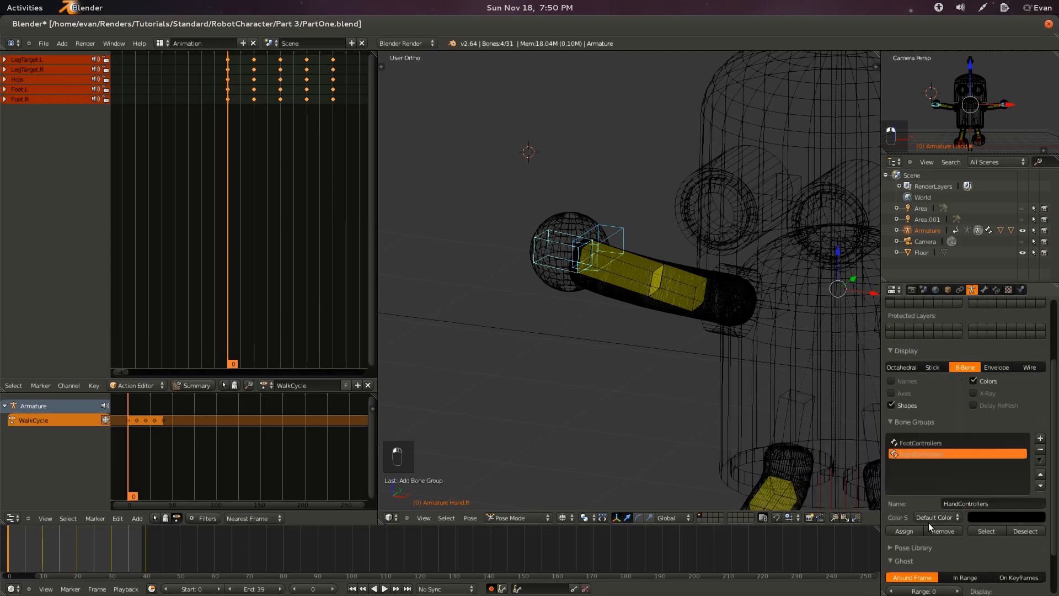
click(925, 517)
click(832, 484)
key(ctrl+s)
scroll(630, 316, down, 3)
key(z)
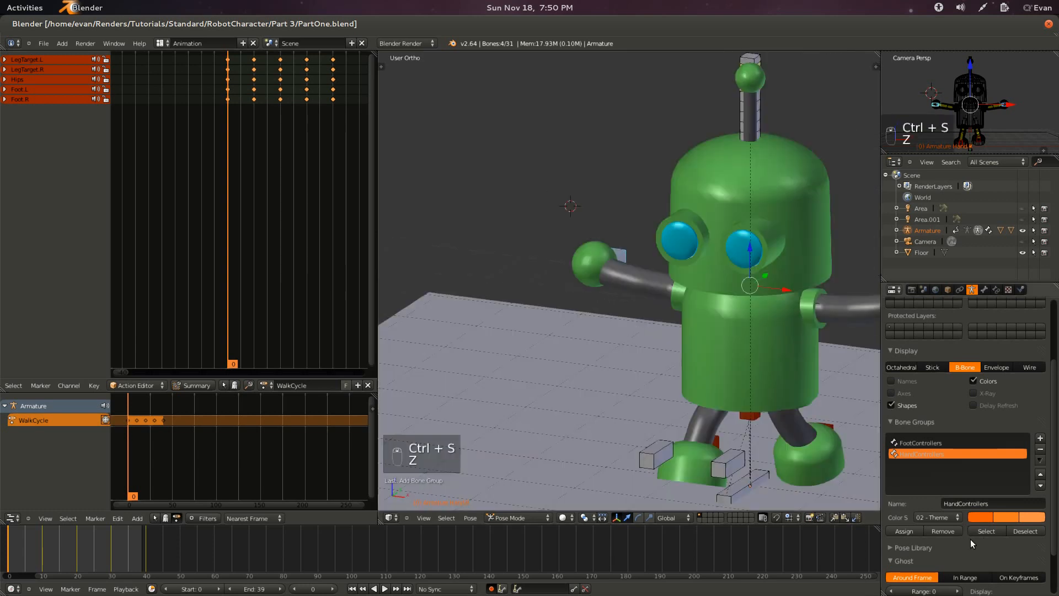
Assign the selected arm target and hand bones to HandControllers, save, and test the group by selecting its bones.
click(892, 529)
key(z)
middle_drag(675, 368, 686, 420)
key(a)
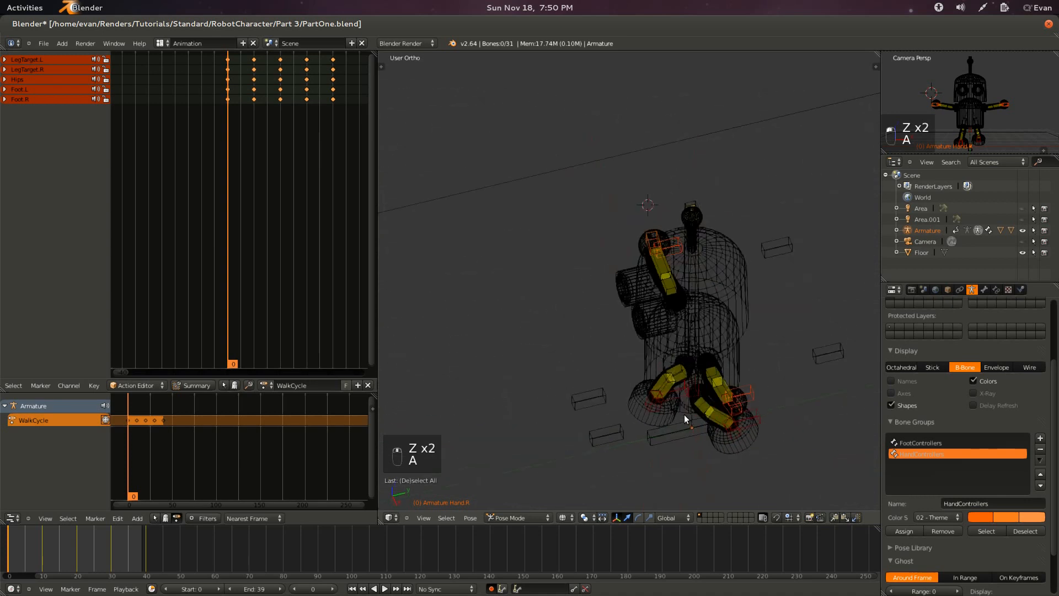
key(ctrl+s)
click(686, 419)
click(991, 533)
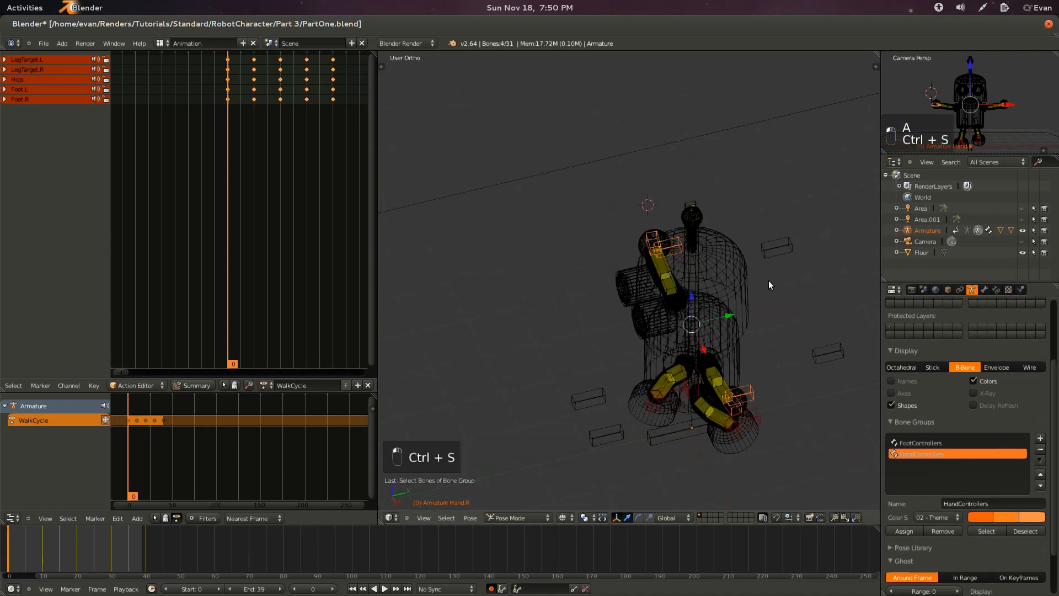
key(a)
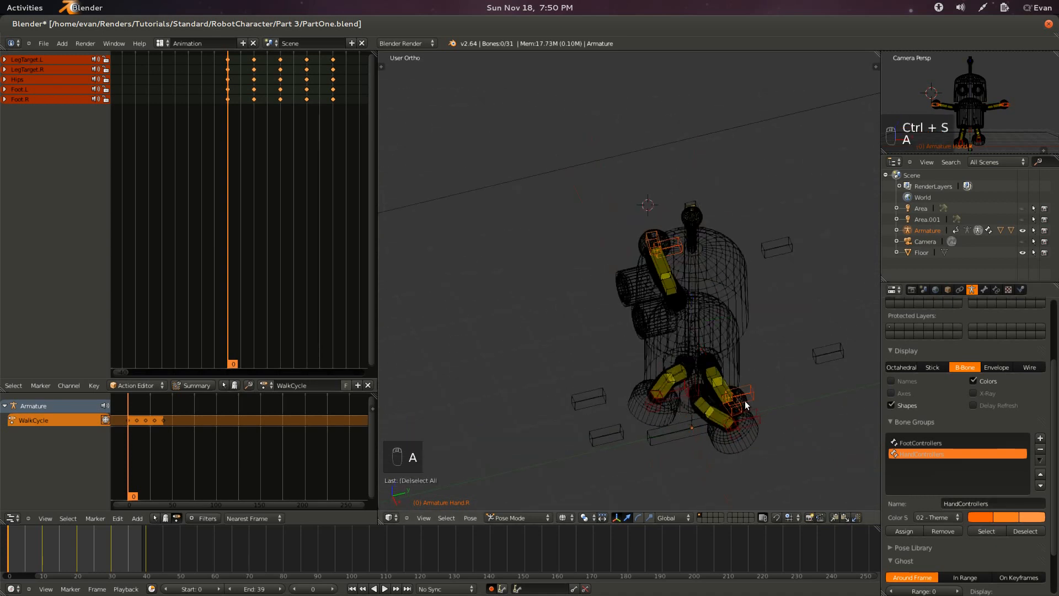
In the front view, lower the left arm's target so the arm hangs beside the body at frame 0.
key(KP_1)
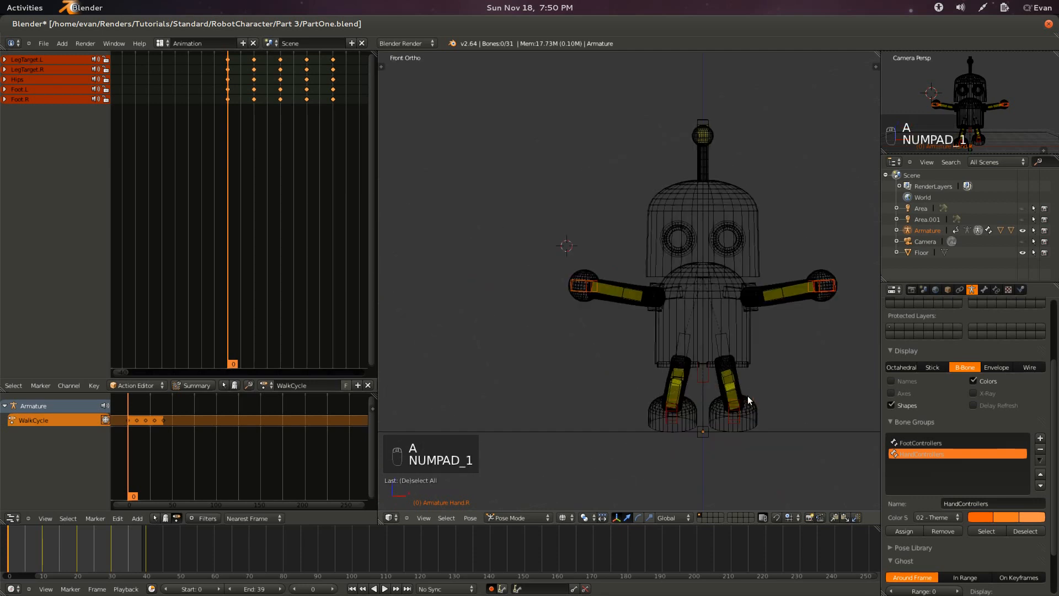
middle_drag(787, 395, 585, 472)
right_click(738, 288)
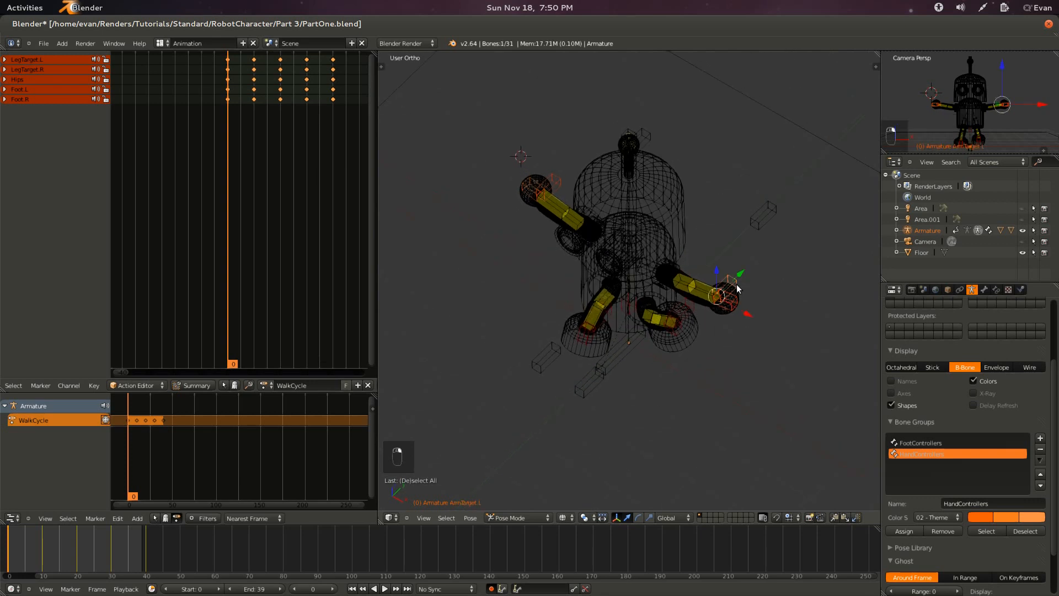
key(KP_1)
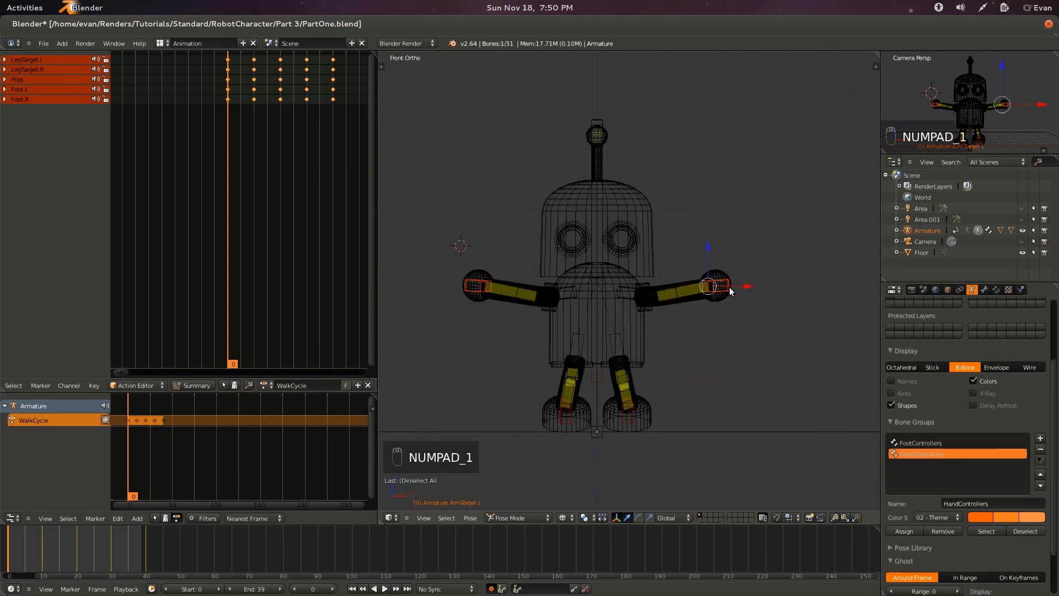
key(g)
click(687, 365)
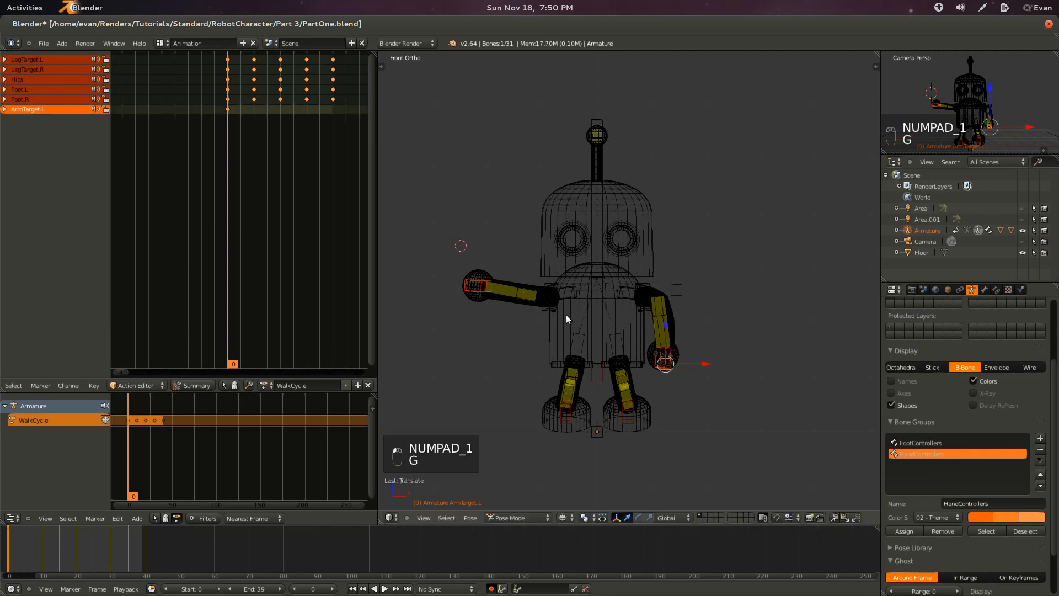
Lower the right arm's target beside the body and refine its position to match the left arm.
right_click(492, 285)
key(g)
click(525, 339)
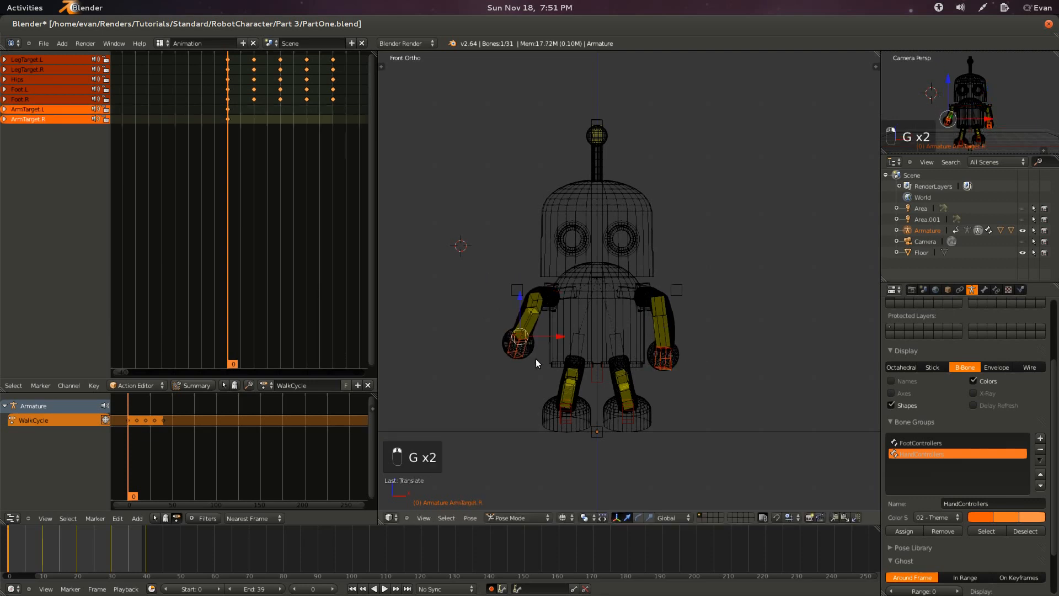
scroll(526, 383, up, 3)
key(g)
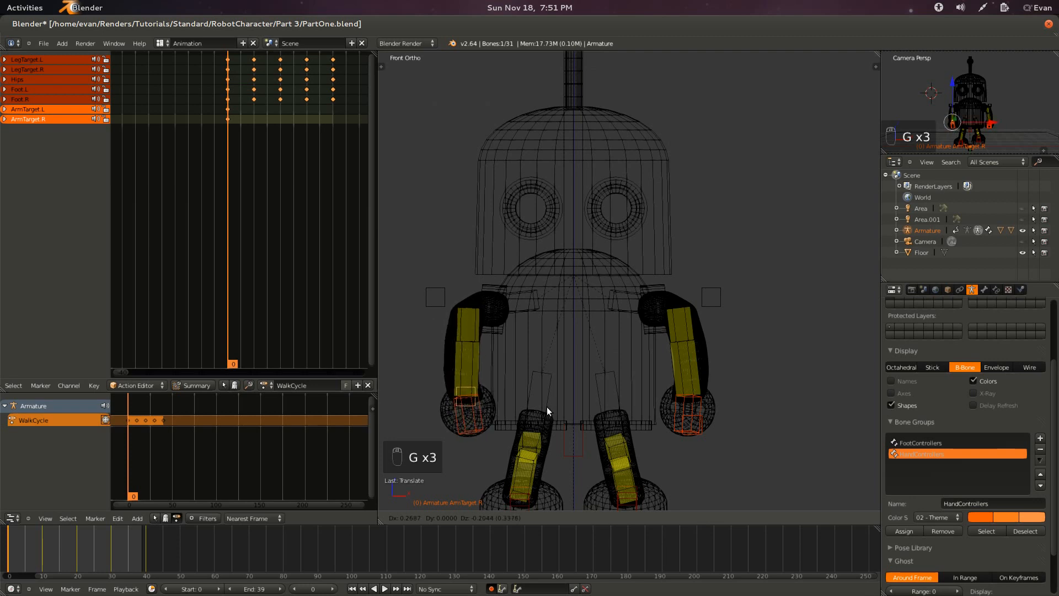
click(544, 406)
Fine-tune the left and right arm targets until both arms hang symmetrically, and save the file.
right_click(699, 400)
right_click(699, 410)
key(g)
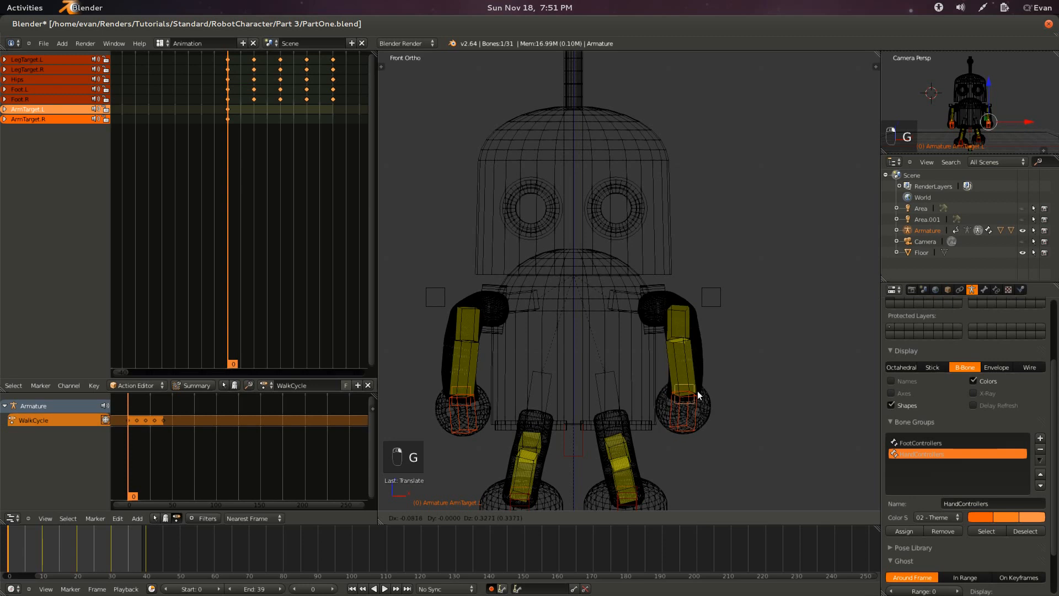
click(697, 392)
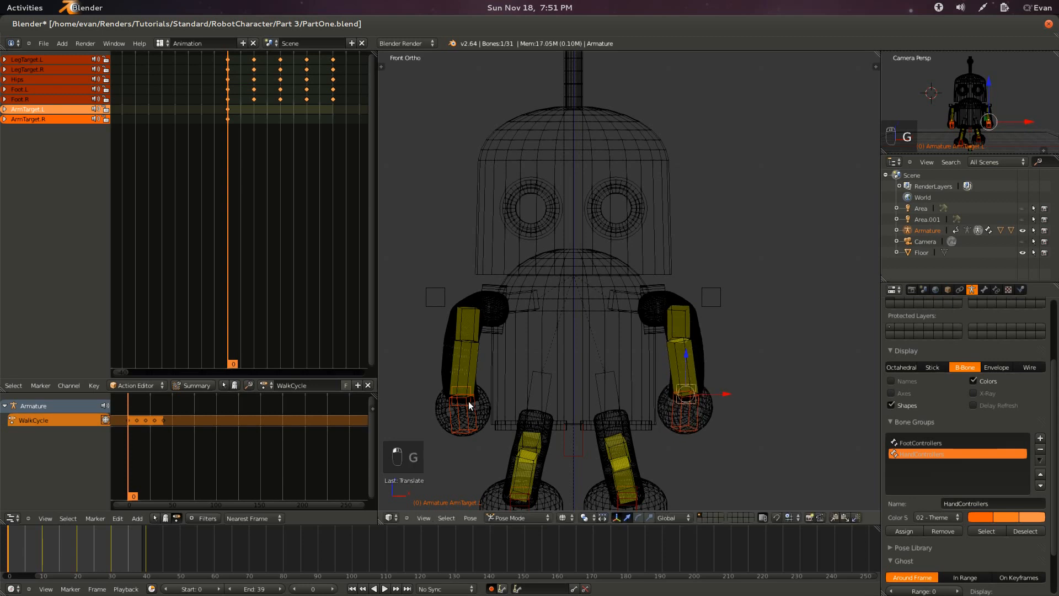
right_click(468, 402)
key(g)
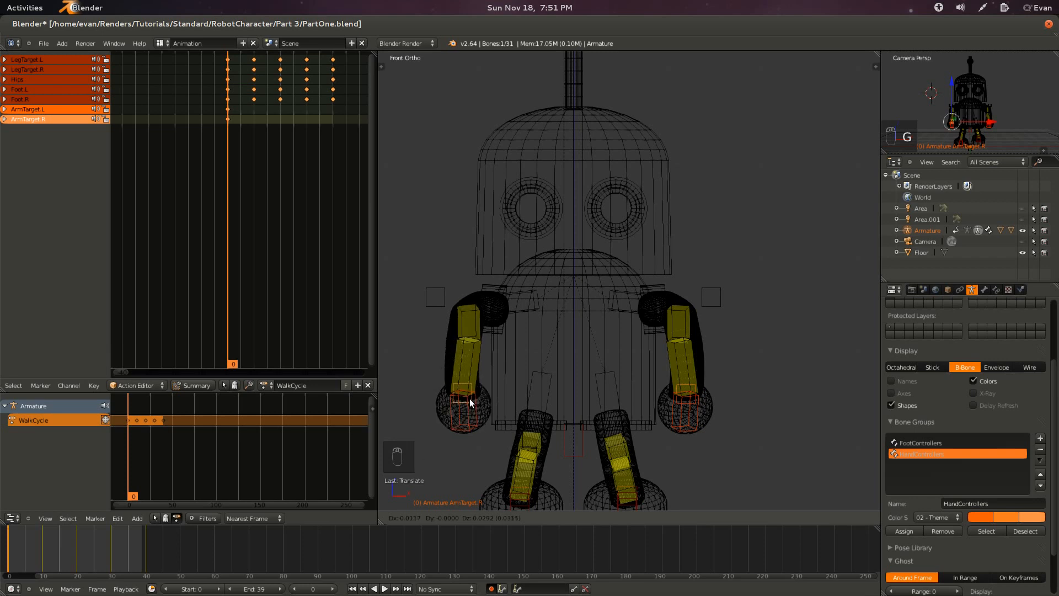
click(469, 399)
key(ctrl+s)
In the top view, move the left elbow control inward along X in line with the left arm.
scroll(645, 347, down, 1)
mouse_move(706, 293)
middle_down()
mouse_move(571, 350)
mouse_move(613, 357)
mouse_move(608, 385)
mouse_move(631, 356)
mouse_move(521, 399)
mouse_move(497, 361)
mouse_move(528, 340)
mouse_move(707, 332)
mouse_move(489, 353)
mouse_move(457, 381)
mouse_move(621, 360)
middle_up()
key(z)
key(z)
key(z)
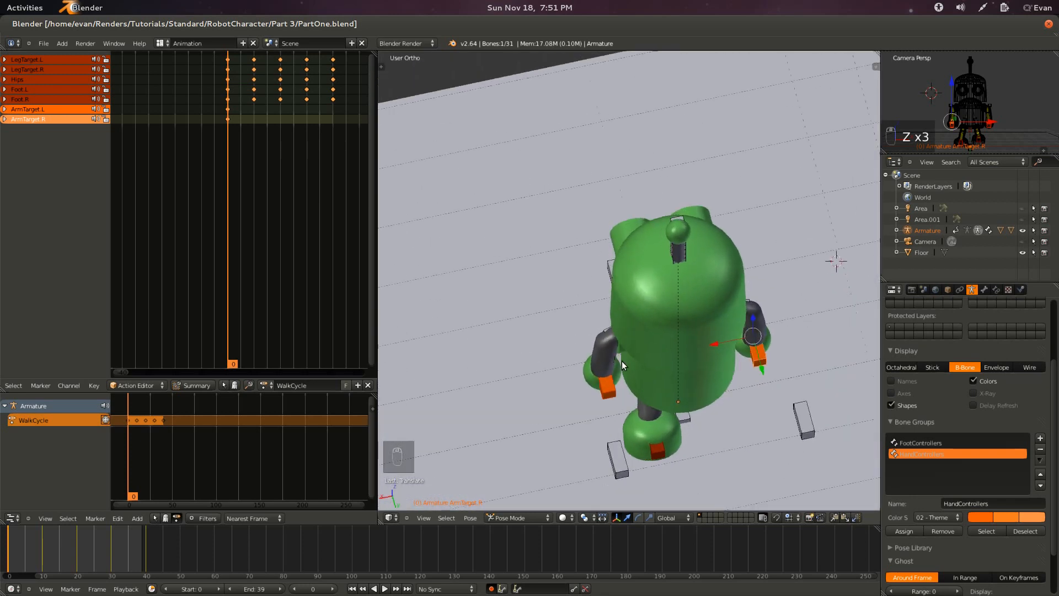
key(KP_7)
key(z)
right_click(690, 182)
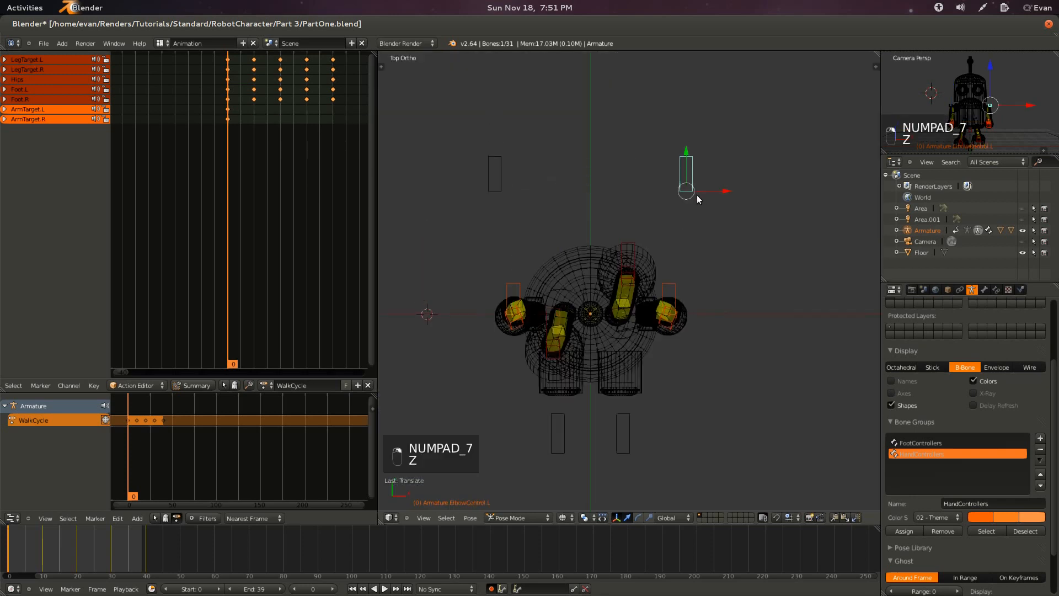
key(g)
click(679, 200)
Move the right elbow control inward along X in line with the right arm, and save the file.
right_click(495, 188)
key(g)
click(516, 209)
key(g)
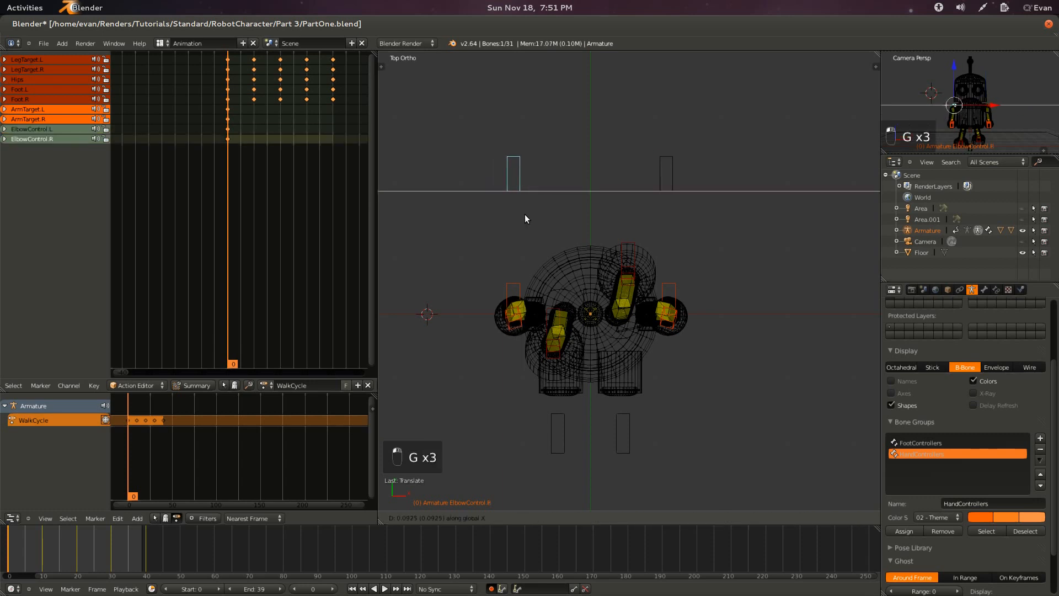
key(ctrl+s)
click(525, 216)
key(z)
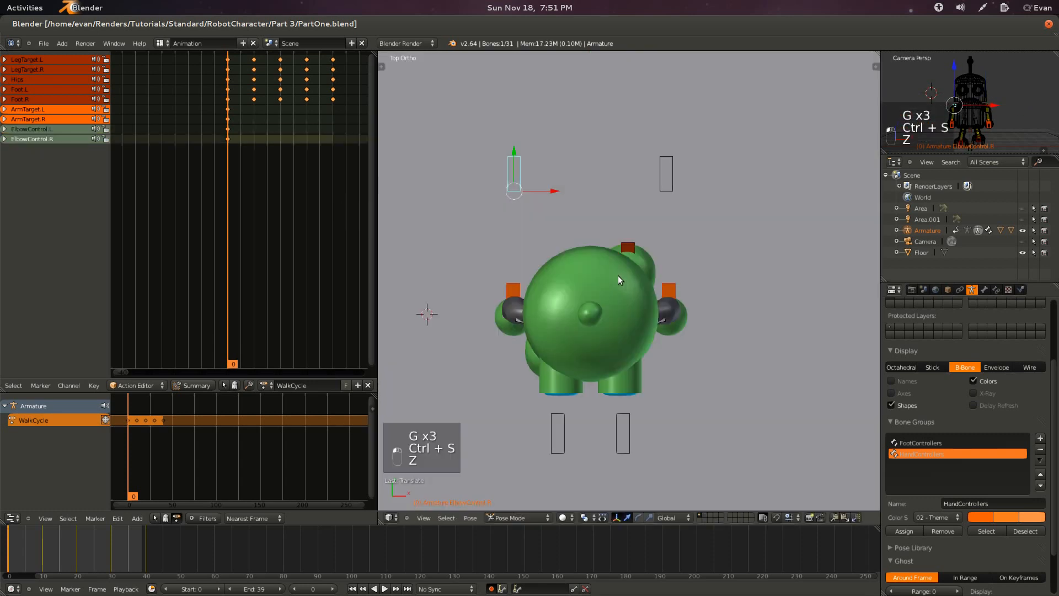
Nudge the right elbow control slightly further inward, check the arms from an angled view, and save the file.
key(g)
click(598, 266)
key(z)
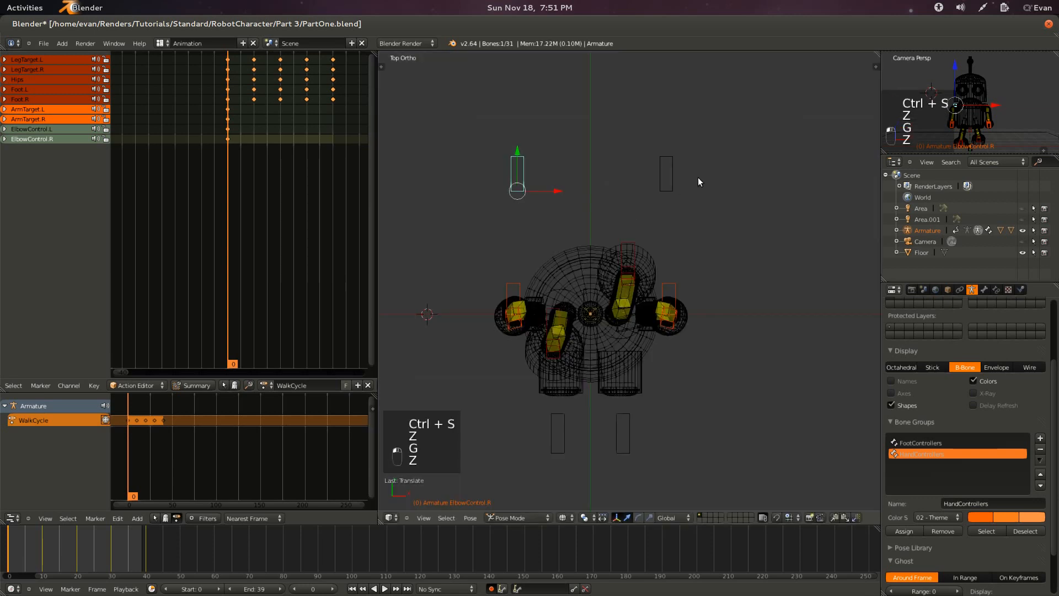
middle_drag(663, 208, 619, 146)
key(ctrl+s)
click(620, 147)
middle_drag(644, 245, 612, 229)
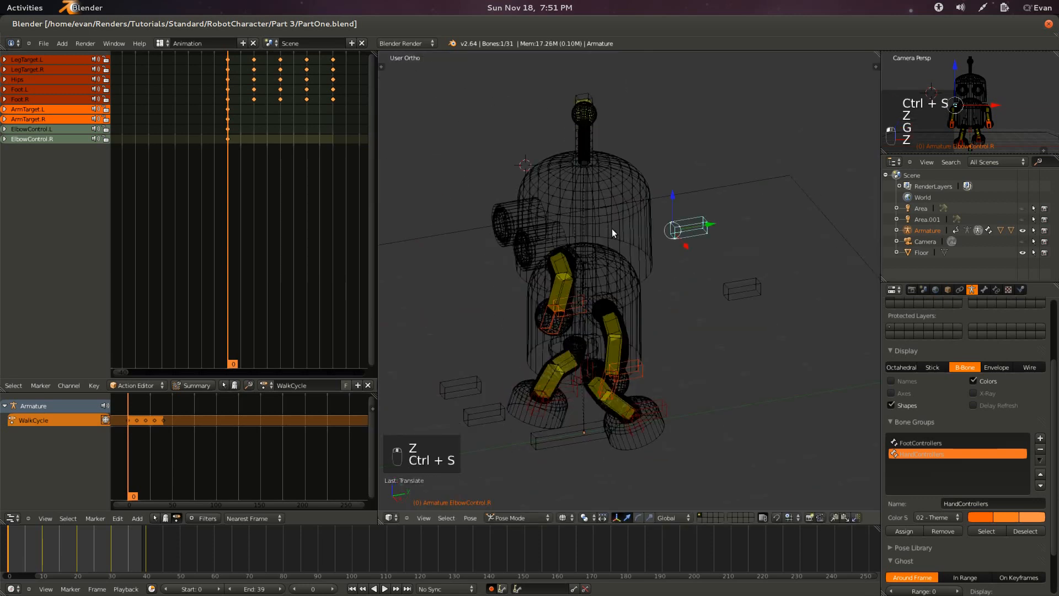
key(ctrl+s)
click(550, 276)
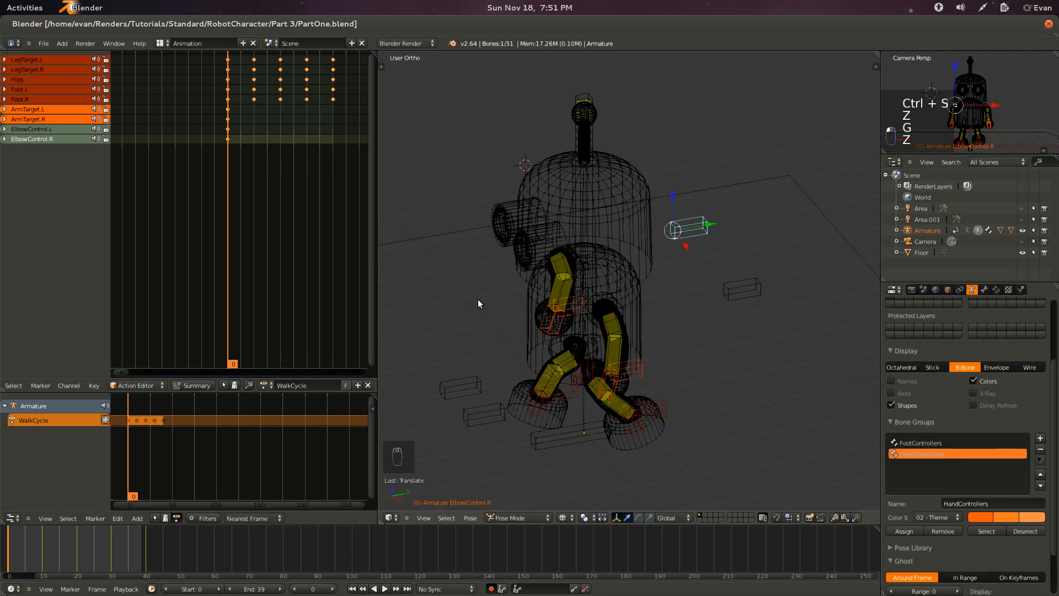
At frame 0, swing the left arm's target about 0.45 units forward and slightly up in the right side view.
drag(27, 567, 8, 556)
middle_drag(657, 411, 492, 403)
key(KP_1)
right_click(641, 370)
middle_drag(605, 406, 648, 406)
middle_drag(548, 424, 624, 437)
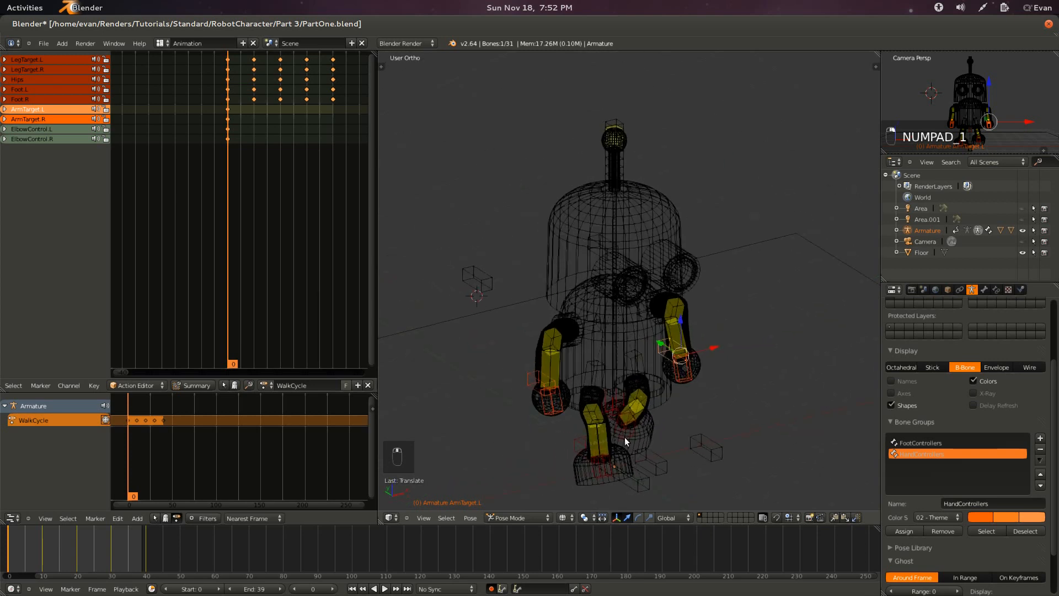
middle_drag(543, 411, 545, 401)
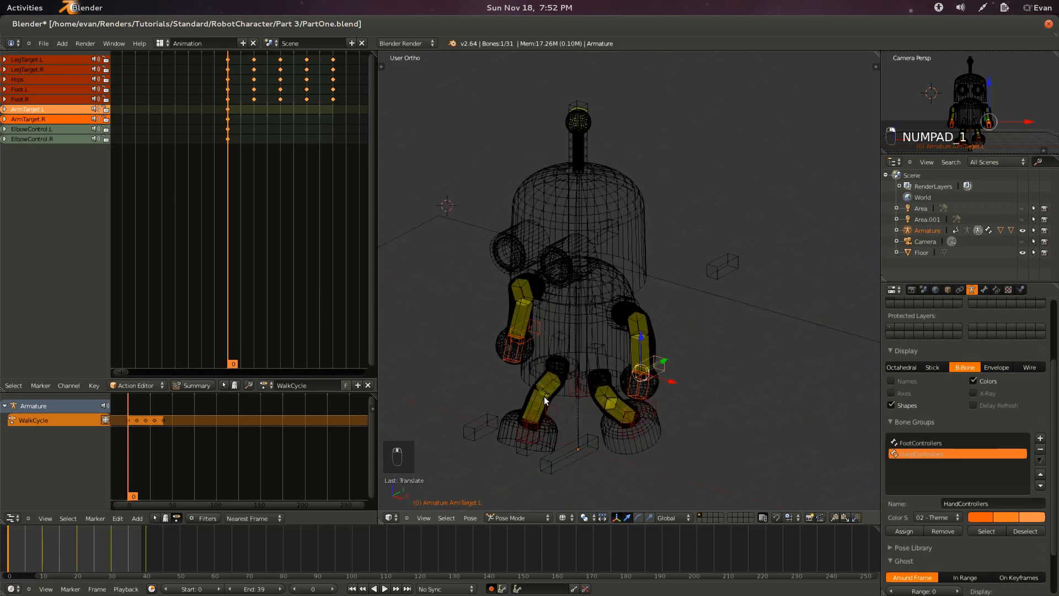
key(KP_3)
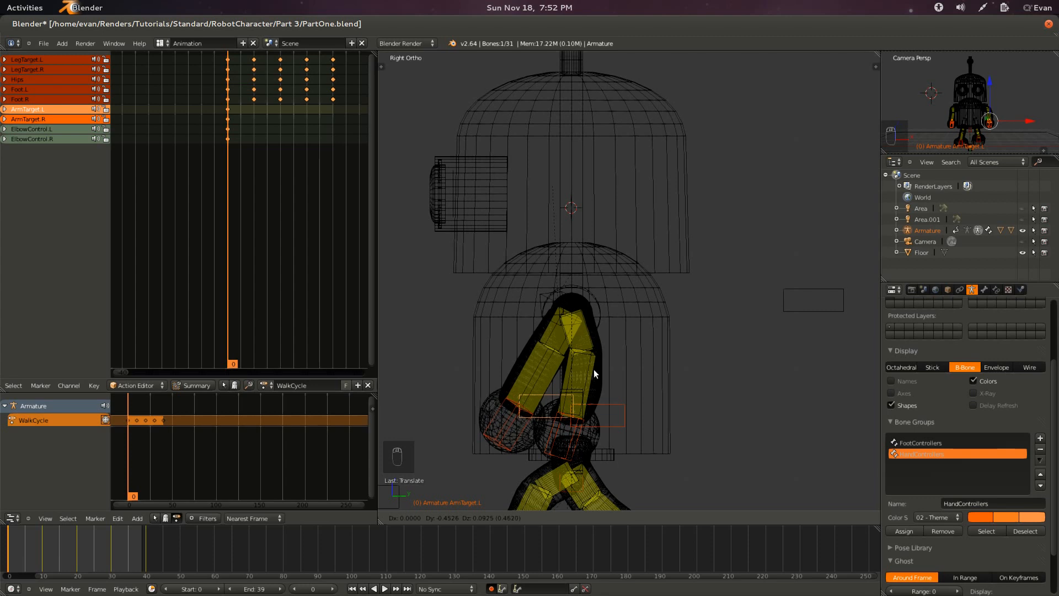
right_click(597, 371)
Swing the right arm's target about 0.42 units backward and slightly up, and save the file.
right_click(609, 417)
scroll(624, 438, up, 1)
key(g)
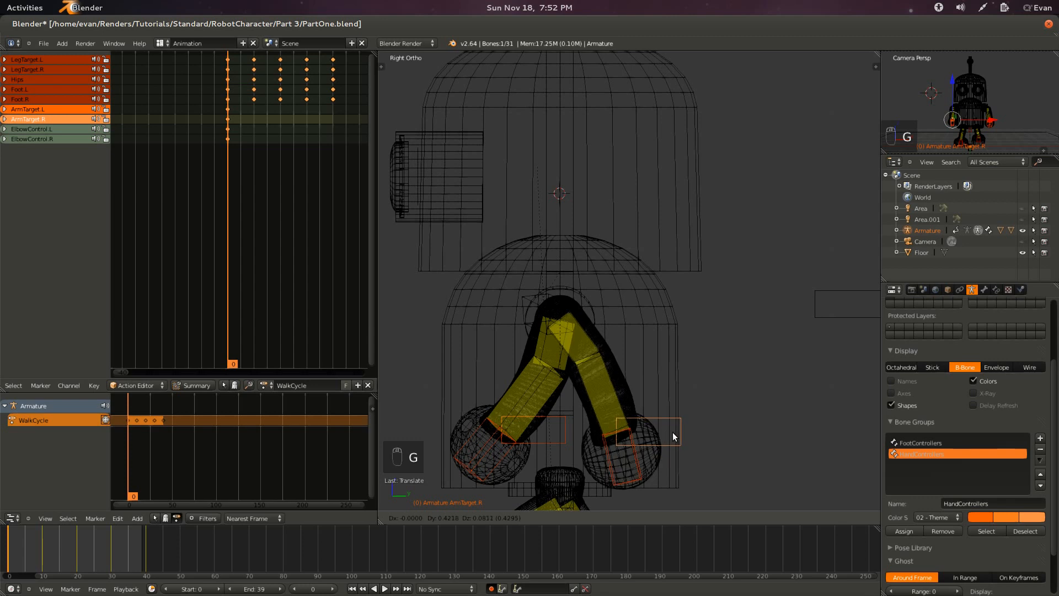
click(677, 432)
key(ctrl+s)
click(603, 326)
Copy the pose of the HandControllers bones at frame 0 and paste it mirrored at frame 20.
shift+scroll(604, 326, down, 4)
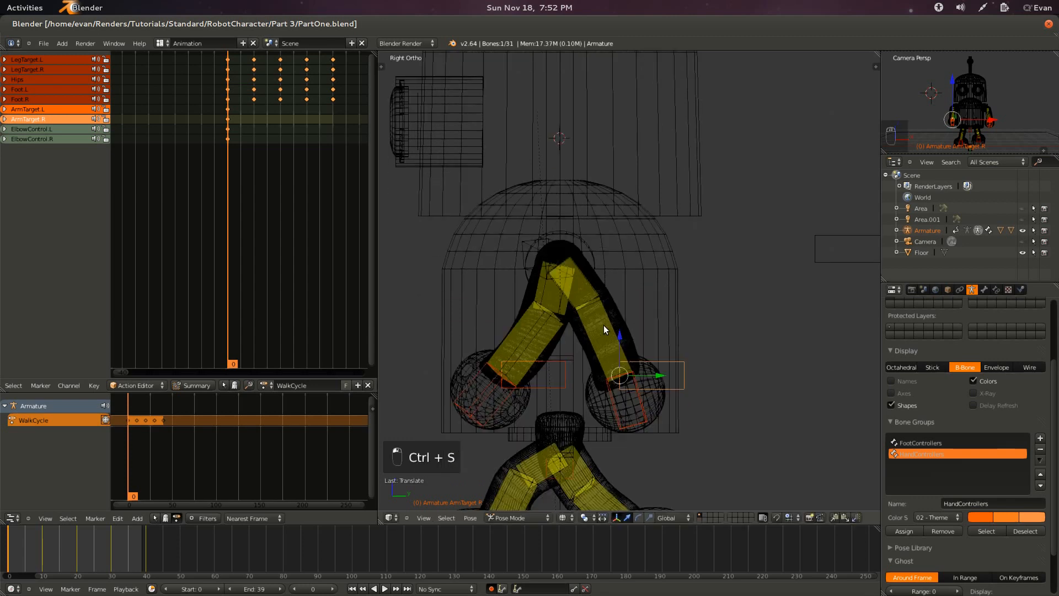
shift+scroll(603, 326, down, 4)
click(44, 554)
click(75, 556)
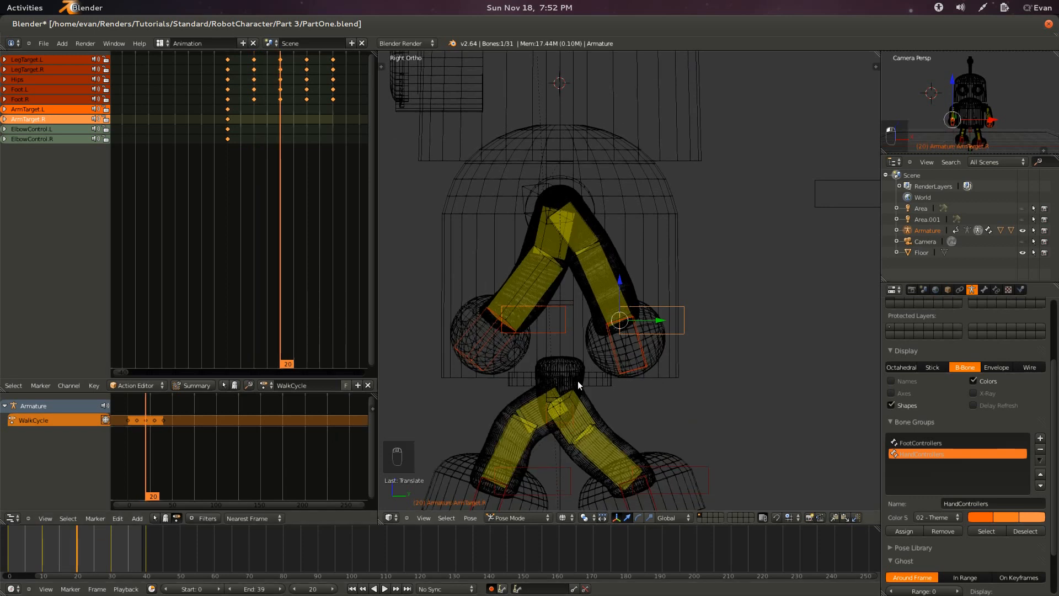
click(9, 554)
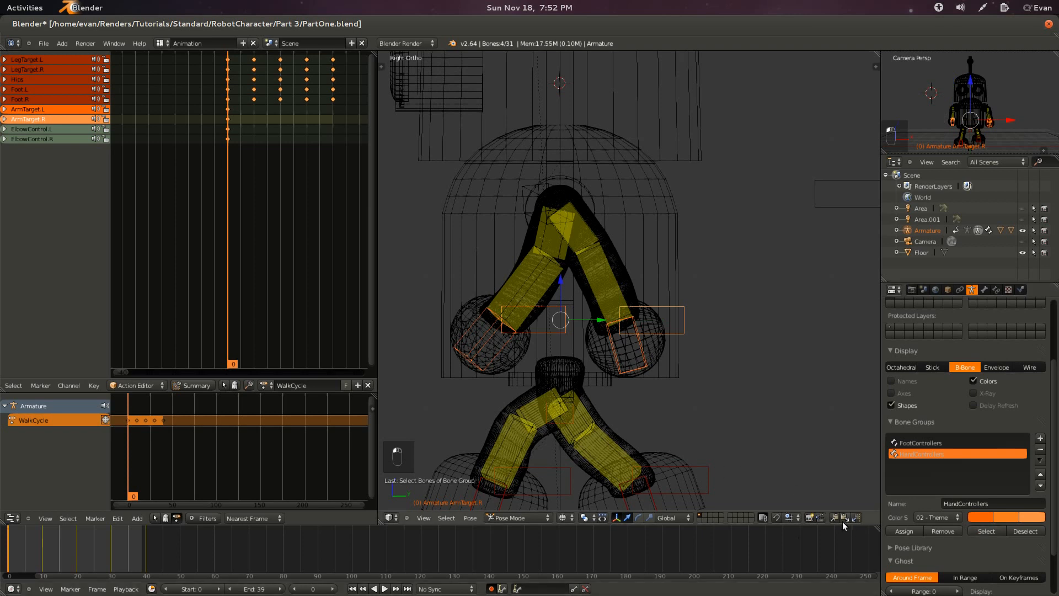
click(76, 551)
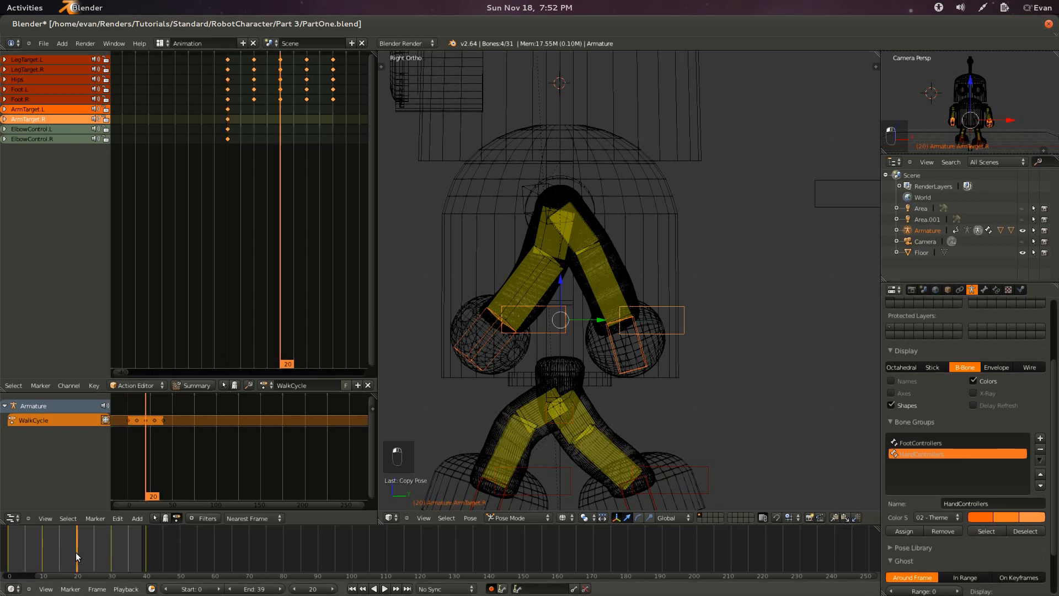
click(858, 519)
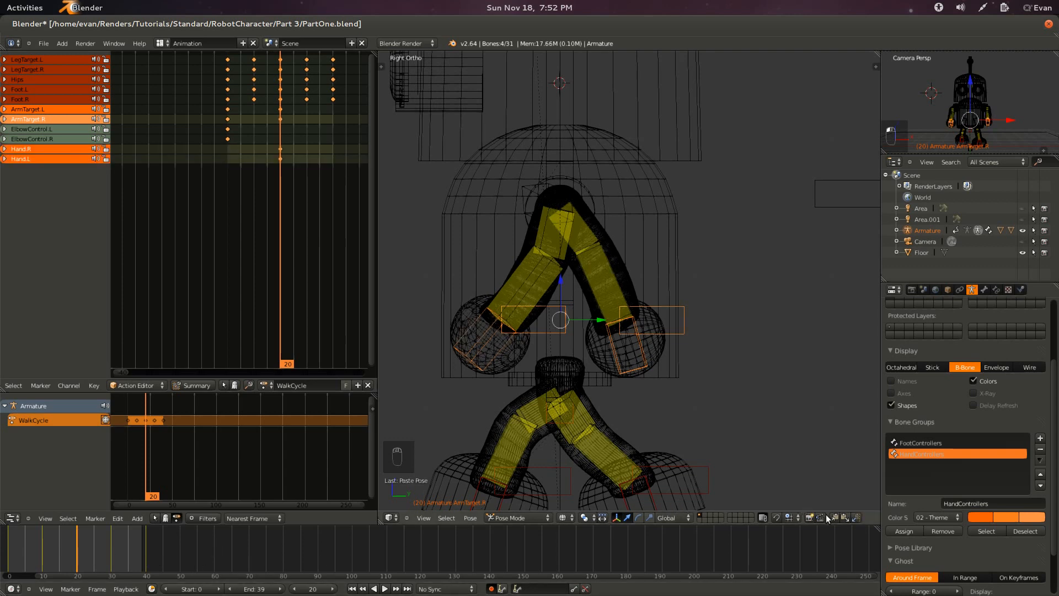
Paste the HandControllers' frame 0 pose at frame 40, and play back the walk cycle in solid view.
click(146, 545)
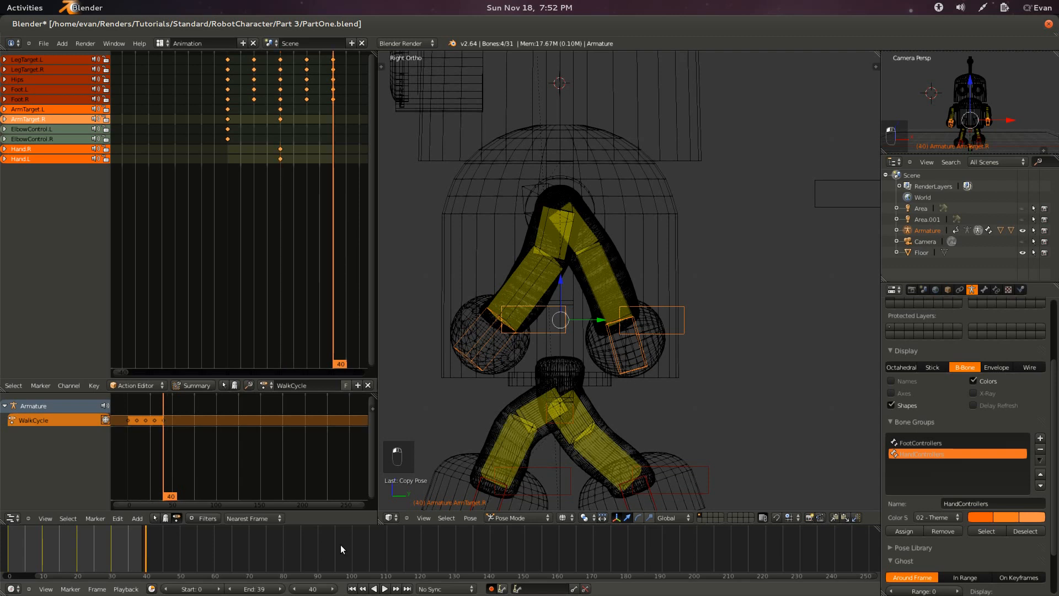
key(ctrl+s)
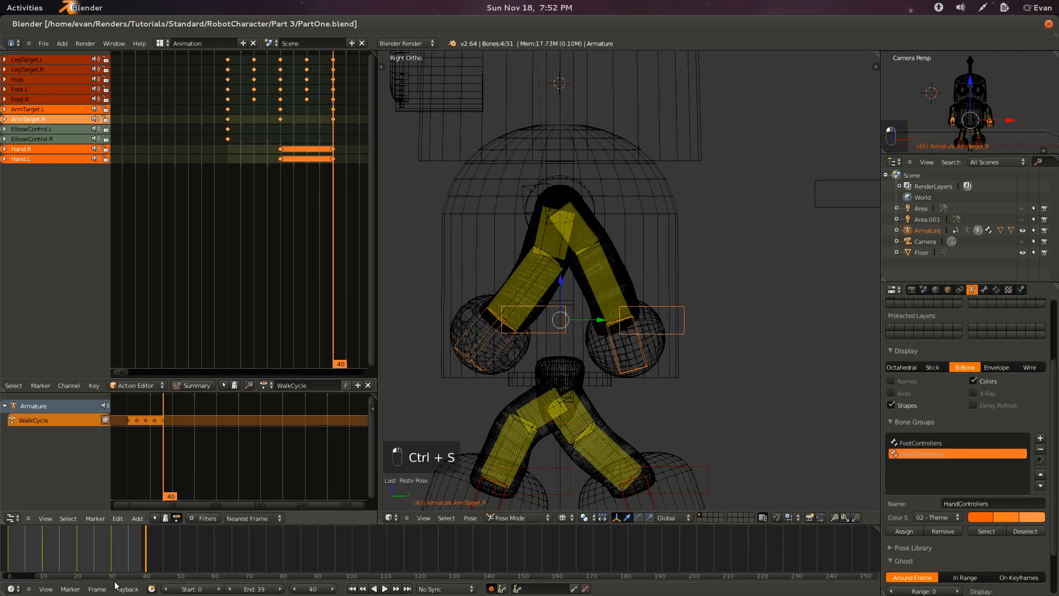
click(9, 548)
key(z)
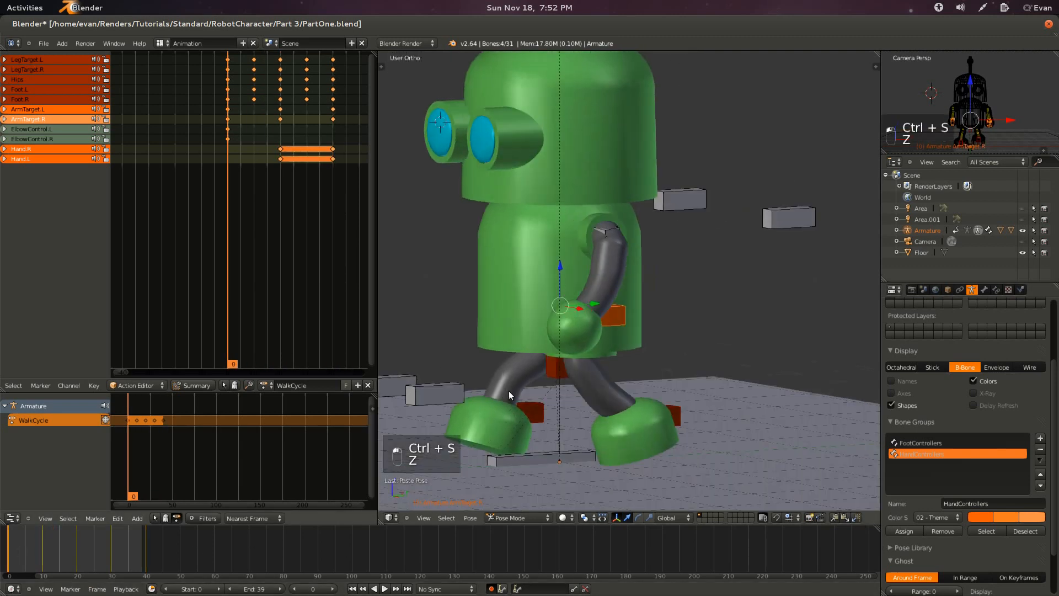
key(alt+a)
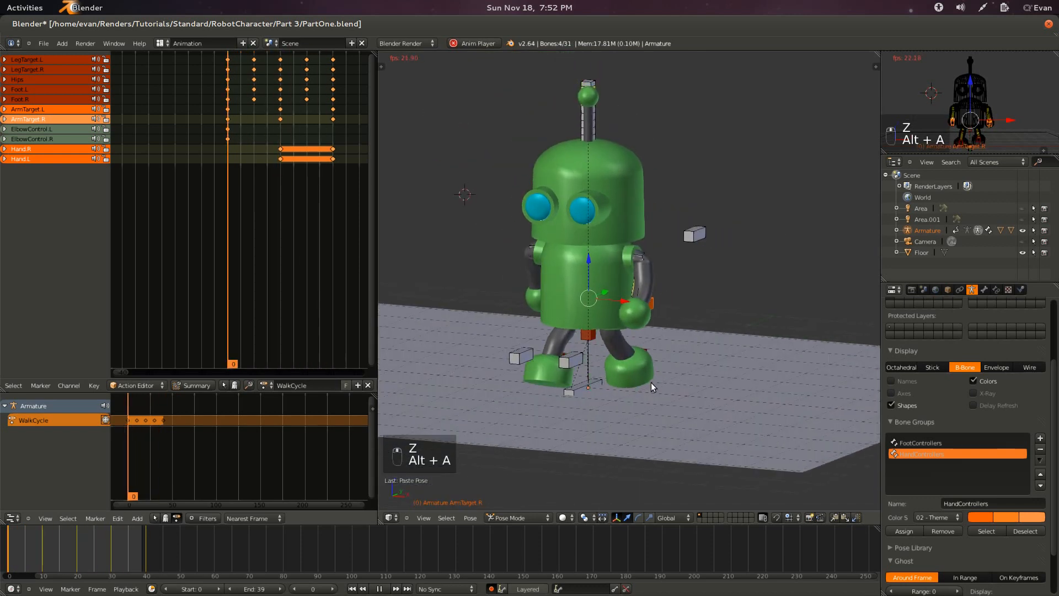
key(ctrl+s)
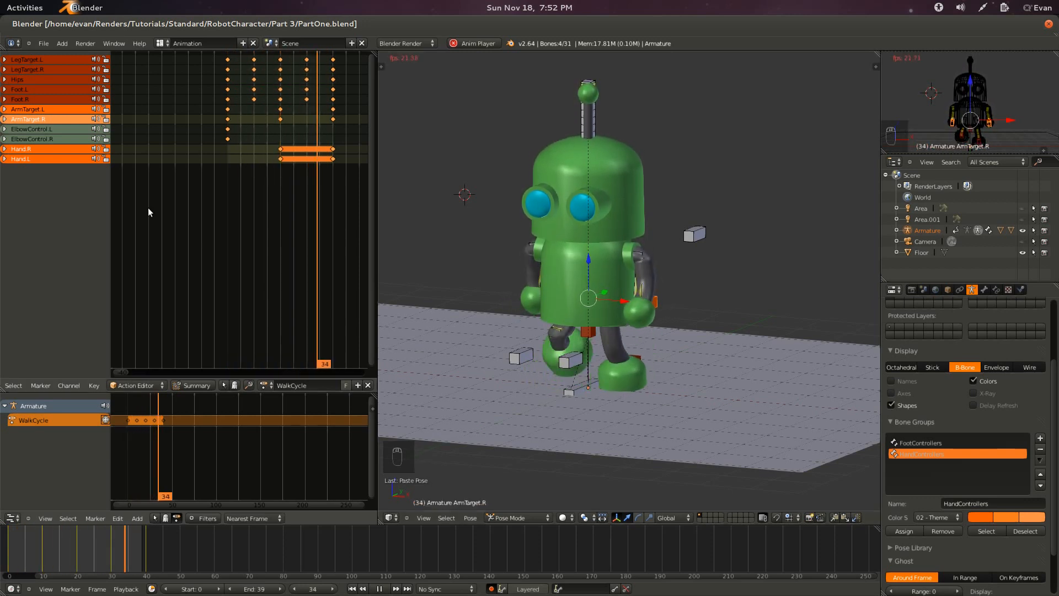
Delete the Hand.L and Hand.R keyframes at frames 20 and 40 from the WalkCycle action, and save the file.
right_click(283, 157)
key(z)
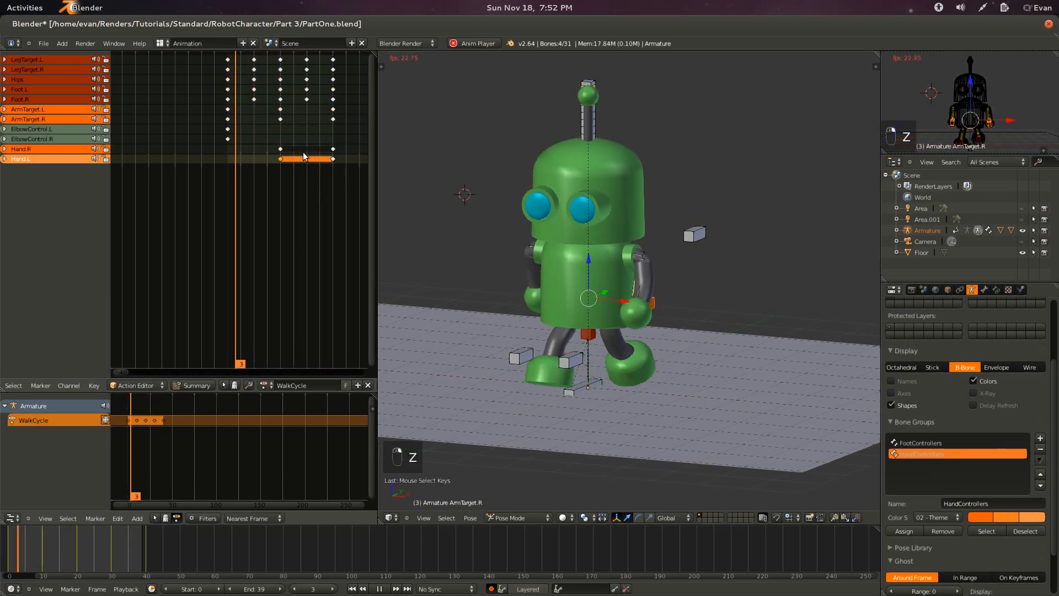
shift+right_click(280, 149)
key(Delete)
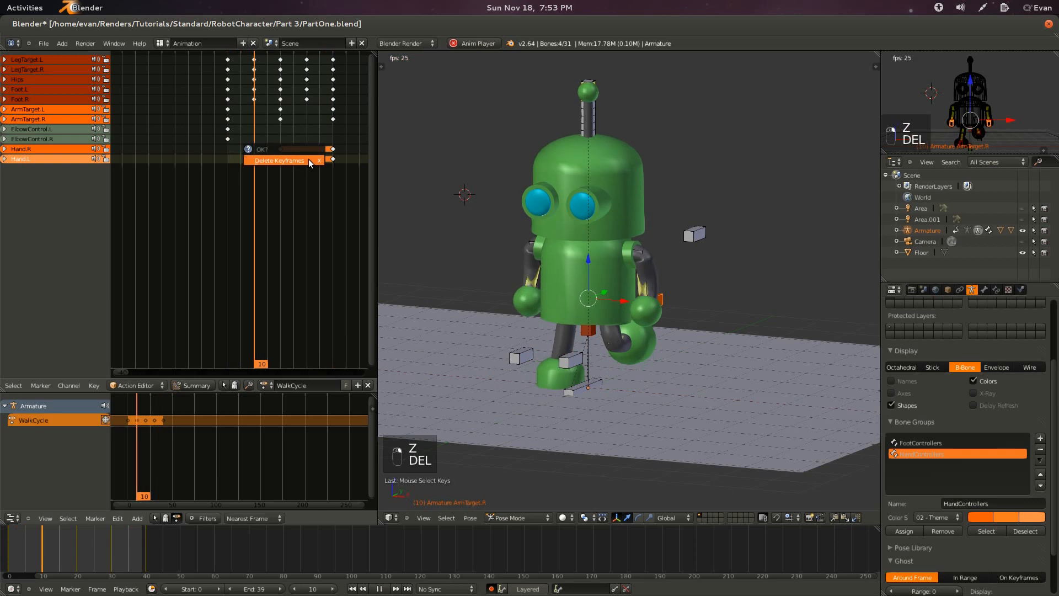
click(309, 159)
key(Delete)
click(332, 160)
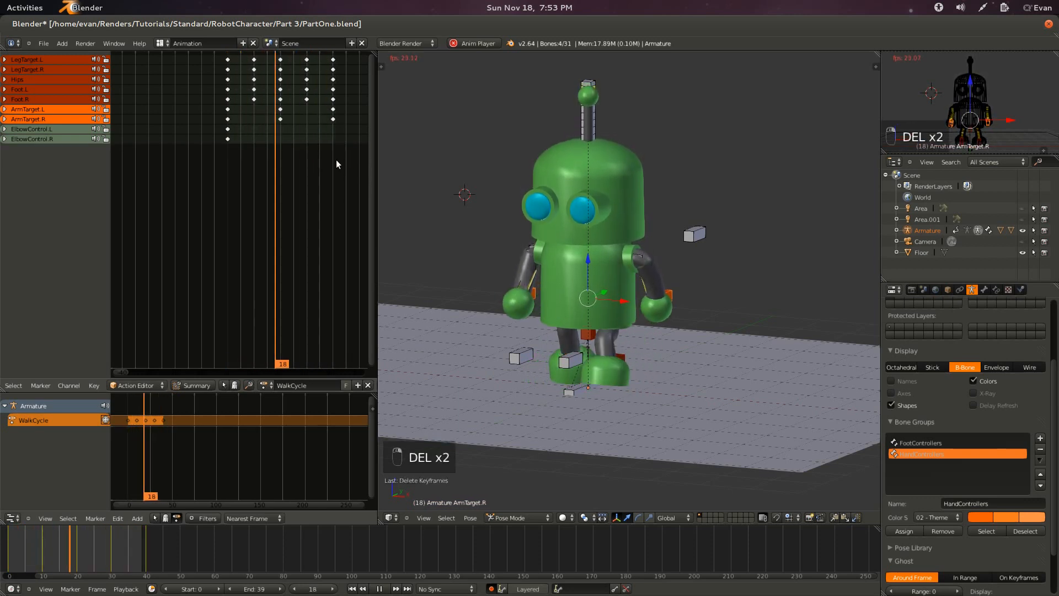
key(ctrl+s)
Copy the pose of both elbow controls at frame 0, paste it at frame 40, and save the file.
middle_drag(611, 297, 490, 365)
key(z)
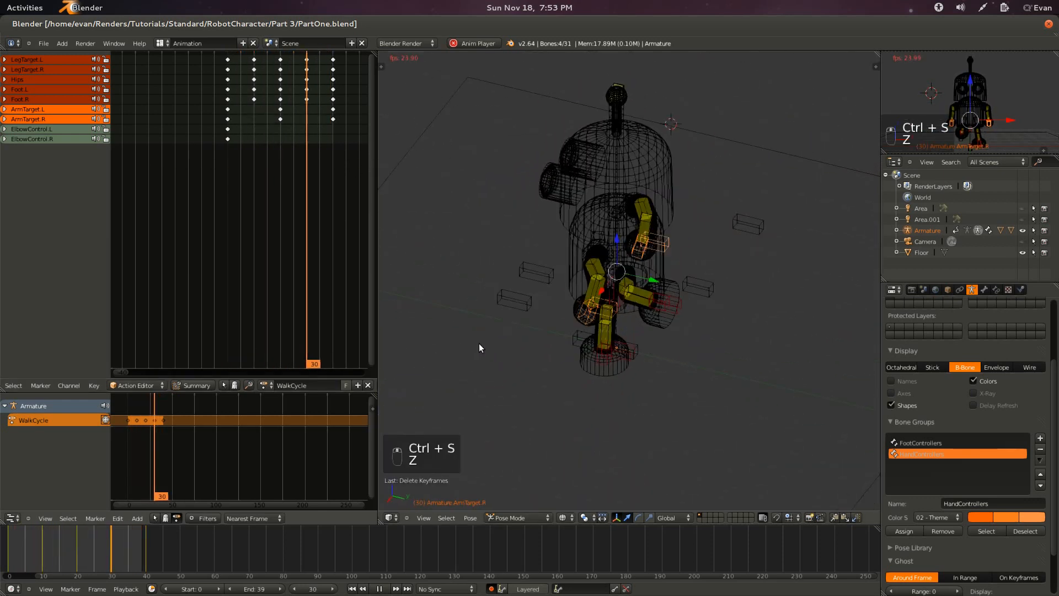
key(Escape)
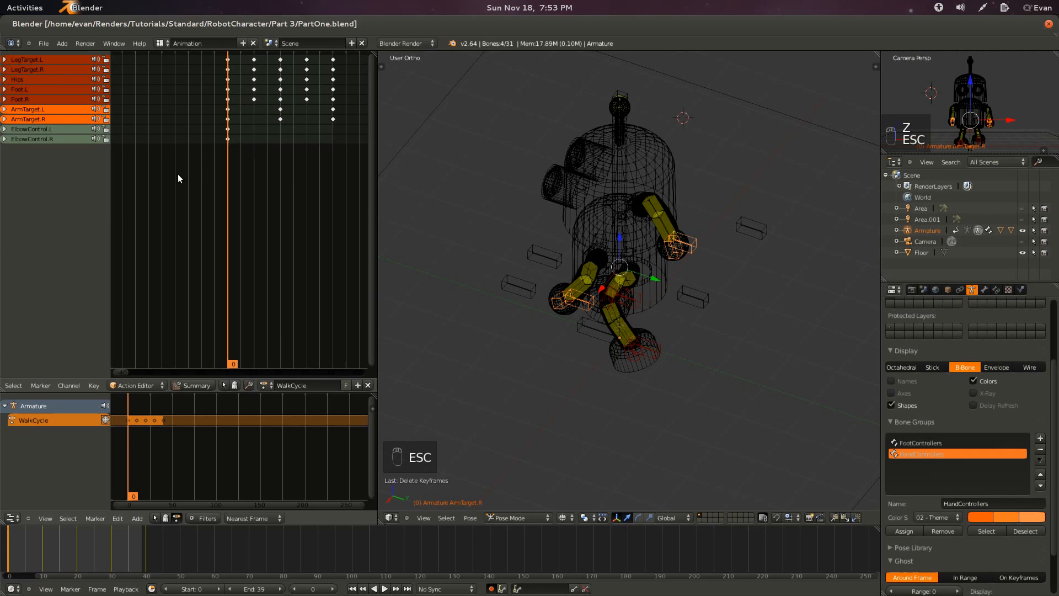
right_click(687, 296)
shift+right_click(754, 222)
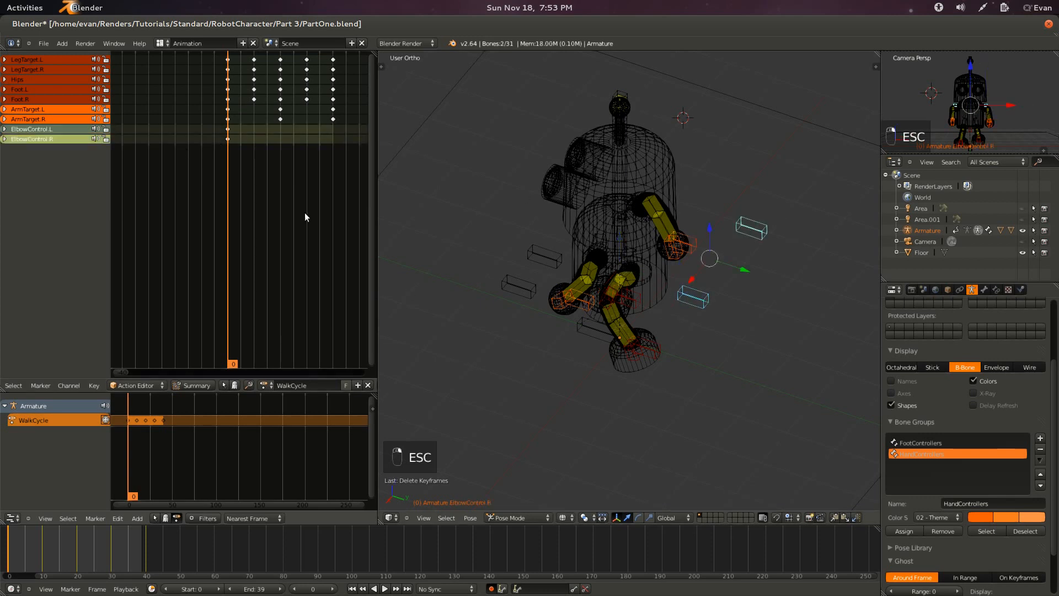
click(834, 517)
click(148, 557)
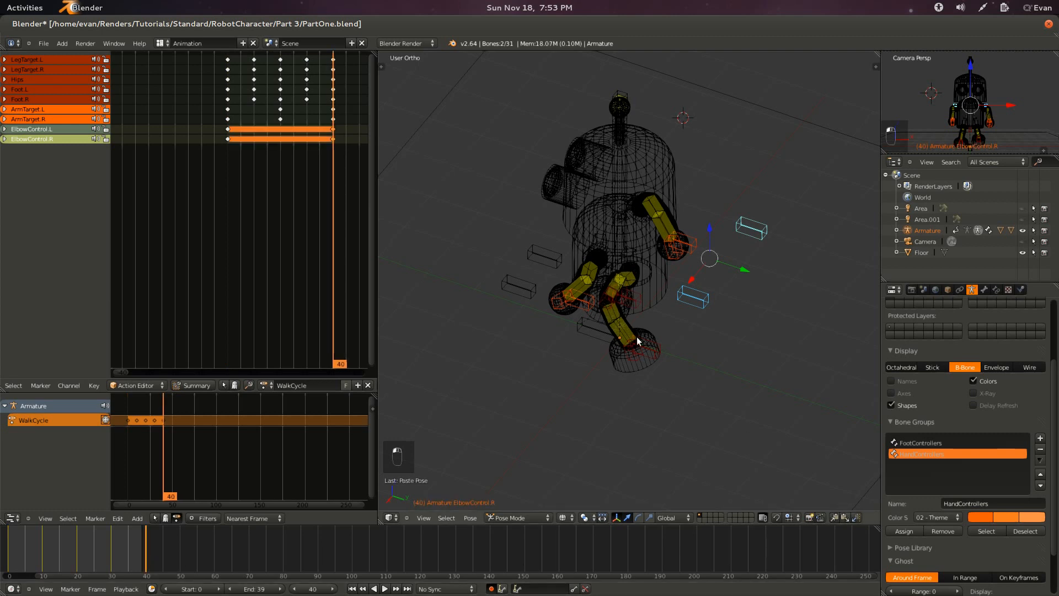
key(ctrl+s)
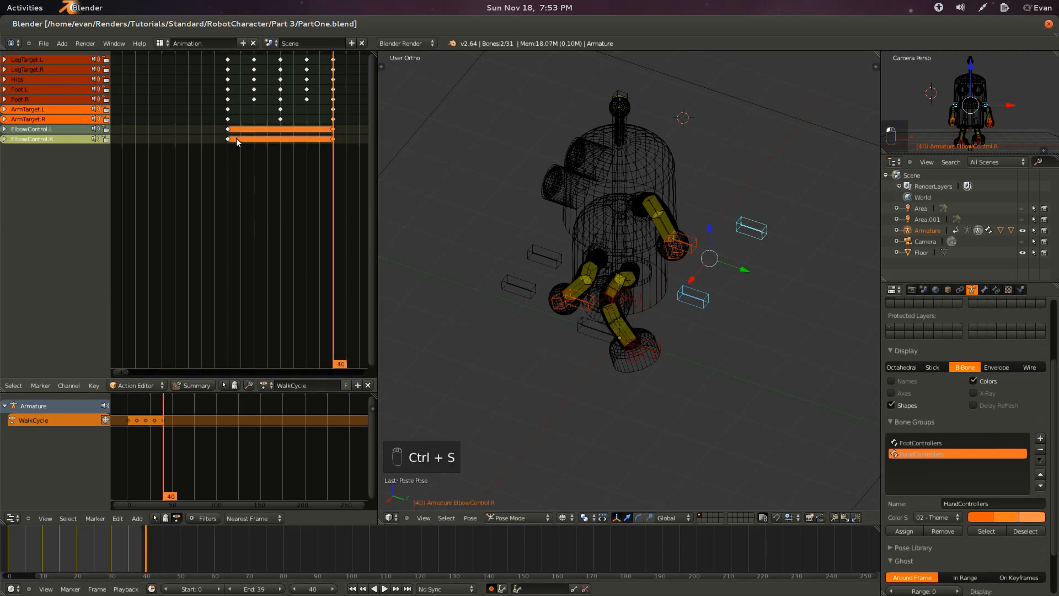
Play the walk cycle in solid view from an angle to check the arm motion, and save the file.
middle_drag(687, 286, 672, 386)
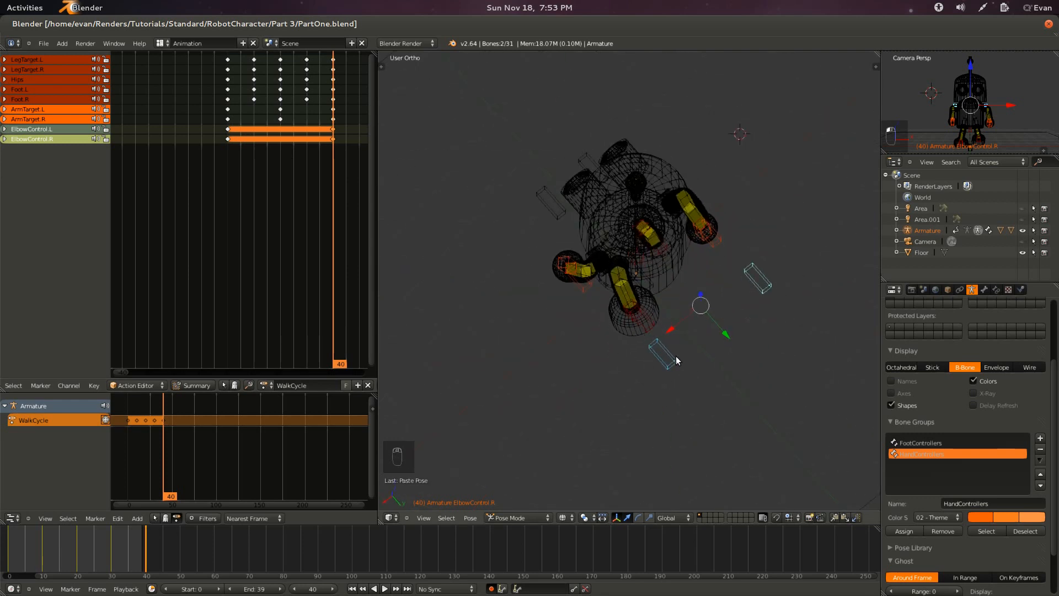
drag(313, 273, 217, 263)
mouse_move(697, 377)
middle_down()
mouse_move(698, 363)
mouse_move(635, 348)
mouse_move(612, 355)
mouse_move(691, 333)
mouse_move(613, 345)
middle_up()
key(z)
key(alt+a)
key(ctrl+s)
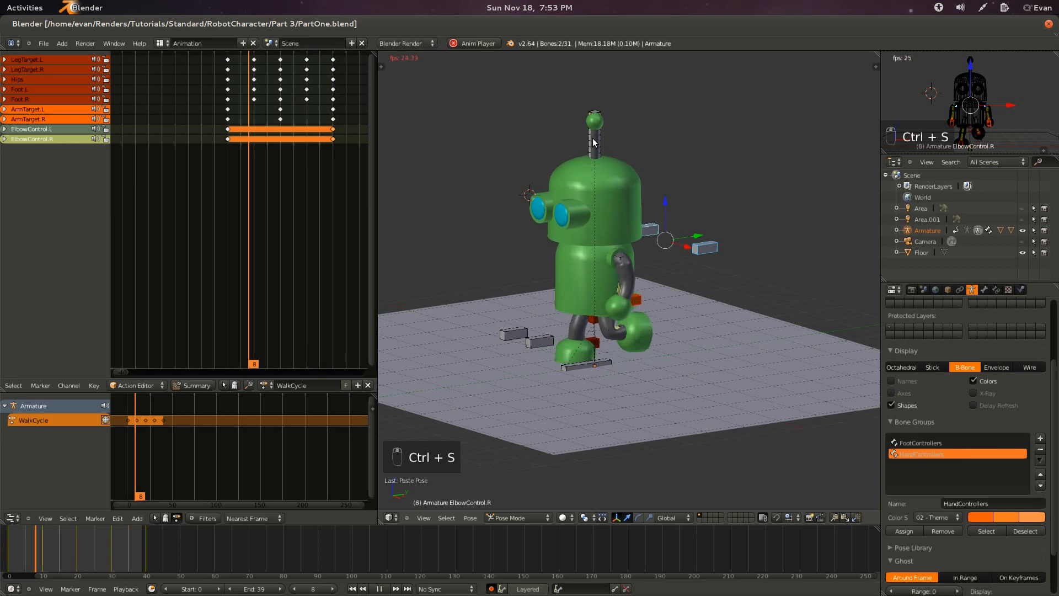
key(Escape)
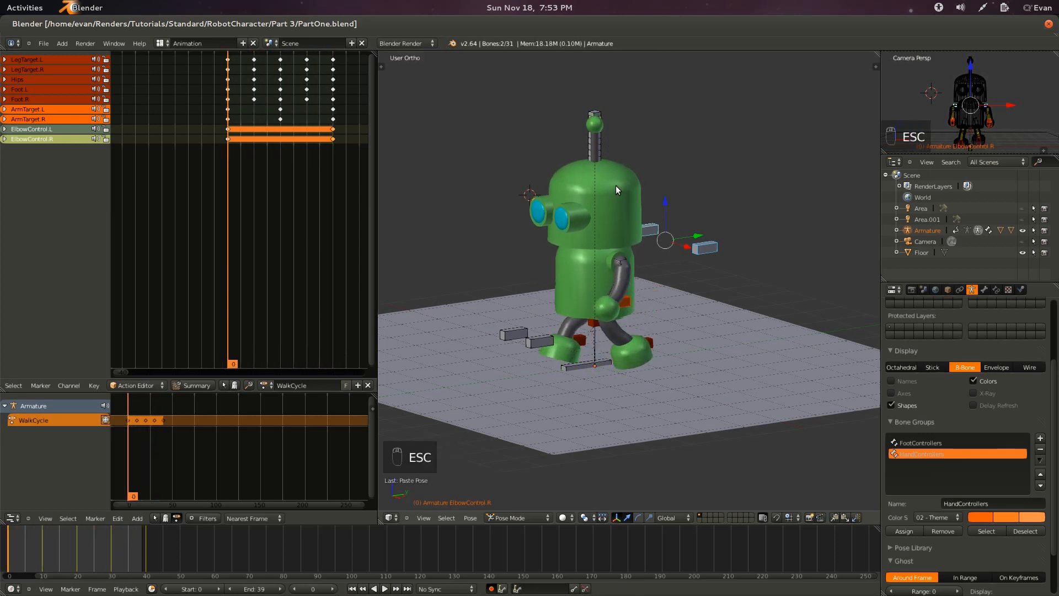
key(ctrl+s)
At frame 10, move the antenna target about half a unit forward and down in the right side view.
click(41, 547)
drag(41, 548, 4, 548)
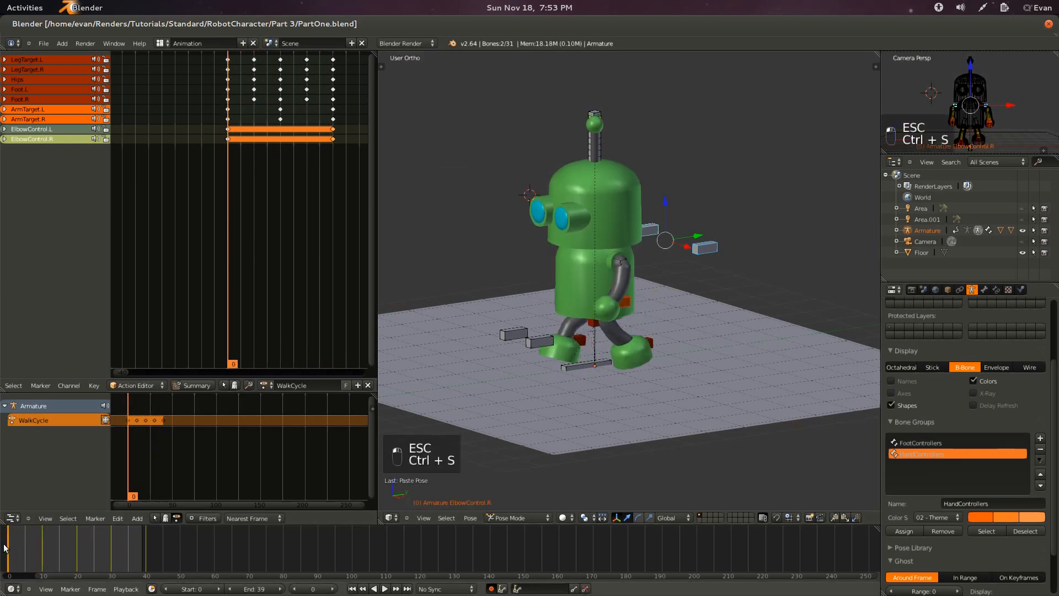
key(KP_1)
key(KP_3)
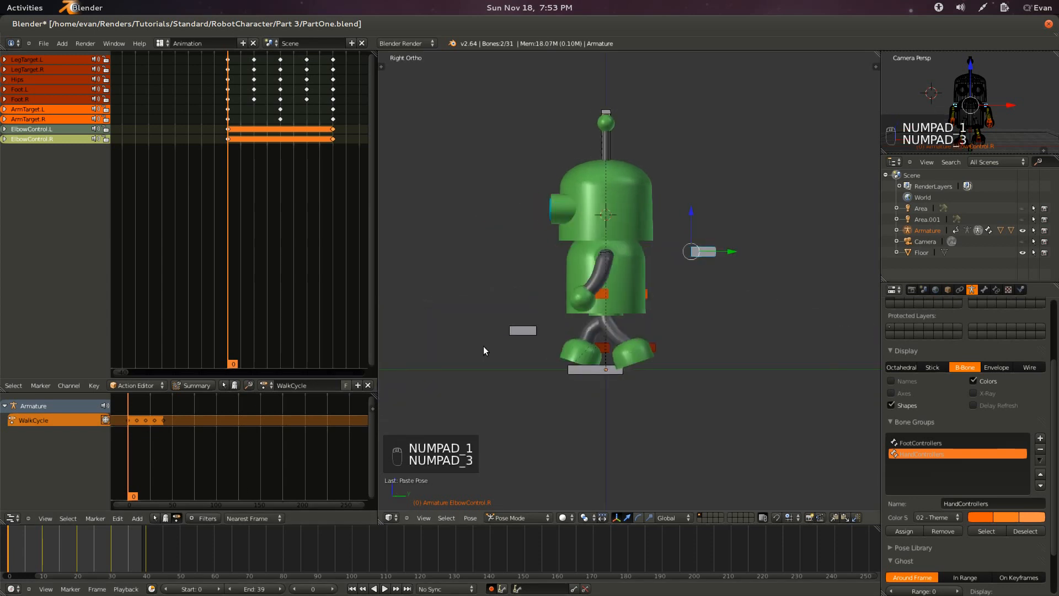
key(KP_Decimal)
scroll(484, 348, down, 10)
ctrl+scroll(526, 387, down, 5)
shift+scroll(560, 373, up, 6)
scroll(569, 371, up, 4)
ctrl+scroll(687, 356, up, 7)
scroll(541, 419, up, 5)
ctrl+scroll(540, 418, down, 5)
shift+scroll(574, 354, down, 4)
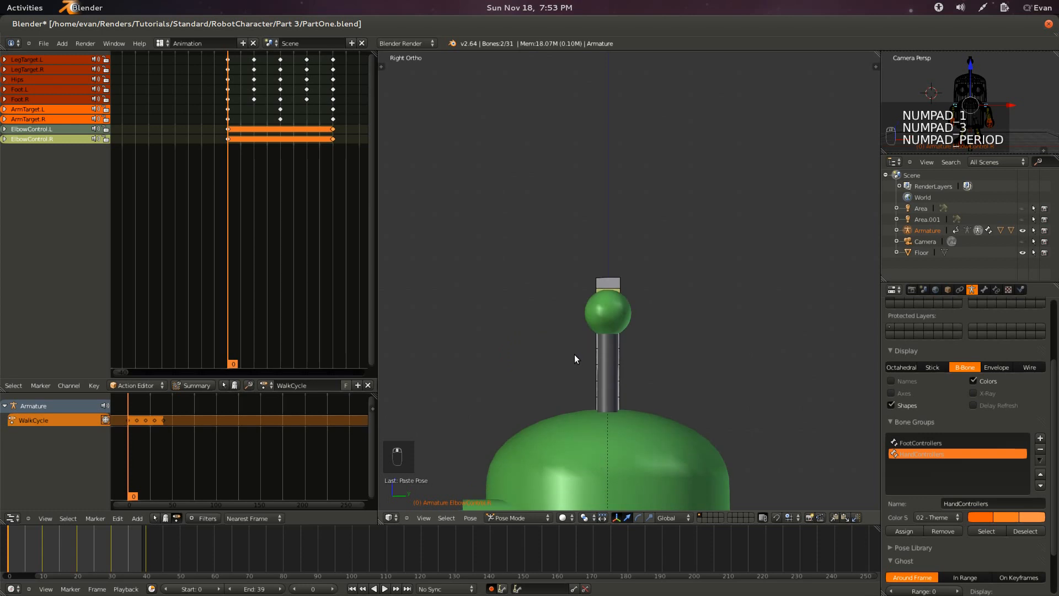
right_click(610, 286)
key(z)
scroll(630, 286, up, 4)
ctrl+scroll(626, 386, down, 3)
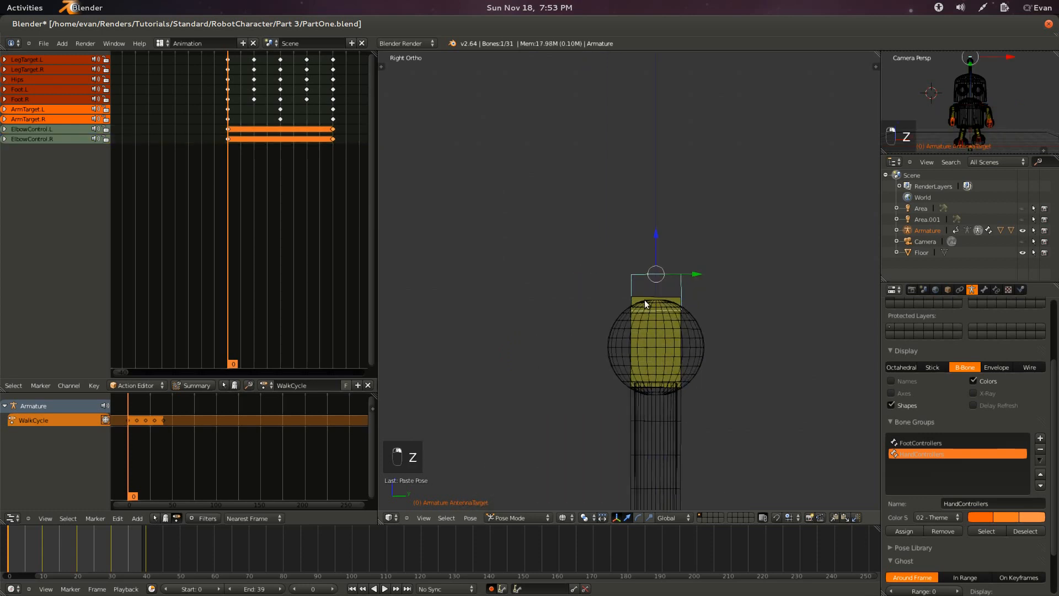
shift+scroll(644, 300, down, 3)
scroll(656, 233, down, 3)
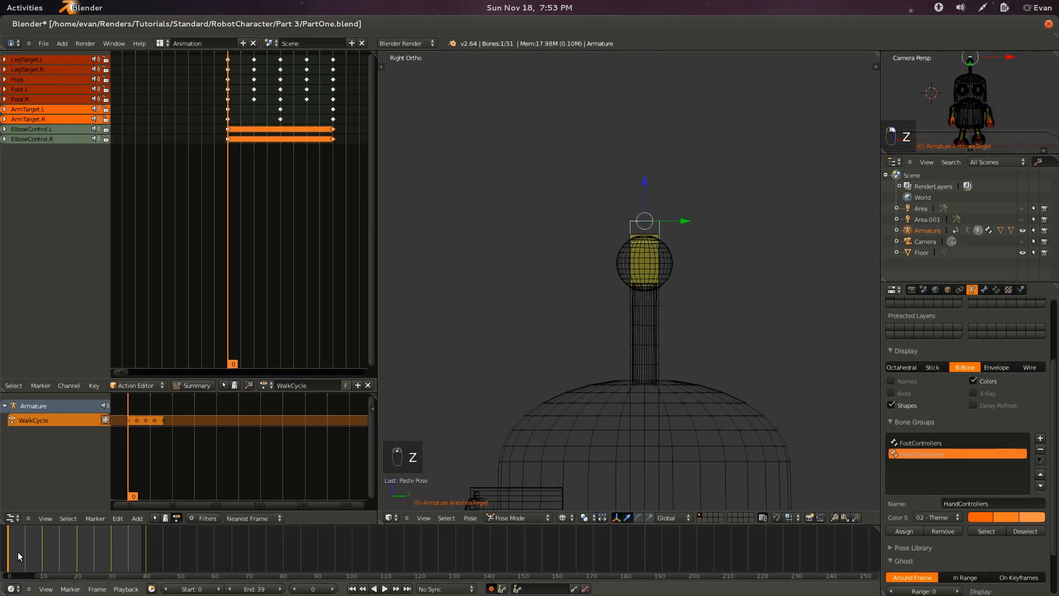
drag(9, 563, 43, 569)
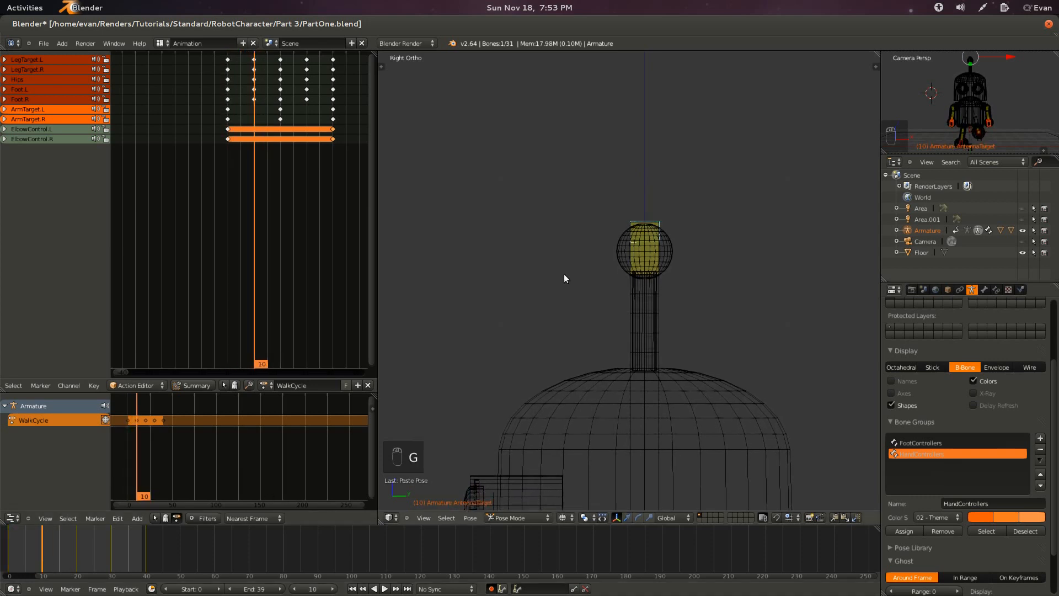
key(g)
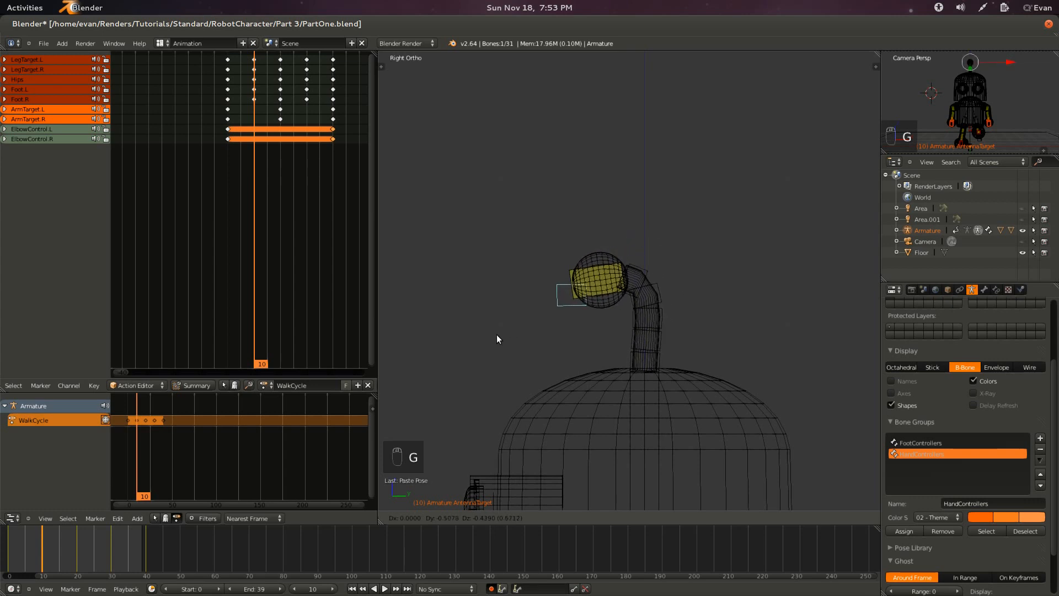
click(485, 339)
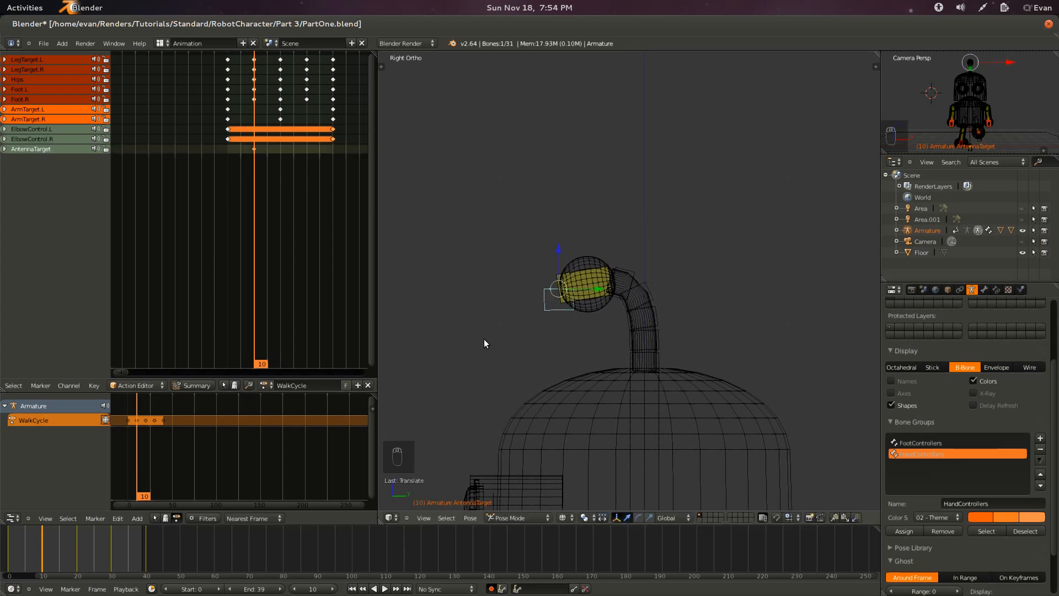
At frame 0, move the antenna target about 0.35 units backward and 0.33 units up.
click(5, 563)
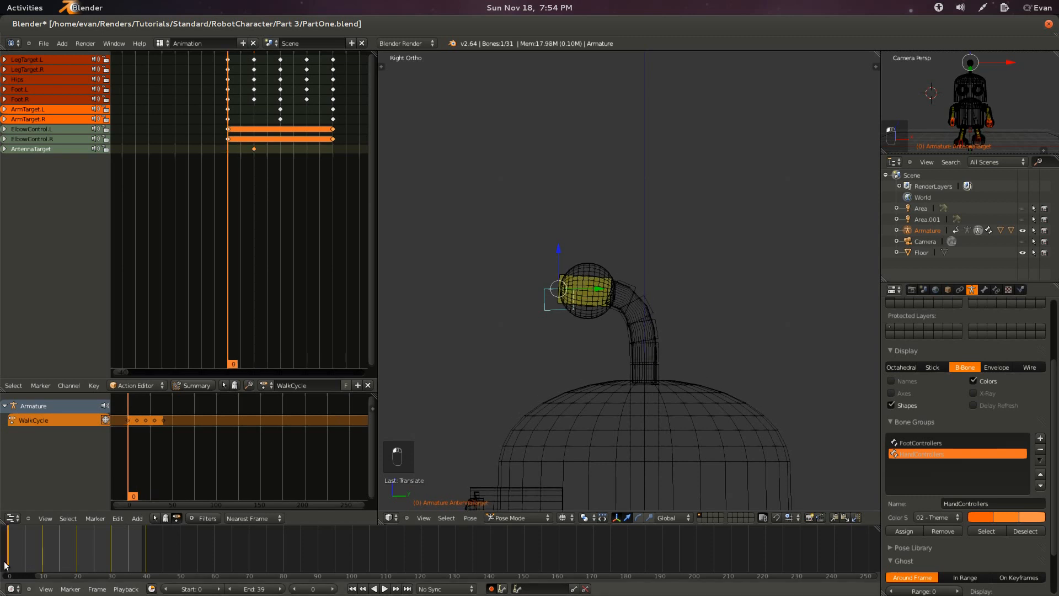
mouse_move(16, 562)
mouse_down()
mouse_move(142, 561)
mouse_move(6, 558)
mouse_up()
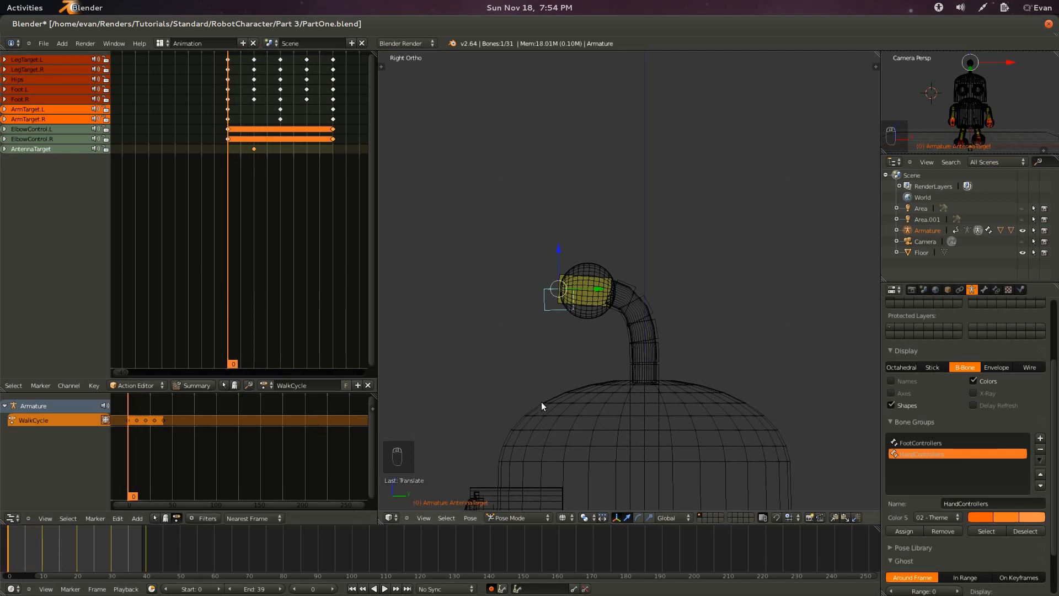
key(g)
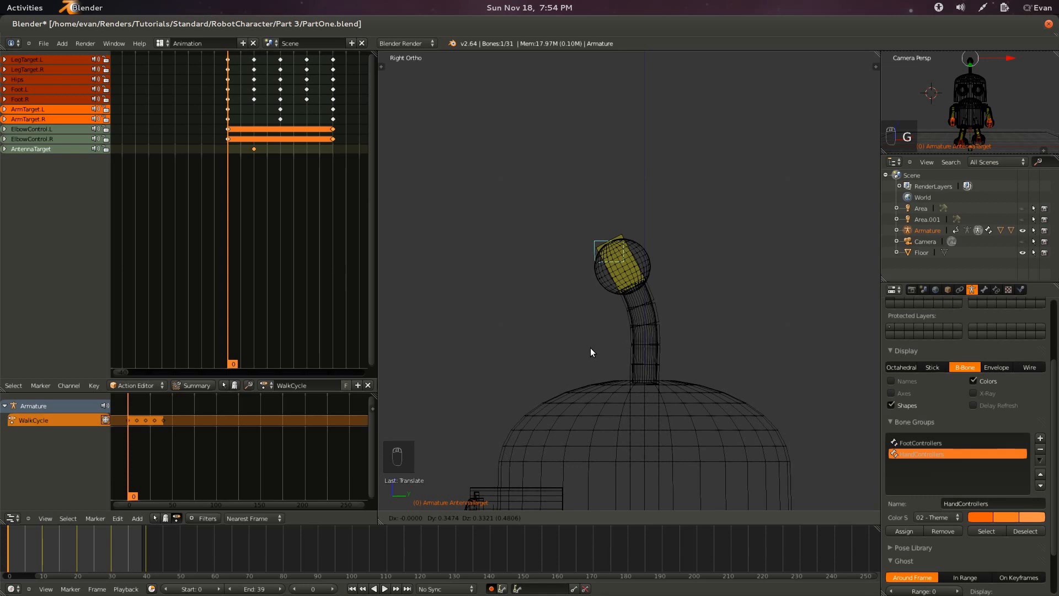
click(591, 350)
At frame 10, raise the antenna target and shift it slightly backward to soften the antenna's bend.
drag(12, 558, 42, 563)
key(g)
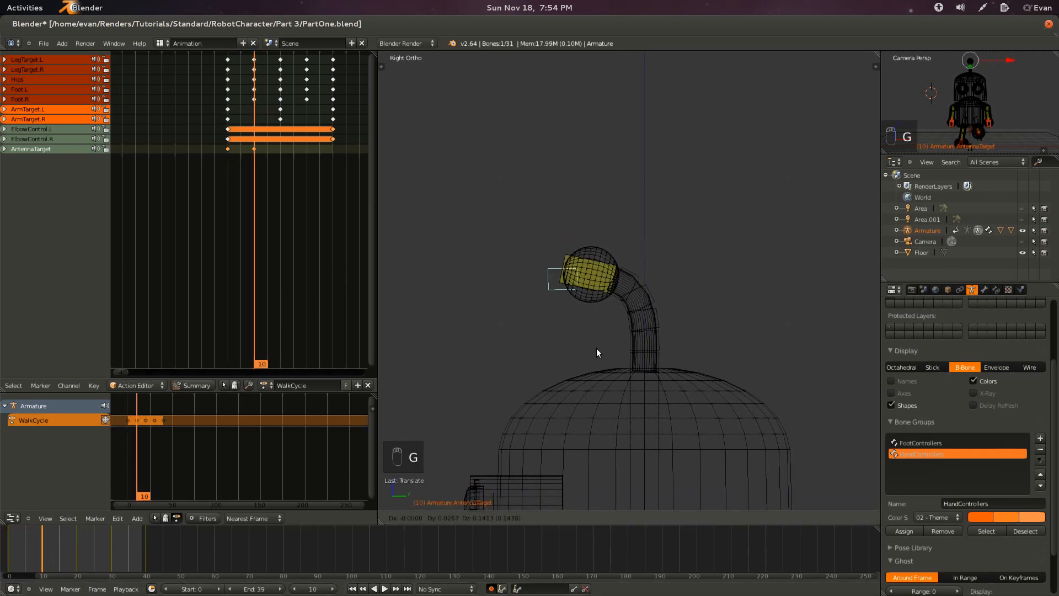
click(608, 339)
Copy the antenna target's pose at frame 0 and paste it at frame 20.
drag(44, 558, 7, 563)
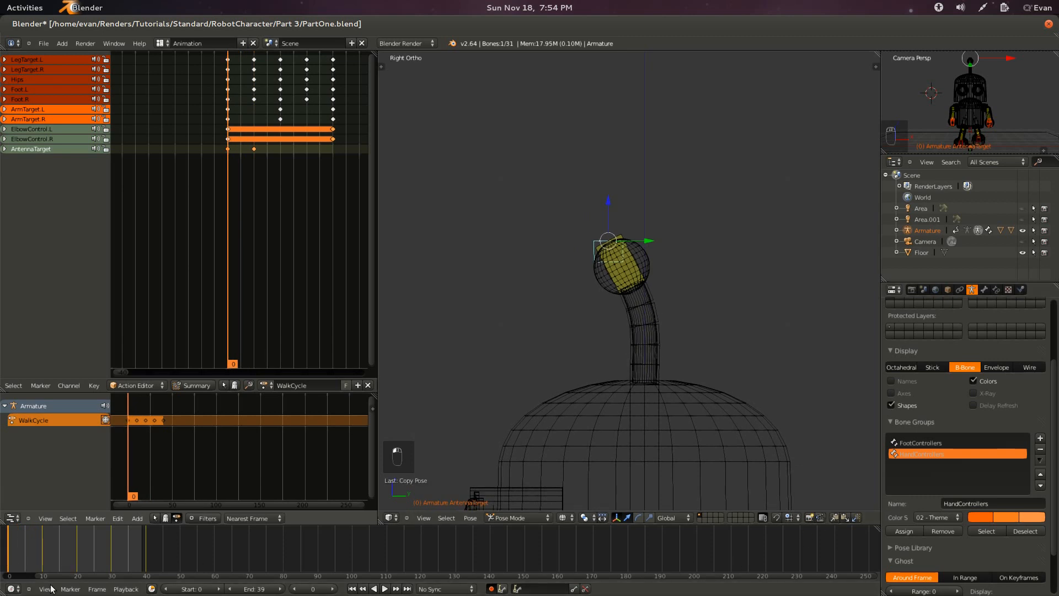
click(78, 567)
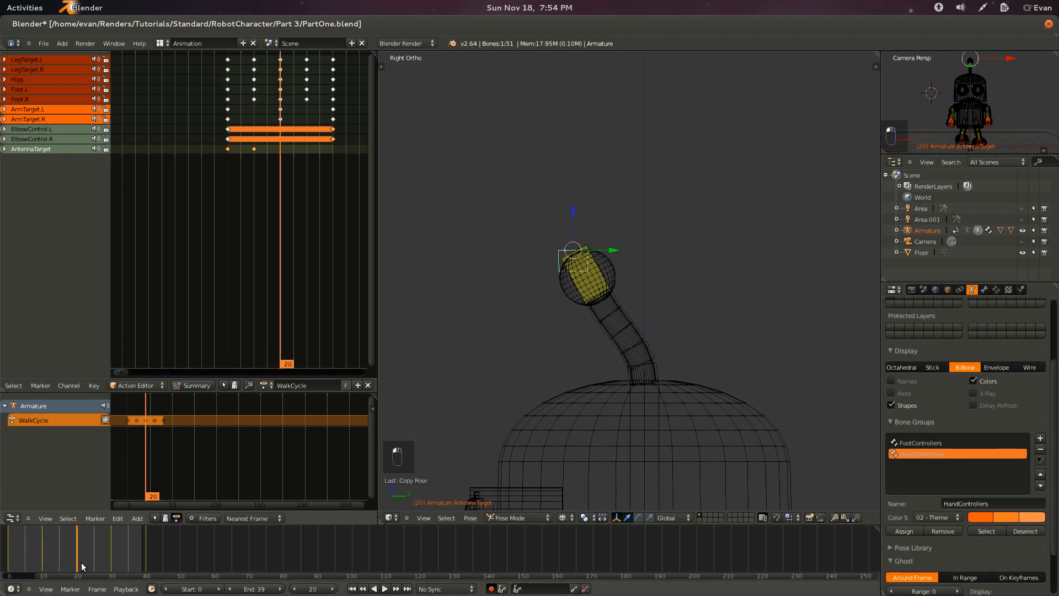
click(843, 517)
Copy the antenna target's pose at frame 10 and paste it at frame 30.
click(44, 560)
drag(45, 560, 42, 560)
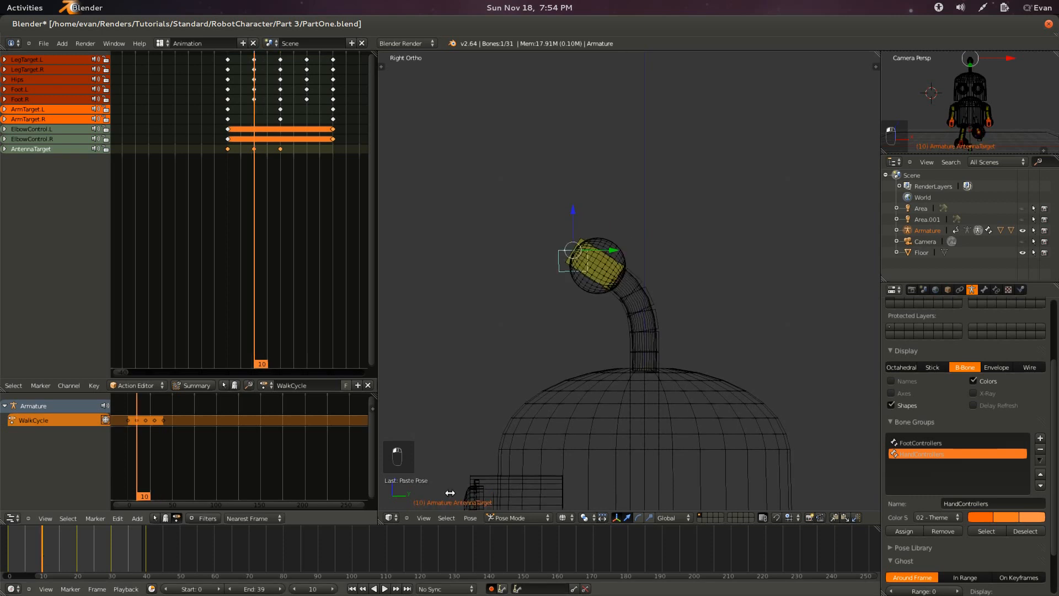
click(111, 561)
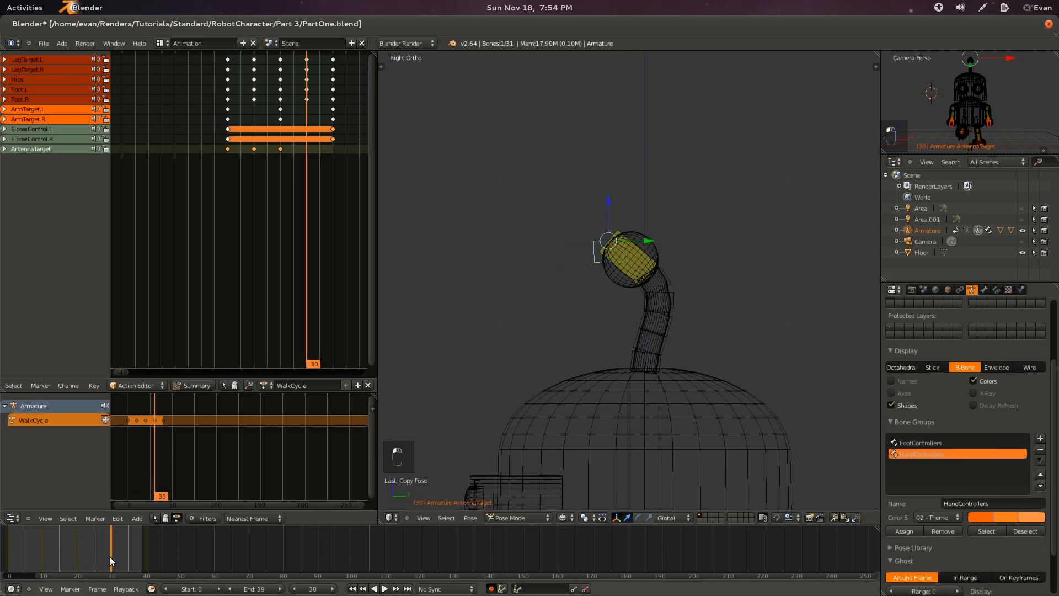
click(844, 518)
Copy the antenna target's pose at frame 20, paste it at frame 40, and save the file.
click(78, 568)
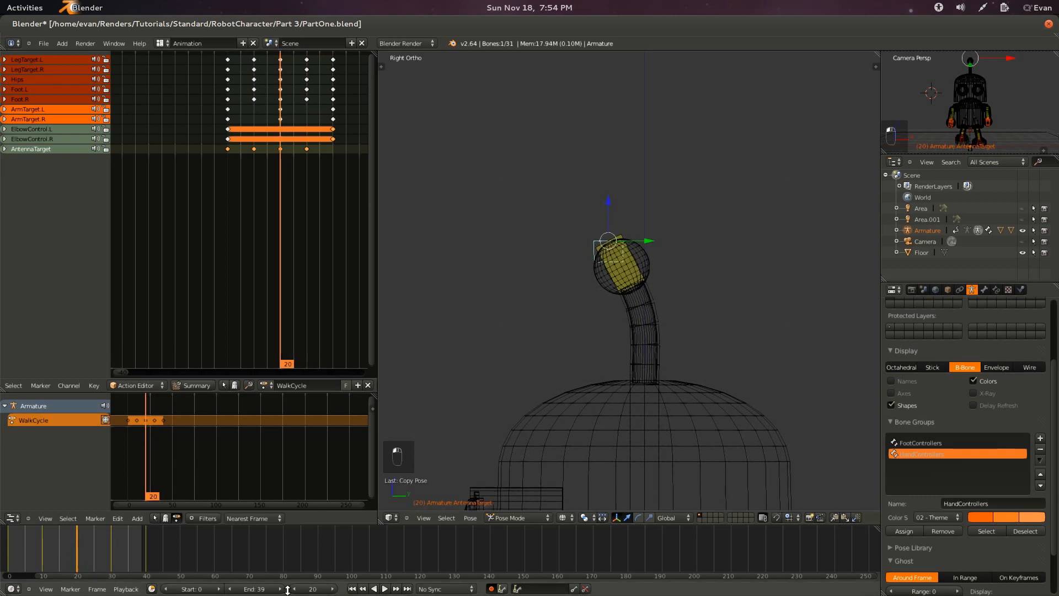
click(146, 556)
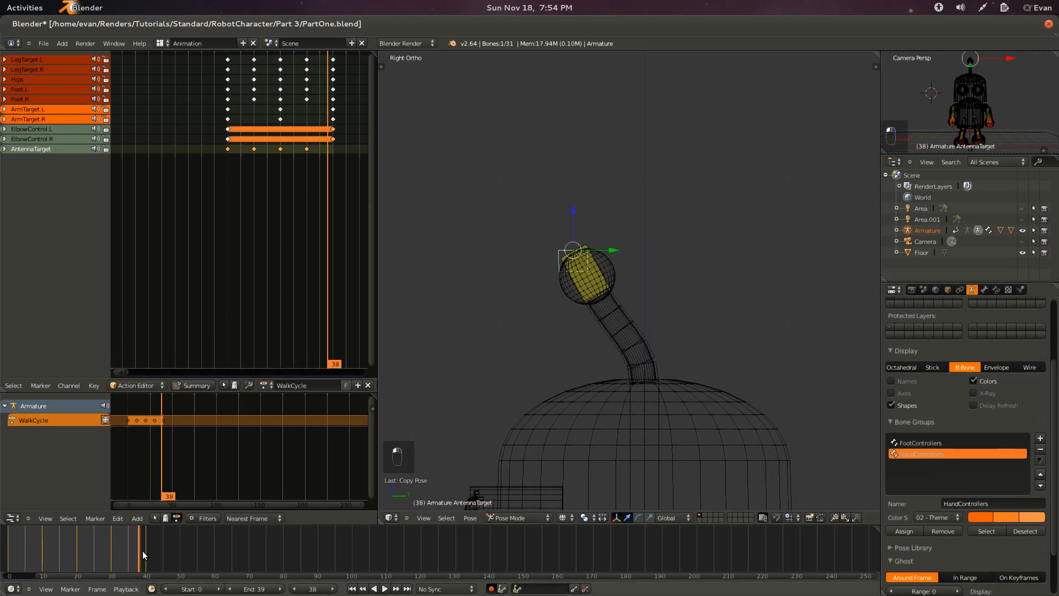
click(844, 517)
key(ctrl+s)
Play the walk cycle from frame 0 in solid shading and examine the antenna's motion from several angles.
click(691, 379)
click(10, 554)
scroll(485, 433, down, 5)
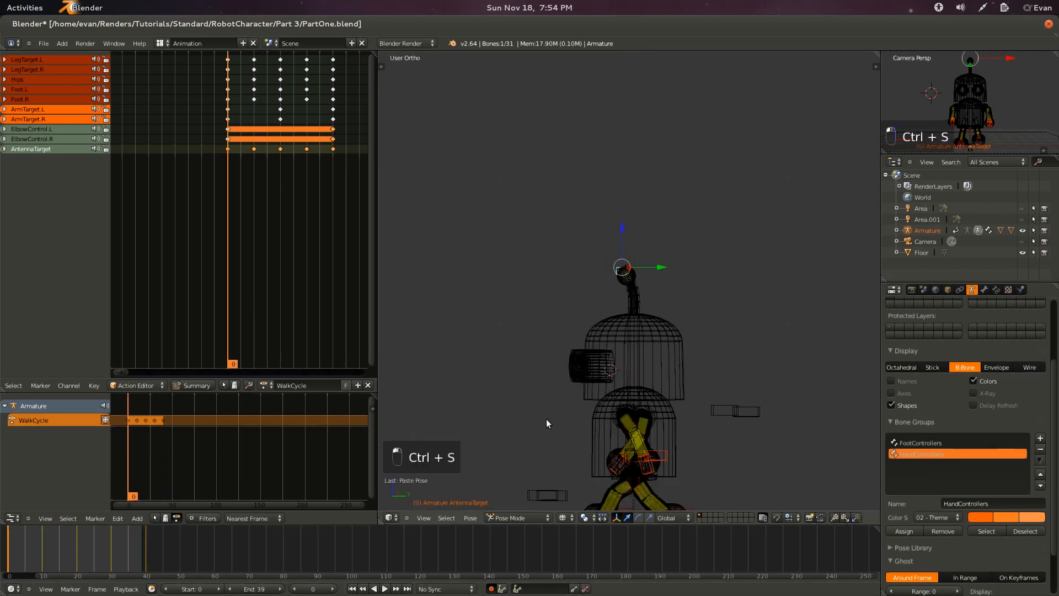
key(alt+a)
key(z)
mouse_move(557, 424)
middle_down()
mouse_move(548, 429)
mouse_move(578, 417)
mouse_move(565, 415)
middle_up()
scroll(553, 426, up, 2)
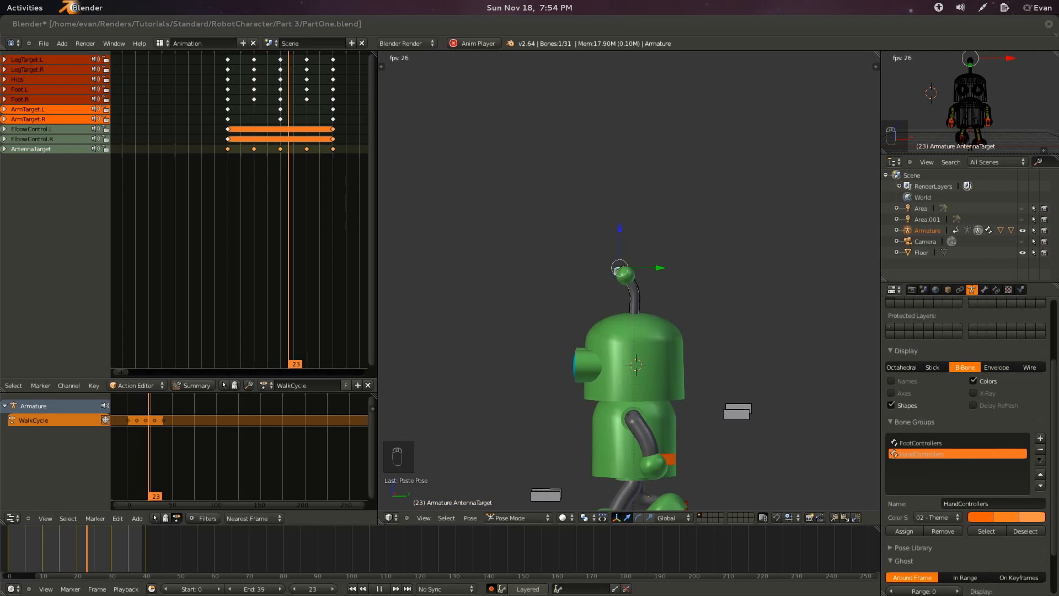
middle_drag(592, 254, 596, 306)
key(Escape)
At frame 0, in the wireframe right view, move the antenna target down and forward to strengthen the antenna's bend.
key(KP_1)
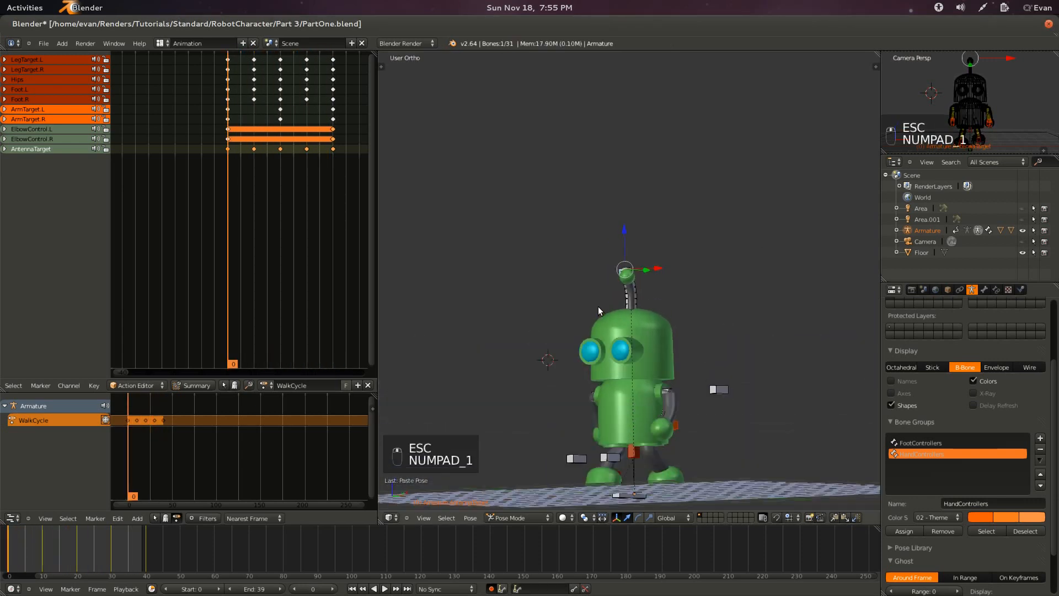
key(KP_3)
key(z)
shift+scroll(518, 351, down, 6)
click(10, 547)
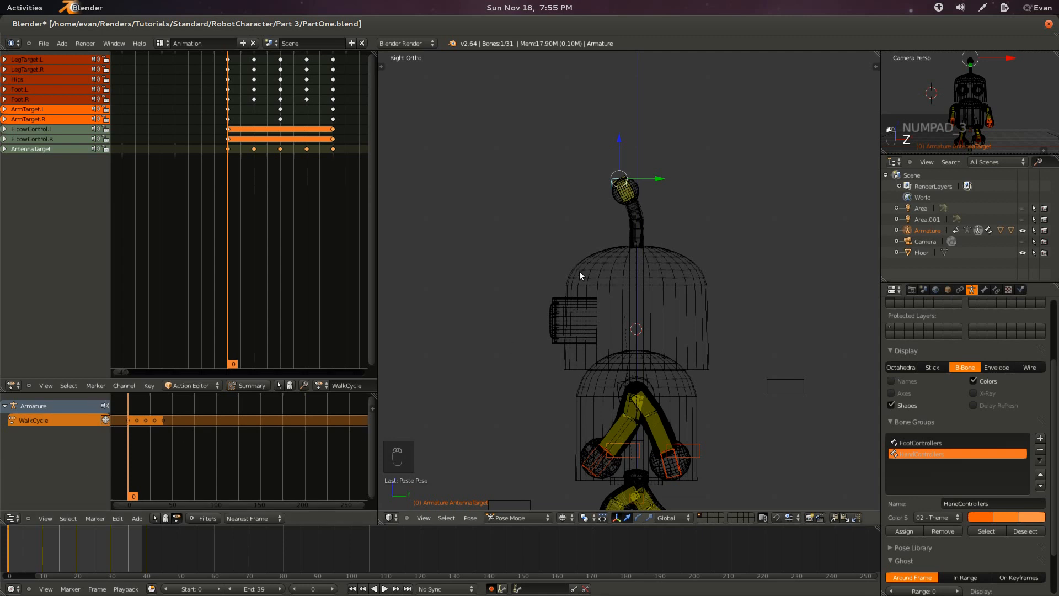
scroll(579, 272, up, 4)
ctrl+scroll(578, 283, down, 2)
shift+scroll(577, 283, up, 11)
ctrl+scroll(576, 288, up, 5)
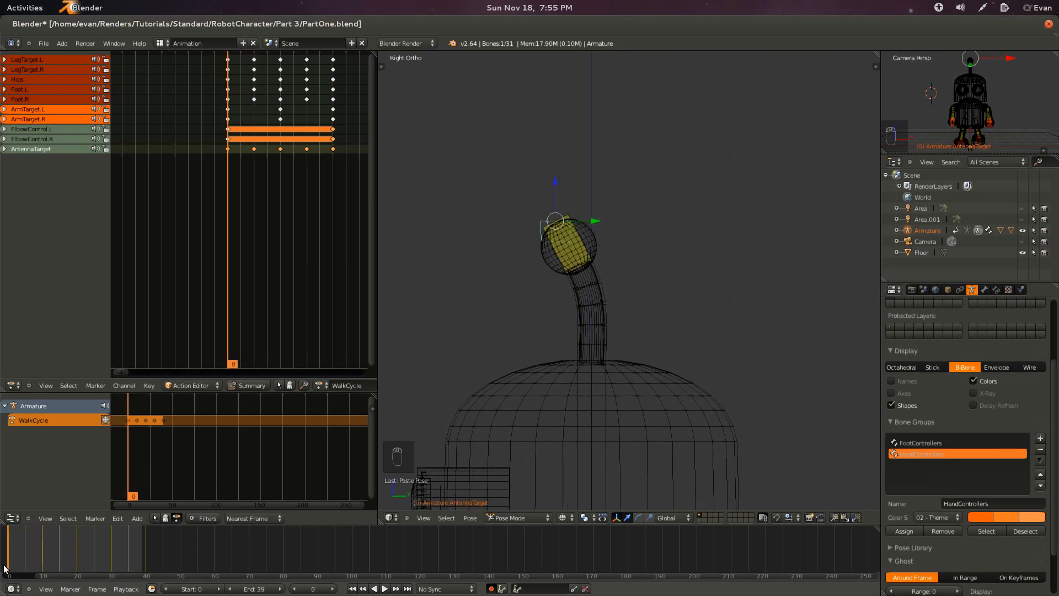
key(g)
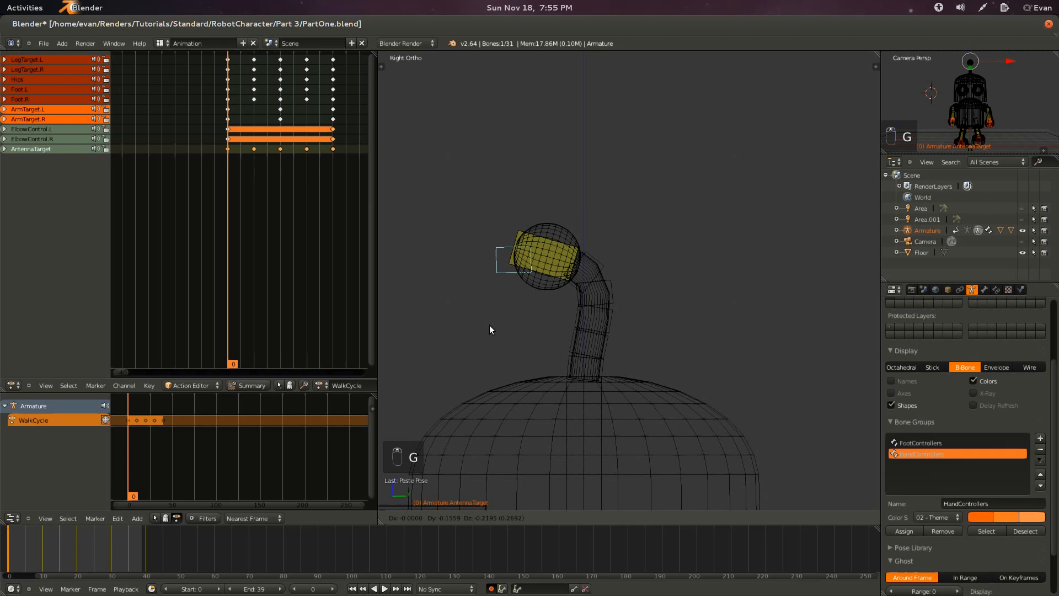
click(480, 340)
At frame 10, move the antenna target up and backward to straighten the antenna, and save the file.
drag(13, 557, 41, 551)
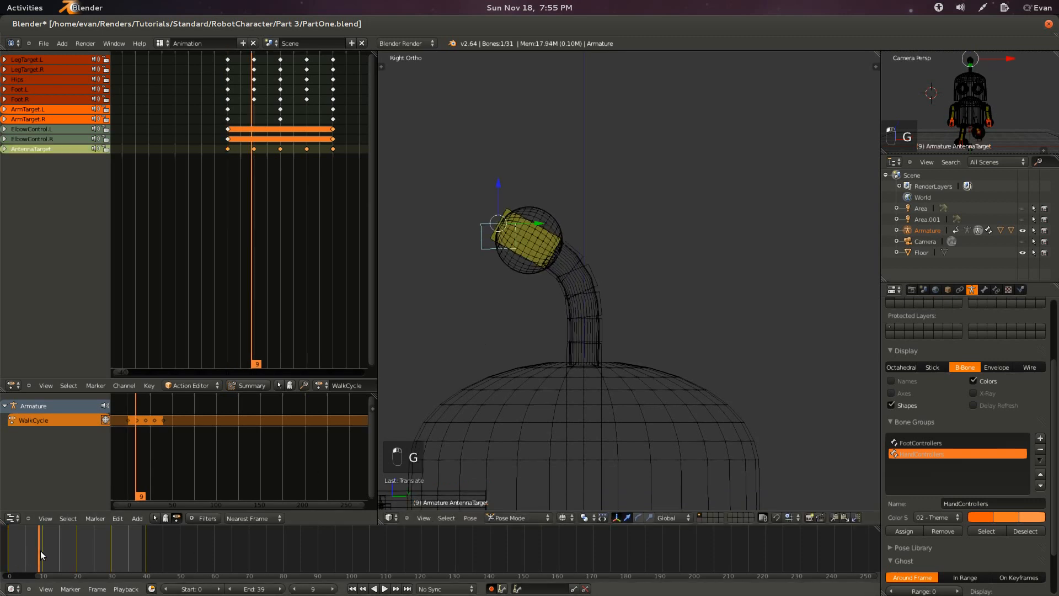
key(g)
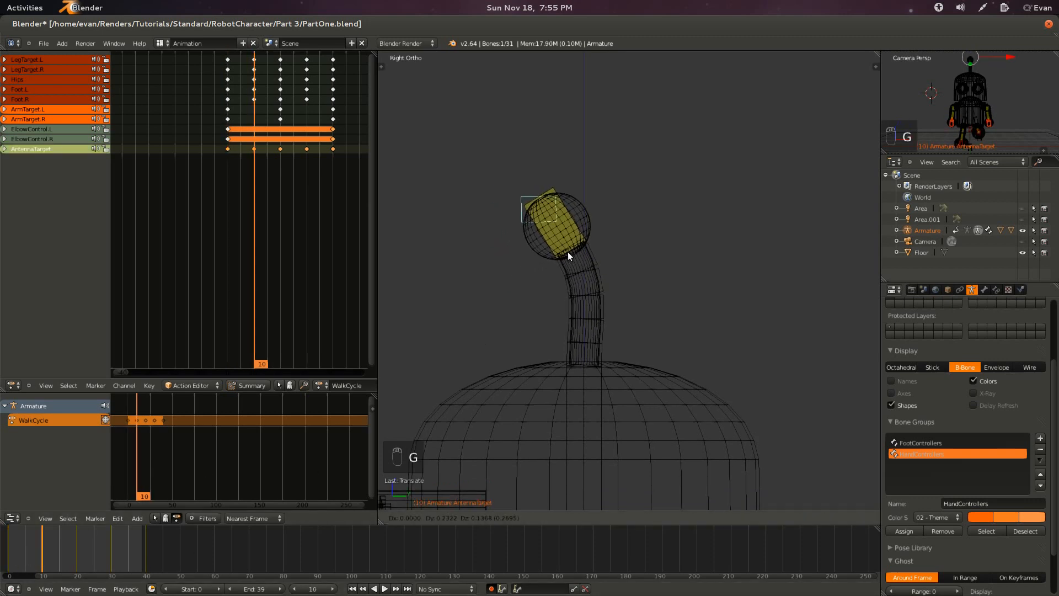
click(577, 251)
key(ctrl+s)
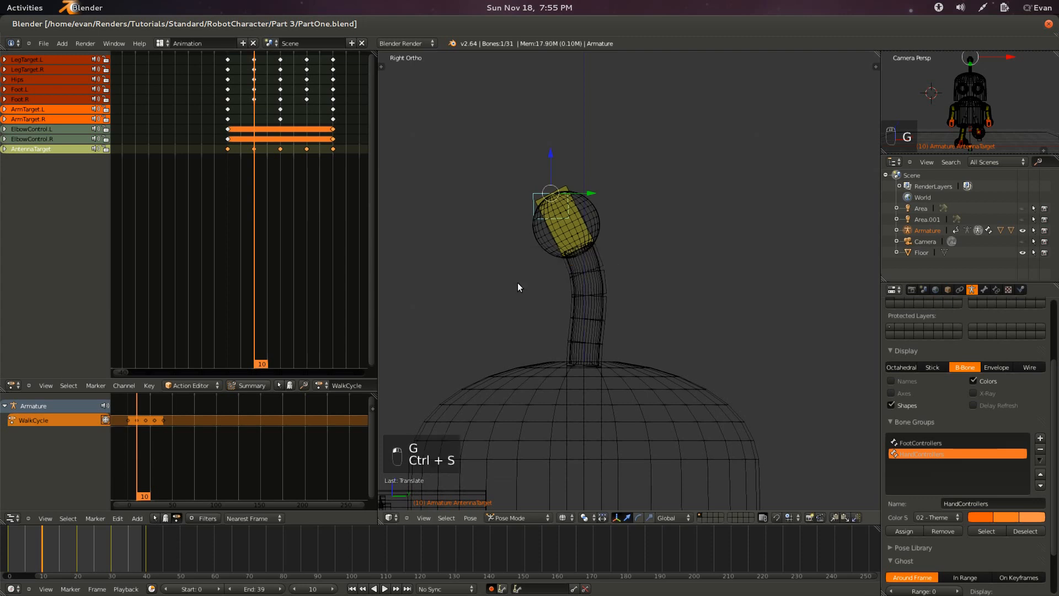
Copy the antenna target's frame 0 pose to frame 20 and its frame 10 pose to frame 30.
click(9, 556)
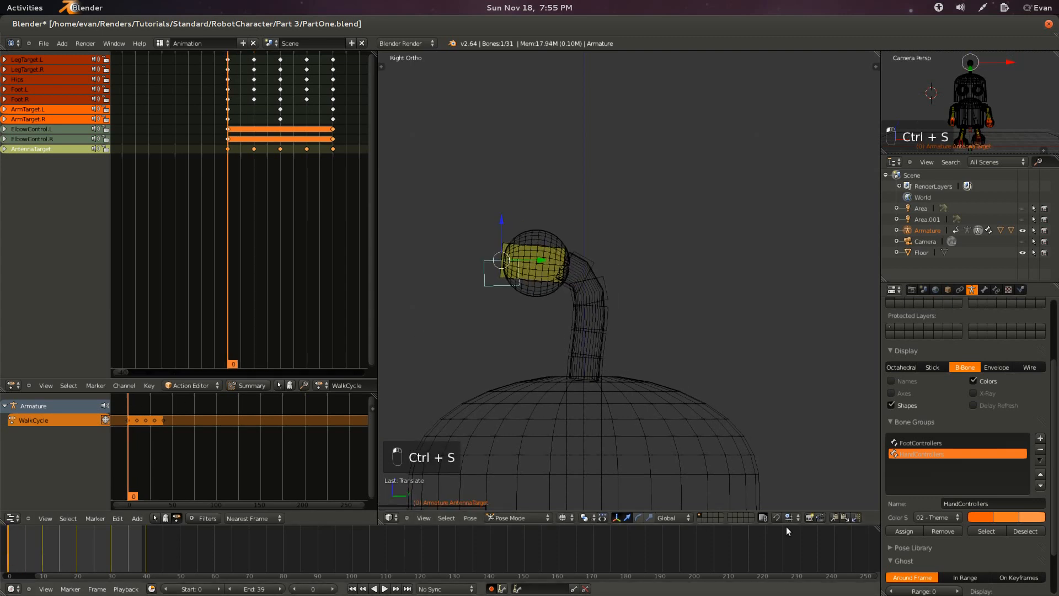
click(835, 519)
click(77, 562)
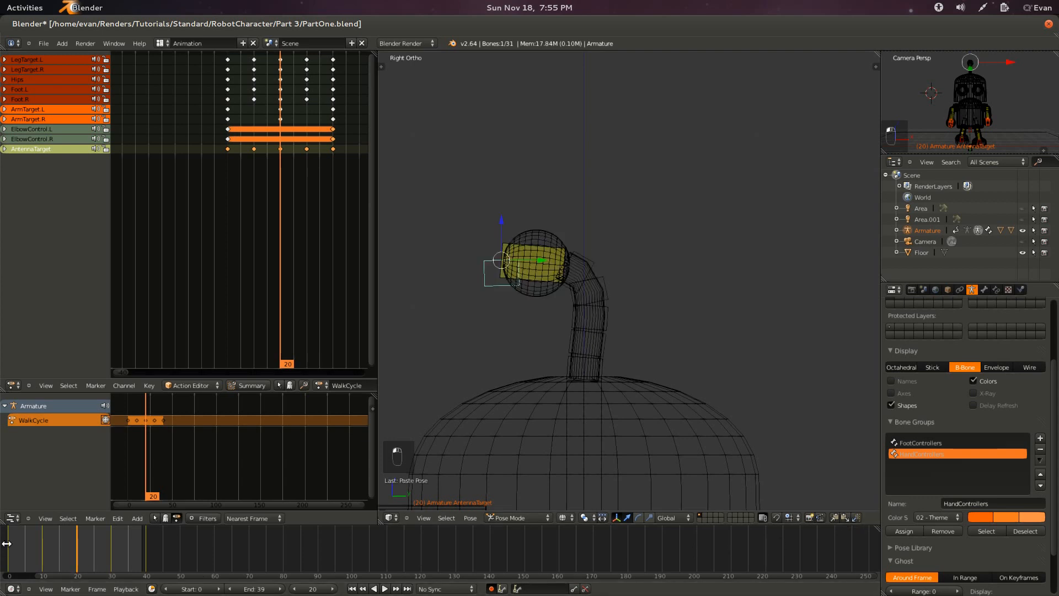
key(Down)
click(835, 518)
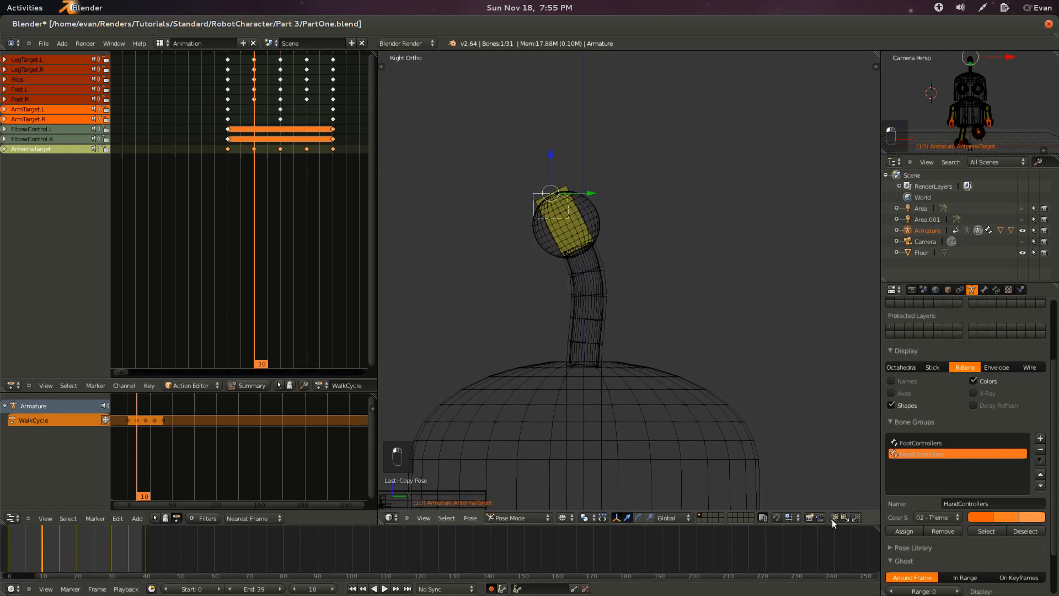
click(110, 565)
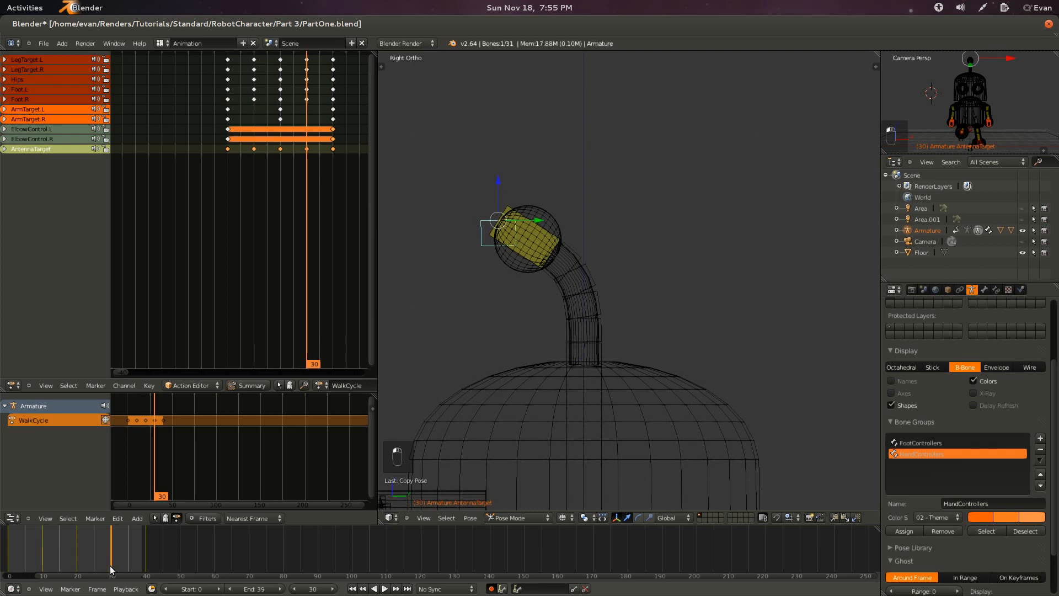
click(845, 518)
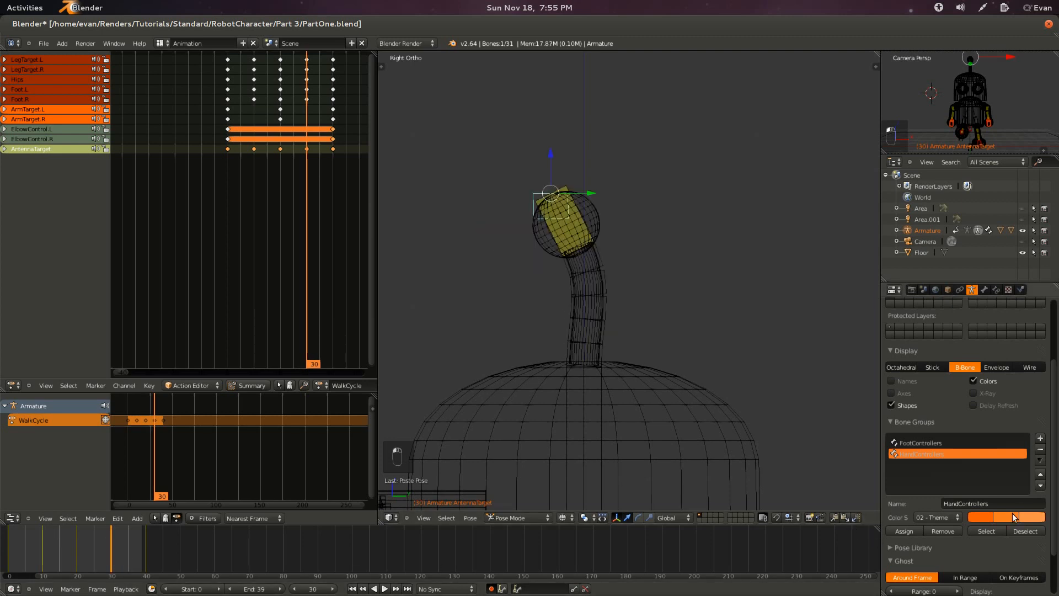
Copy the antenna target's pose at frame 20, paste it at frame 40, and save the file.
click(77, 561)
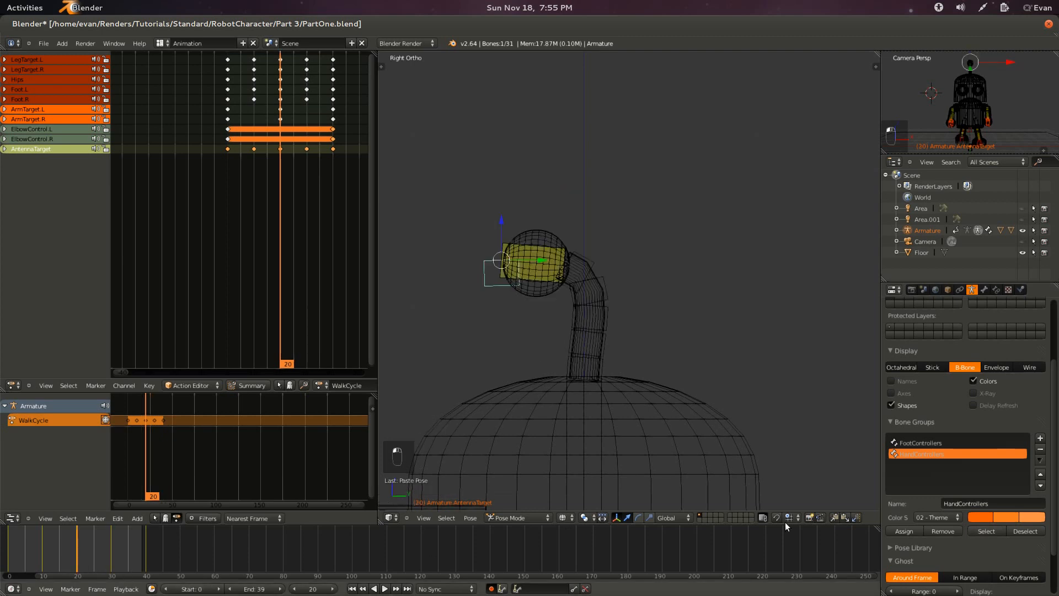
click(833, 518)
click(145, 558)
click(843, 518)
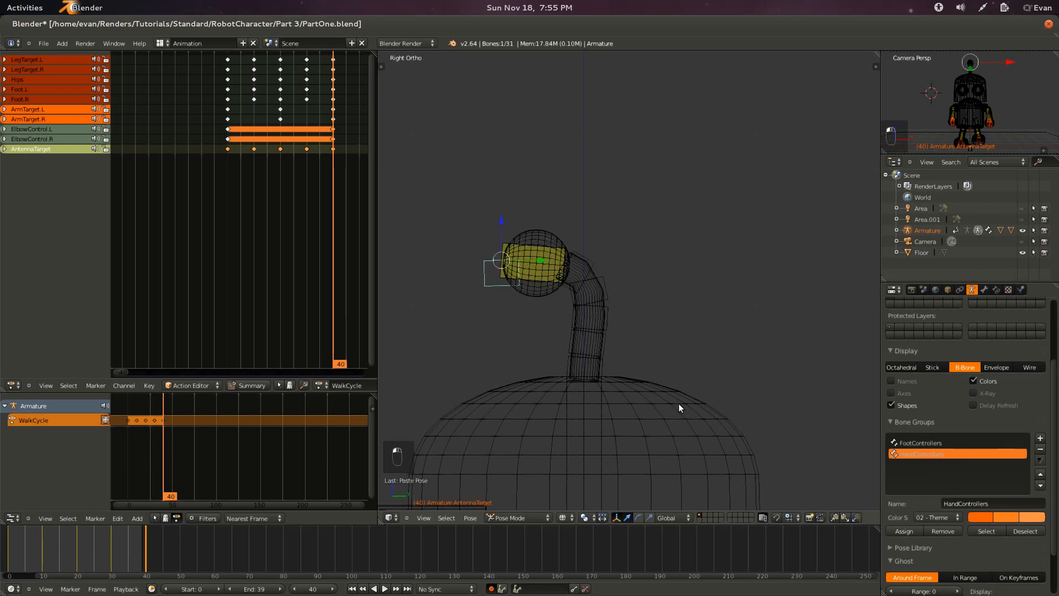
key(ctrl+s)
Play back the walk cycle in solid shading and check the stronger antenna bob from the front and side.
scroll(679, 403, down, 5)
key(alt+a)
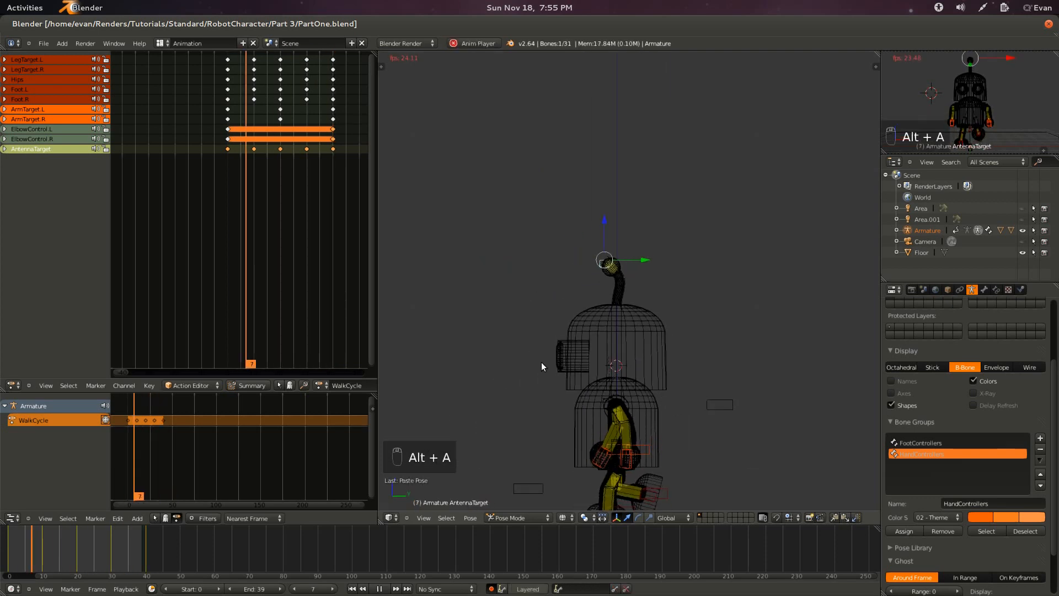
key(z)
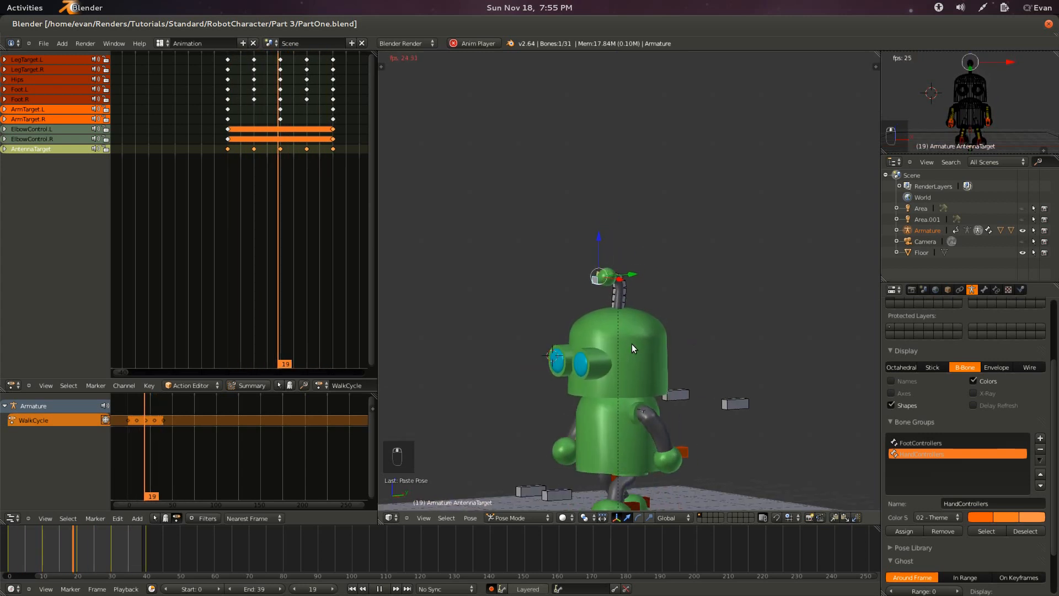
middle_drag(634, 343, 604, 344)
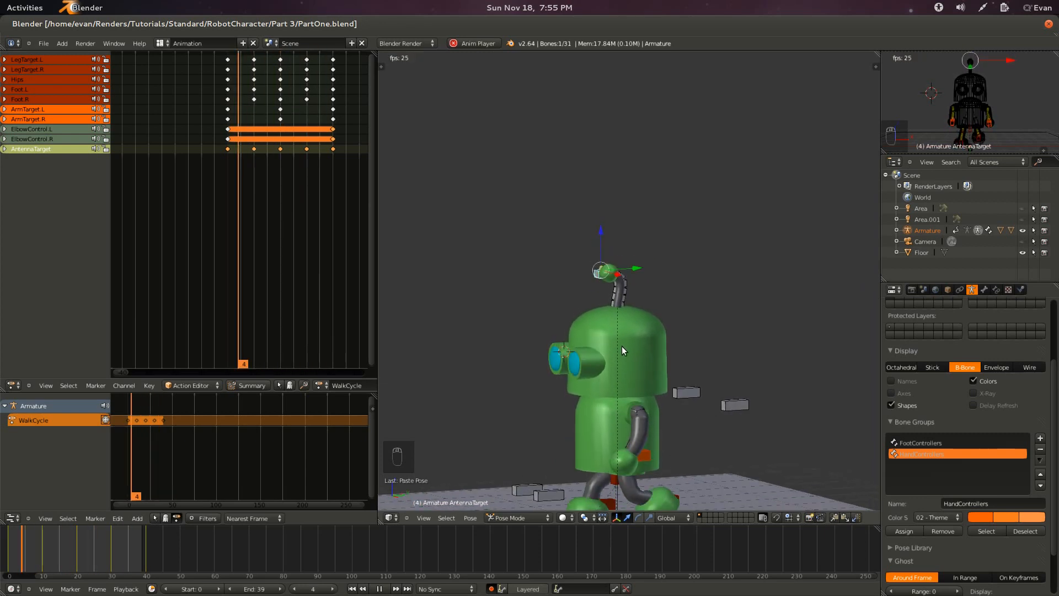
key(KP_1)
key(KP_3)
key(ctrl+s)
click(621, 345)
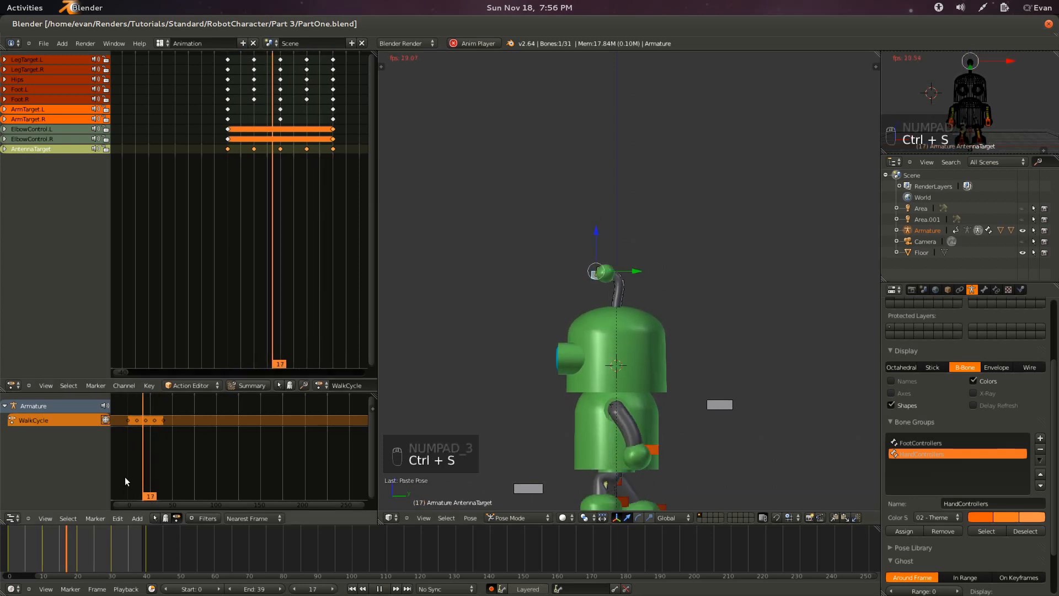
key(Escape)
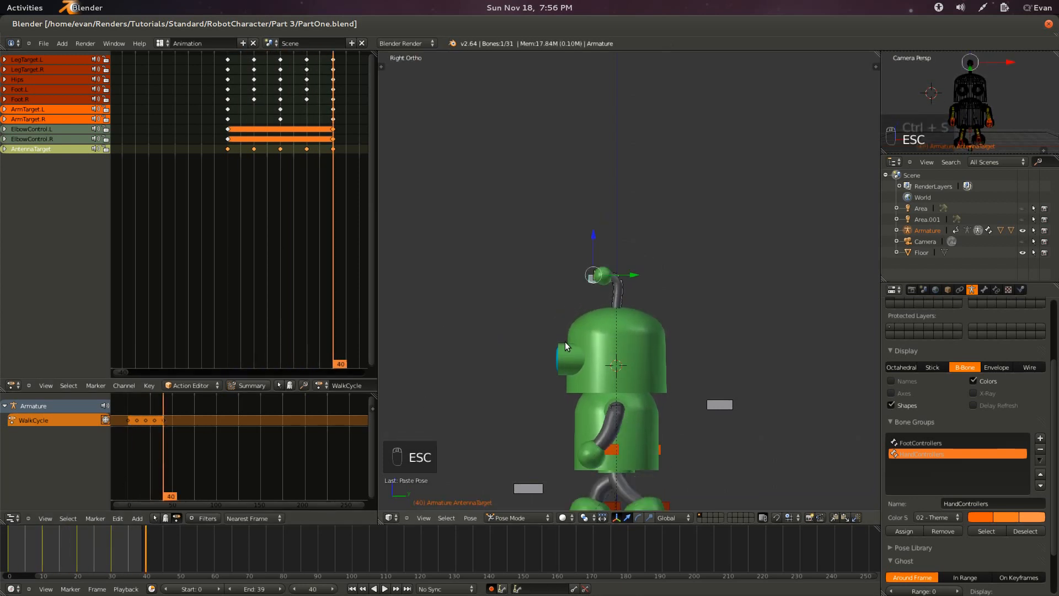
At frame 0, in the wireframe right view, raise the antenna target and shift it slightly backward to reduce the droop.
scroll(716, 329, up, 4)
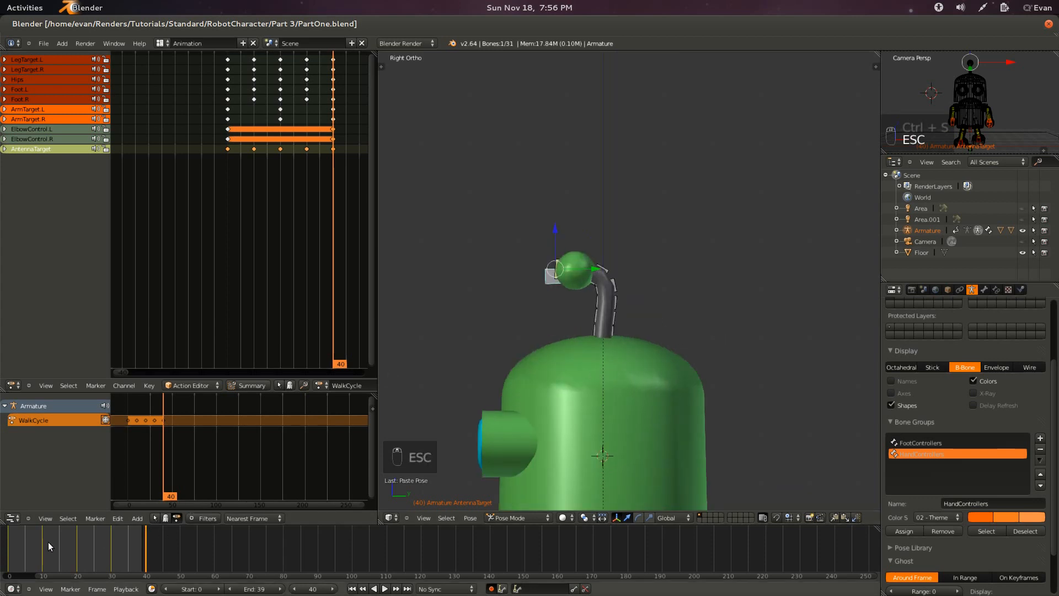
click(7, 547)
key(KP_1)
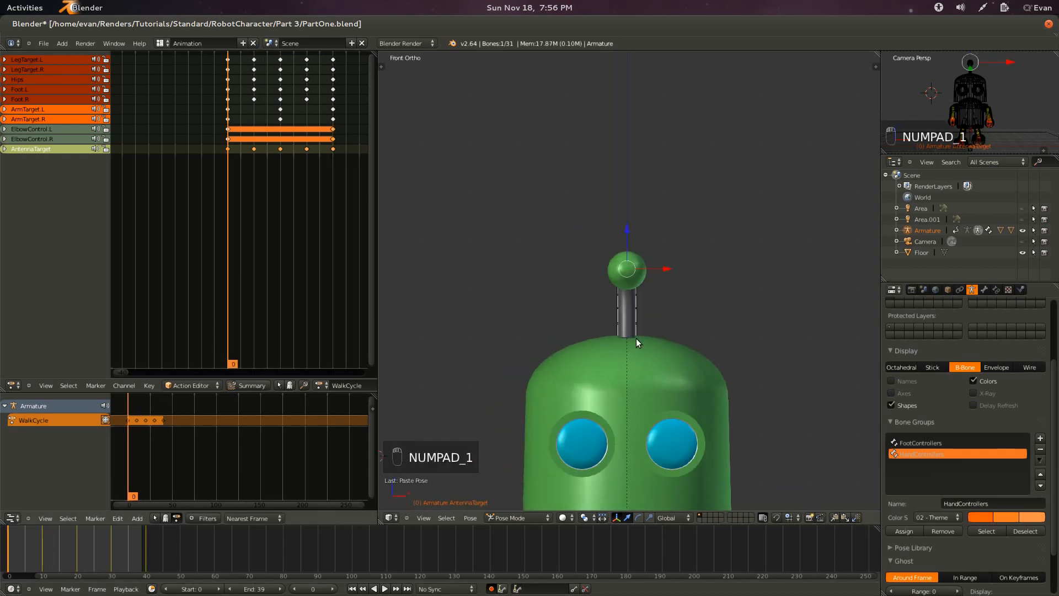
key(KP_3)
key(KP_Decimal)
key(z)
key(g)
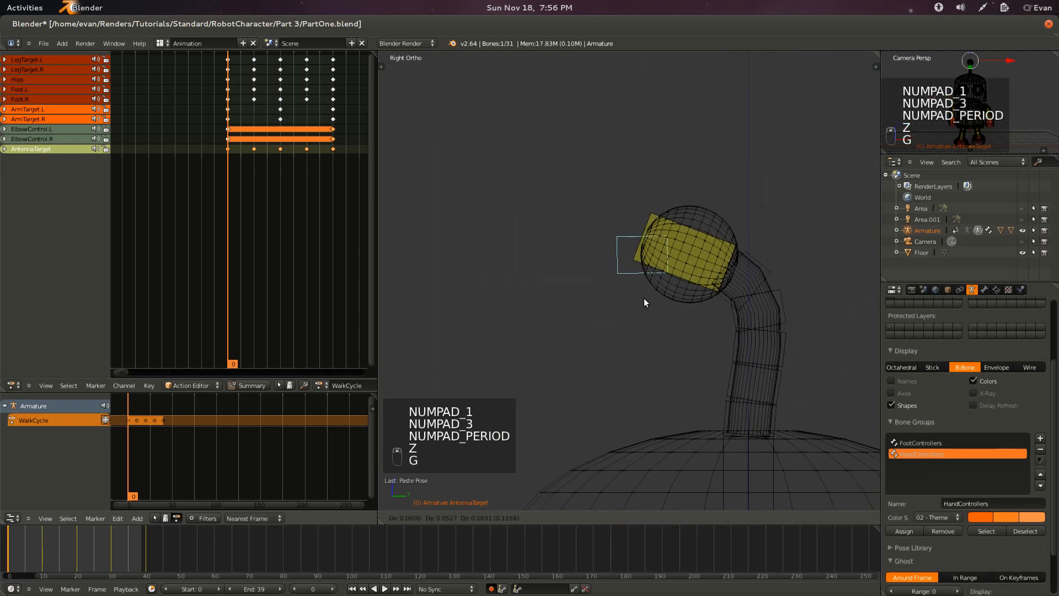
click(667, 263)
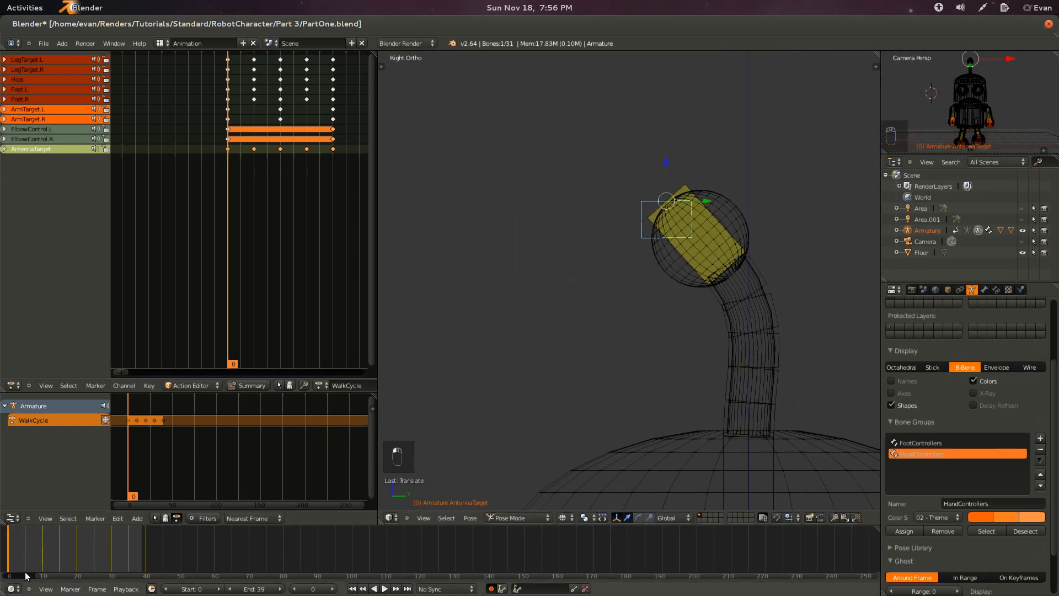
Copy the antenna target's raised pose at frame 0 and paste it at frame 20.
key(alt+a)
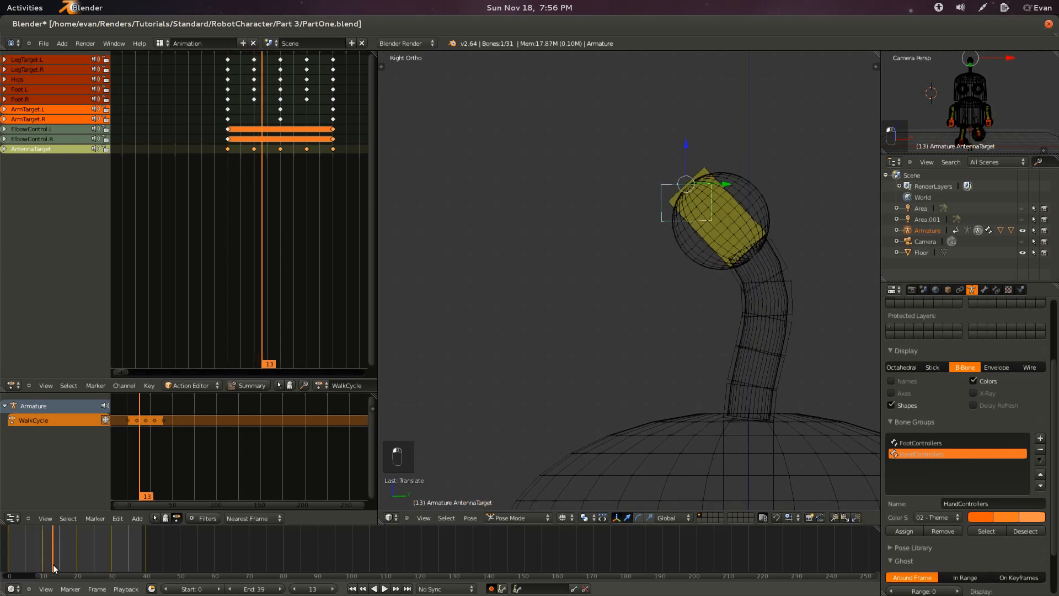
key(Escape)
key(ctrl+c)
click(80, 560)
key(Left)
click(844, 519)
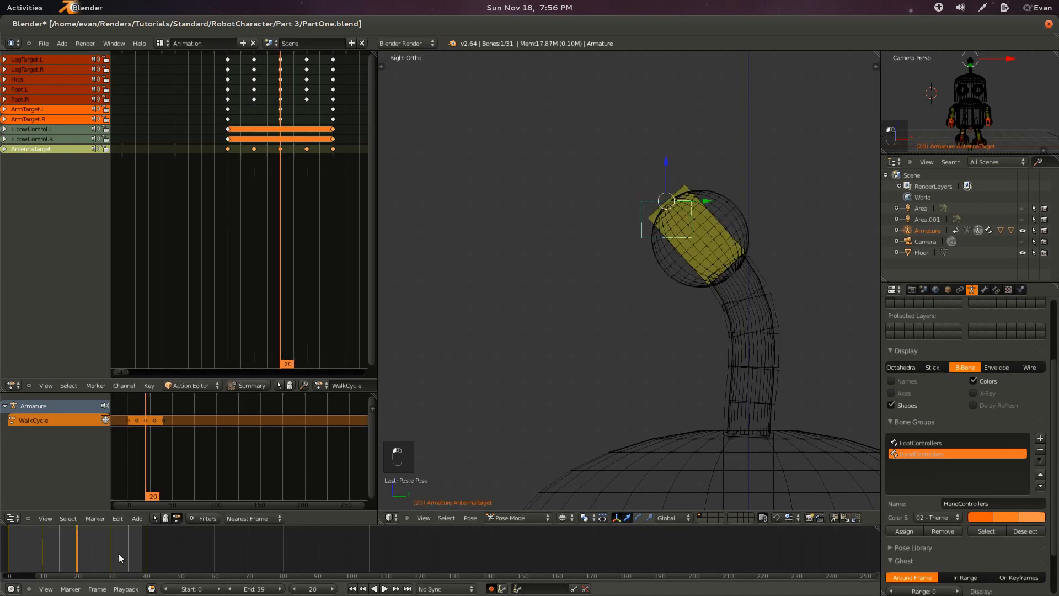
Copy the antenna target's pose at frame 40 and paste it at frame 20.
click(146, 560)
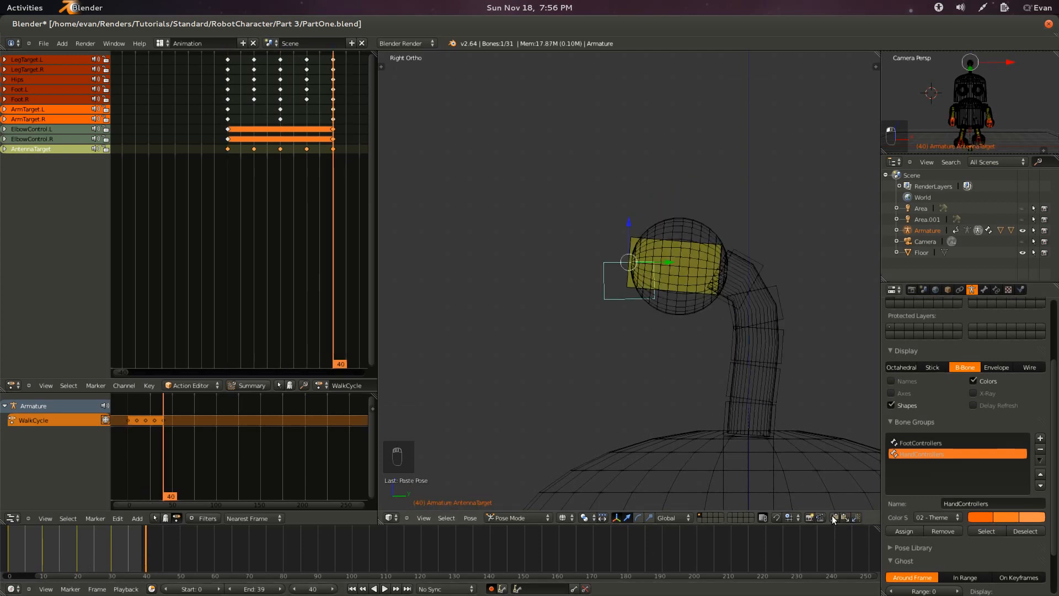
drag(72, 550, 76, 554)
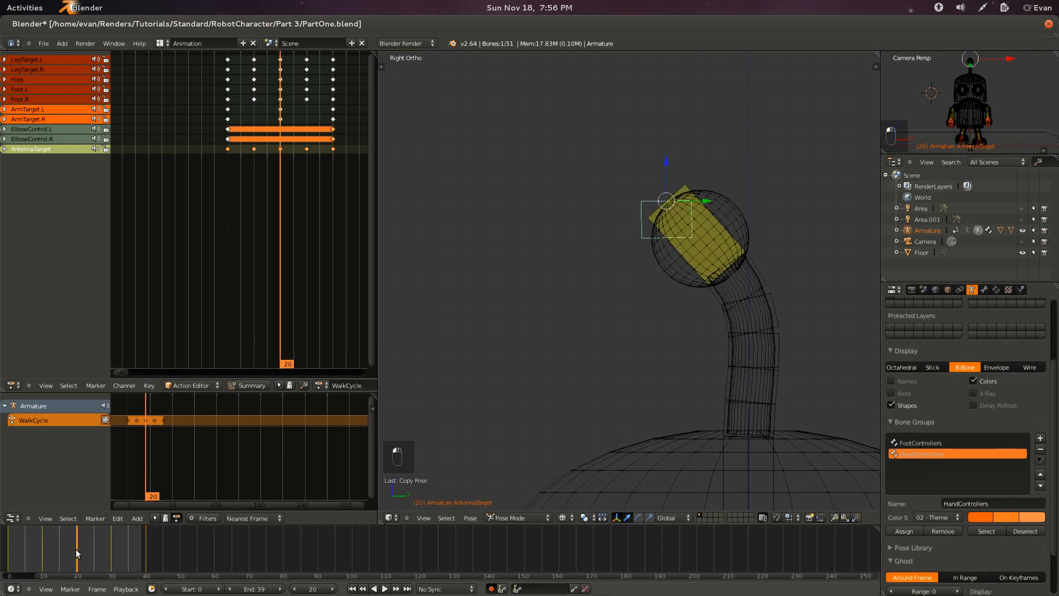
click(846, 518)
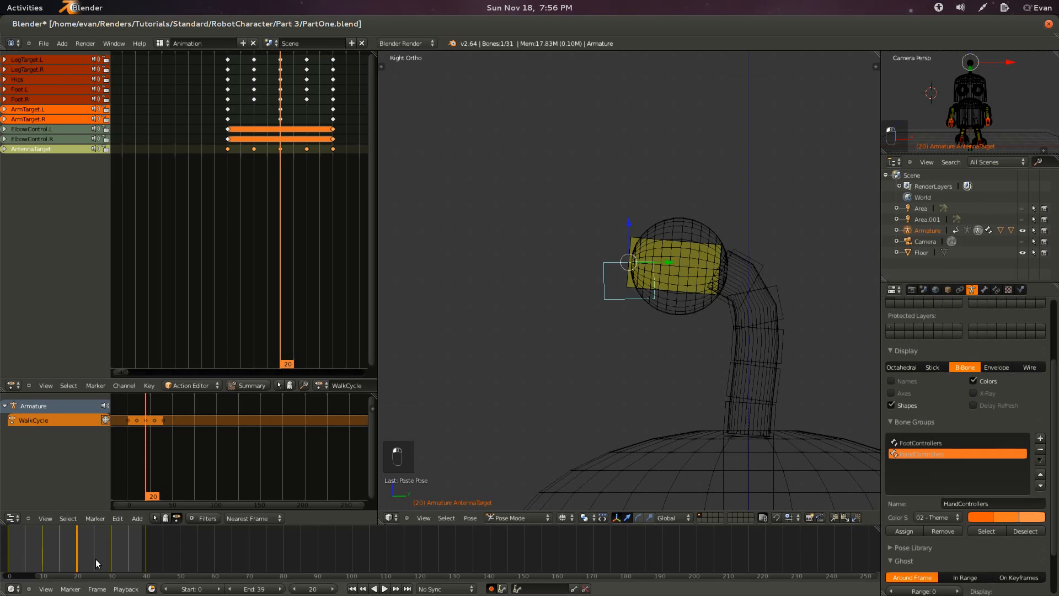
Copy the antenna target's pose at frame 0 again and paste it at frames 20 and 40.
drag(95, 559, 5, 556)
click(834, 518)
click(77, 548)
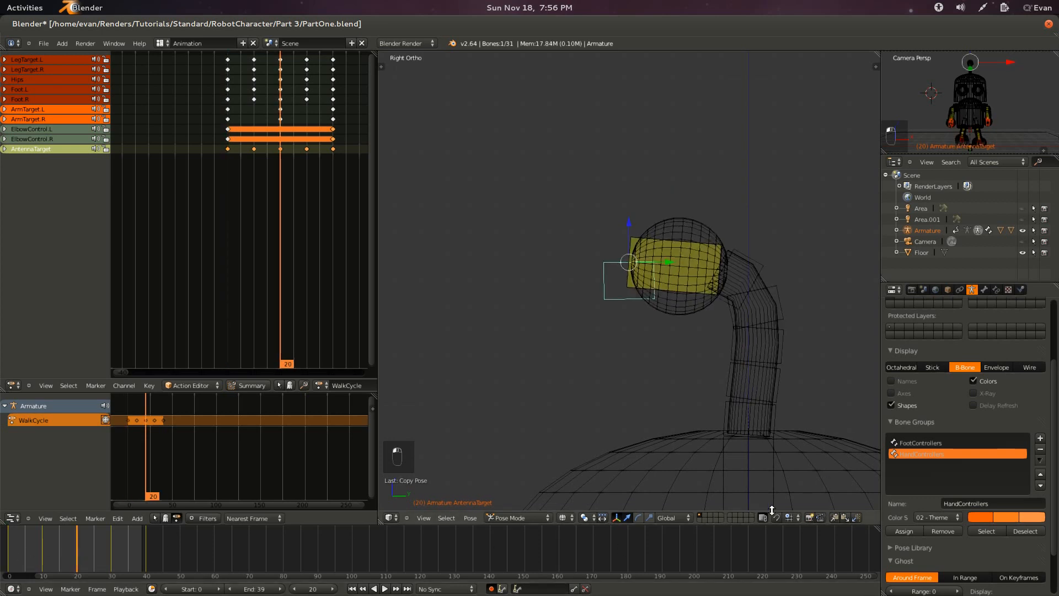
click(845, 518)
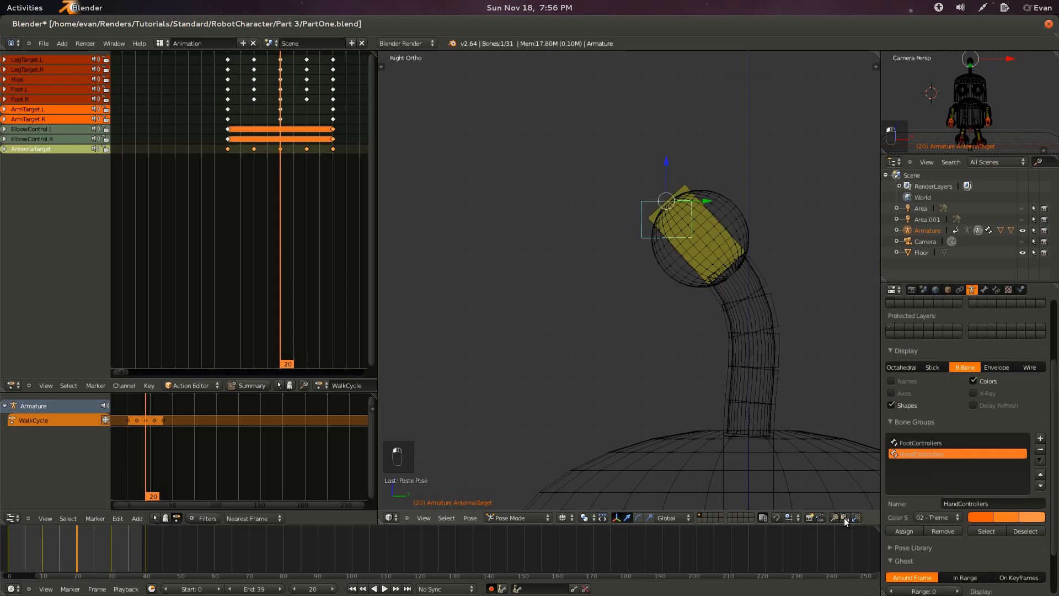
click(147, 562)
Play the whole robot's walk cycle in solid shading to check the adjusted antenna, and save the file.
key(alt+a)
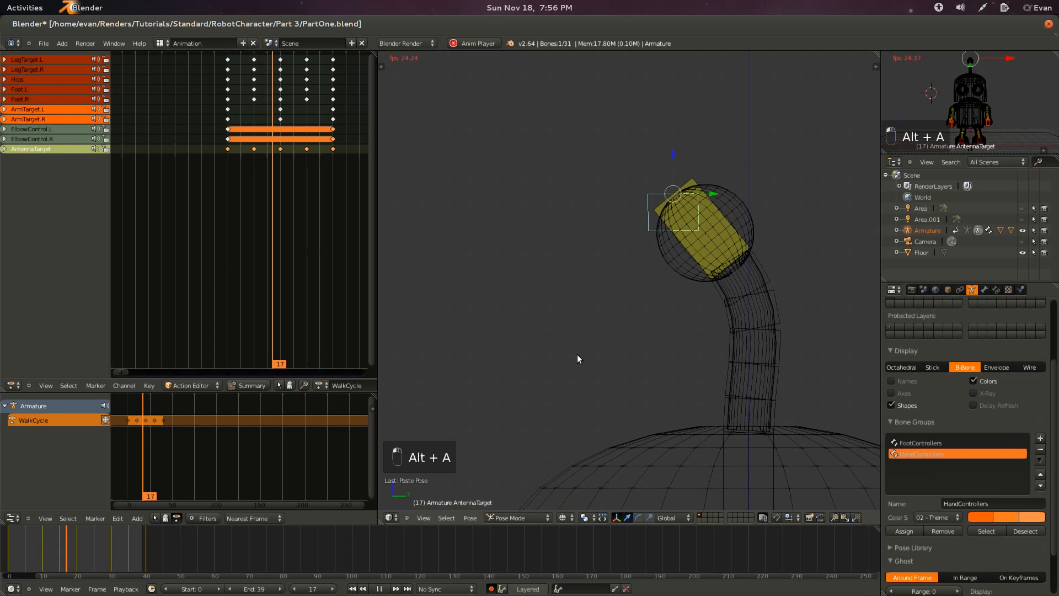
scroll(577, 354, down, 10)
key(z)
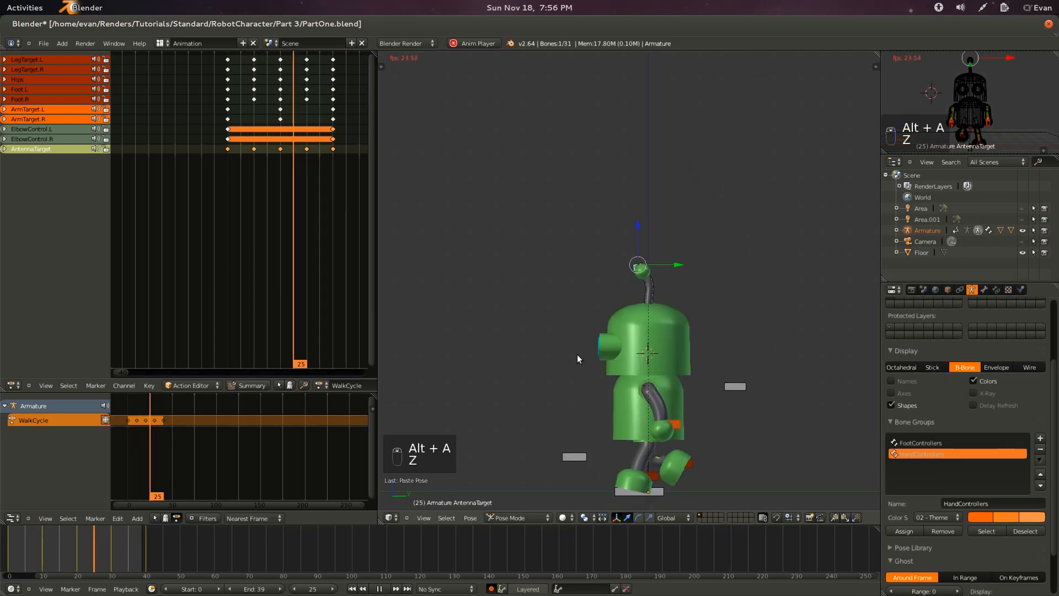
key(ctrl+s)
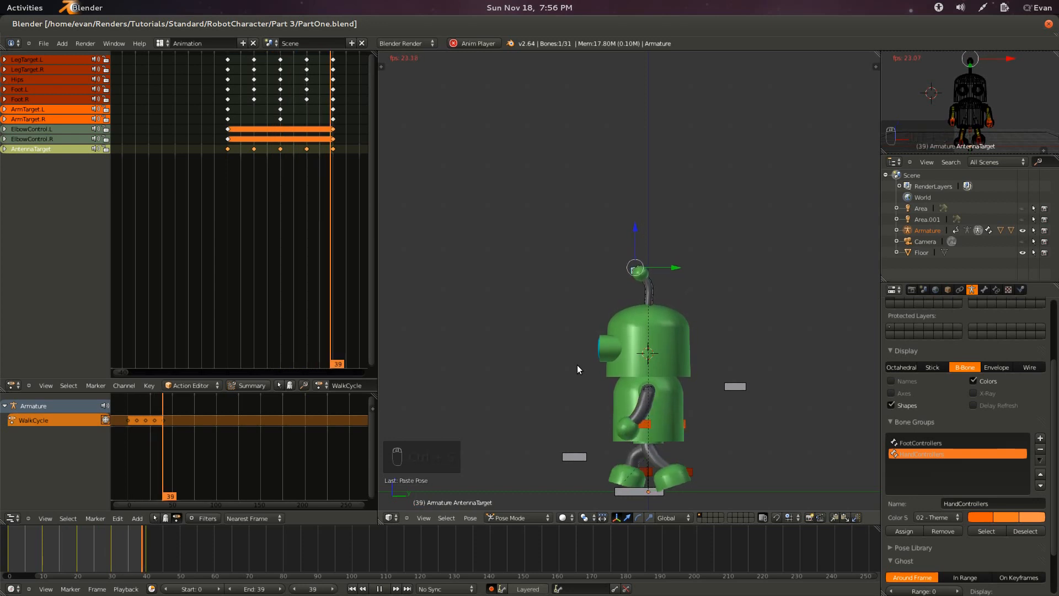
Push the armature's WalkCycle action down into its own NLA strip.
scroll(180, 466, down, 3)
scroll(180, 463, up, 2)
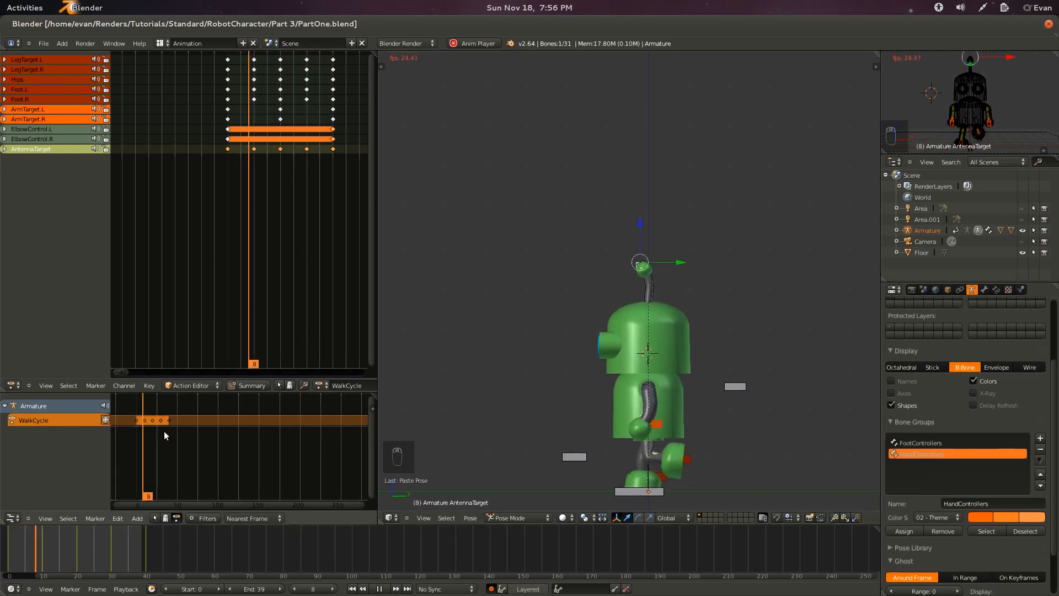
click(105, 421)
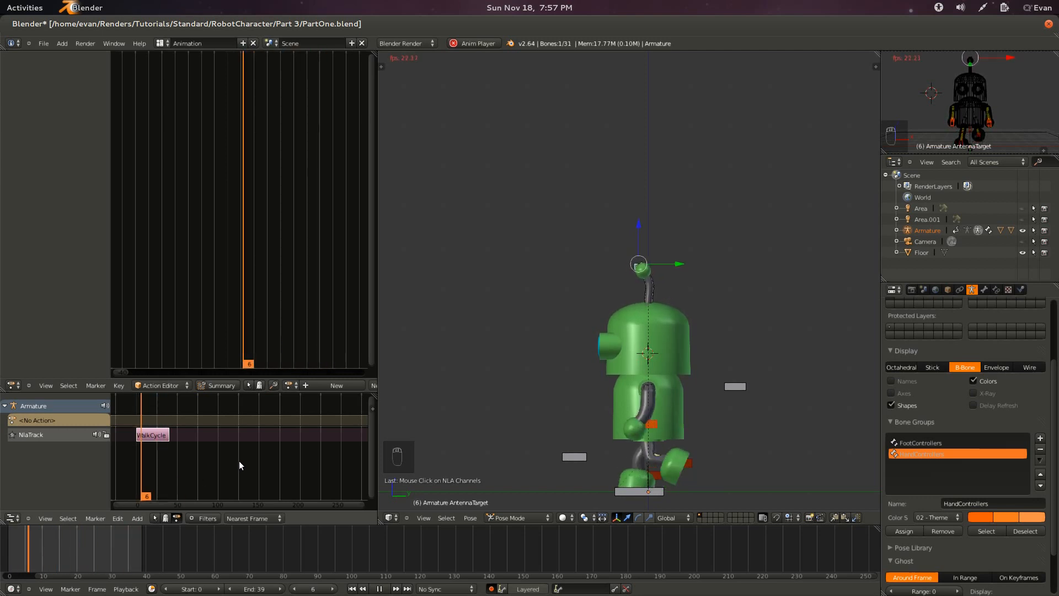
Rename the NLA track holding the WalkCycle strip as MainTrack and save the file.
key(n)
click(333, 429)
text(Track1)
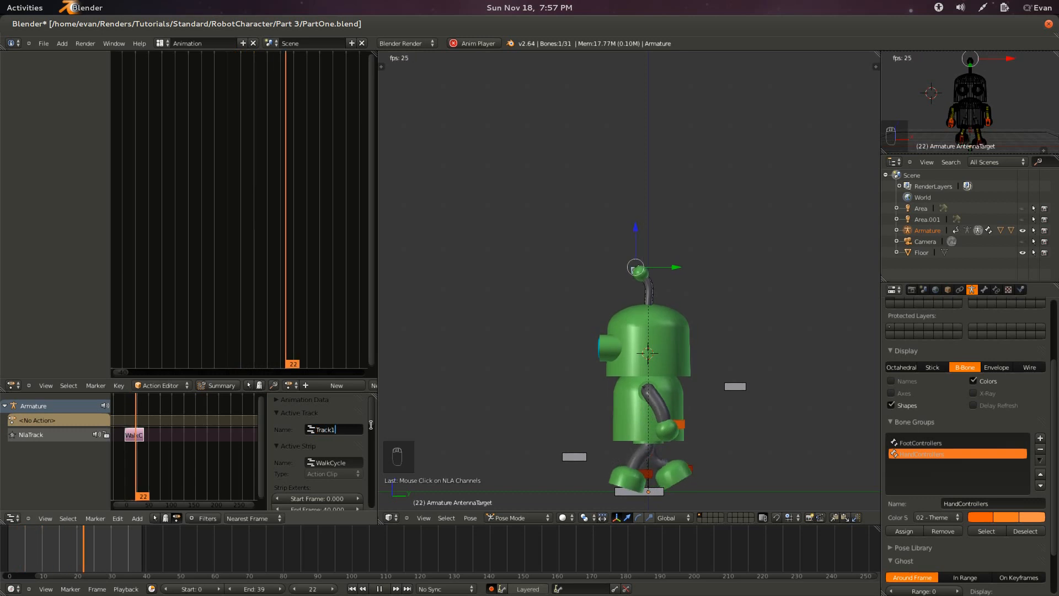
key(BackSpace)
key(BackSpace)
key(BackSpace)
key(BackSpace)
key(BackSpace)
text(Main)
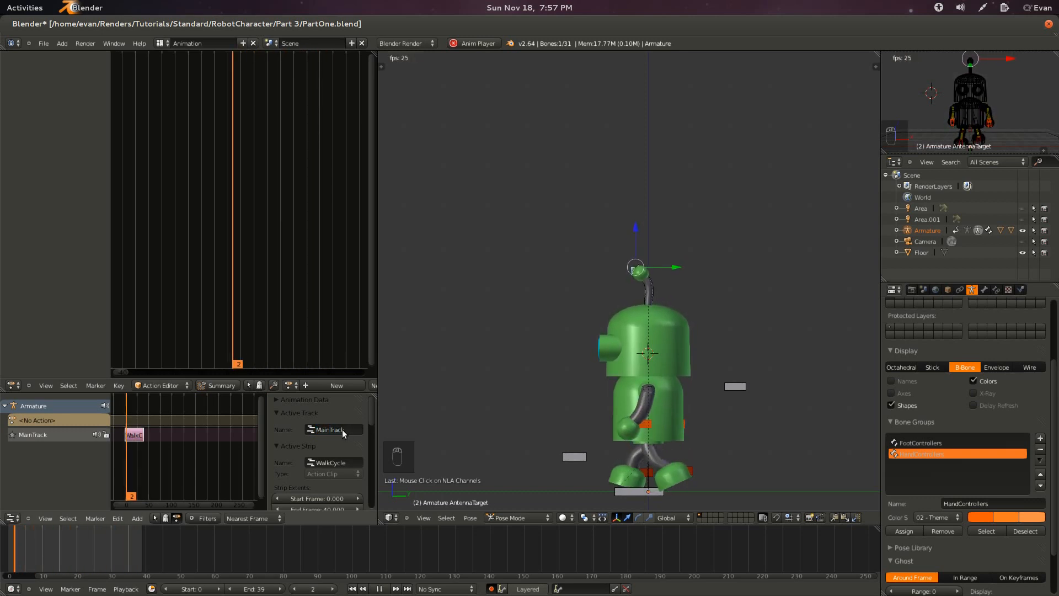
key(ctrl+s)
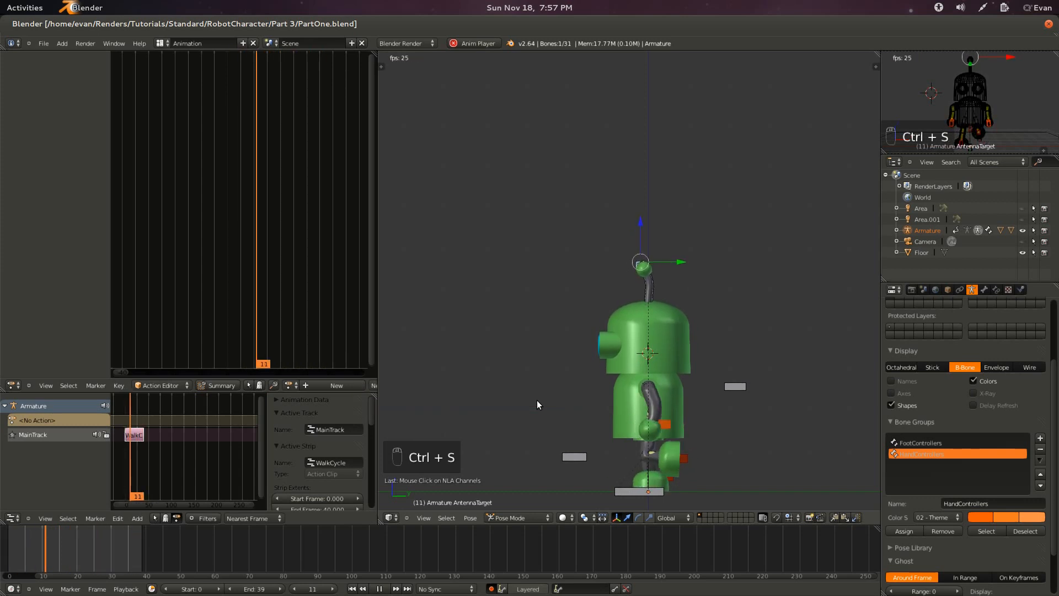
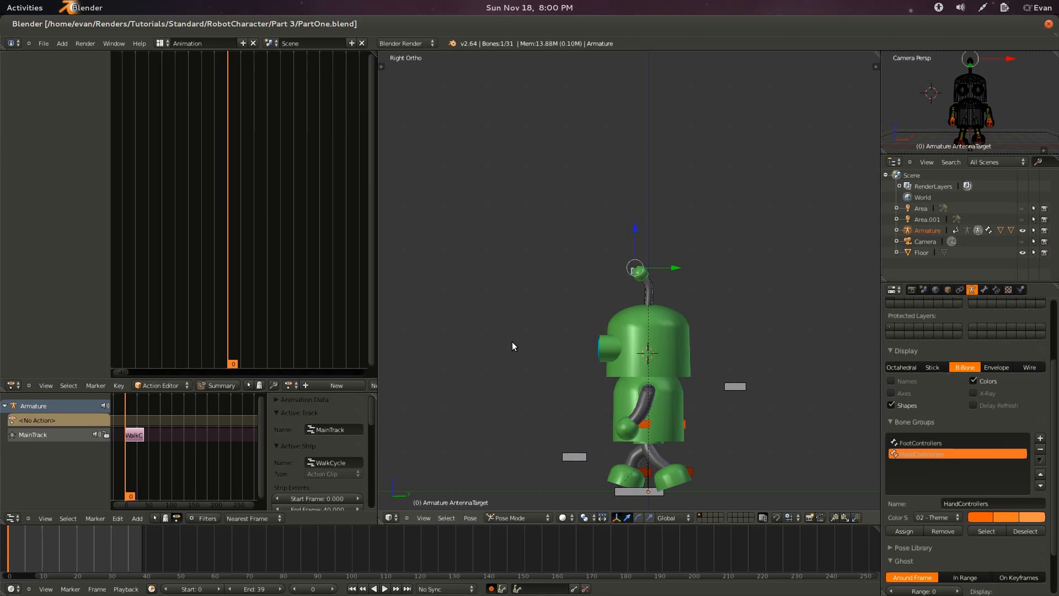
Create a new armature action named RunCycle and save the file.
click(349, 384)
double_click(342, 385)
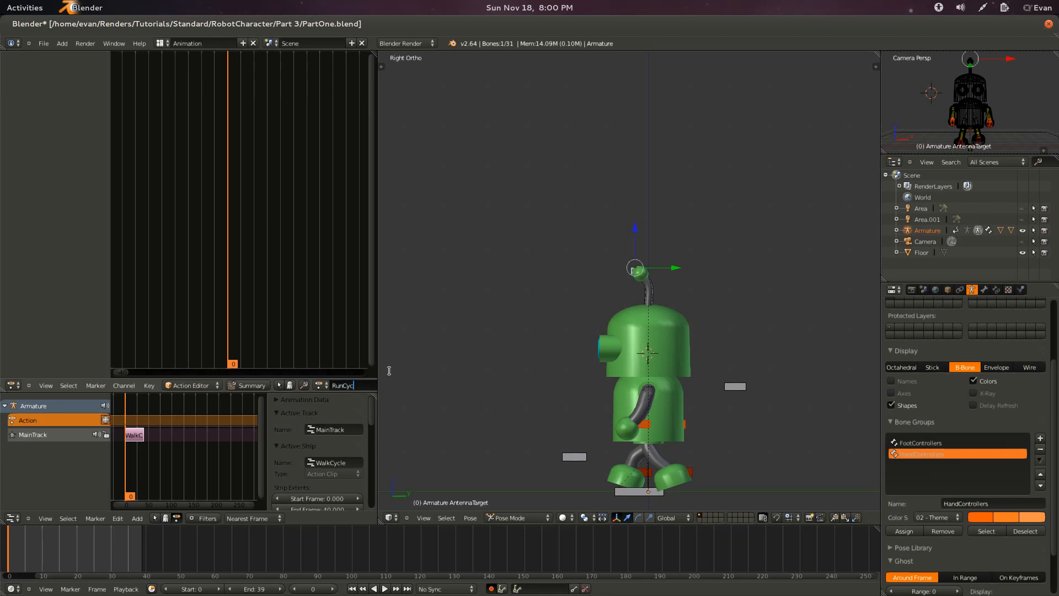
key(ctrl+s)
key(Return)
key(ctrl+KP_2)
key(ctrl+KP_2)
key(ctrl+KP_2)
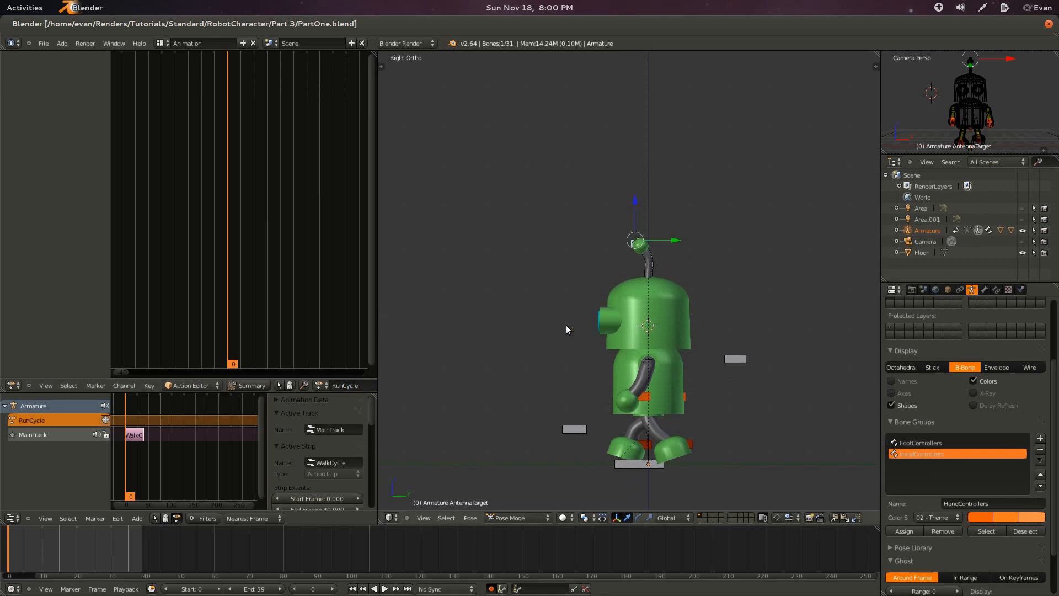
key(ctrl+KP_6)
key(ctrl+KP_2)
key(ctrl+KP_2)
key(ctrl+KP_2)
key(ctrl+KP_6)
key(ctrl+KP_6)
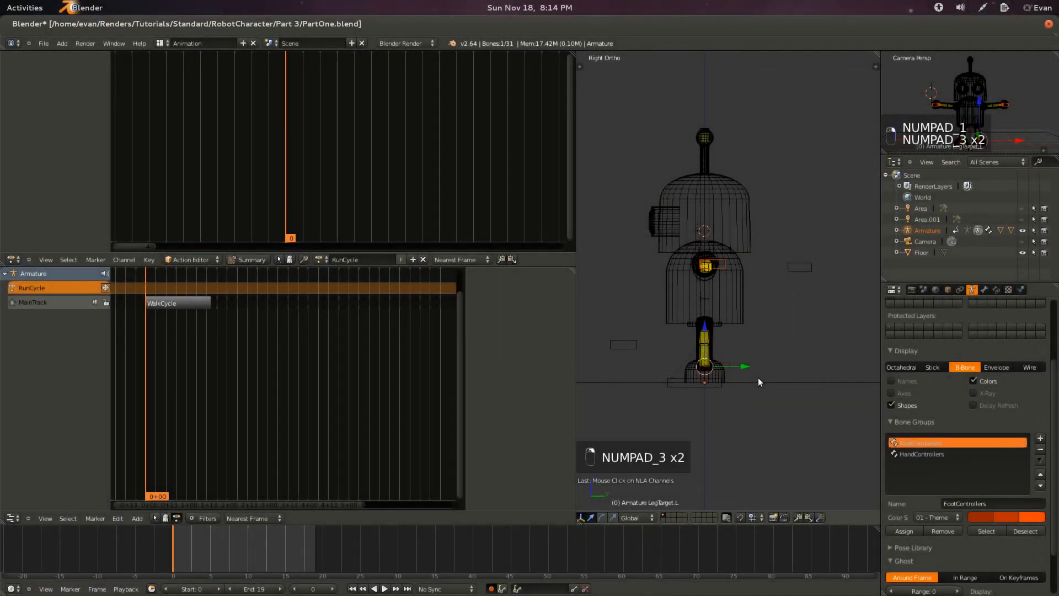
Load the WalkCycle action on the armature and view the robot's pose in solid shading.
scroll(739, 393, up, 2)
key(z)
mouse_move(740, 422)
middle_down()
mouse_move(727, 436)
mouse_move(726, 418)
middle_up()
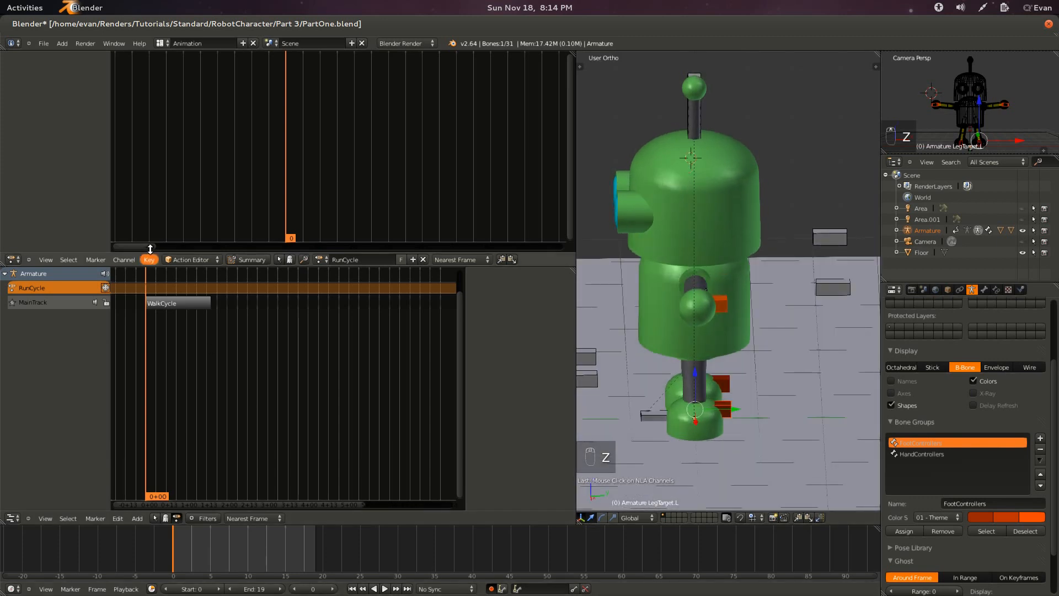
click(323, 259)
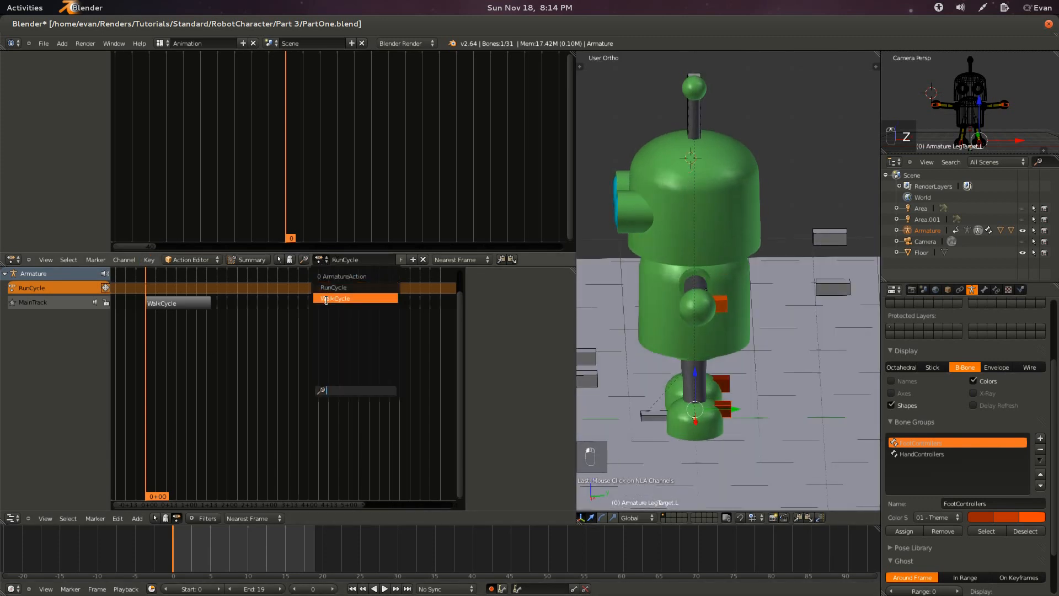
click(327, 300)
mouse_move(146, 361)
mouse_down()
mouse_move(160, 363)
mouse_move(144, 365)
mouse_up()
middle_drag(669, 402, 696, 456)
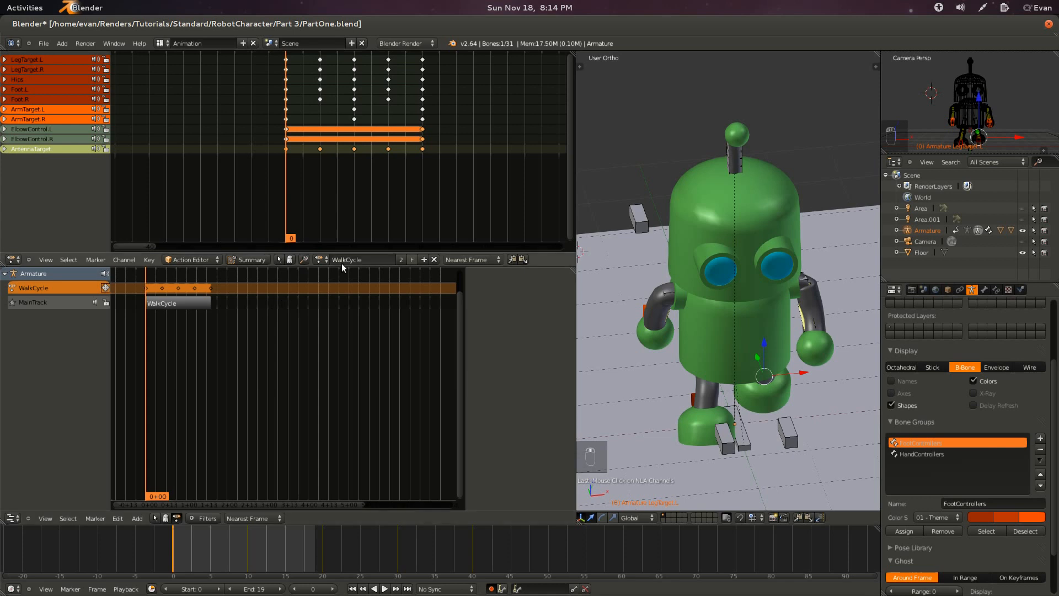
Switch the armature back to the RunCycle action and view the robot from another angle.
click(320, 259)
click(340, 288)
middle_drag(742, 407, 659, 382)
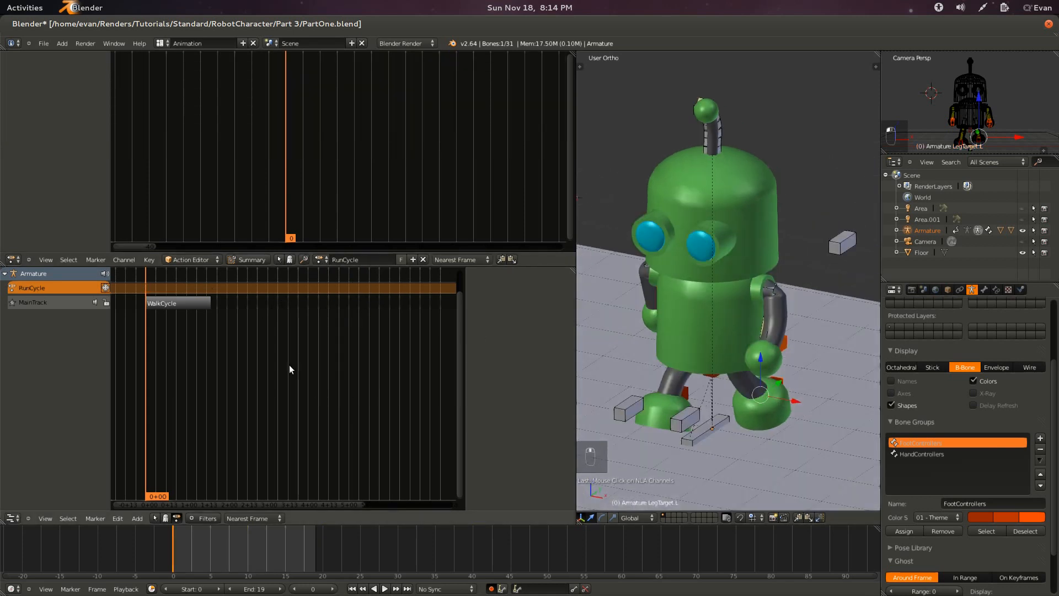
click(325, 260)
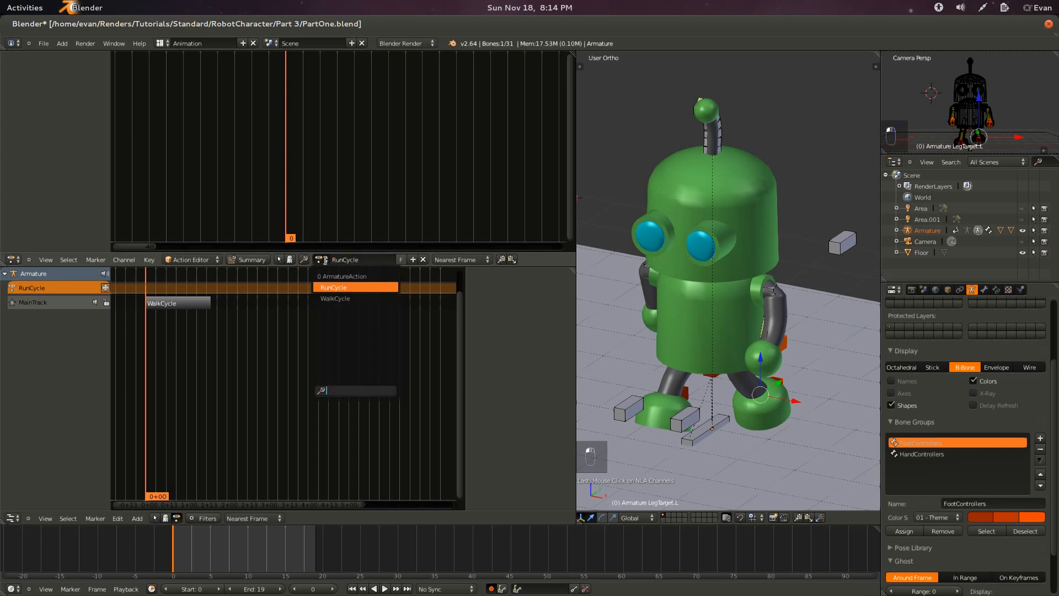
scroll(689, 381, down, 2)
middle_drag(719, 388, 701, 377)
With automatic keyframing turned off, clear the location of all the armature's bones and save the file.
click(491, 589)
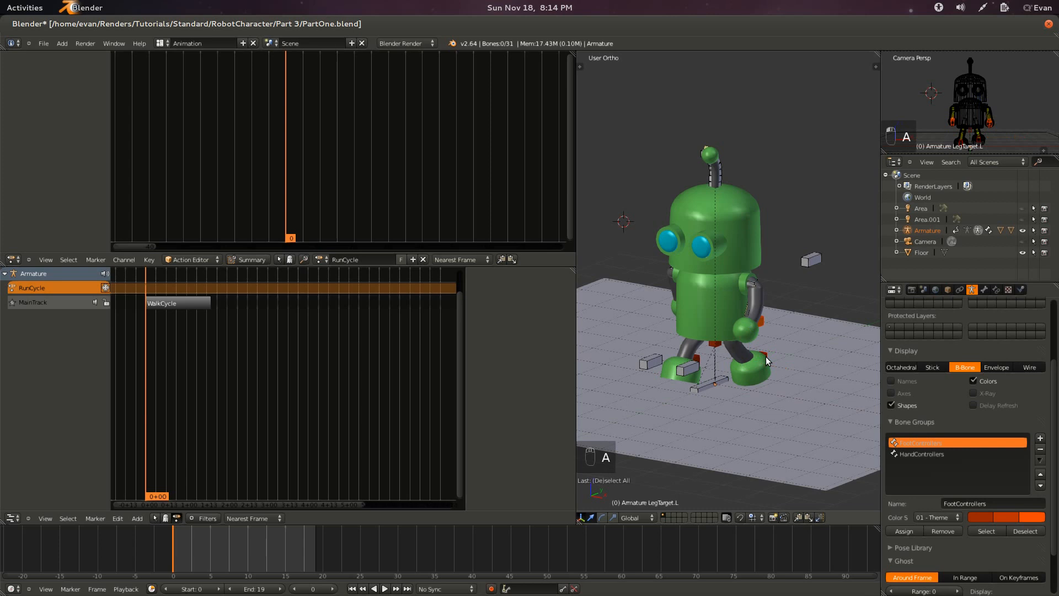
key(a)
key(alt+g)
key(ctrl+s)
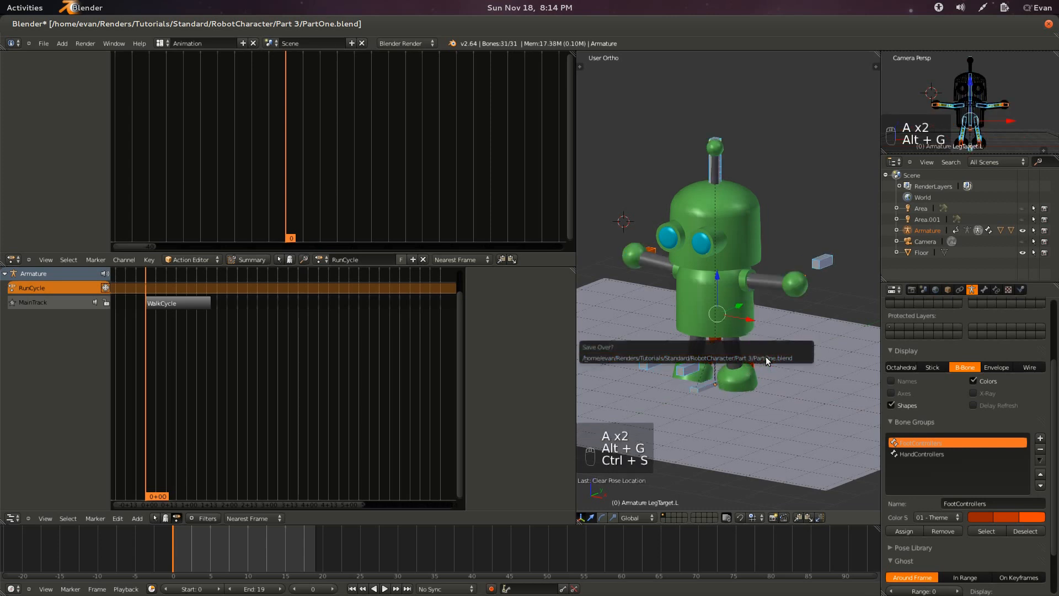
key(a)
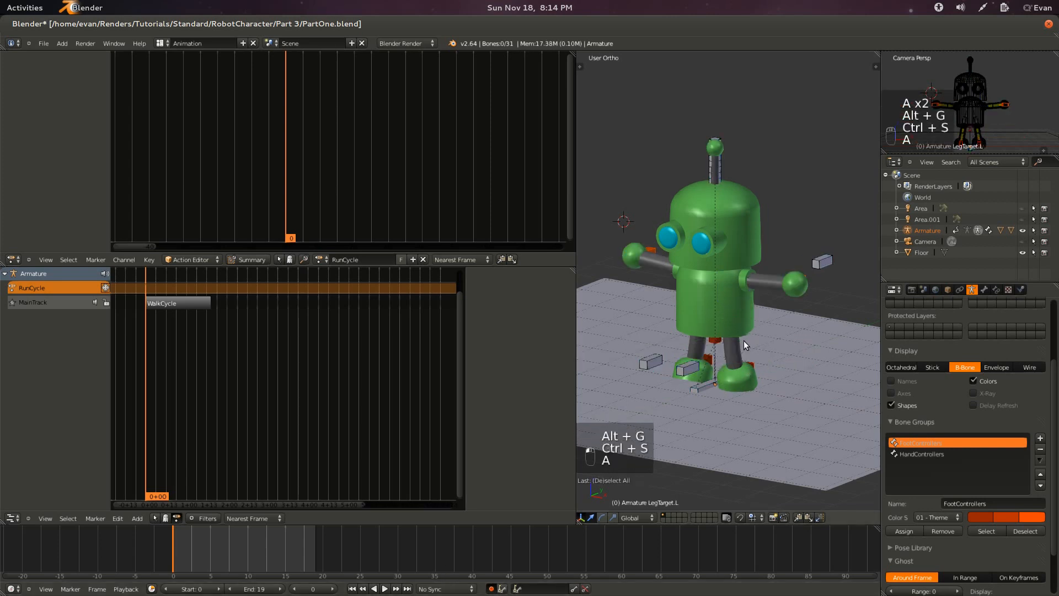
key(ctrl+s)
click(744, 341)
Clear the rotation of all bones, save the file, and turn automatic keyframing back on.
middle_drag(715, 376, 744, 378)
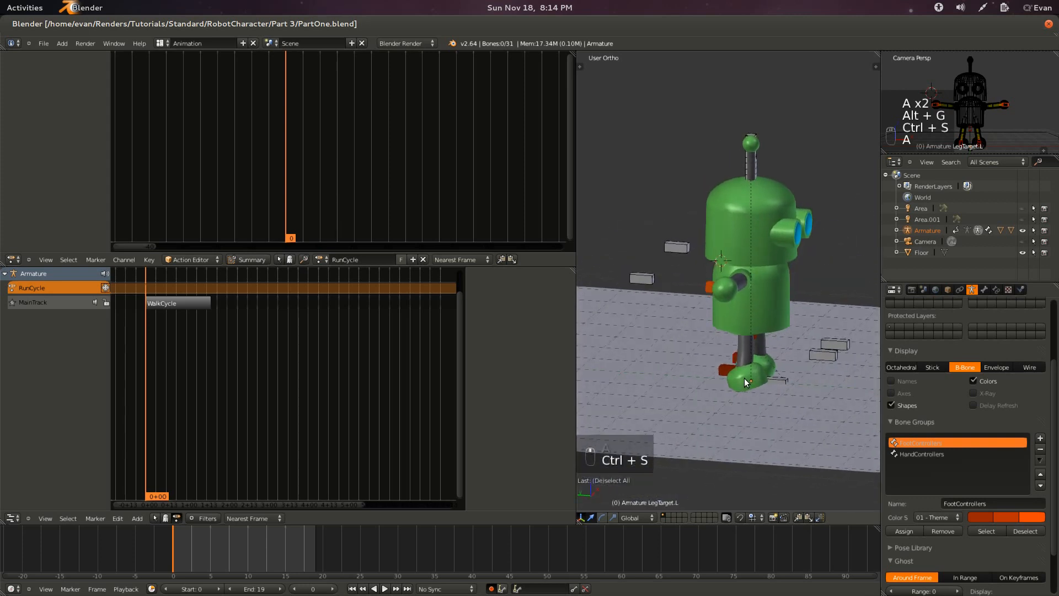
key(a)
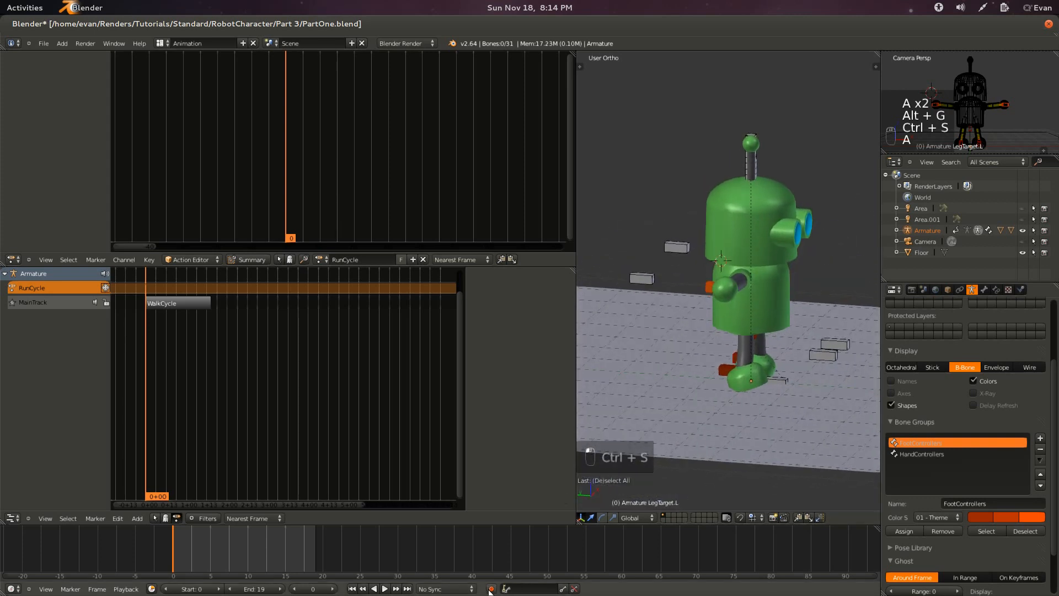
key(alt+r)
right_click(729, 343)
key(ctrl+s)
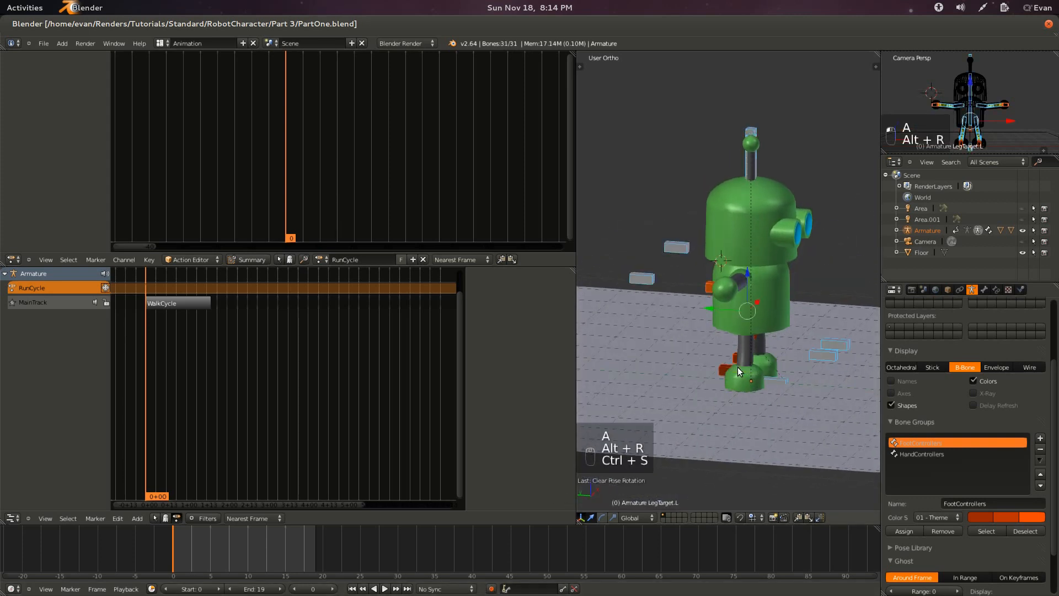
click(490, 588)
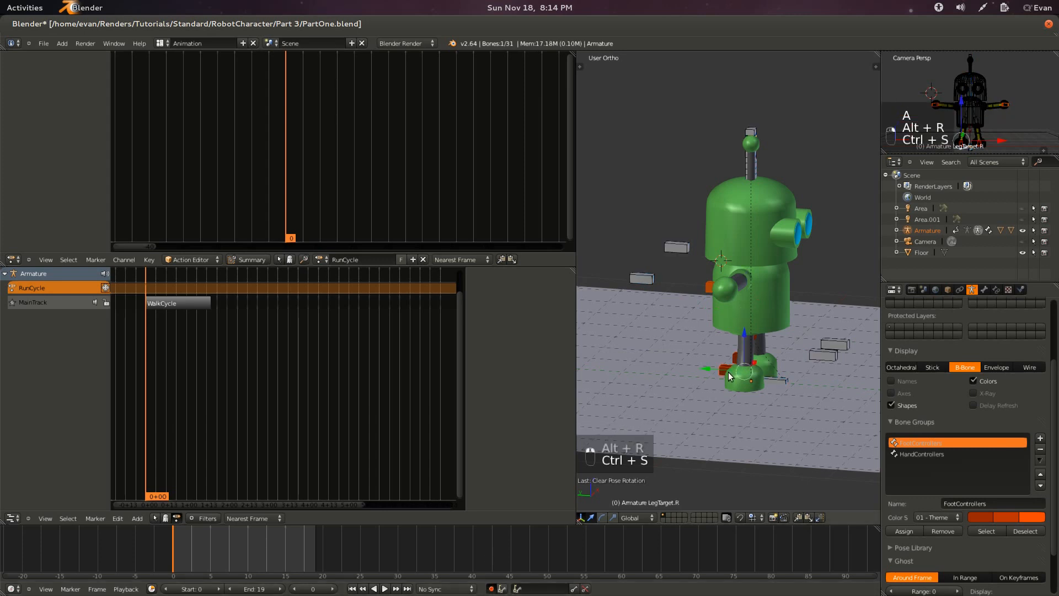
In the wireframe right view, move LegTarget.R forward and up at frame 0 to lift the right leg.
key(KP_1)
key(KP_3)
key(z)
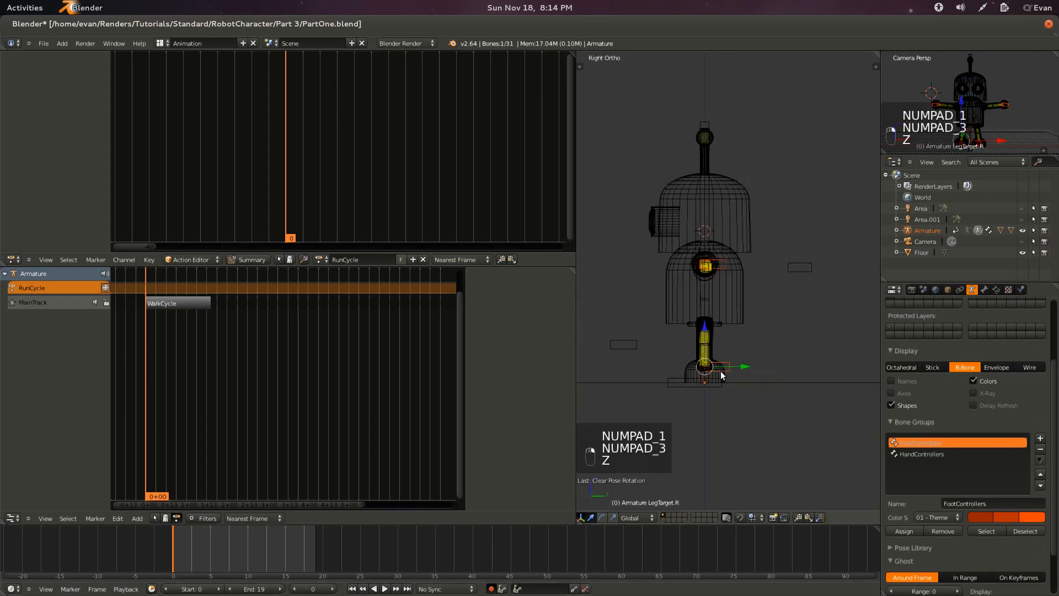
key(g)
click(700, 386)
scroll(702, 387, up, 1)
key(g)
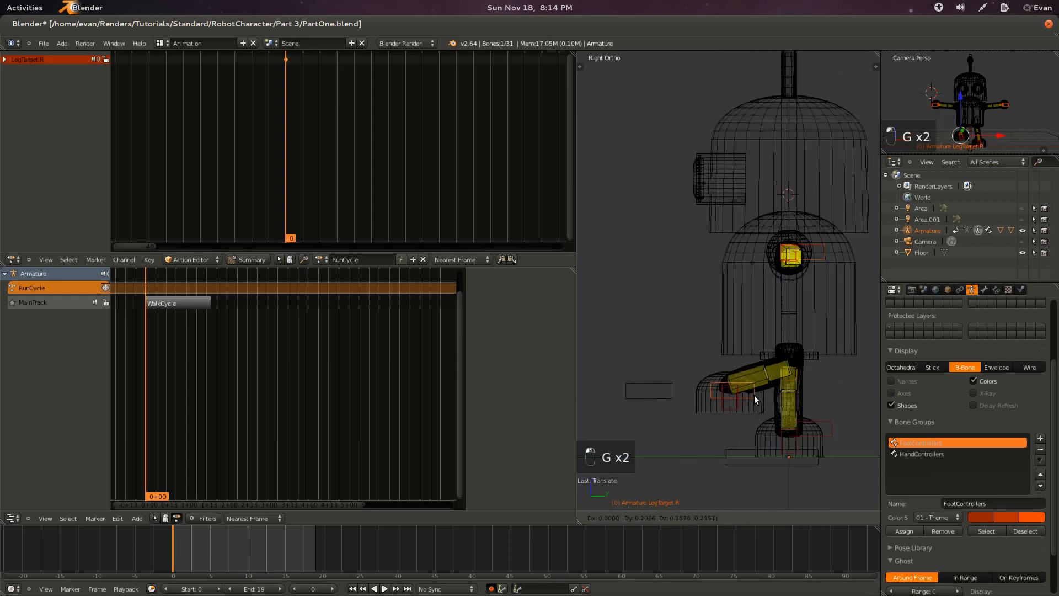
click(782, 397)
Tilt the right foot so its toes point up and move LegTarget.R slightly further forward.
right_click(751, 408)
key(r)
click(719, 404)
key(KP_Decimal)
scroll(725, 321, down, 8)
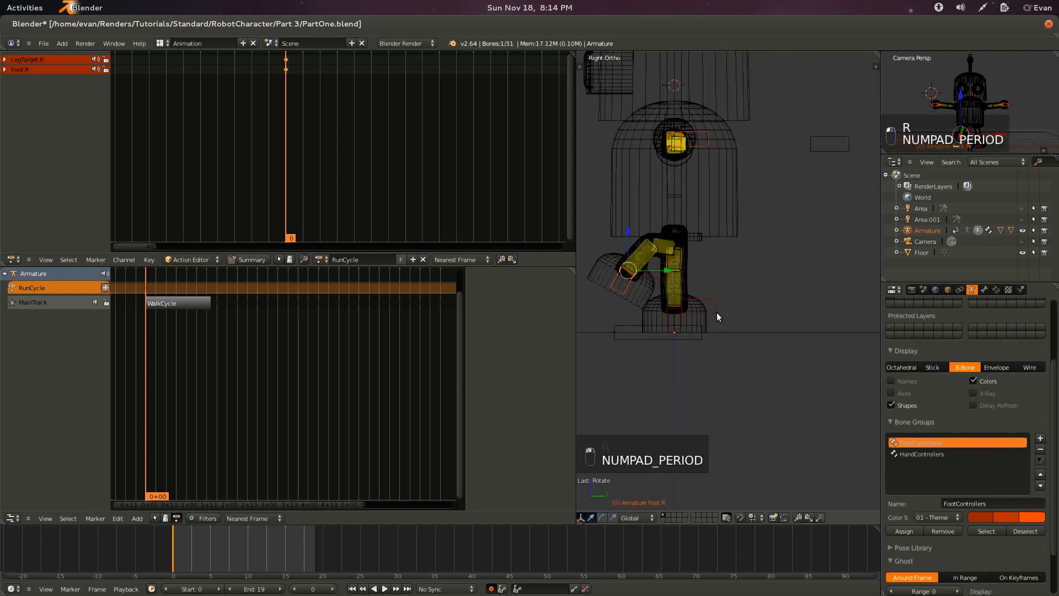
shift+scroll(707, 312, up, 3)
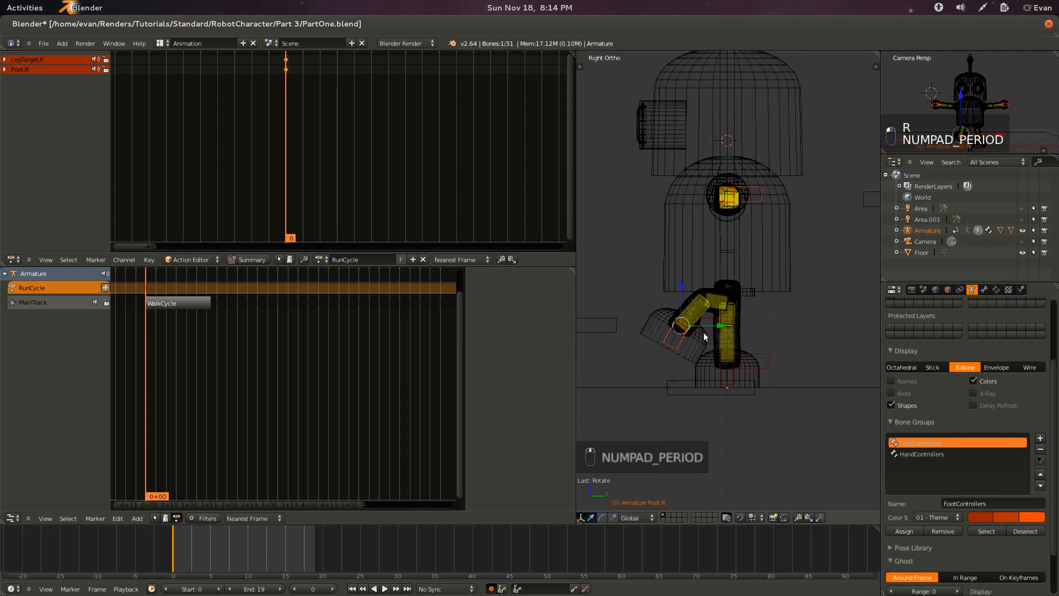
right_click(712, 333)
key(g)
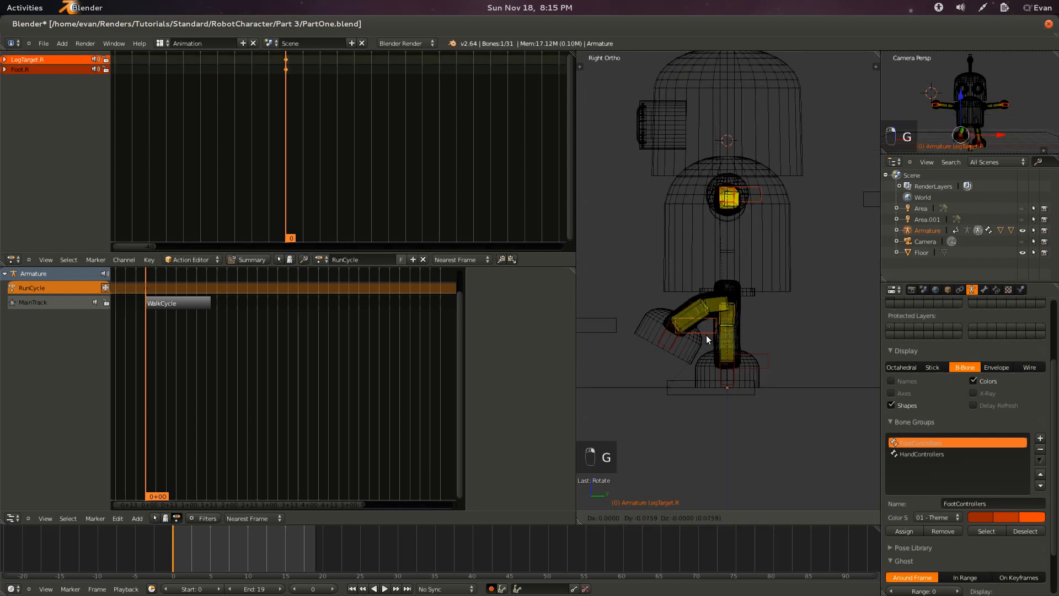
click(708, 335)
Move LegTarget.L up and behind the robot, and rotate the left foot so its toes point down.
right_click(768, 358)
key(g)
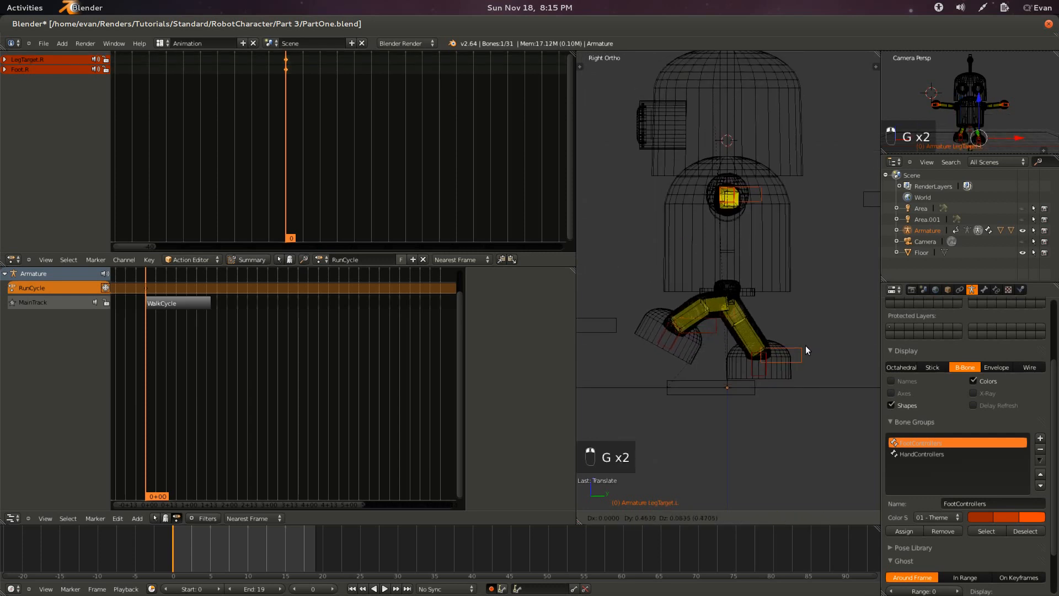
click(828, 335)
right_click(774, 358)
key(r)
click(811, 348)
right_click(813, 347)
key(g)
click(822, 343)
Raise the Hips bone slightly along the global Z axis at frame 0 and save the file.
right_click(738, 314)
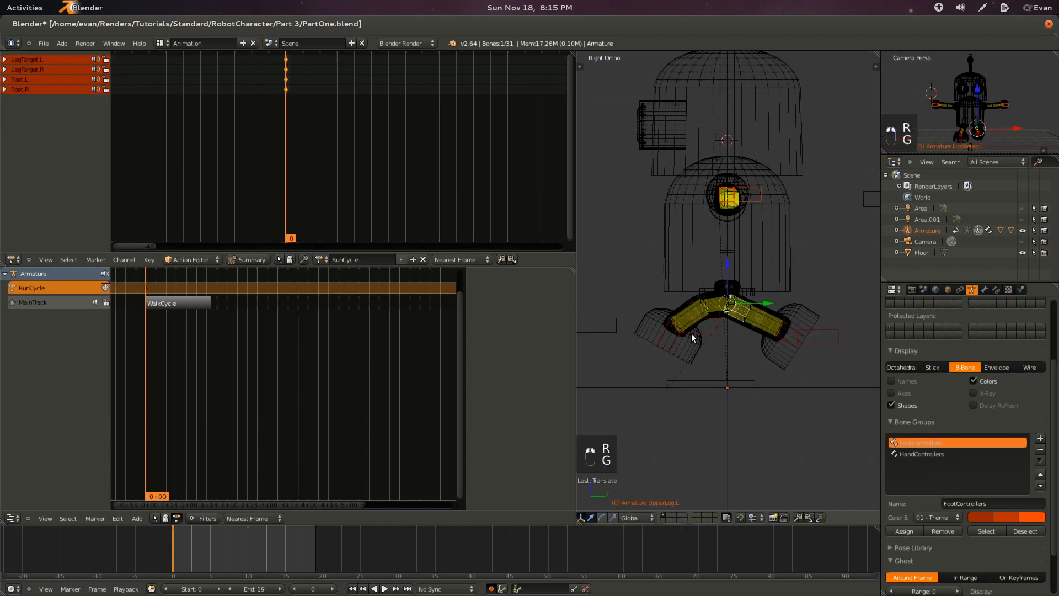
middle_drag(691, 334, 785, 346)
key(g)
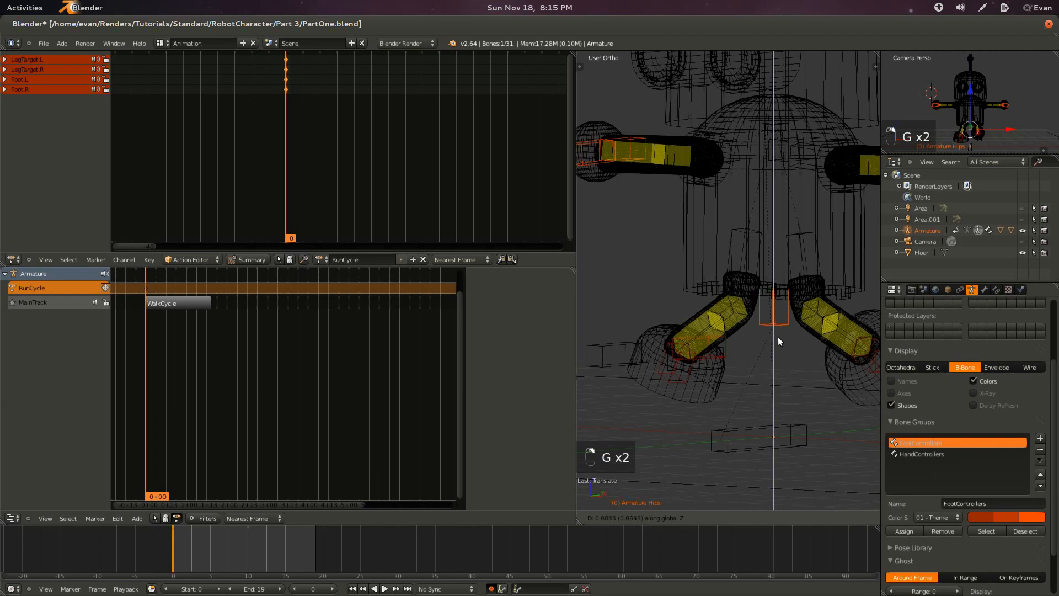
click(780, 335)
key(ctrl+s)
In the right view, move LegTarget.R slightly back and down to bend the front leg.
key(KP_1)
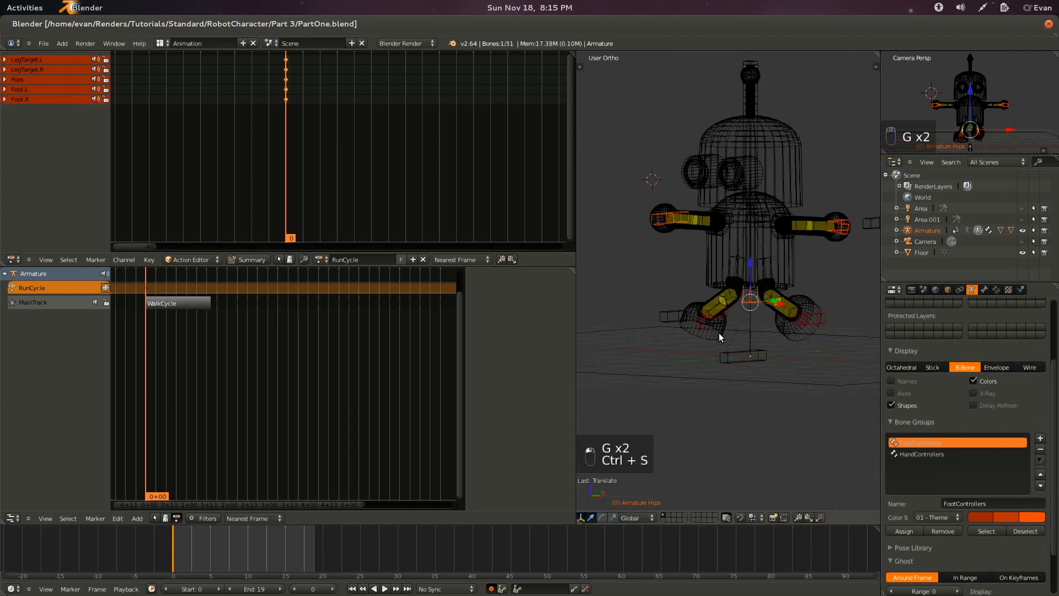
key(KP_3)
key(z)
key(z)
right_click(718, 331)
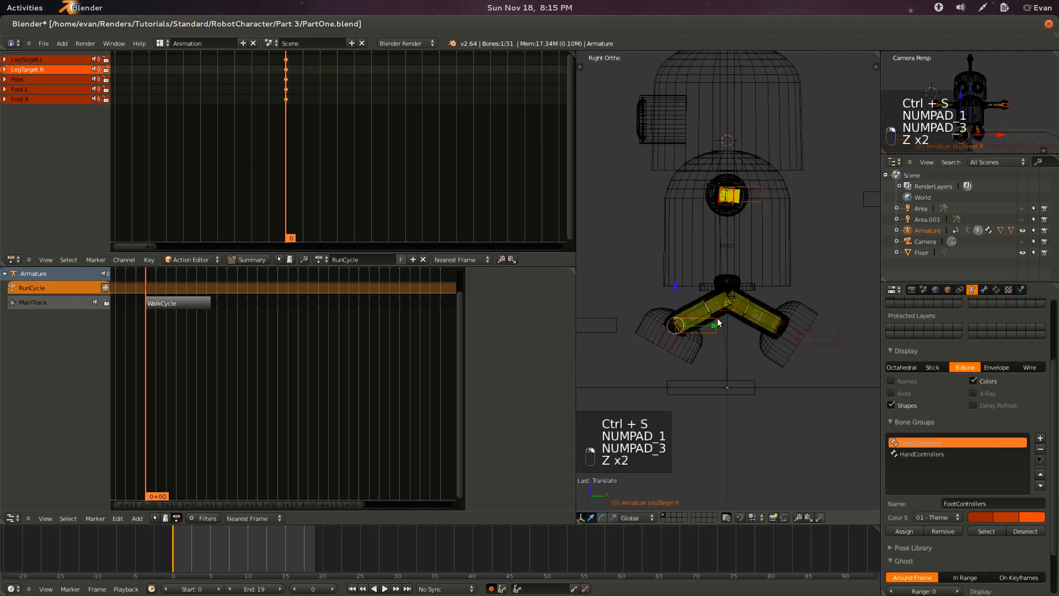
key(g)
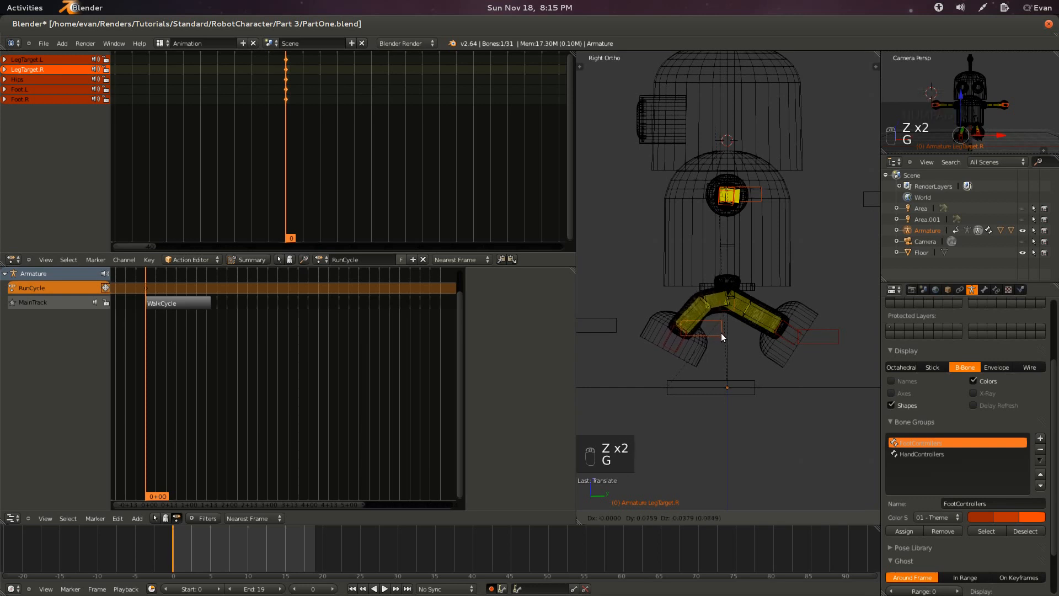
click(722, 335)
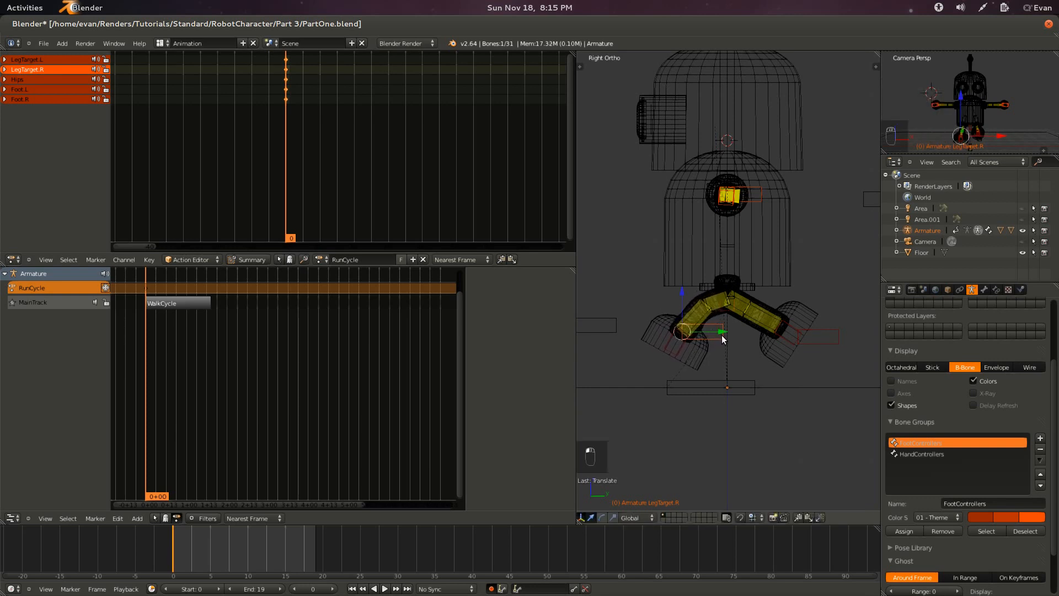
Move LegTarget.L slightly forward and up to bend the rear leg.
right_click(815, 343)
key(g)
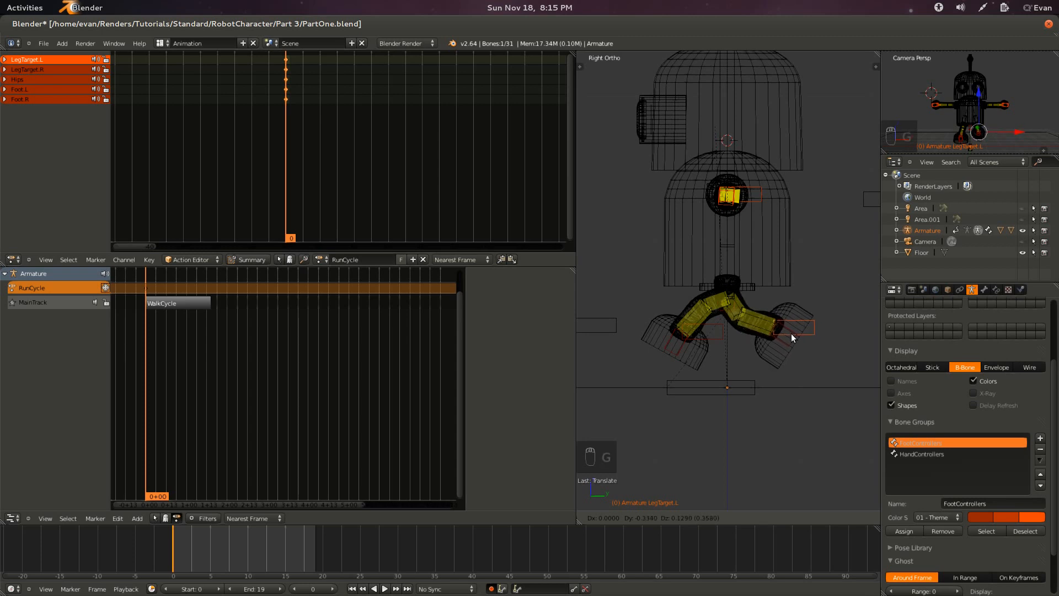
click(795, 330)
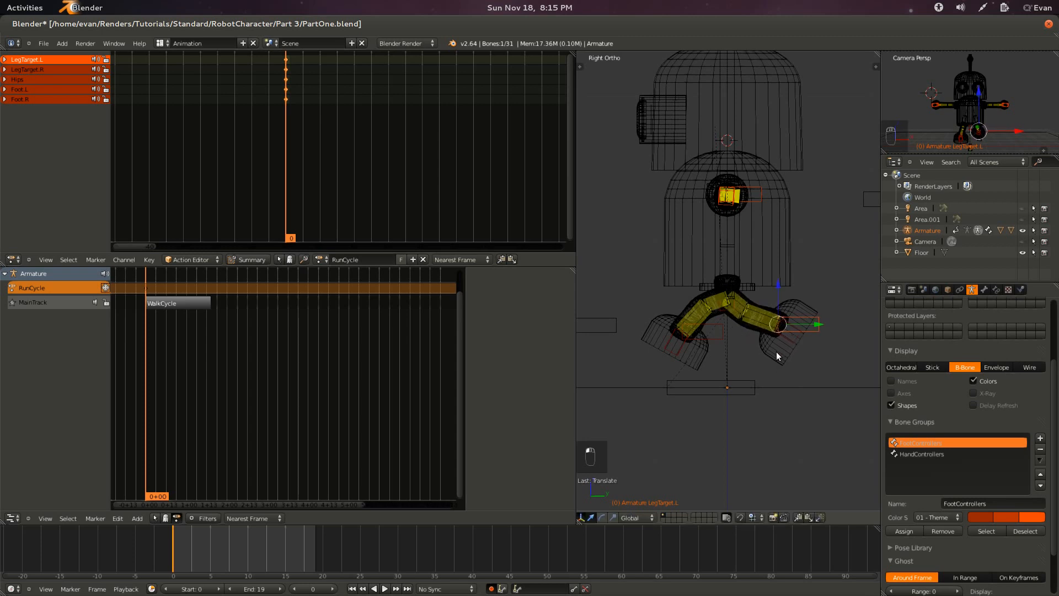
Save the file and nudge LegTarget.R slightly forward in the right view at frame 0.
key(ctrl+s)
middle_drag(774, 353, 701, 377)
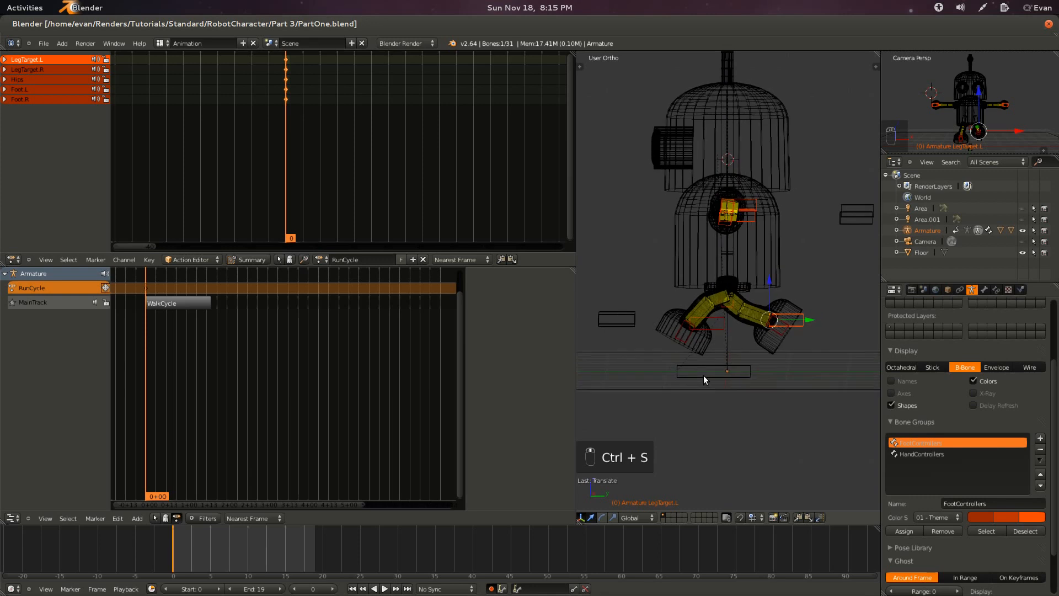
key(KP_1)
key(KP_3)
right_click(701, 334)
key(g)
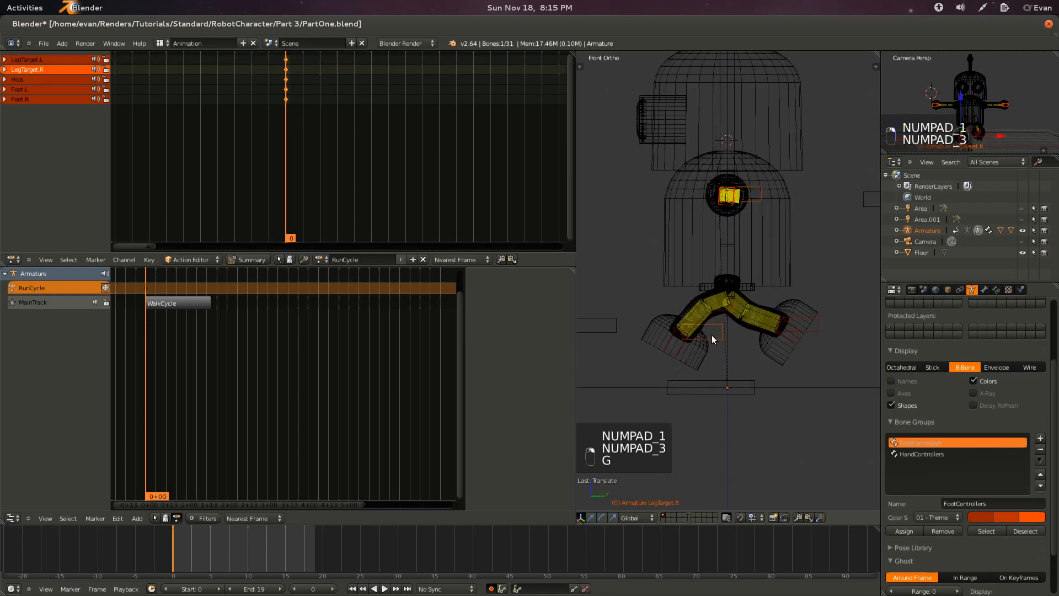
key(g)
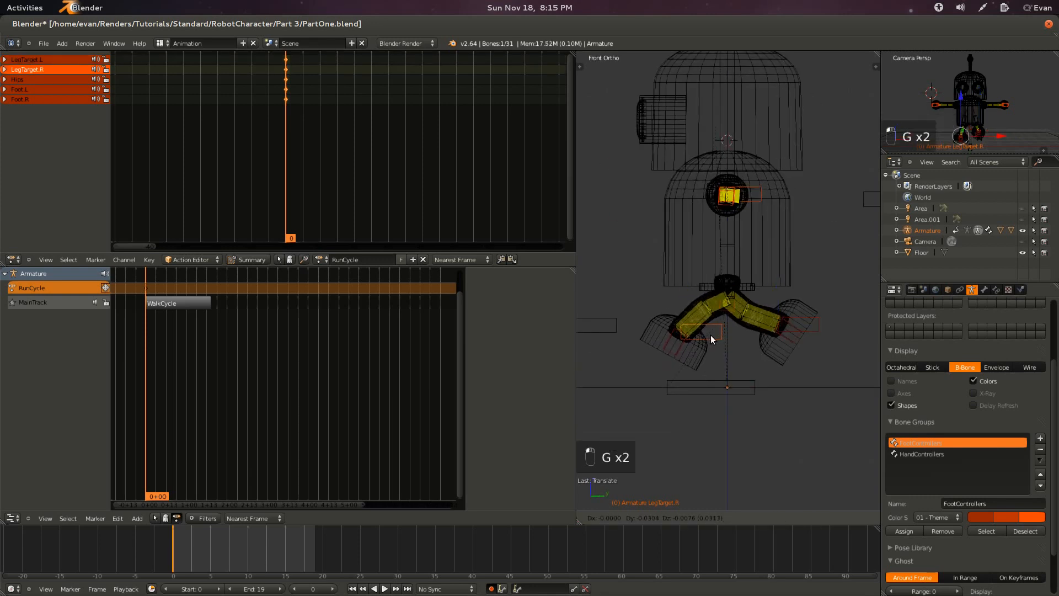
click(711, 335)
Tilt Foot.R so its toes point further up, nudge LegTarget.R slightly, and save the file.
right_click(683, 344)
key(g)
click(676, 346)
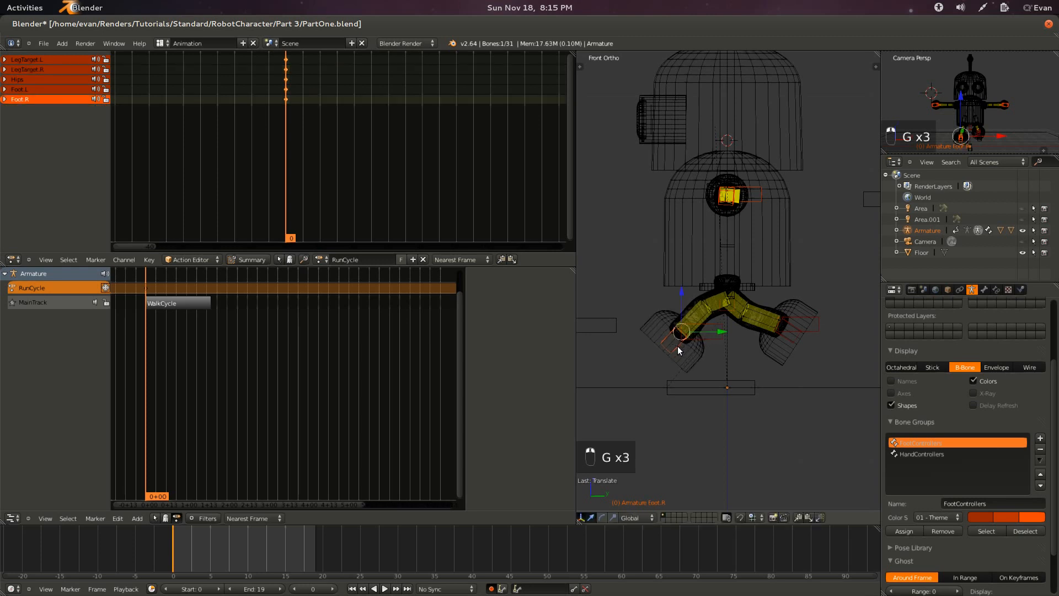
right_click(704, 335)
key(g)
click(705, 332)
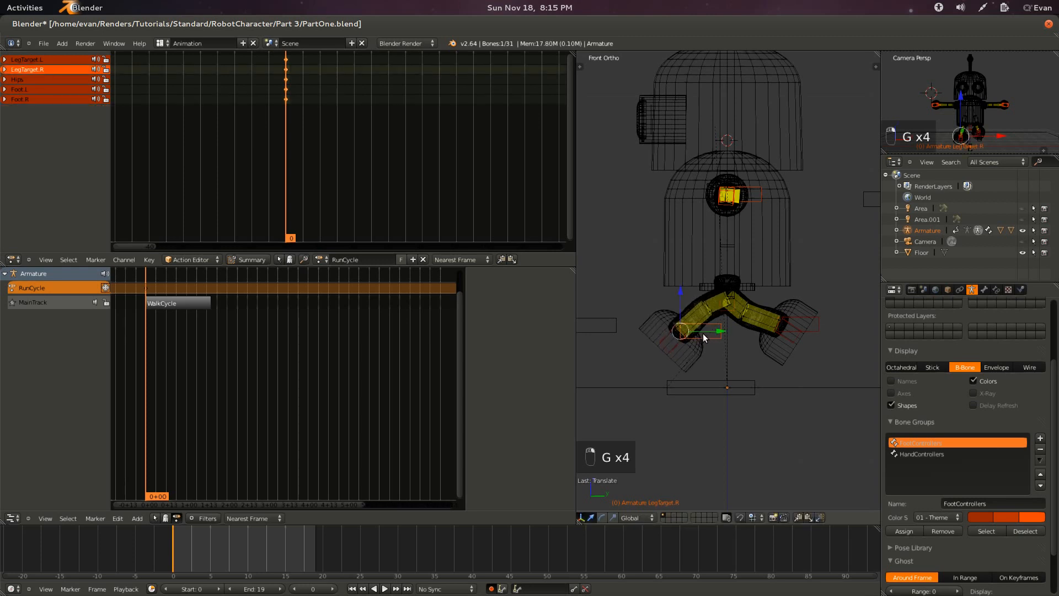
key(ctrl+s)
click(711, 337)
In the front view, move ArmTarget.L about 0.8 inward and 0.8 down so the left arm hangs beside the body.
mouse_move(710, 337)
middle_down()
mouse_move(744, 349)
mouse_move(765, 301)
middle_up()
key(z)
scroll(784, 275, down, 4)
right_click(800, 248)
key(z)
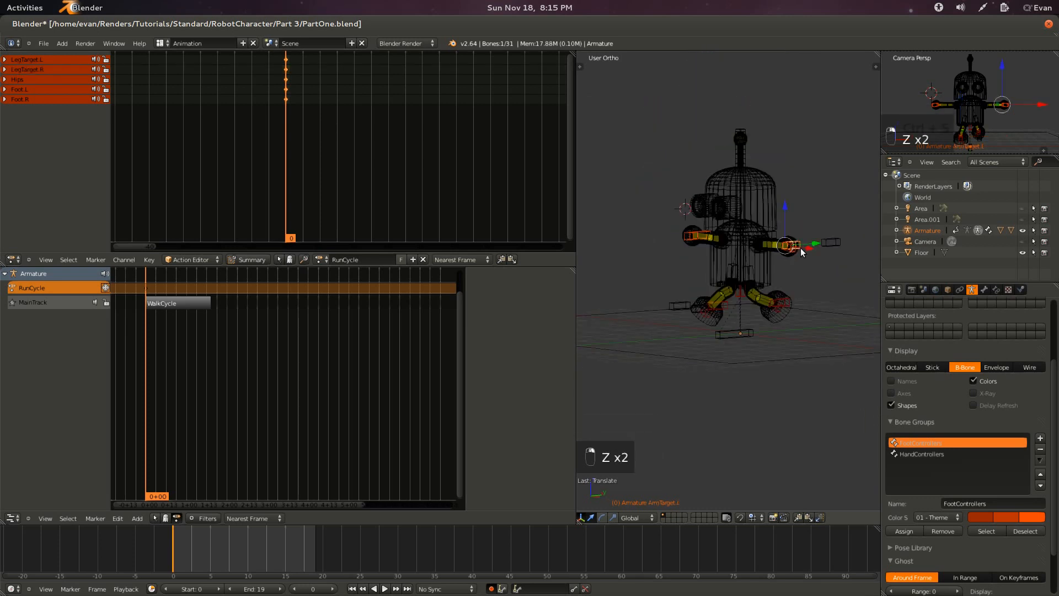
key(KP_1)
scroll(781, 248, up, 2)
key(g)
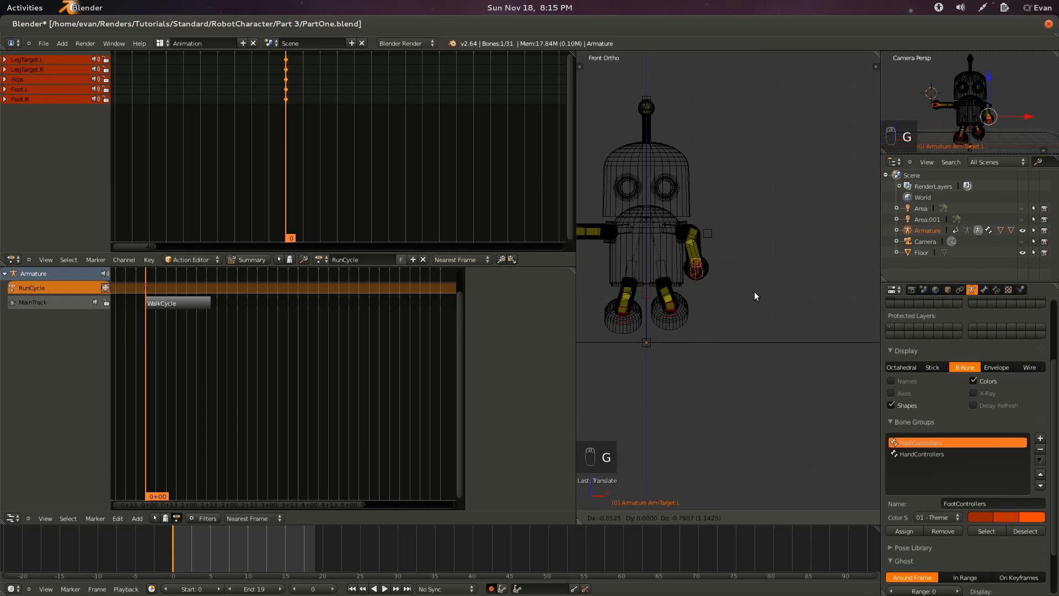
click(753, 294)
Move ArmTarget.R about 0.84 inward and 0.94 down so the right arm hangs beside the body.
ctrl+scroll(751, 293, down, 6)
right_click(674, 232)
key(g)
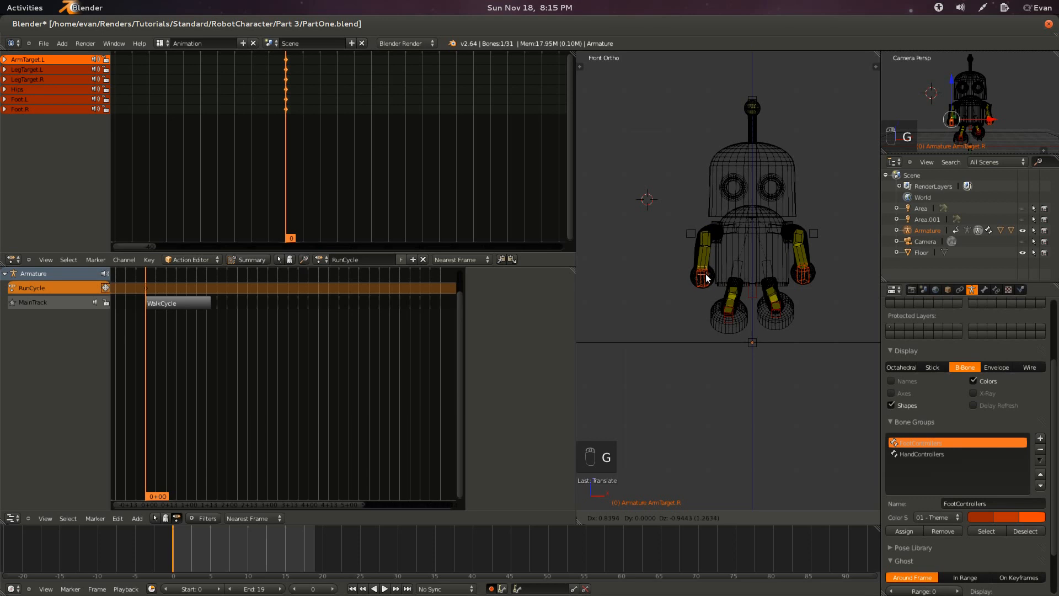
click(707, 276)
In the right view, swing ArmTarget.R about 0.7 backward and 0.5 up behind the robot.
middle_drag(708, 275, 745, 315)
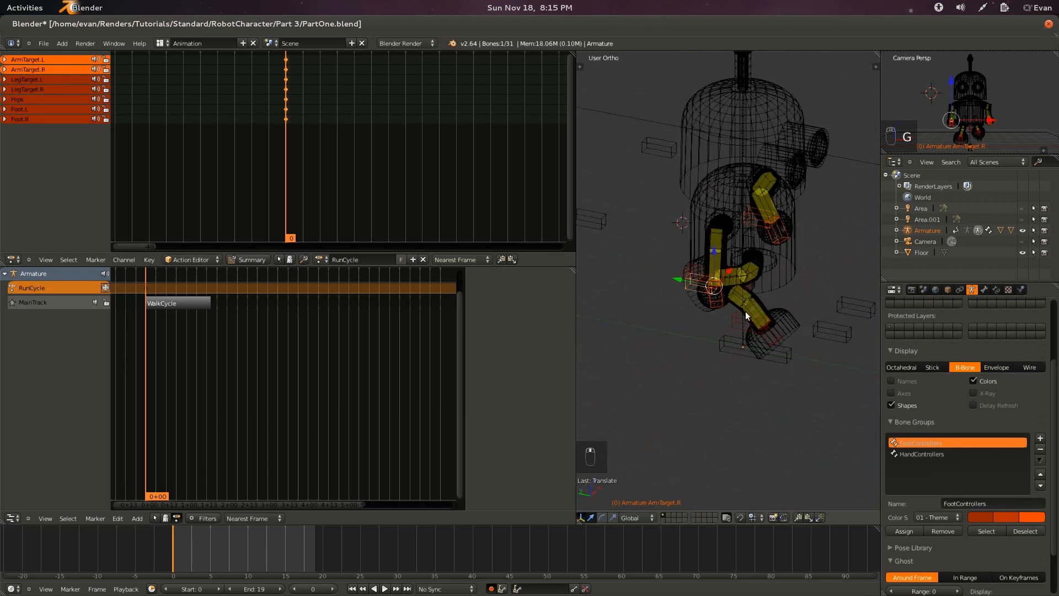
key(KP_1)
key(KP_3)
key(g)
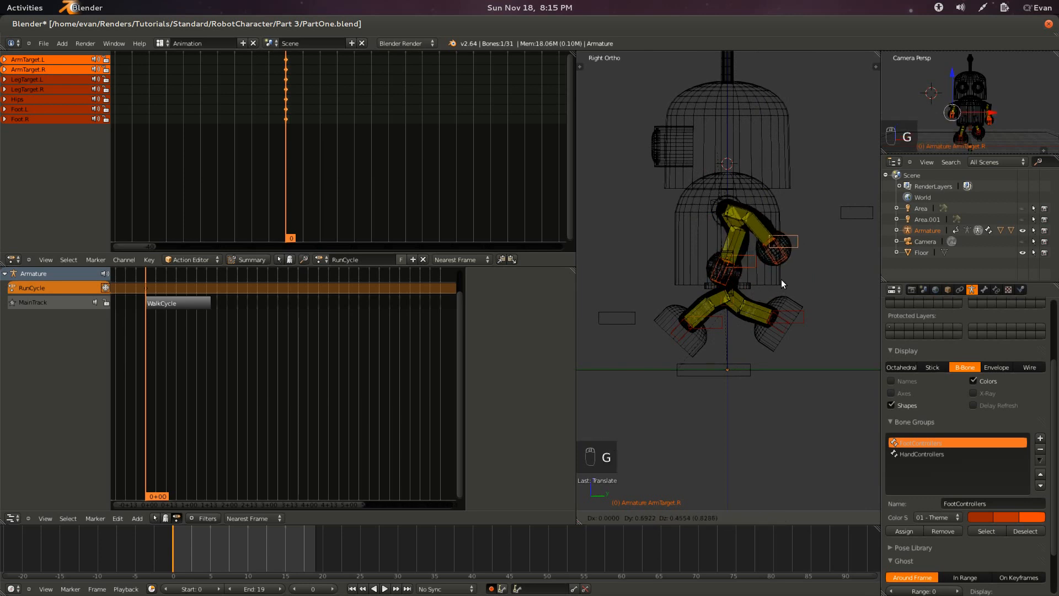
click(784, 277)
In the right view, swing ArmTarget.L about 0.7 forward and 0.35 up, and save the file.
middle_drag(785, 277, 666, 279)
right_click(752, 303)
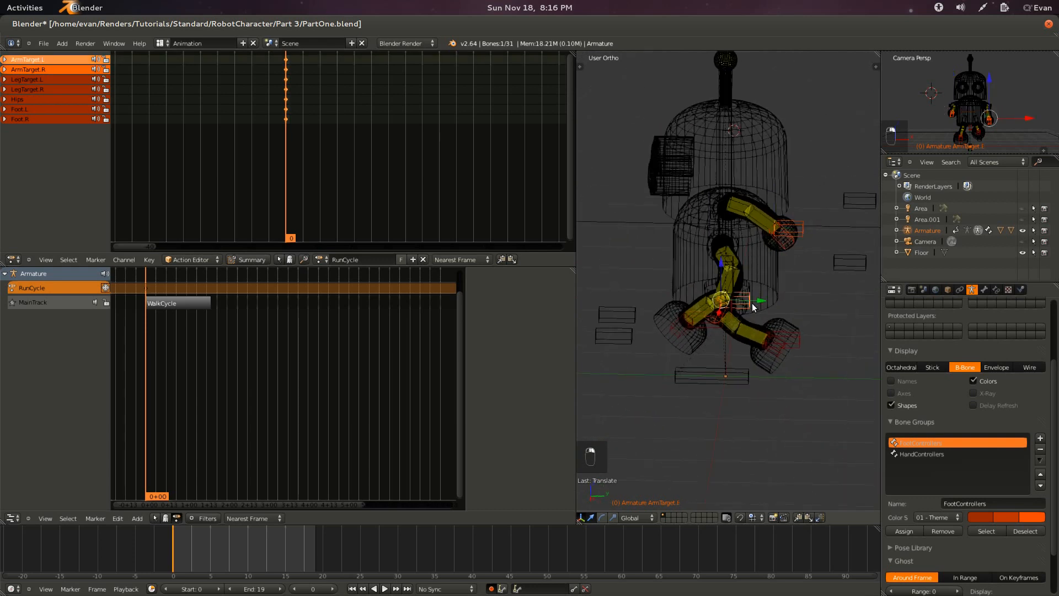
key(KP_1)
key(KP_3)
key(g)
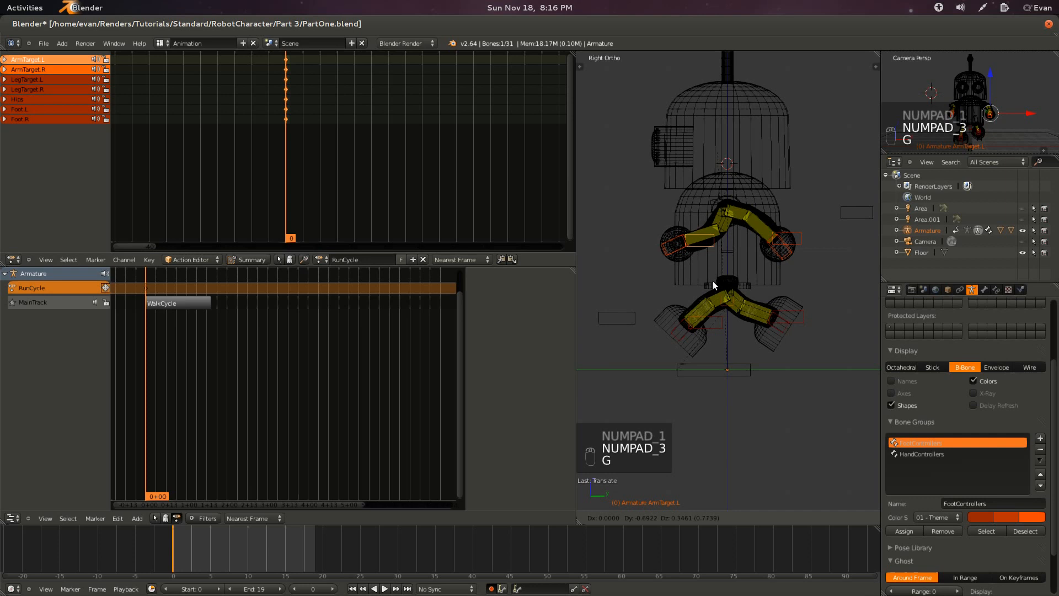
click(713, 281)
key(ctrl+s)
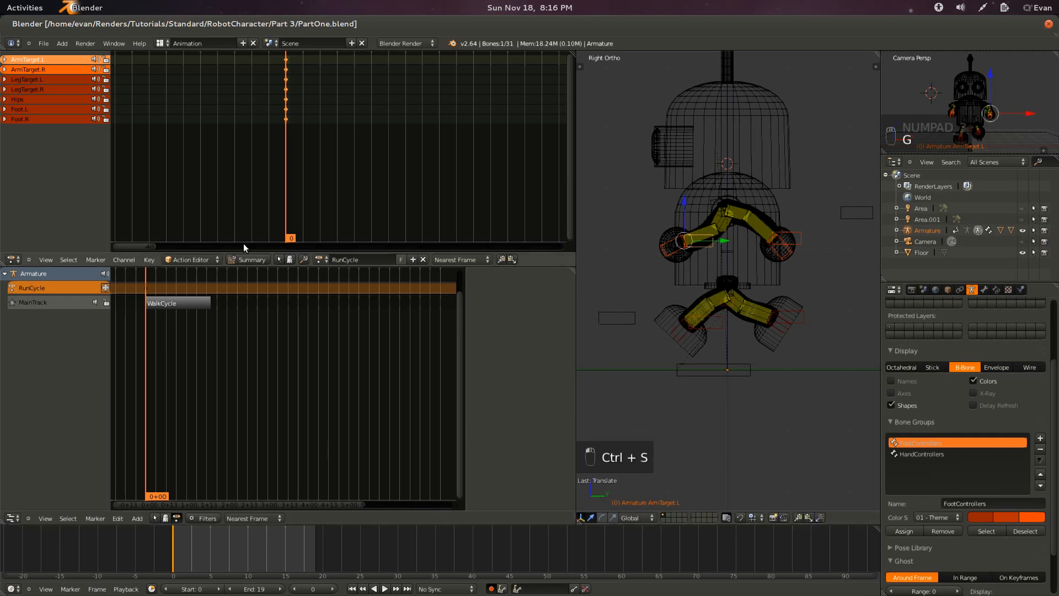
At frame 5, clear the location of LegTarget.R and the rotation of Foot.R so the right leg stands straight.
drag(199, 557, 211, 555)
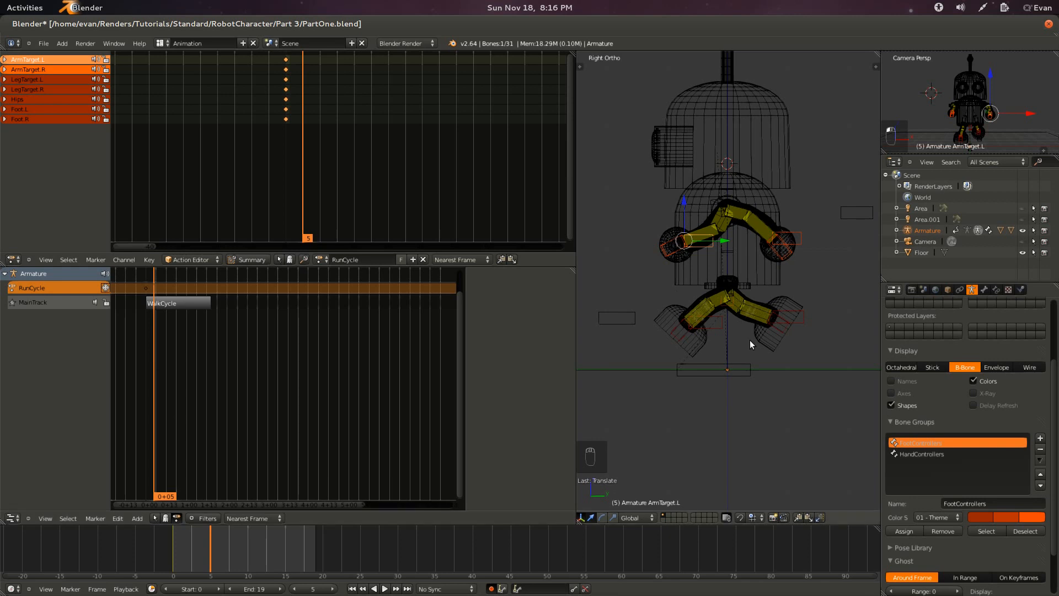
right_click(721, 327)
middle_drag(725, 355, 825, 387)
key(KP_3)
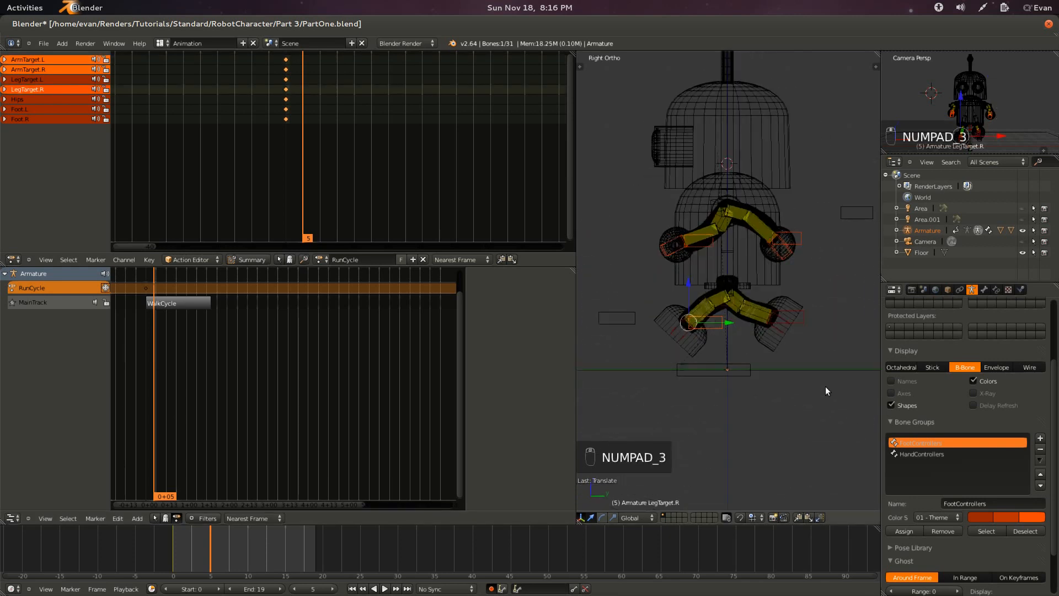
key(alt+g)
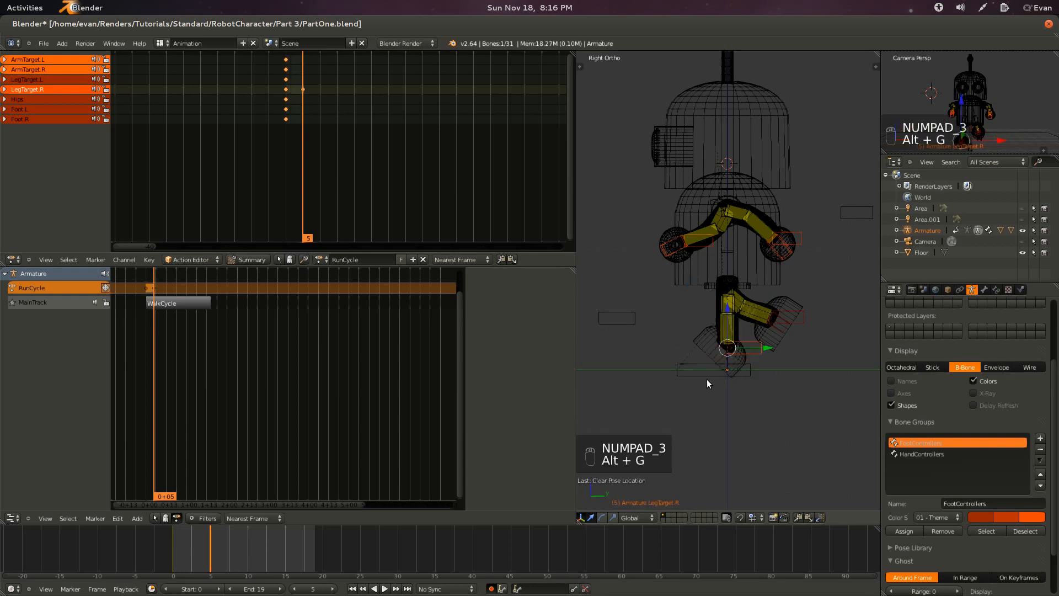
right_click(723, 356)
key(alt+r)
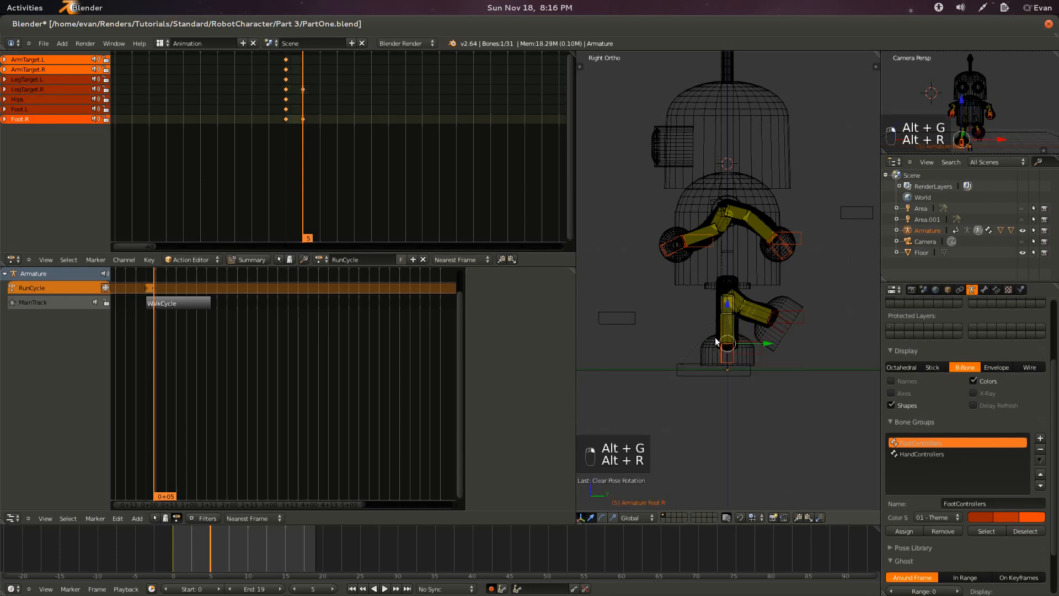
Lower the Hips bone in the right view at frame 5 so the standing leg bends at the knee.
middle_drag(715, 337, 768, 335)
right_click(756, 306)
key(KP_1)
key(KP_3)
key(z)
scroll(749, 309, up, 2)
key(z)
key(g)
click(750, 304)
Move ArmTarget.L back and down at frame 5 so the left arm hangs beside the body.
right_click(691, 234)
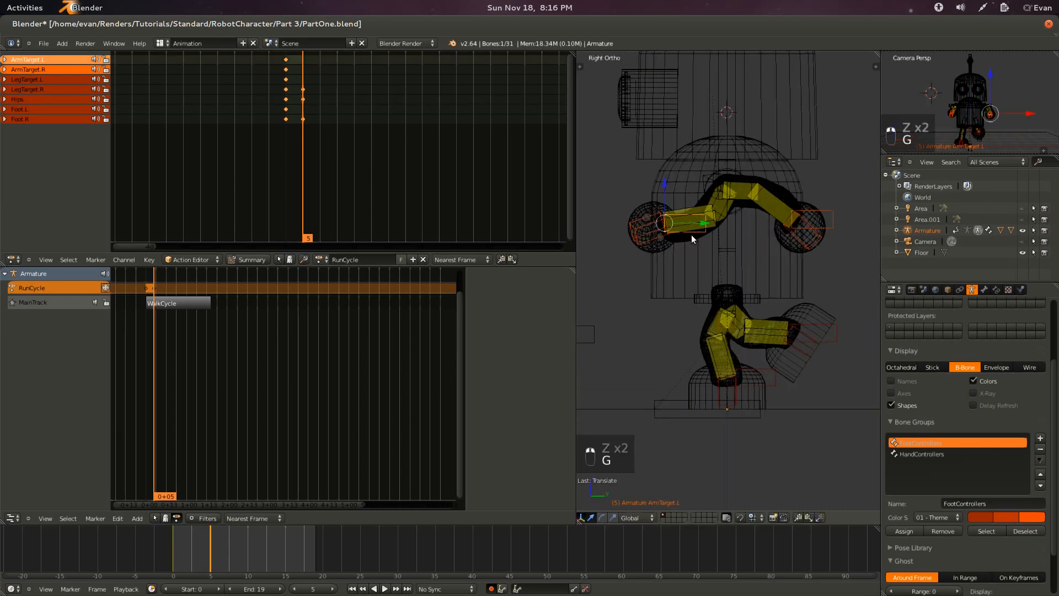
key(g)
click(758, 282)
key(g)
click(755, 279)
Move ArmTarget.R forward and down at frame 5 so the right arm hangs beside the body, and save the file.
right_click(827, 227)
key(g)
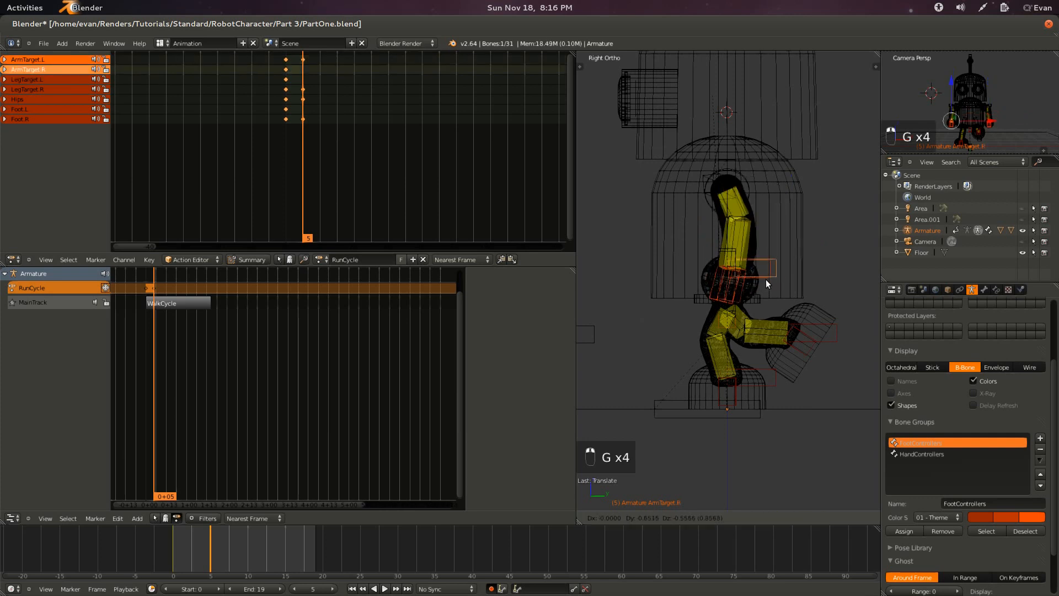
click(767, 274)
key(ctrl+s)
click(841, 250)
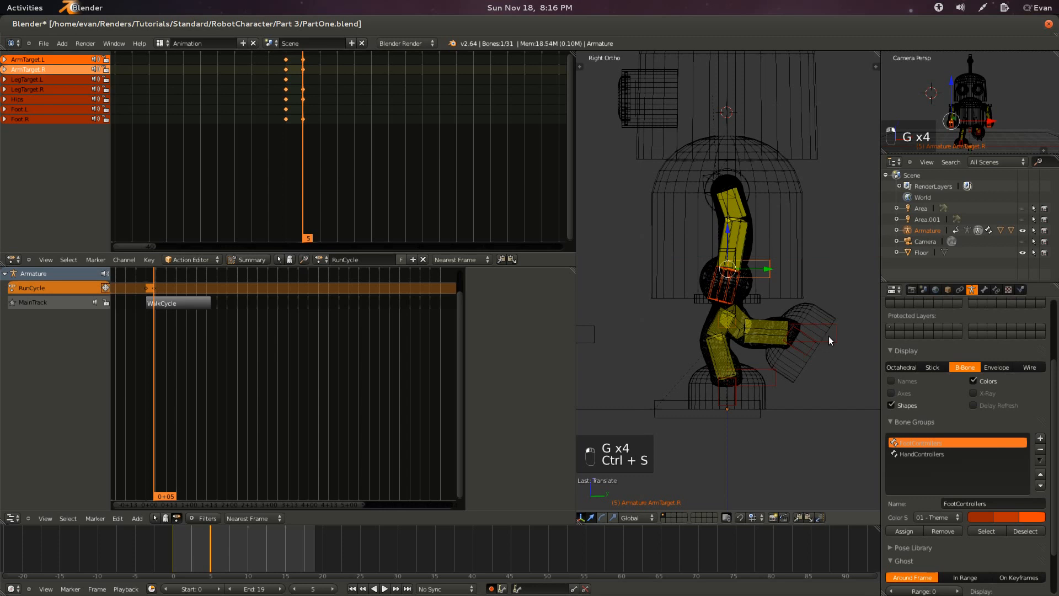
At frame 5, move LegTarget.L forward toward the standing leg, rotate Foot.L, and save the file.
right_click(829, 337)
key(g)
click(778, 362)
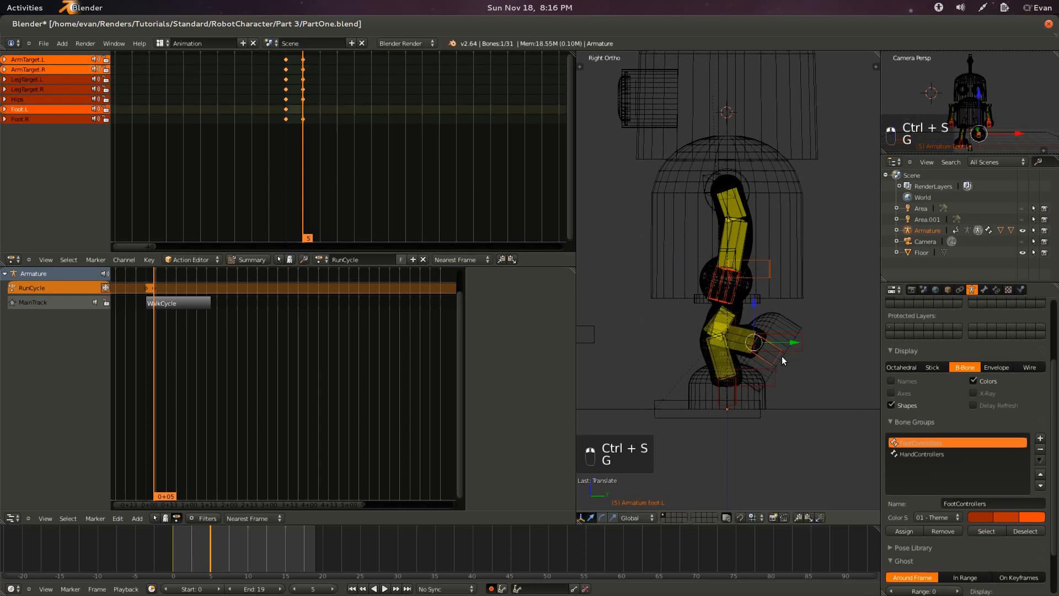
key(r)
click(800, 350)
key(ctrl+s)
click(804, 351)
middle_drag(804, 351, 692, 332)
Try to copy the frame 0 pose with only the left foot bone selected and paste it mirrored at frame 10.
drag(223, 553, 172, 561)
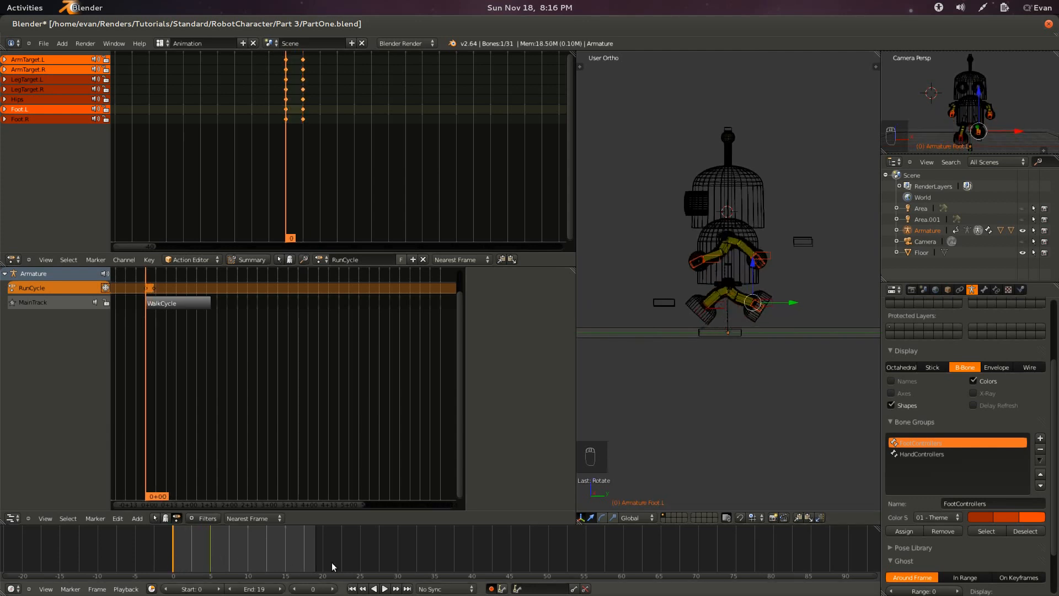
click(798, 518)
drag(220, 551, 246, 549)
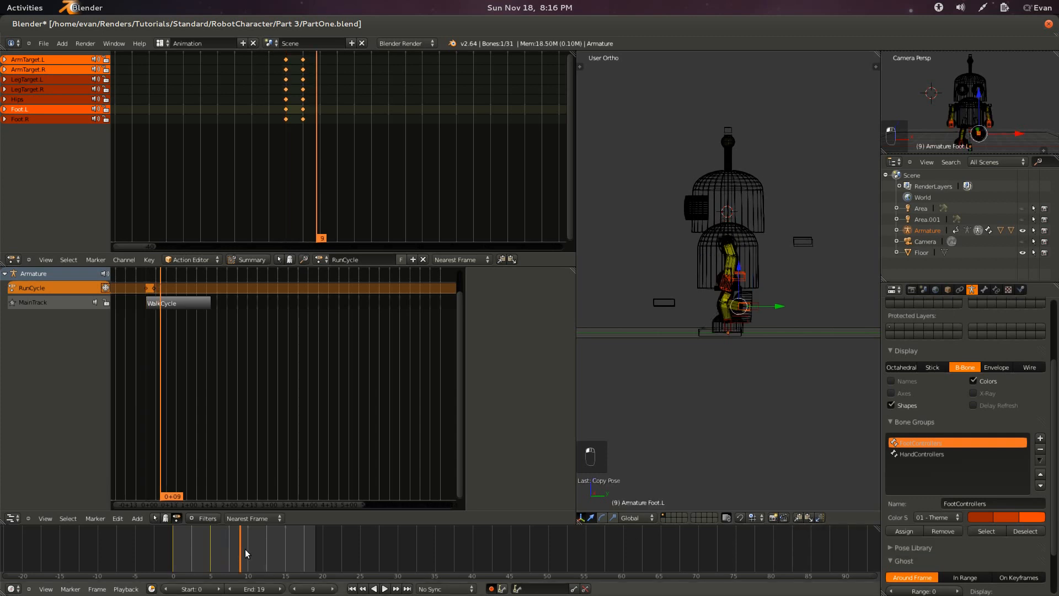
click(819, 517)
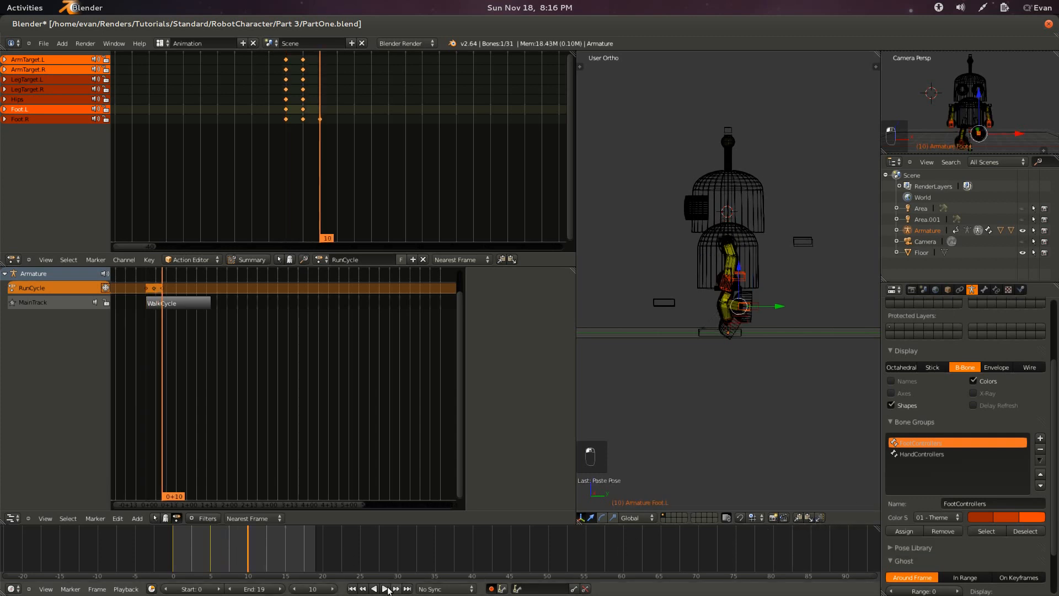
key(ctrl+z)
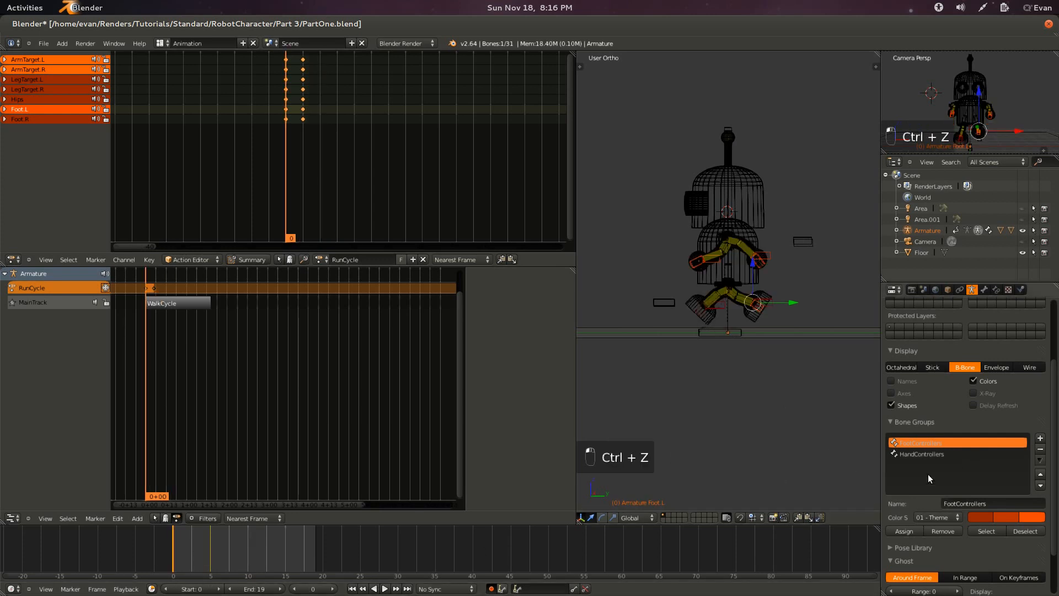
Select the FootControllers and HandControllers bones, copy their frame 0 pose, and paste it mirrored at frame 10.
click(972, 528)
click(893, 452)
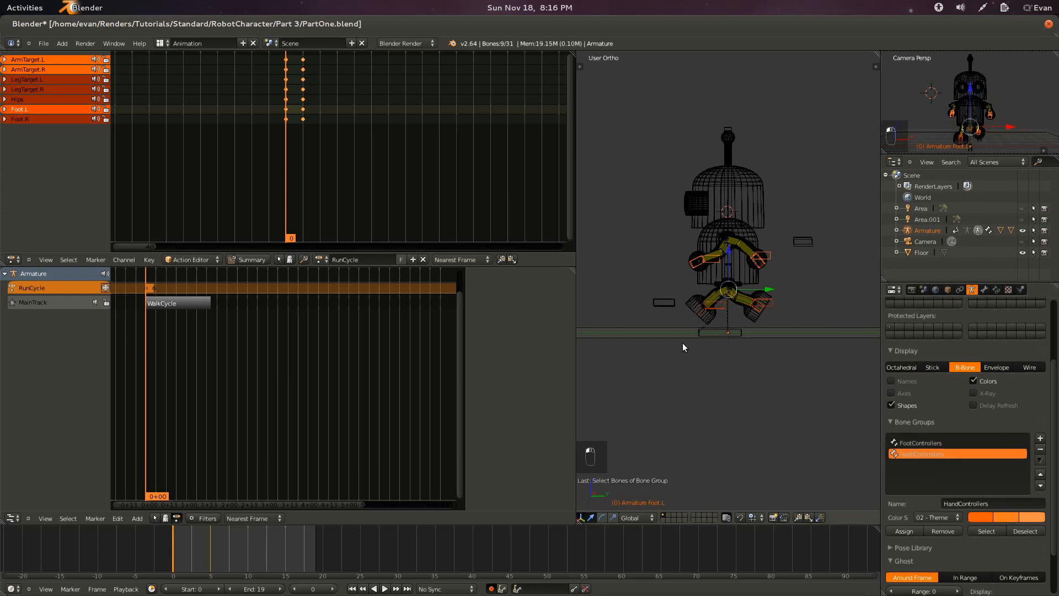
key(ctrl+c)
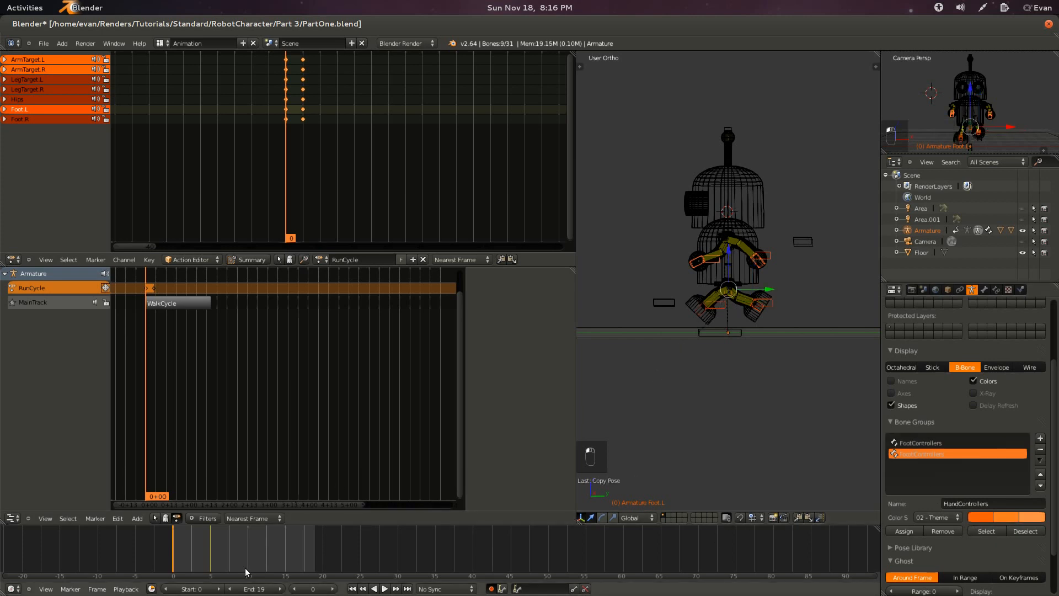
click(247, 572)
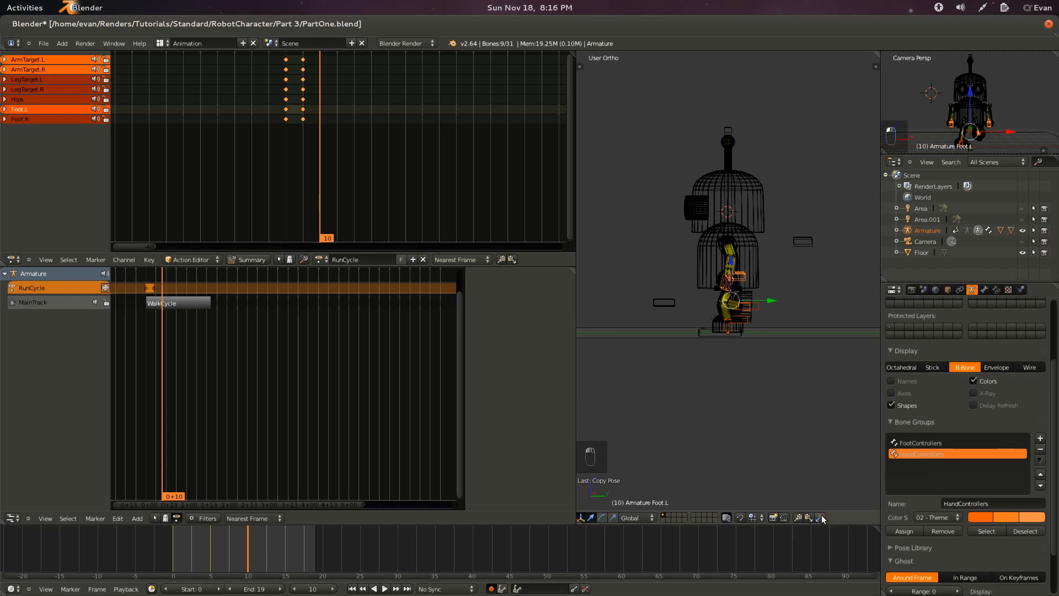
click(820, 517)
Copy the controllers' pose at frame 5 and paste it mirrored at frame 15.
click(211, 551)
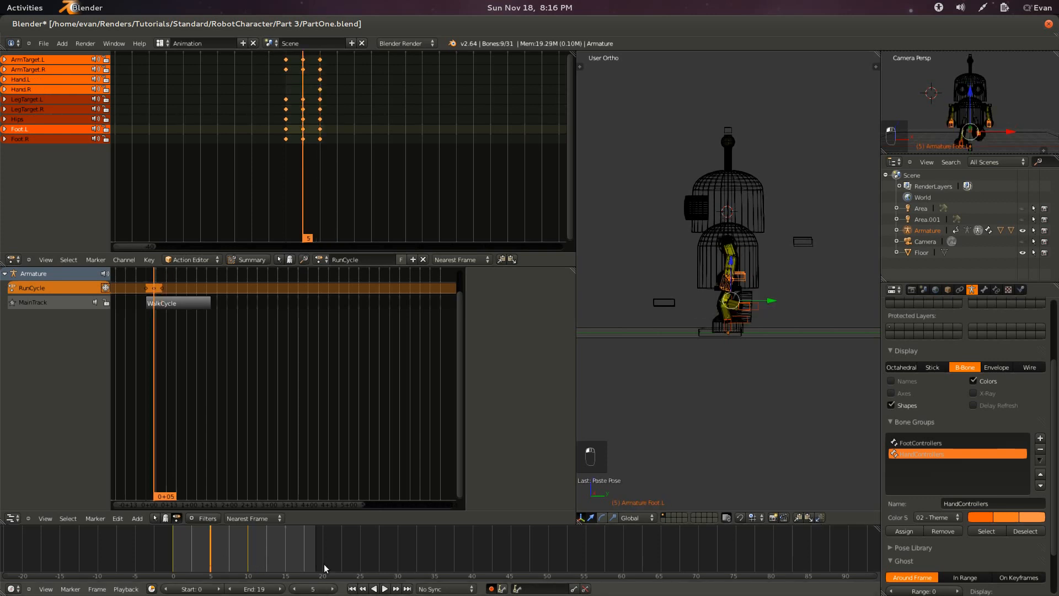
click(797, 518)
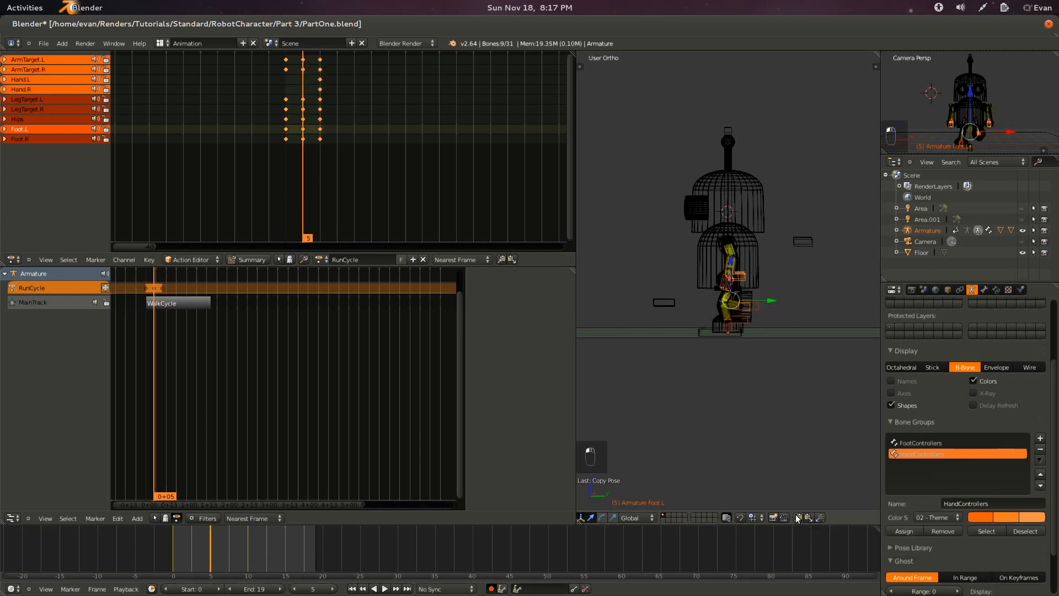
click(279, 561)
click(285, 558)
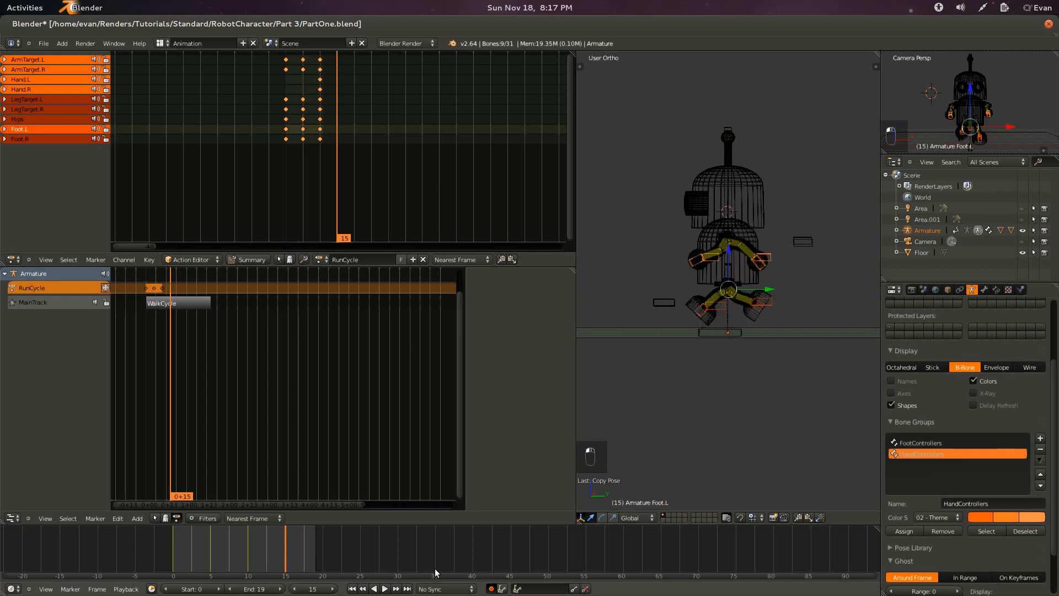
click(820, 519)
Copy the controllers' pose at frame 10, paste it mirrored at frame 20, and save the file.
click(246, 552)
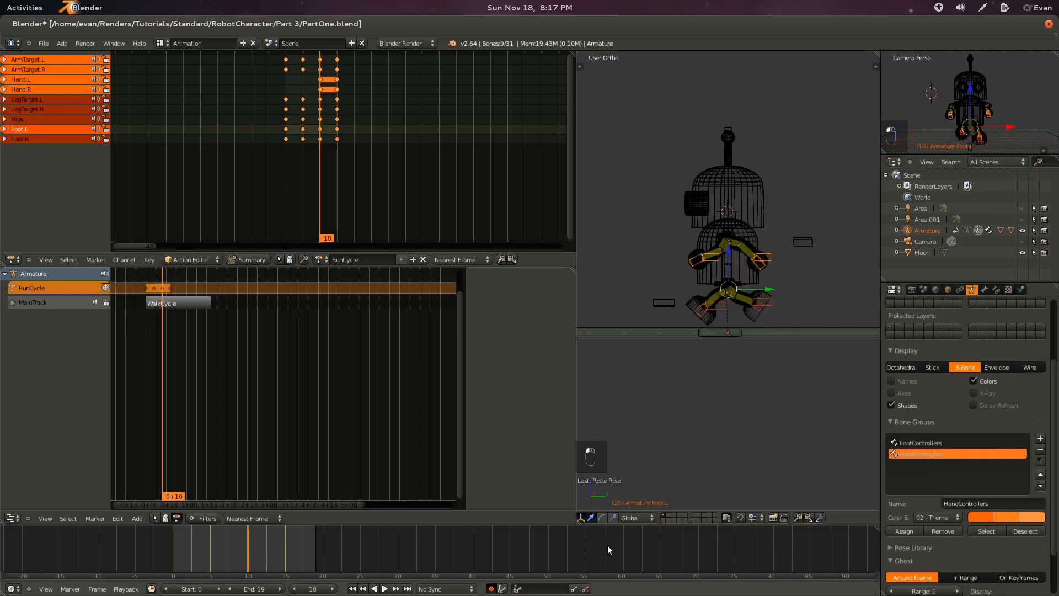
click(801, 519)
click(323, 556)
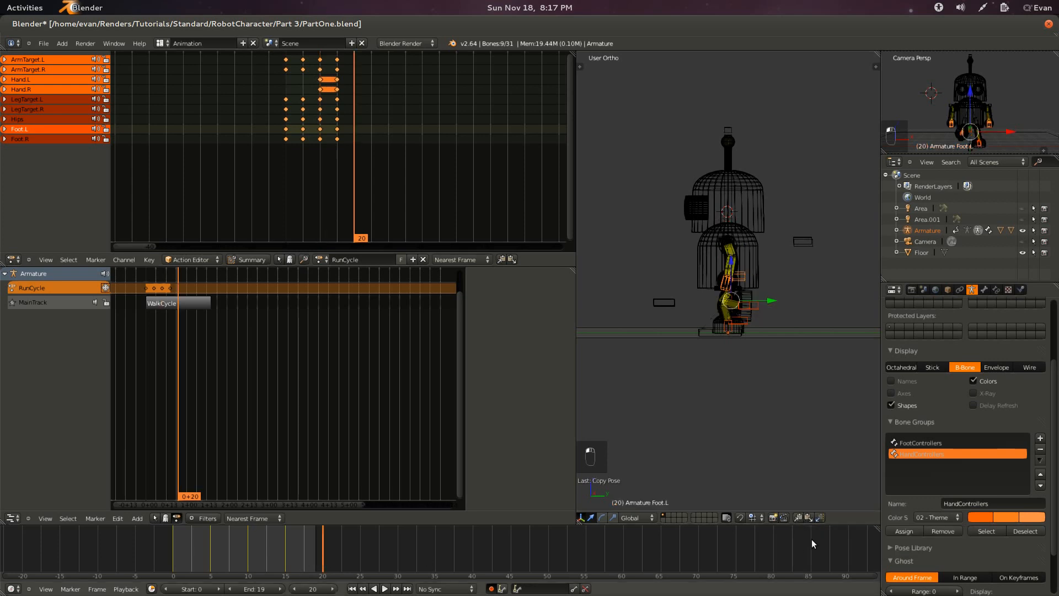
click(820, 519)
key(ctrl+s)
click(763, 384)
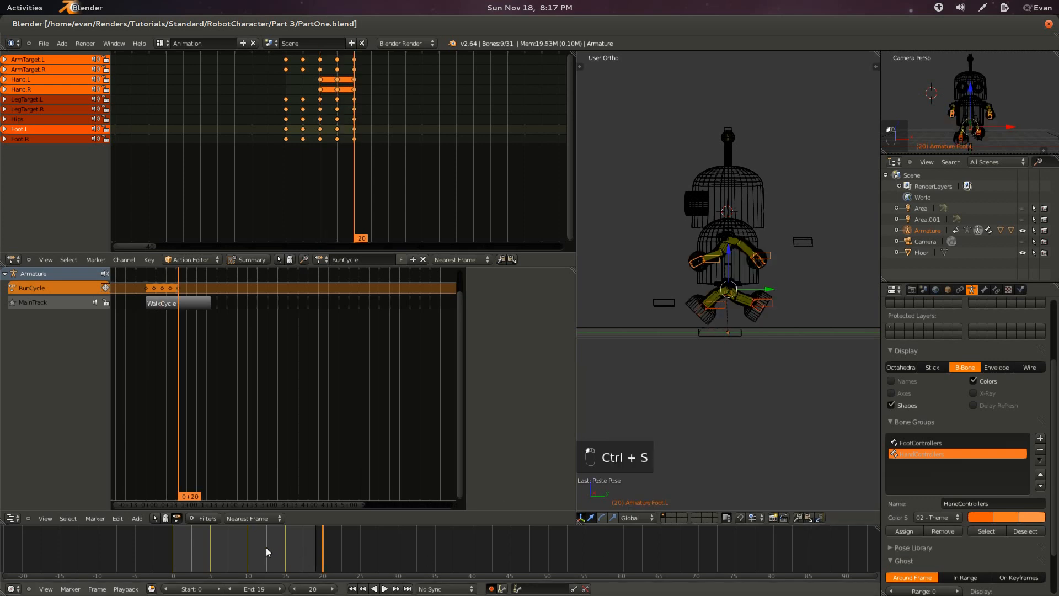
Play the run cycle animation with the robot in solid shading.
click(160, 543)
key(alt+a)
key(z)
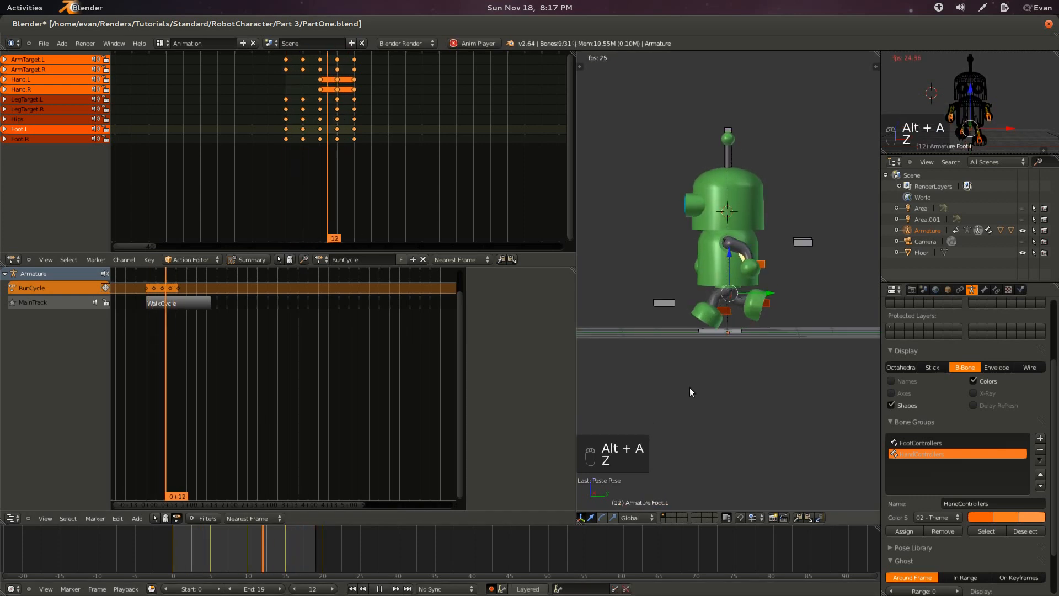
Return the viewport to wireframe shading, save the file, and stop the playback.
key(z)
key(ctrl+s)
click(689, 388)
key(Escape)
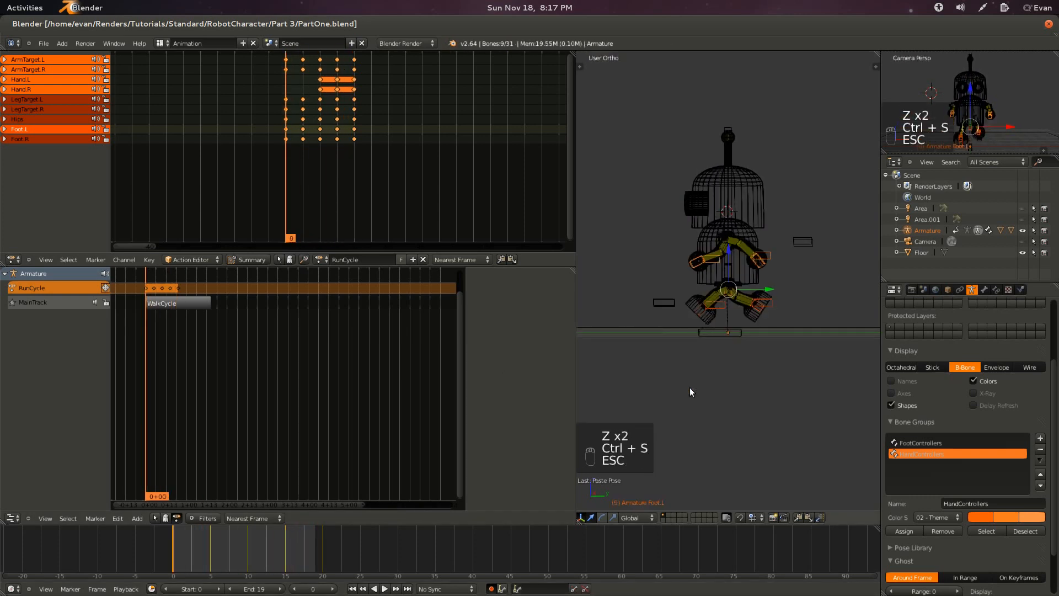
Push the RunCycle action down into an NLA strip and move it onto MainTrack after WalkCycle, at frames 50 to 75.
click(106, 288)
right_click(177, 303)
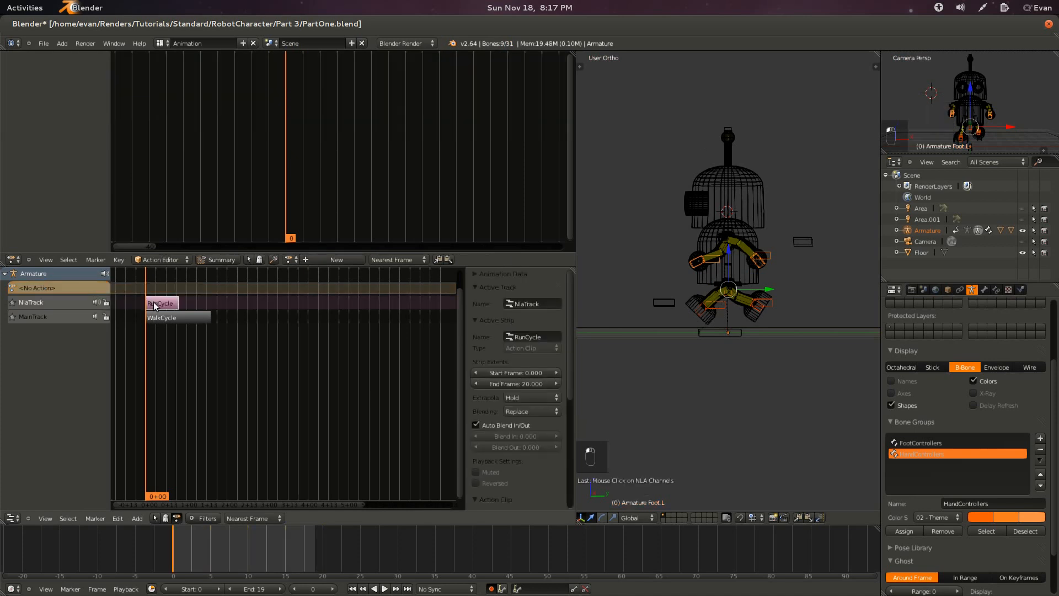
key(g)
click(251, 318)
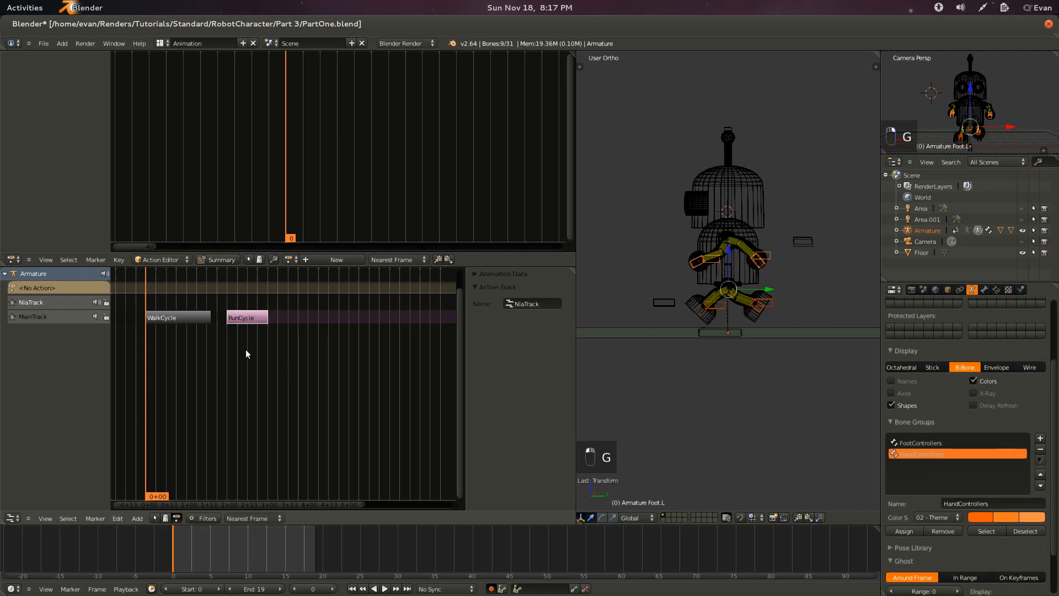
Add a transition between the WalkCycle and RunCycle strips, save the file, and preview the animation.
right_click(166, 318)
shift+right_click(260, 318)
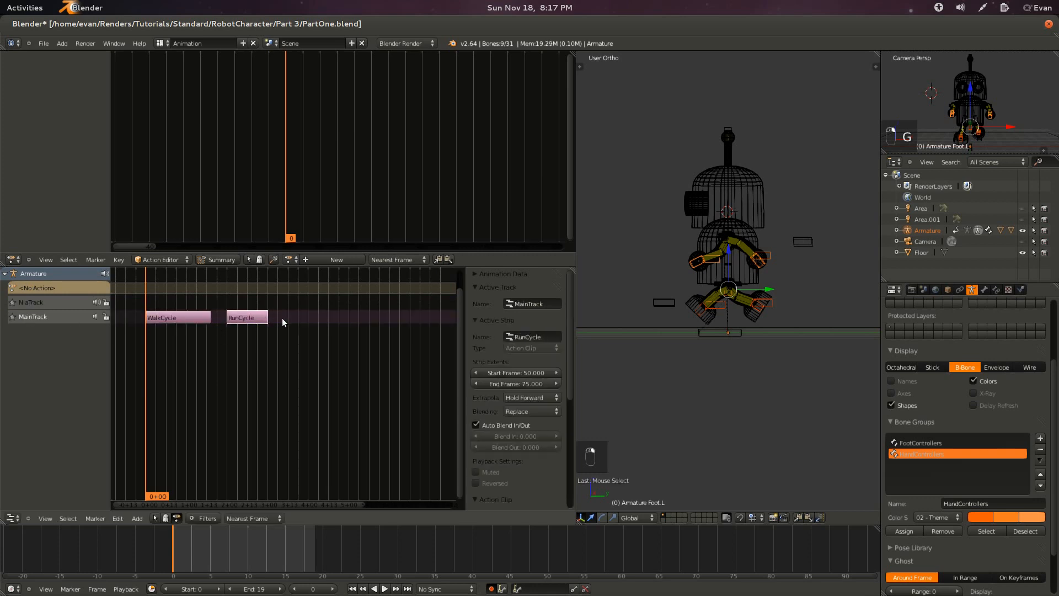
key(shift+t)
key(ctrl+s)
key(alt+a)
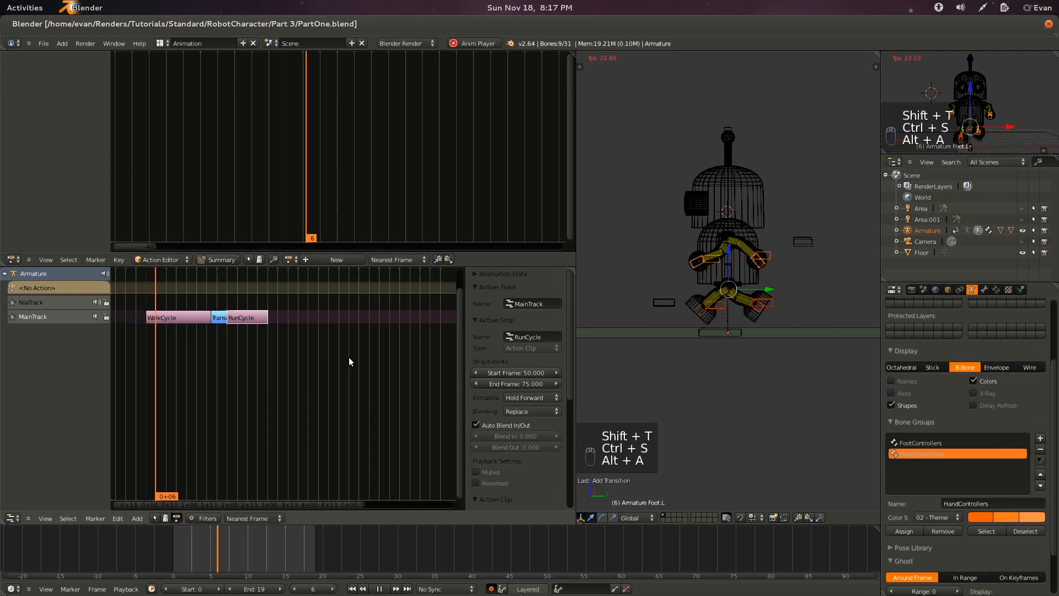
key(Escape)
Unmute MainTrack and play the animation again.
click(96, 317)
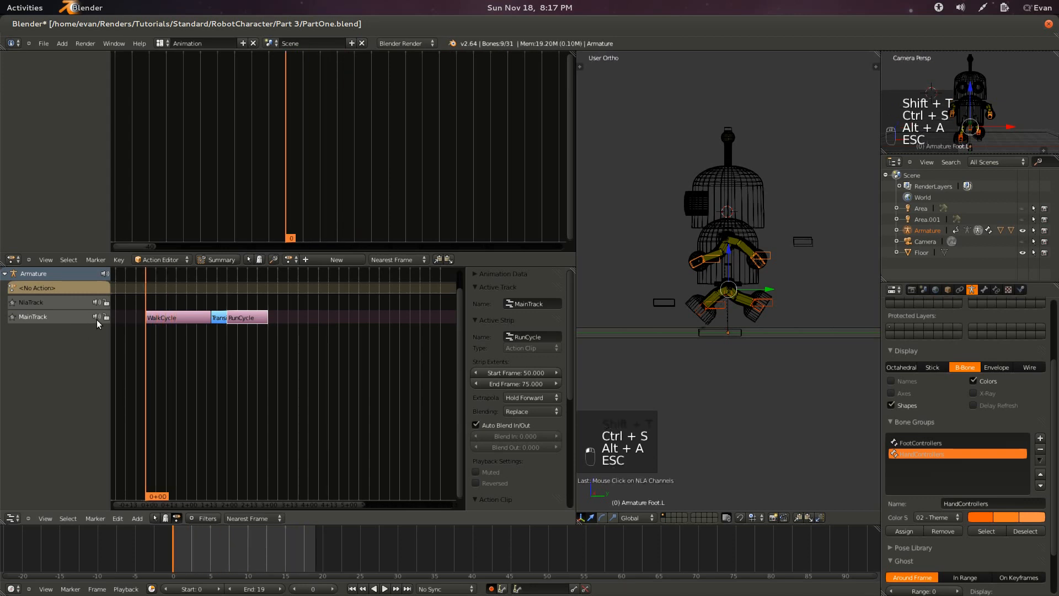
key(alt+a)
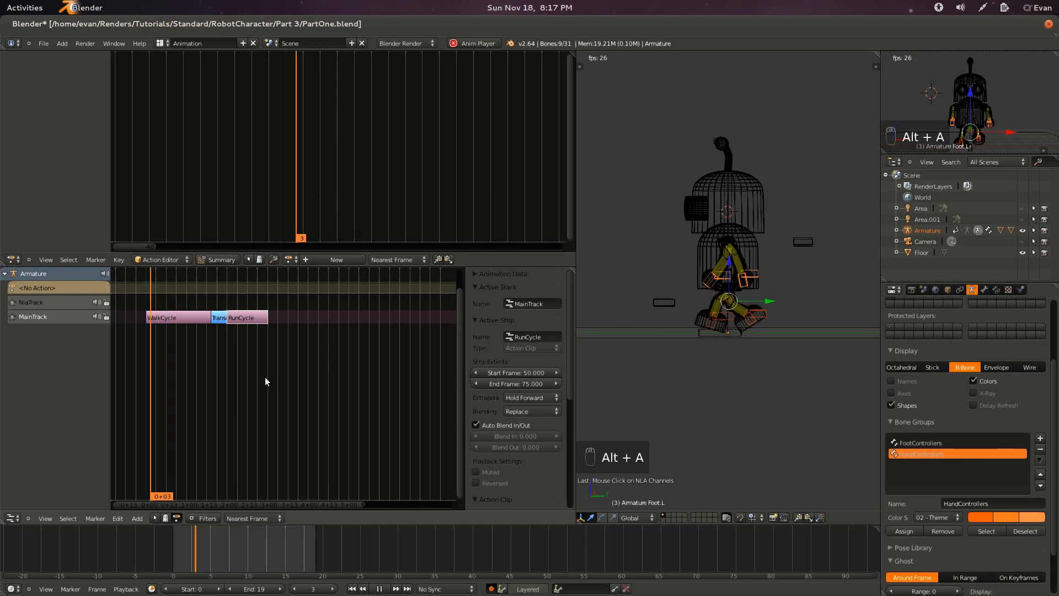
key(Escape)
Set the timeline's end frame to 75 and play the full walk-to-run sequence.
ctrl+scroll(259, 590, up, 5)
ctrl+scroll(259, 589, up, 14)
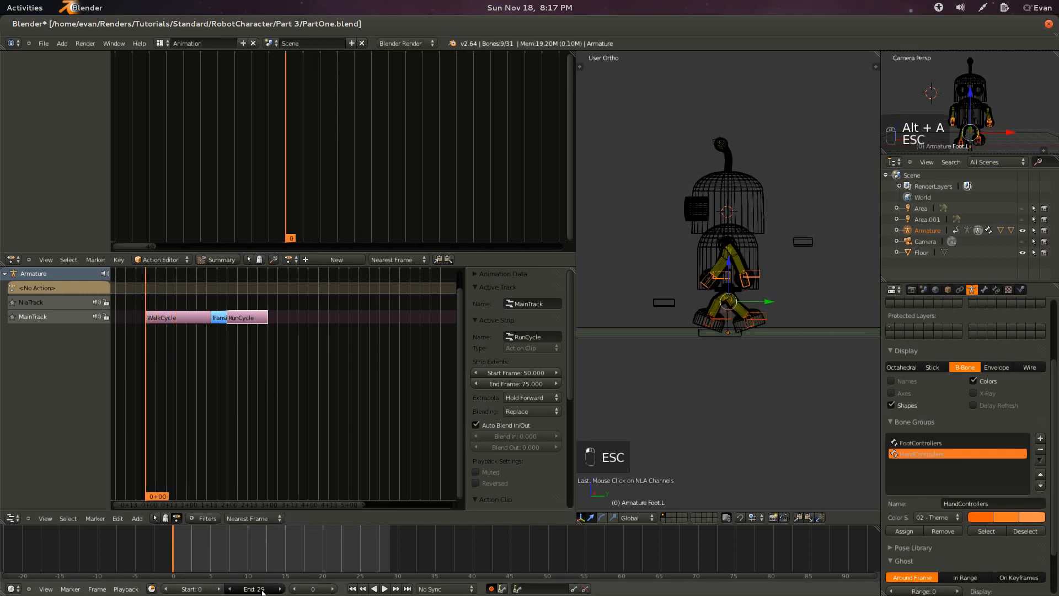
mouse_move(251, 428)
mouse_down()
mouse_move(264, 432)
mouse_move(253, 432)
mouse_up()
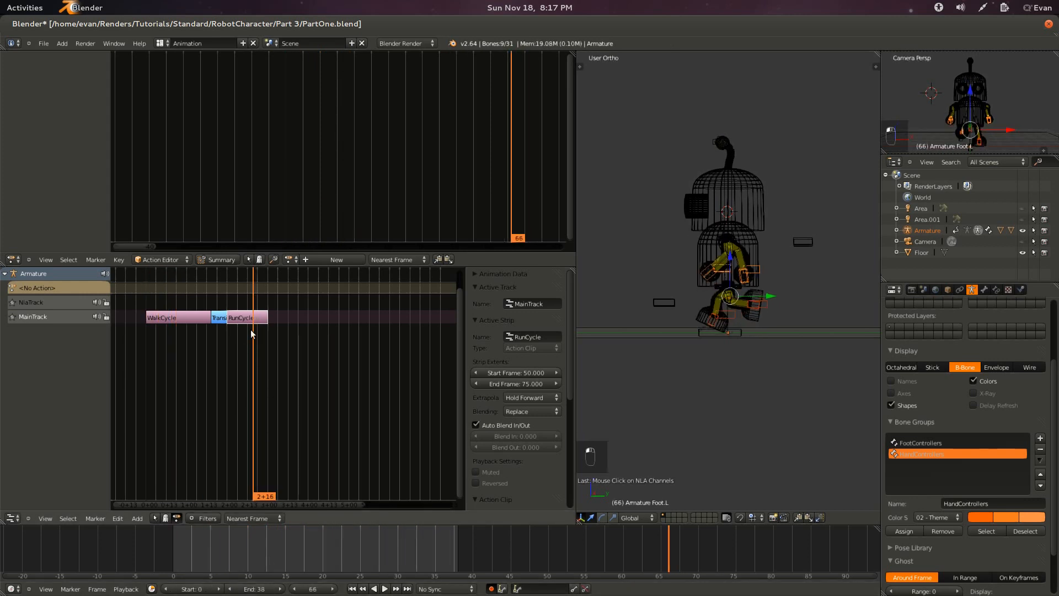
scroll(544, 447, down, 1)
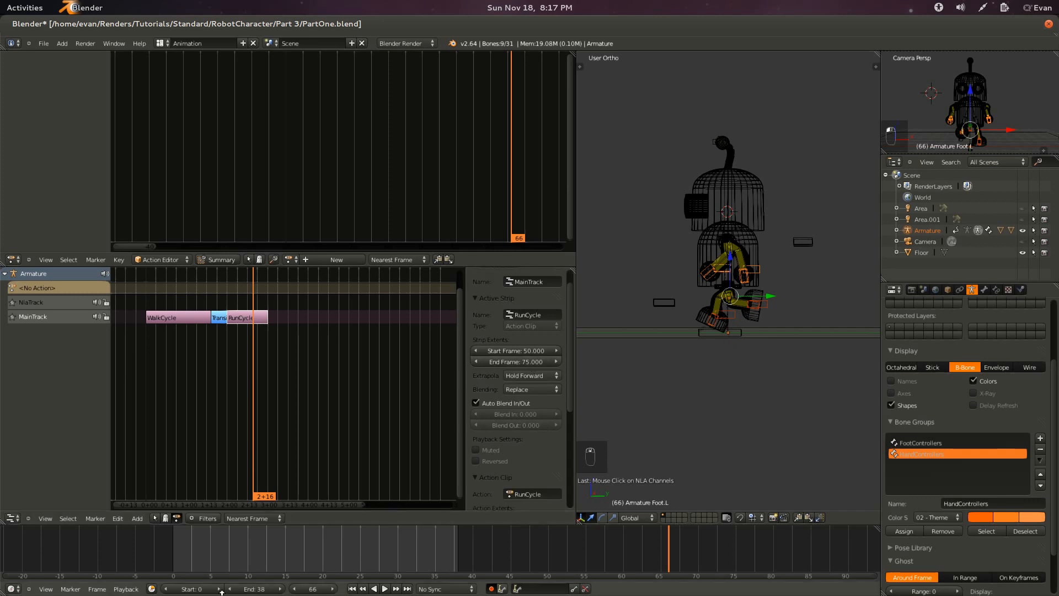
click(254, 589)
text(75)
key(Return)
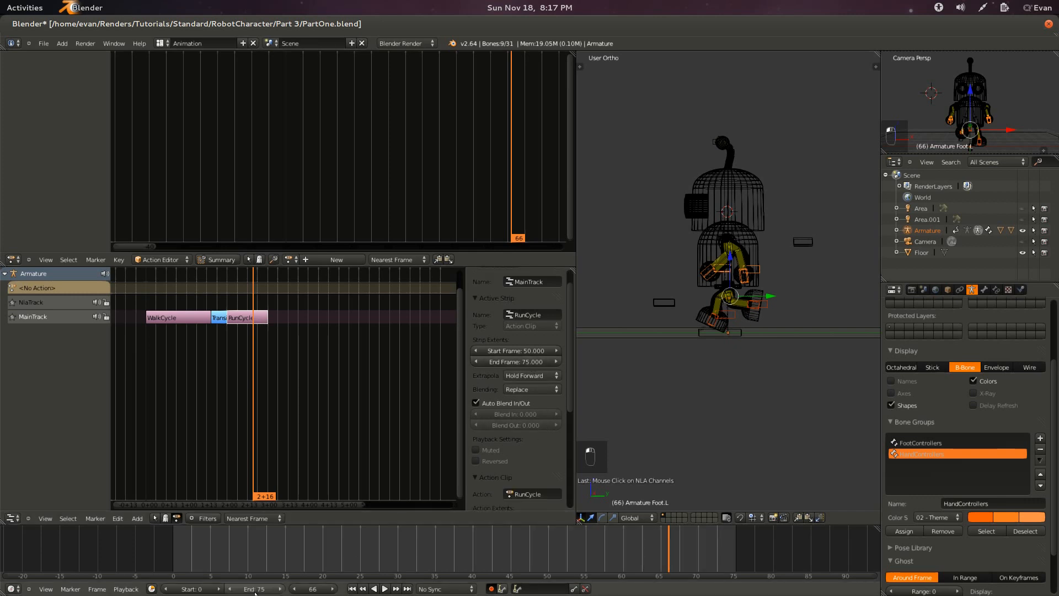
key(alt+a)
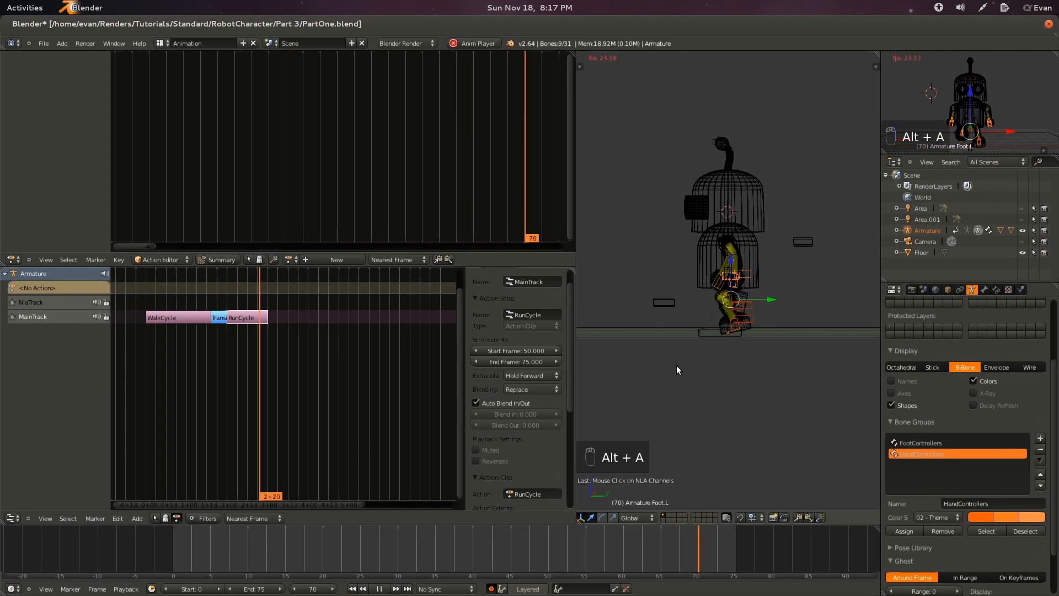
key(Escape)
Move the RunCycle strip up from MainTrack to NlaTrack.
click(249, 318)
key(g)
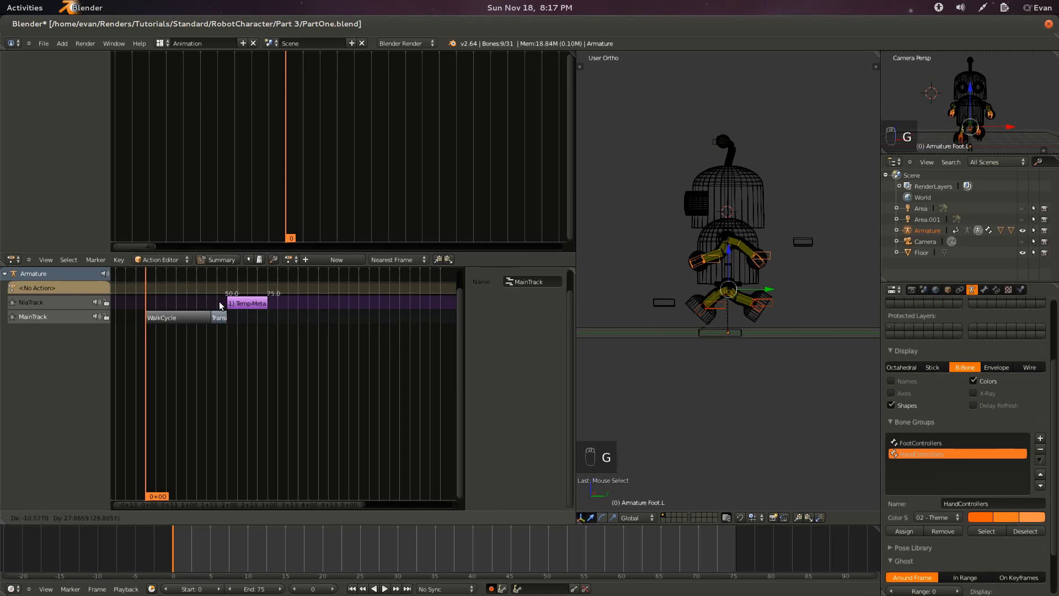
click(214, 305)
scroll(216, 308, up, 4)
middle_drag(234, 328, 307, 347)
scroll(307, 349, up, 3)
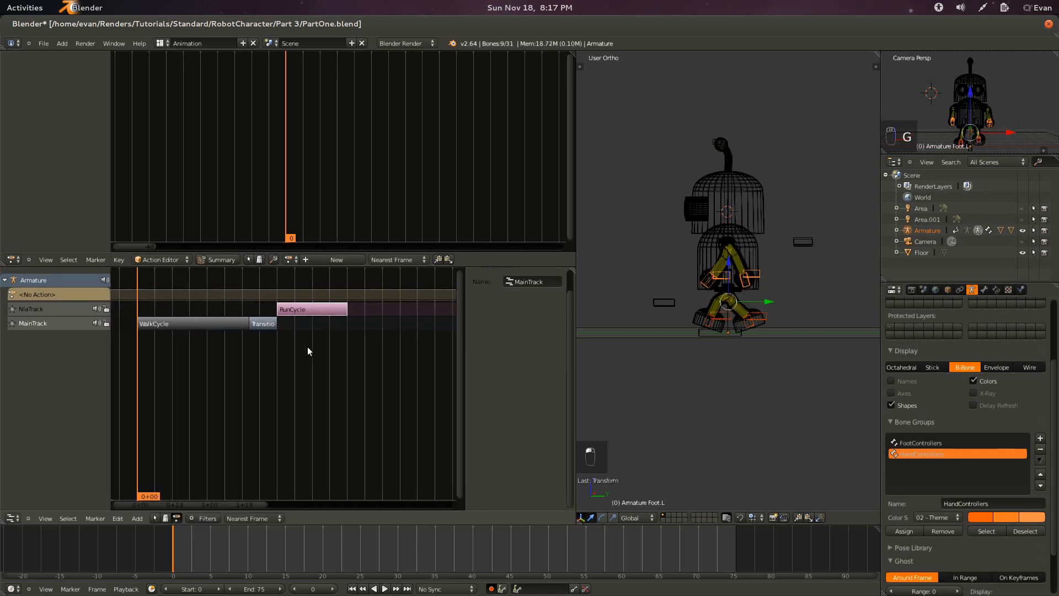
Move the RunCycle strip on NlaTrack to frames 25 to 50, save the file, and preview the overlap with WalkCycle.
click(312, 310)
drag(476, 350, 507, 364)
key(g)
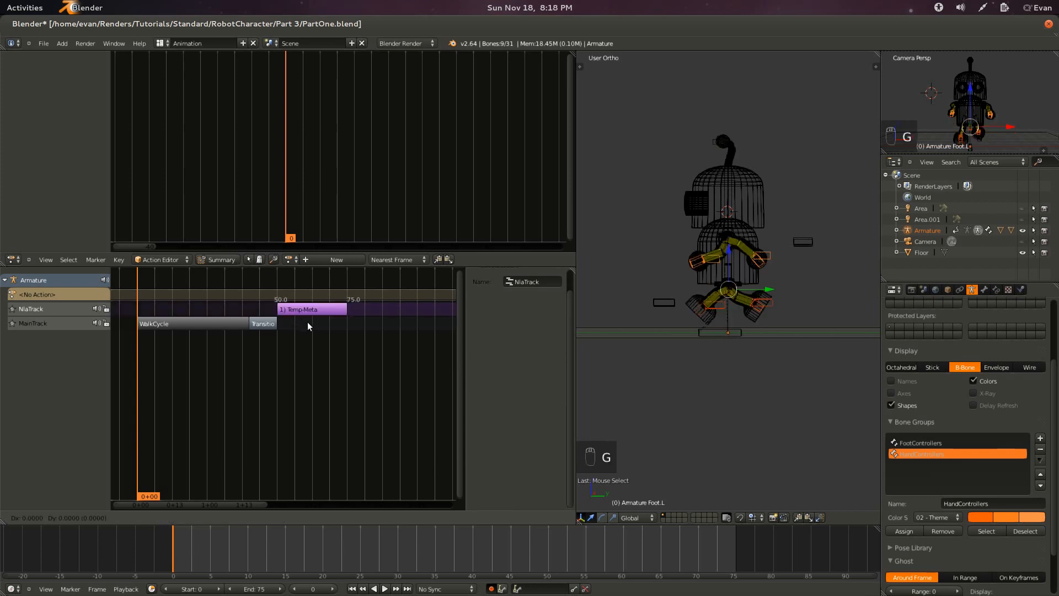
click(280, 313)
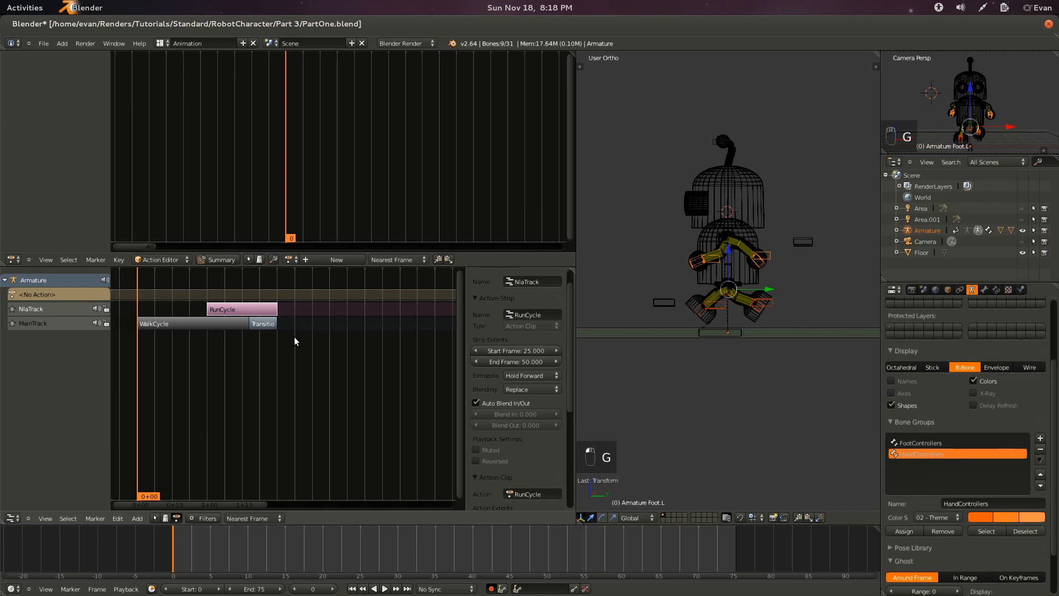
key(ctrl+s)
mouse_move(165, 384)
mouse_down()
mouse_move(219, 388)
mouse_move(153, 394)
mouse_up()
key(alt+a)
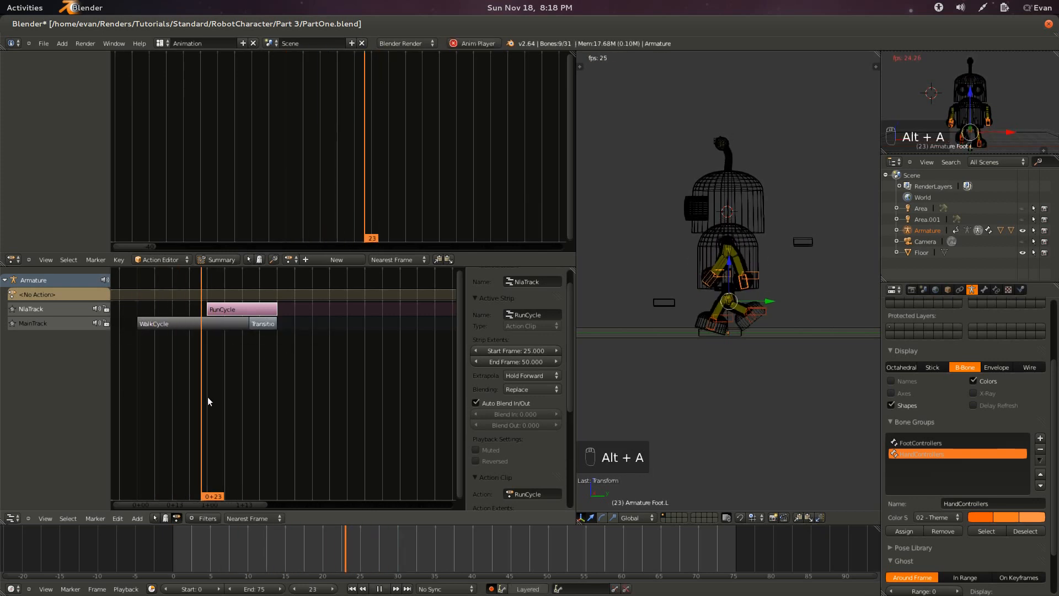
key(Escape)
Move the RunCycle strip back onto MainTrack at frame 50 and delete the transition strip.
right_click(275, 310)
key(g)
click(323, 318)
right_click(267, 325)
key(g)
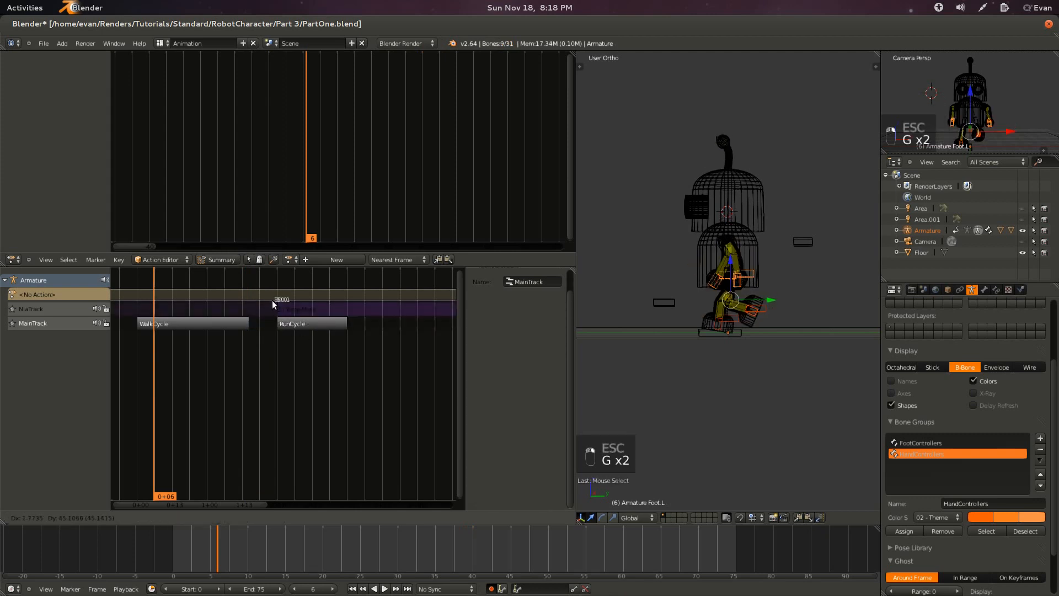
click(325, 315)
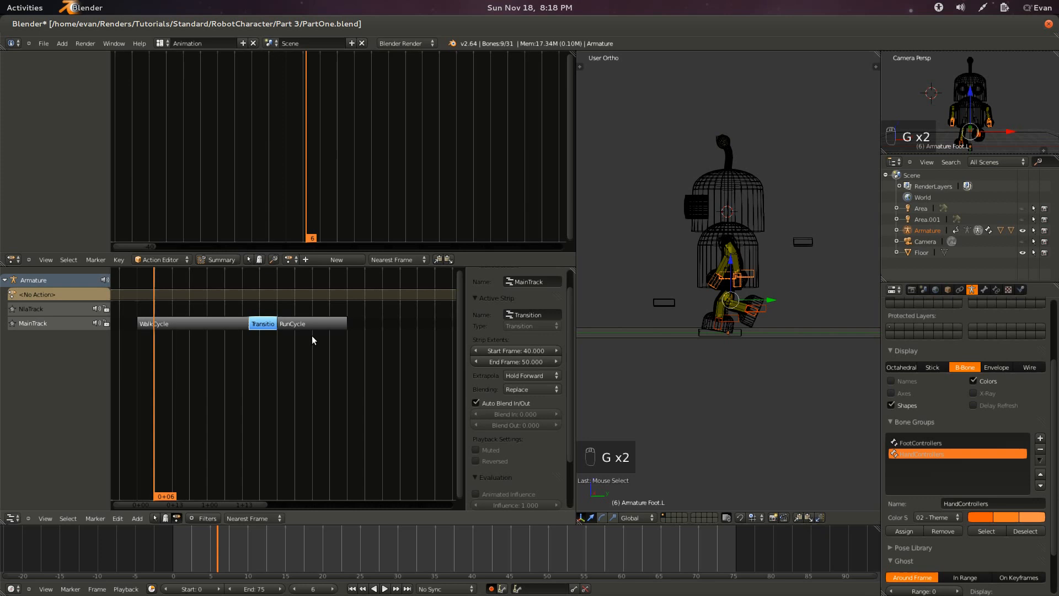
key(Delete)
Try to move the RunCycle strip closer to the end of the WalkCycle strip.
right_click(300, 322)
key(g)
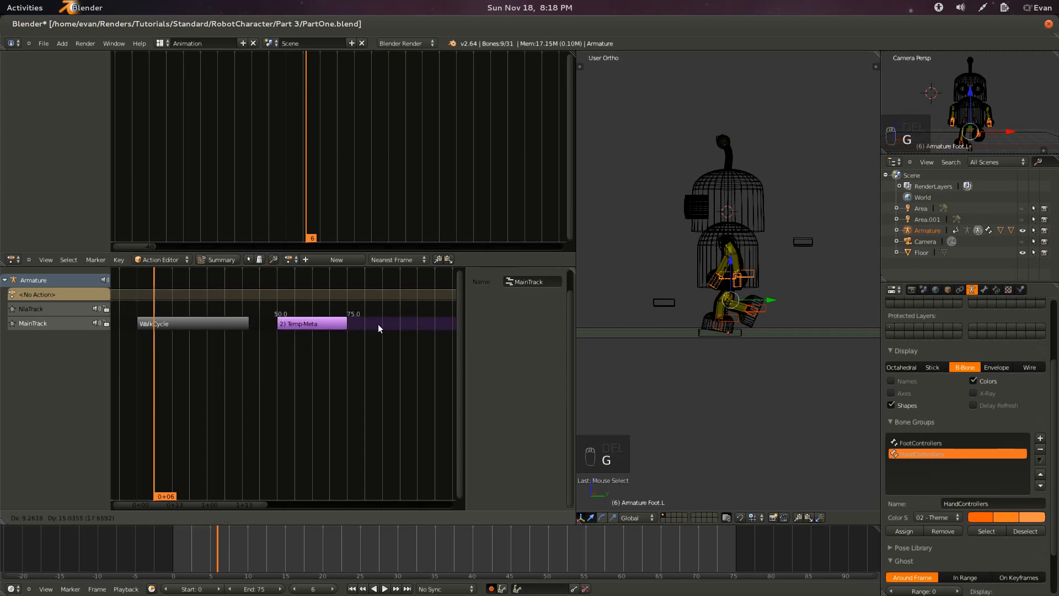
click(282, 339)
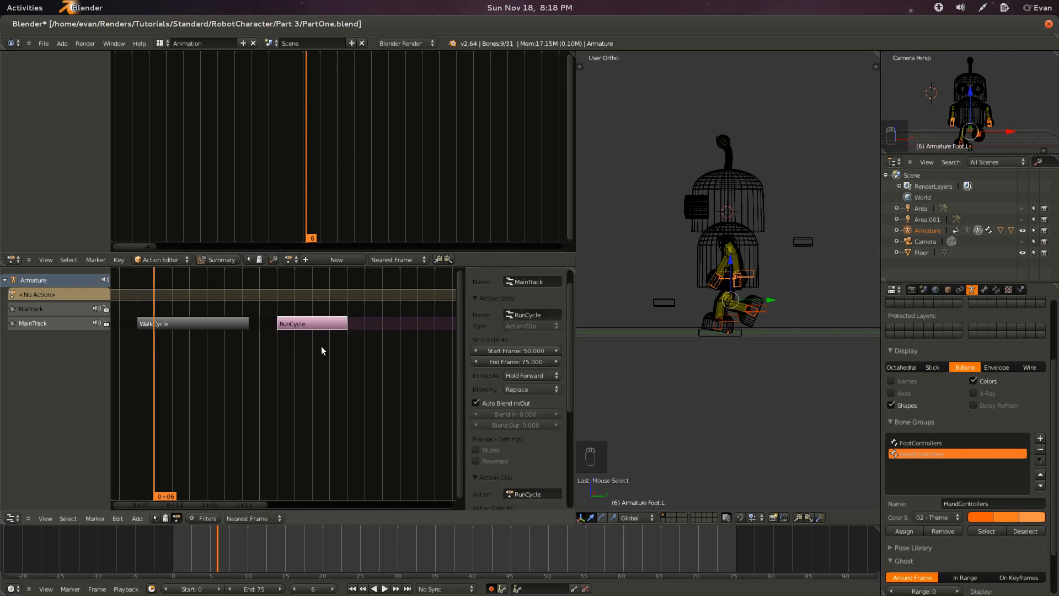
Save the file and set the RunCycle strip's playback scale to 1.
scroll(494, 394, down, 5)
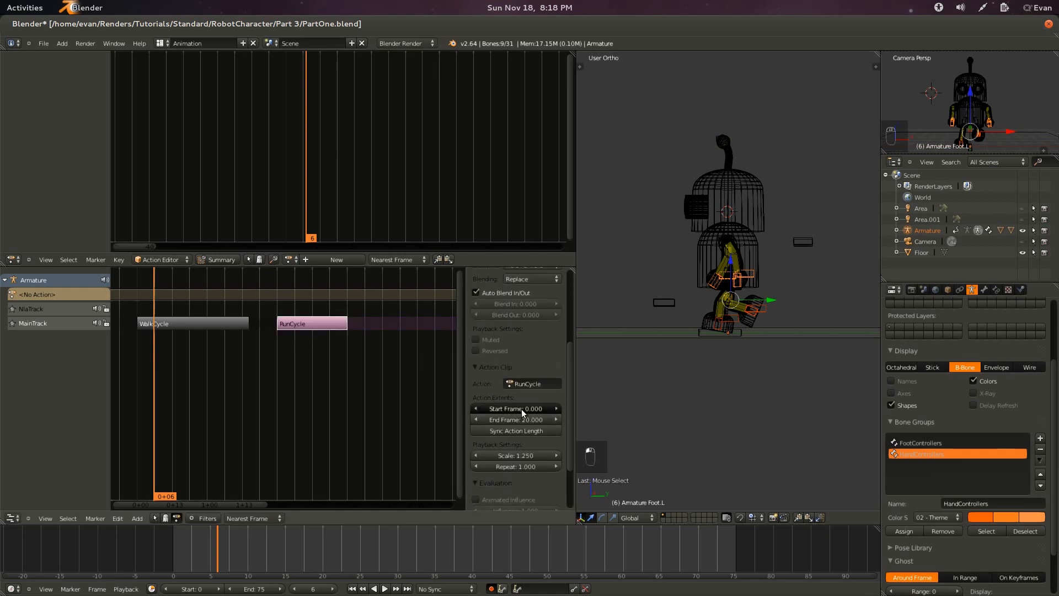
click(517, 411)
key(Return)
key(ctrl+s)
scroll(354, 393, down, 3)
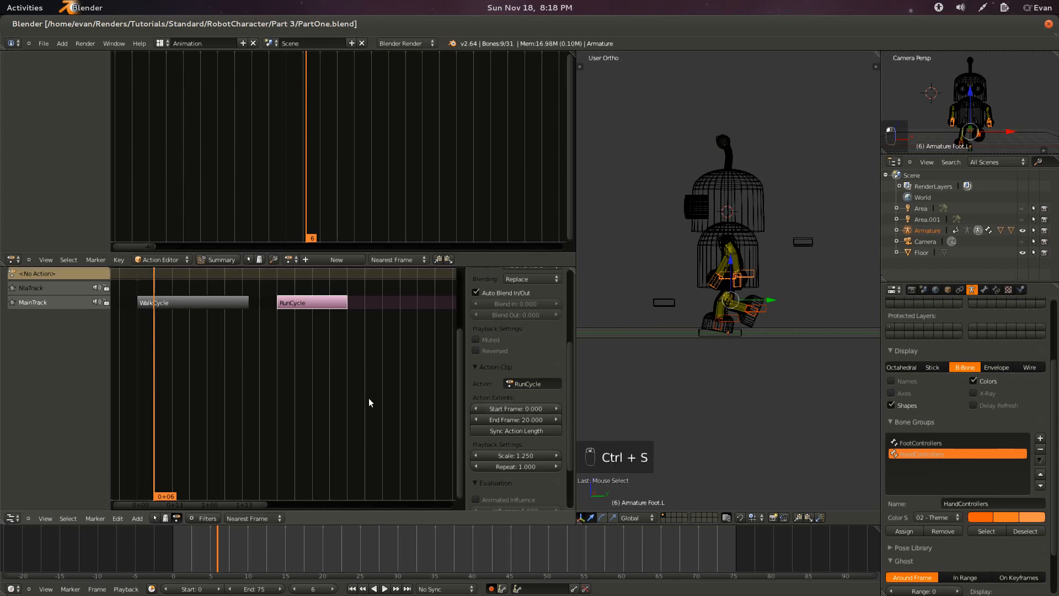
click(530, 456)
text(1)
key(Return)
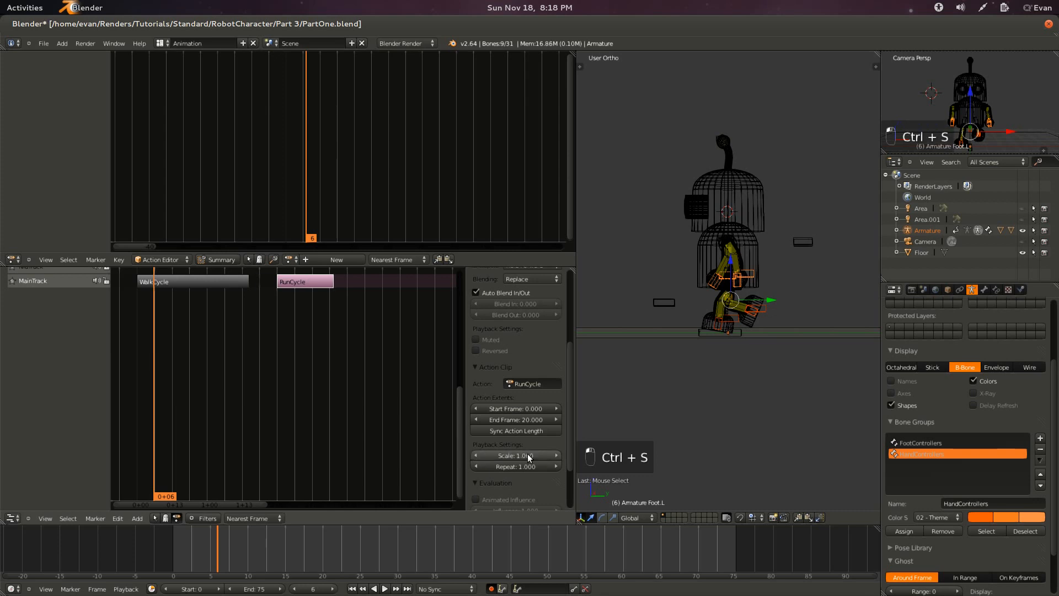
Try to move the RunCycle strip toward the end of WalkCycle, undo the move, and save the file.
scroll(316, 320, up, 1)
scroll(316, 321, down, 3)
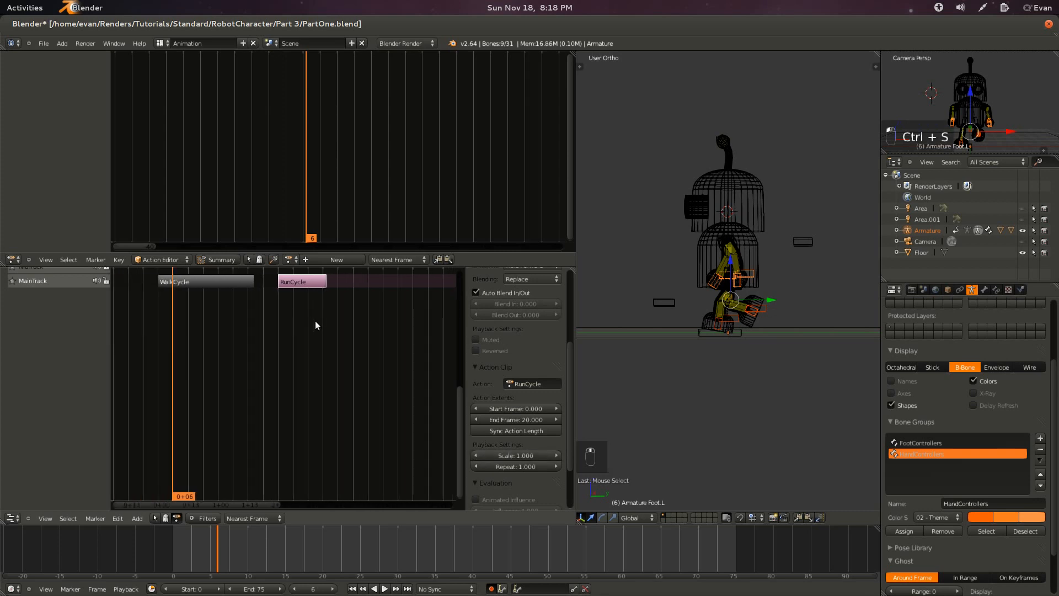
middle_drag(315, 320, 327, 372)
key(g)
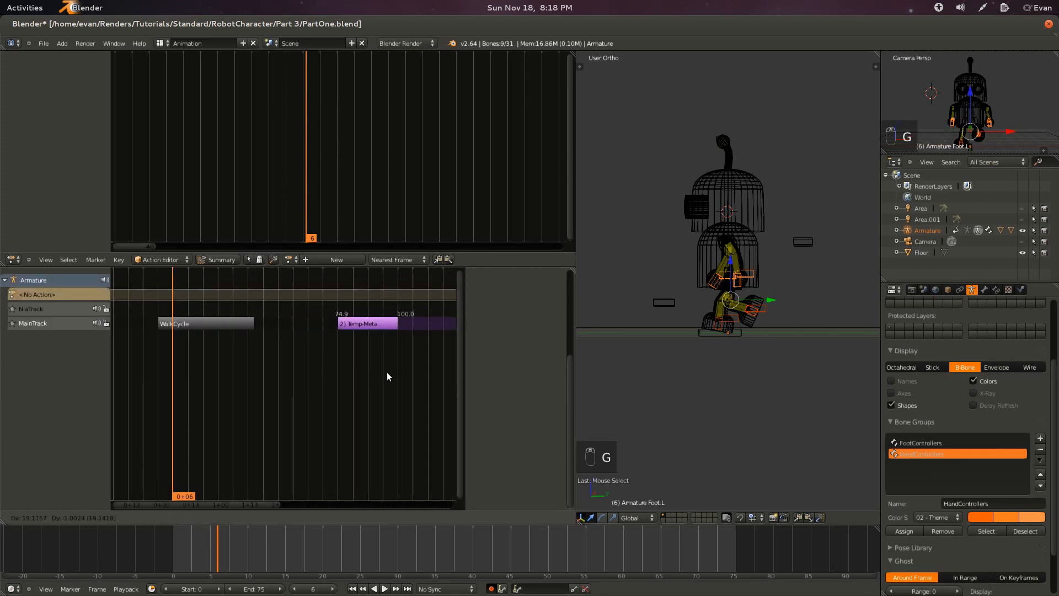
click(275, 374)
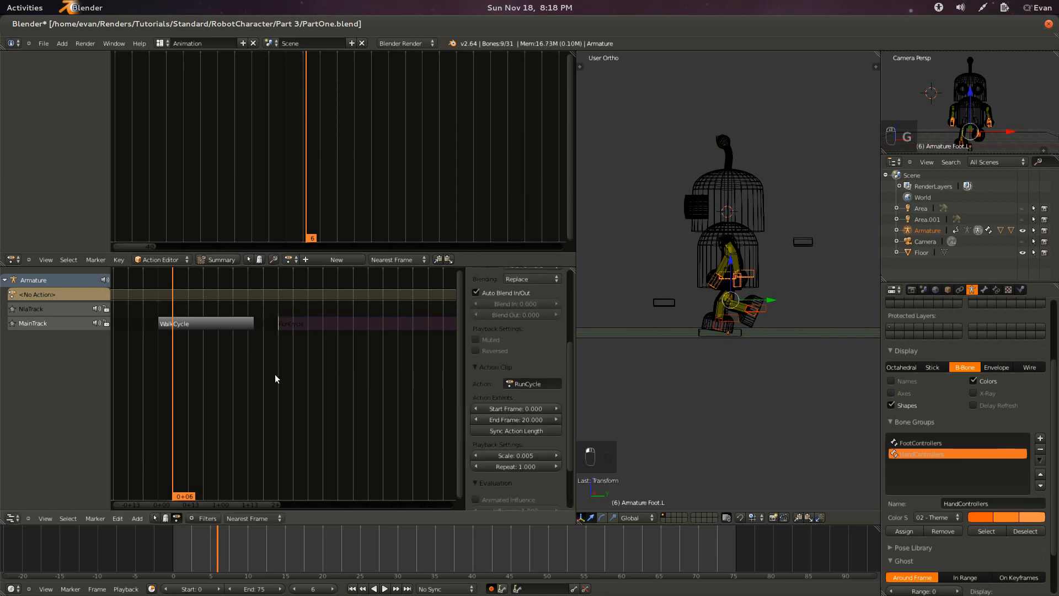
key(ctrl+z)
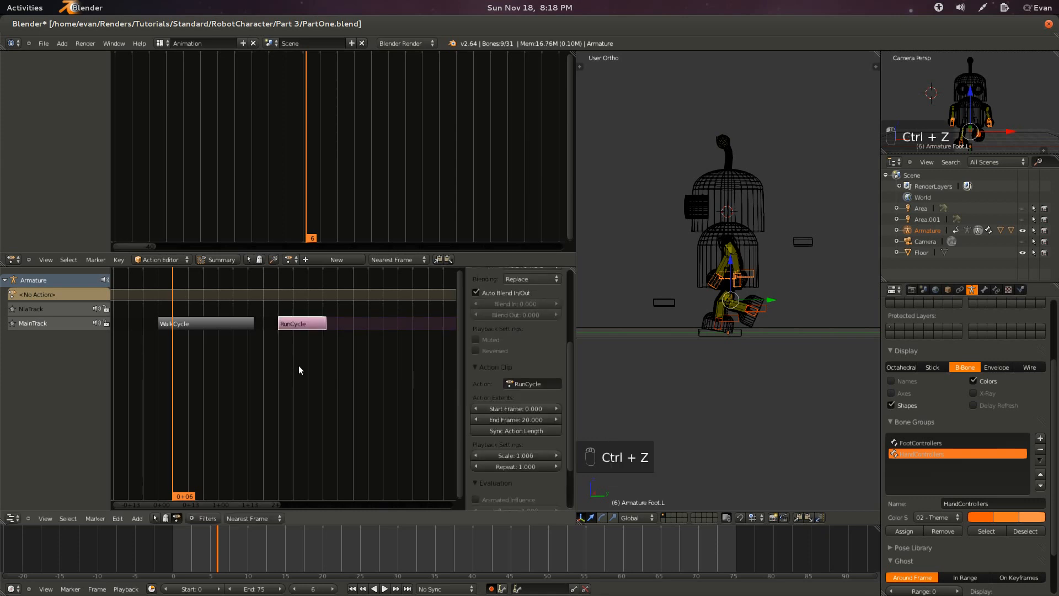
key(ctrl+s)
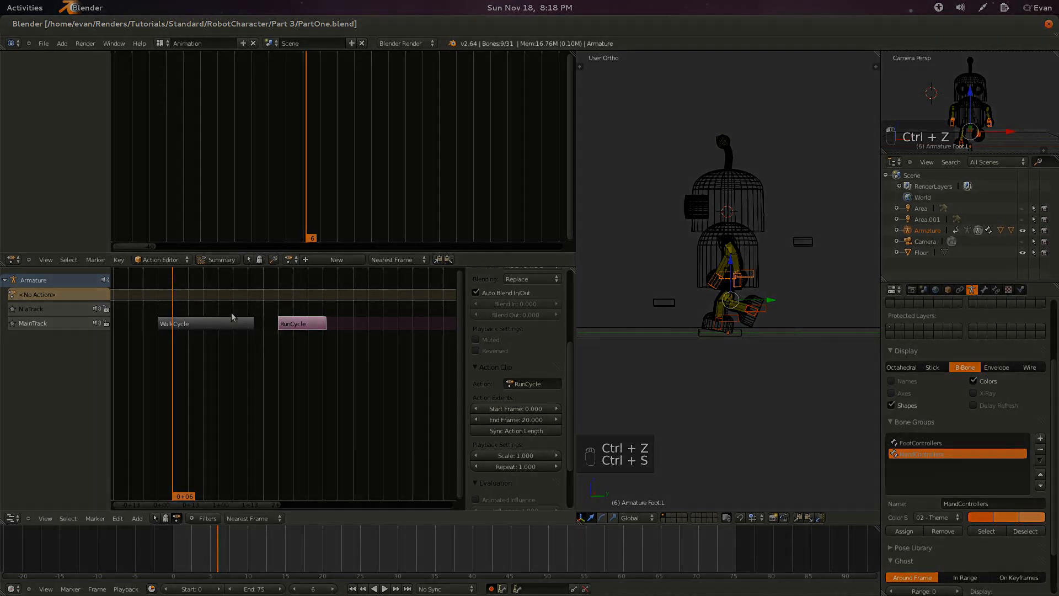
Set the WalkCycle strip's playback scale to about 0.618 and its repeat count to 2.
right_click(227, 321)
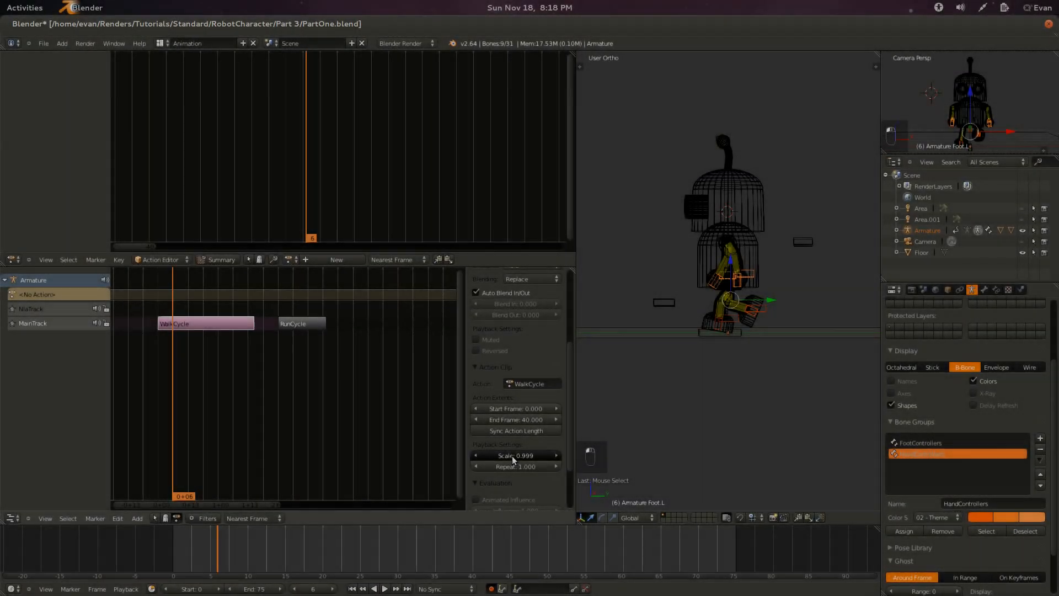
mouse_move(512, 456)
mouse_down()
mouse_move(490, 459)
mouse_move(525, 467)
mouse_up()
click(526, 468)
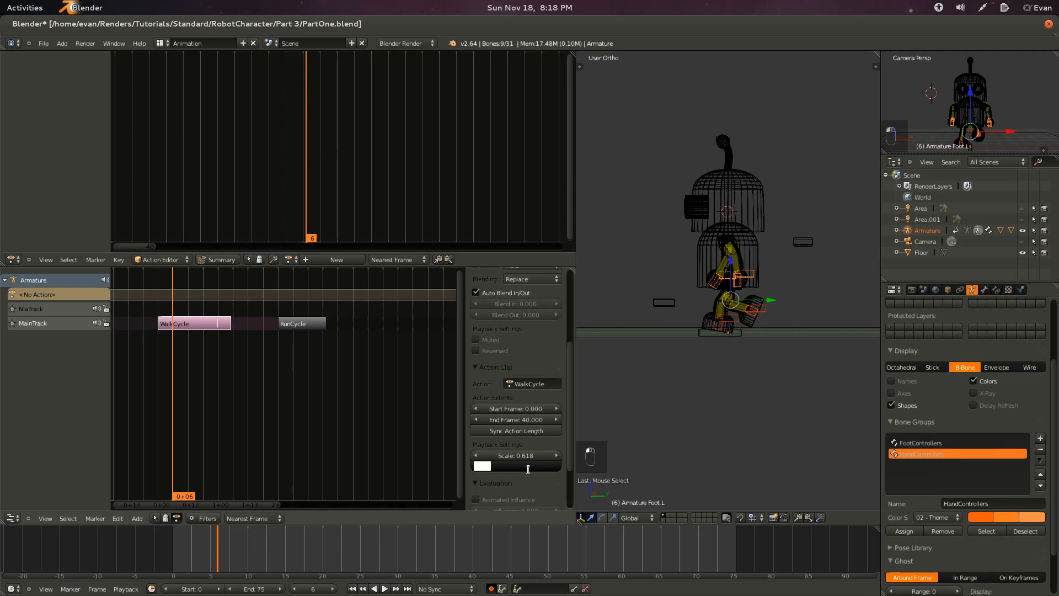
text(2)
key(Return)
Play the animation from the start to check the repeated WalkCycle leading into RunCycle.
right_click(308, 327)
click(215, 388)
key(shift+Left)
key(alt+a)
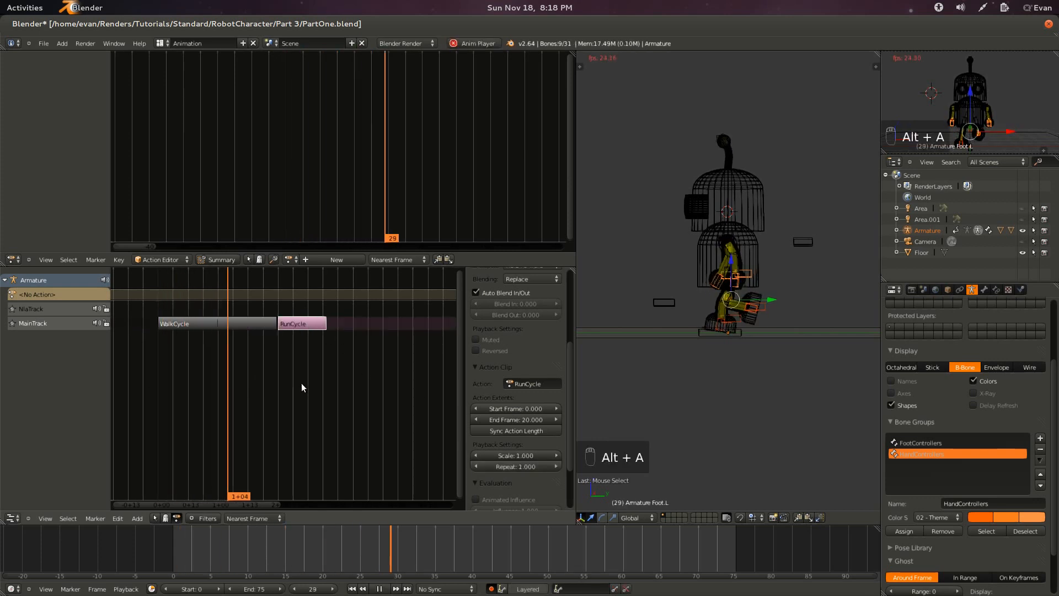
key(Escape)
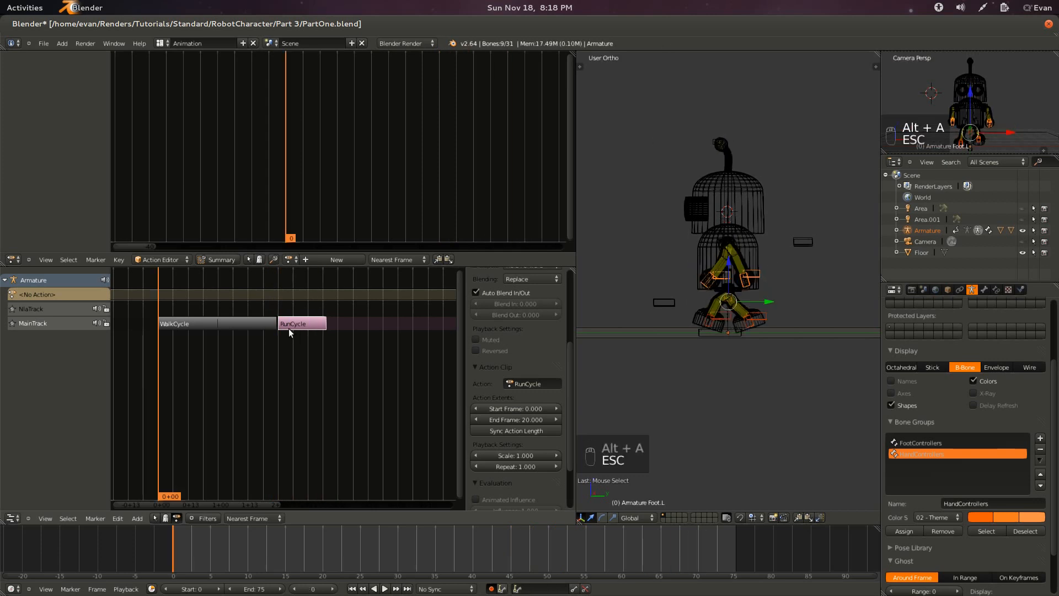
Shift the RunCycle strip slightly later, add a transition from WalkCycle to it, save the file, and play the animation.
key(g)
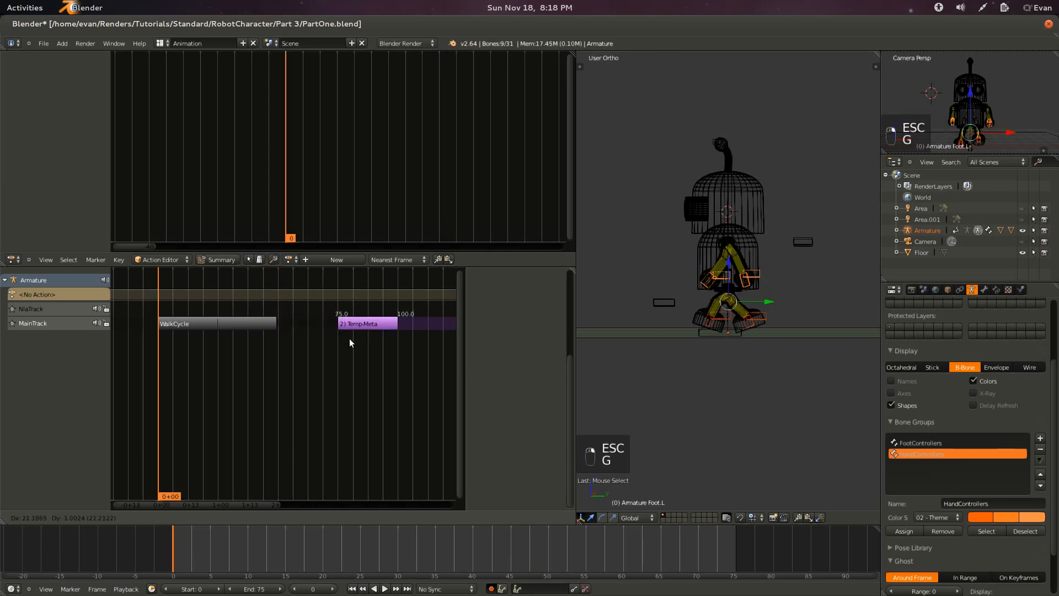
click(318, 342)
shift+right_click(264, 327)
key(shift+t)
key(ctrl+s)
key(alt+a)
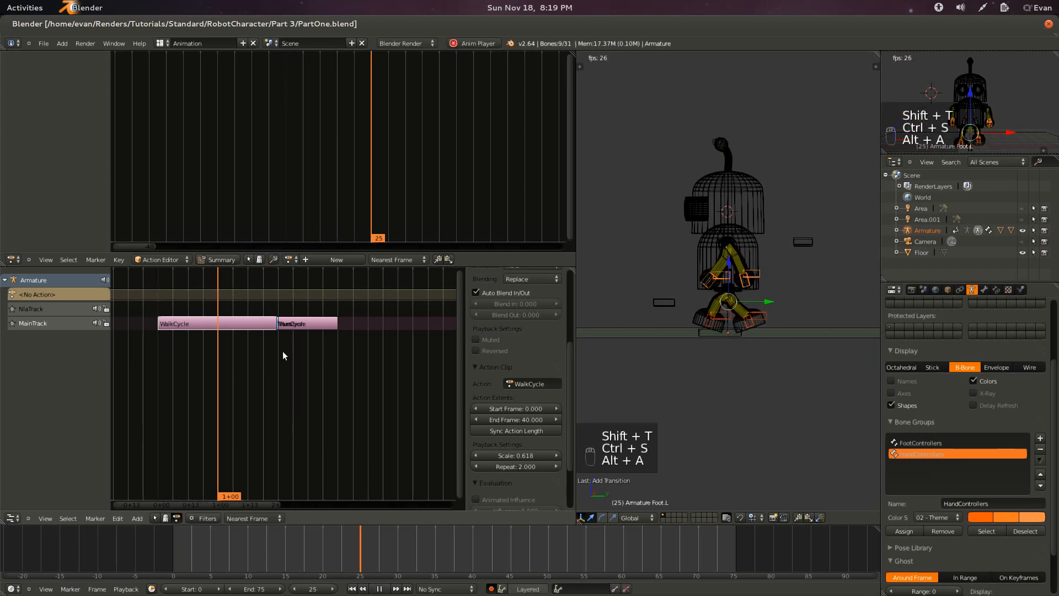
Switch the main 3D view to solid shading, save the file, and replay the walk-to-run animation from an earlier frame.
key(Escape)
drag(154, 400, 276, 398)
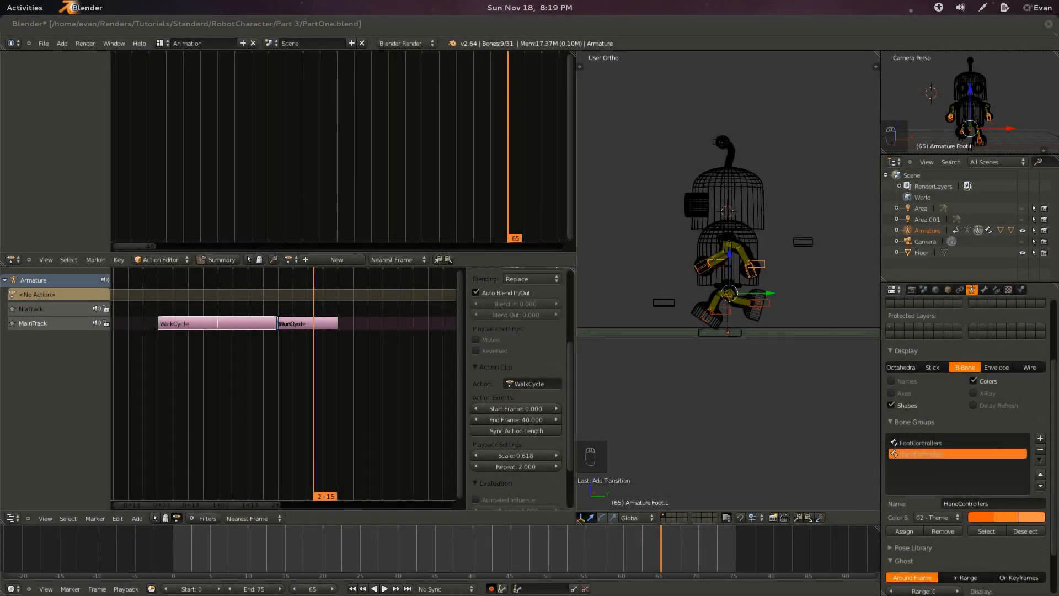
click(793, 24)
key(z)
middle_drag(772, 302, 756, 324)
key(ctrl+s)
drag(202, 404, 237, 403)
key(alt+a)
mouse_move(750, 401)
middle_down()
mouse_move(712, 387)
mouse_move(741, 410)
middle_up()
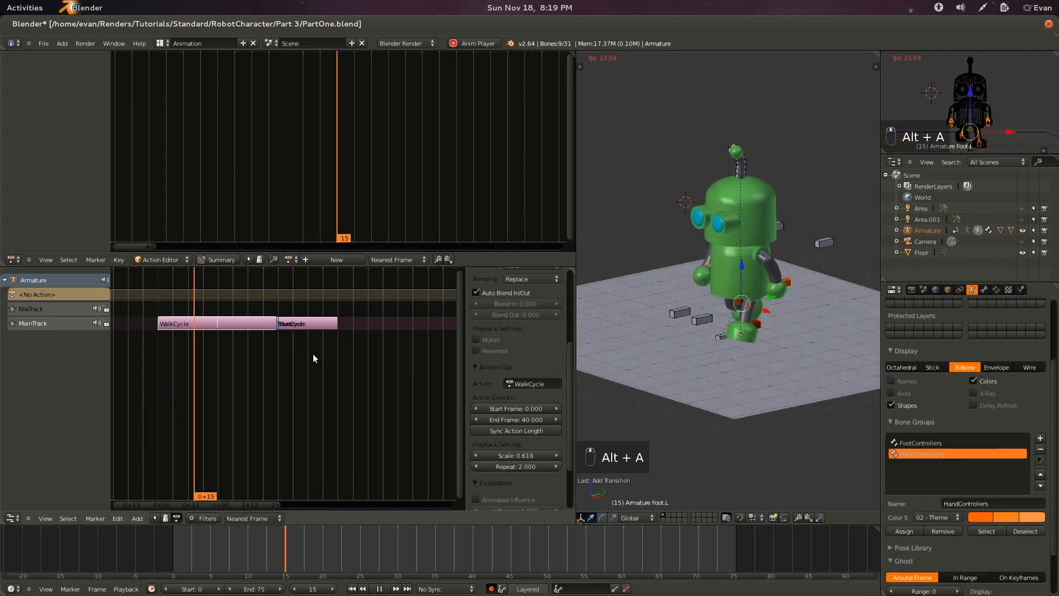
Move the RunCycle strip on MainTrack so it starts just after the WalkCycle strip ends.
right_click(313, 330)
key(g)
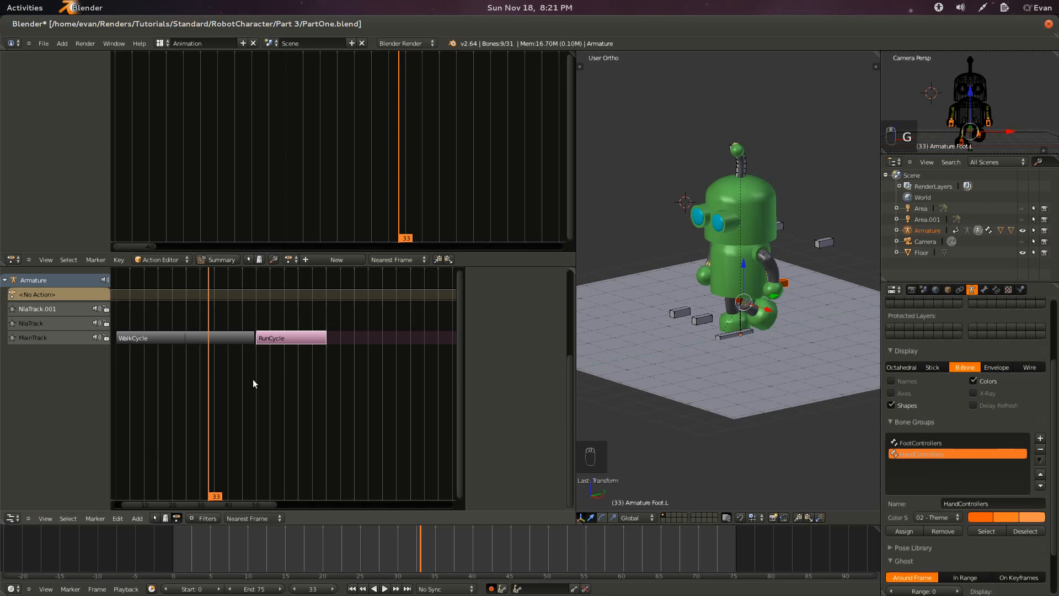
scroll(254, 379, up, 5)
key(g)
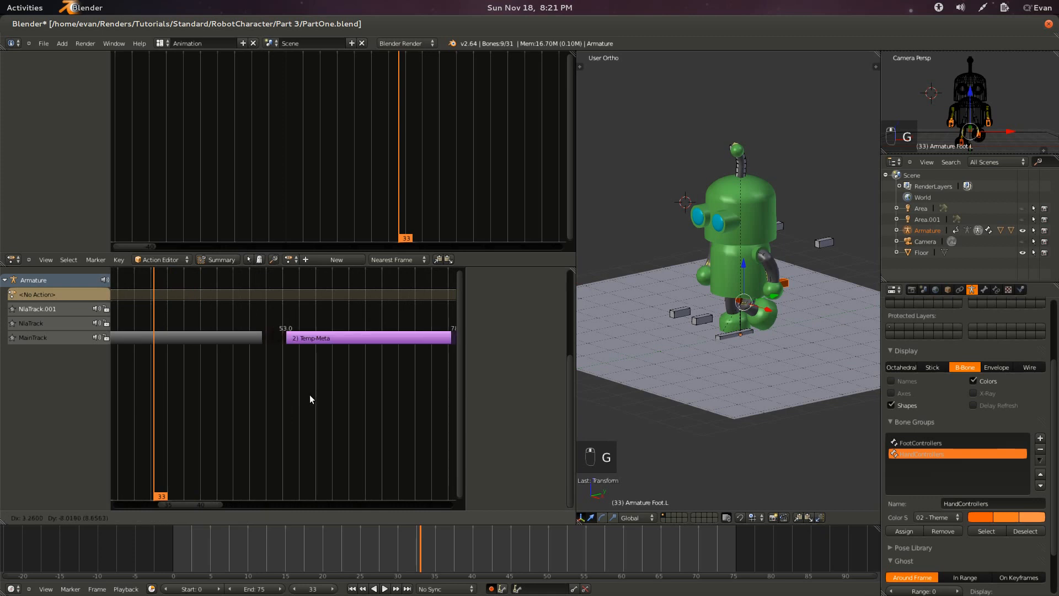
click(288, 400)
key(g)
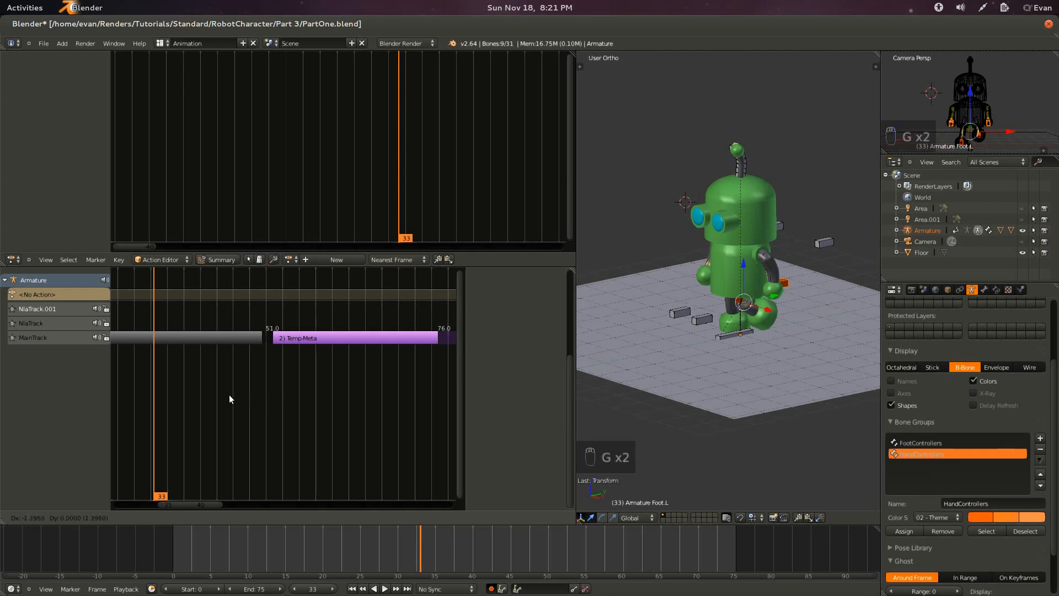
click(208, 392)
Add a transition between the WalkCycle and RunCycle strips, save the file, and play the animation.
middle_drag(212, 389, 306, 398)
shift+right_click(289, 337)
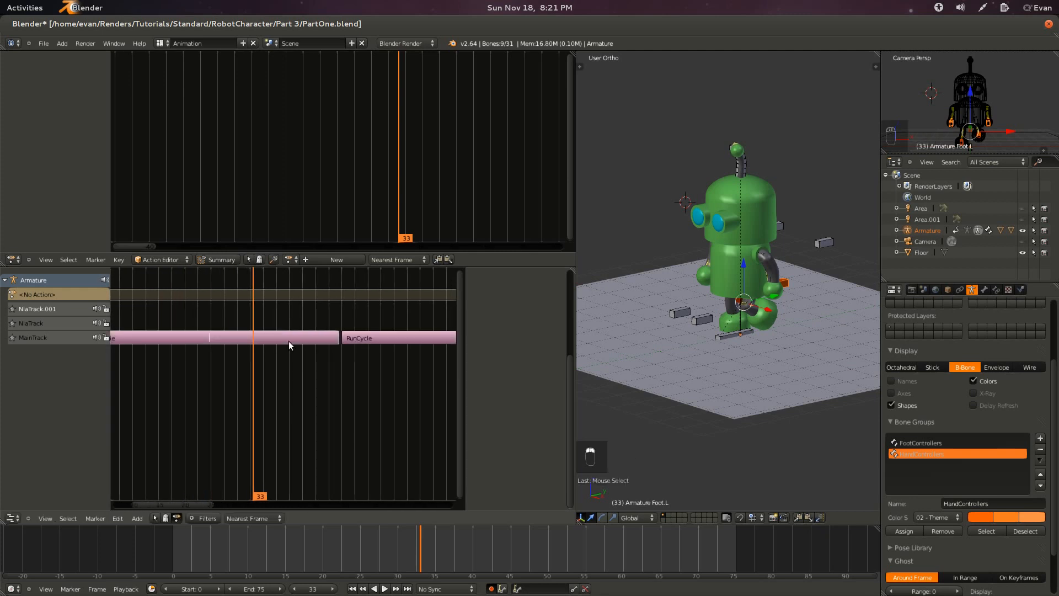
key(shift+t)
key(ctrl+s)
key(alt+a)
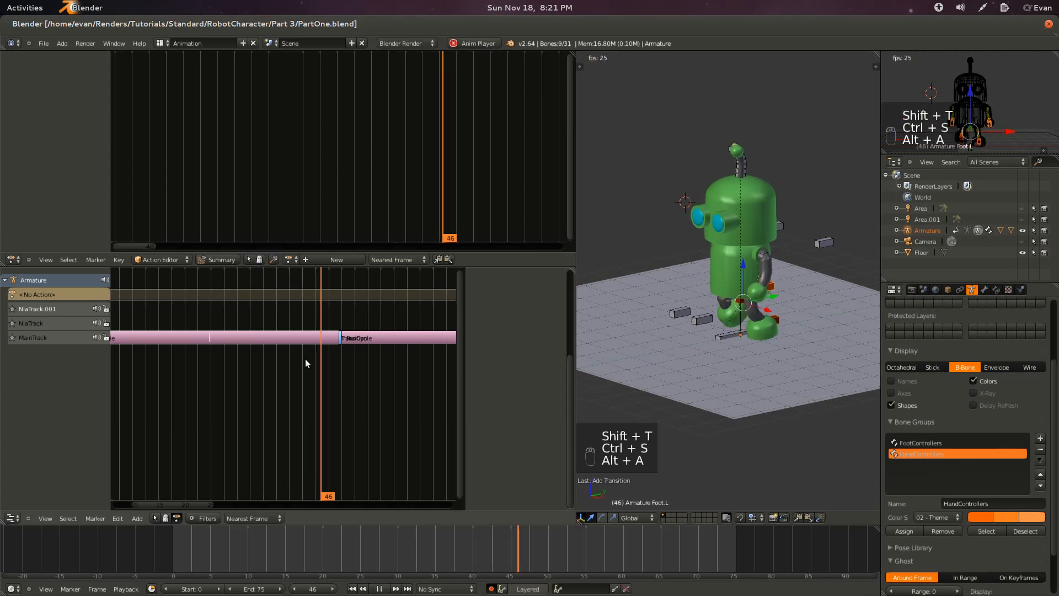
key(Escape)
Move the RunCycle strip a few frames later to about frame 55, playing the animation between adjustments.
right_click(360, 341)
key(g)
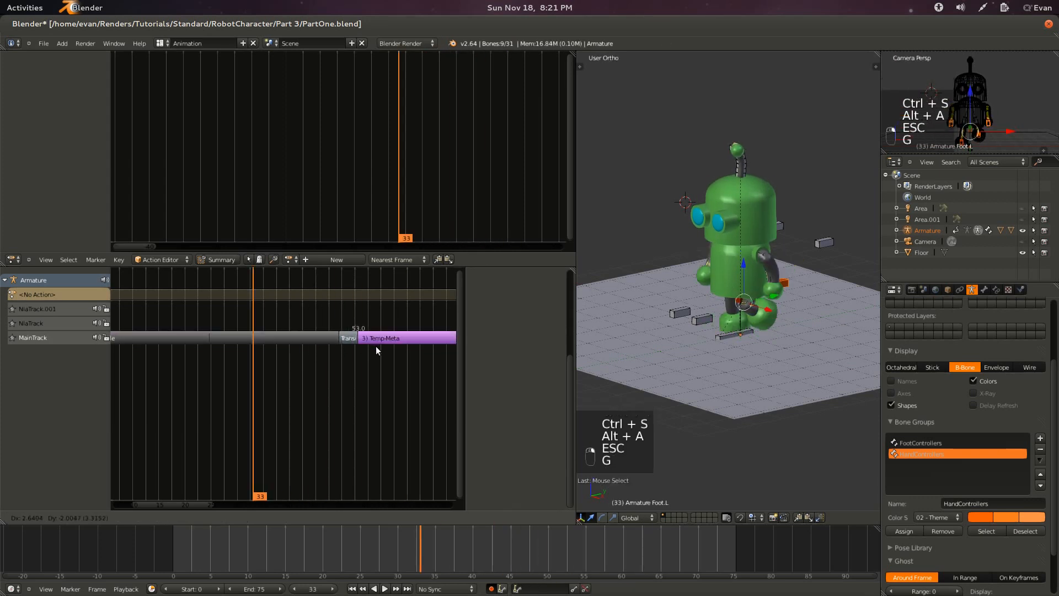
click(378, 346)
key(alt+a)
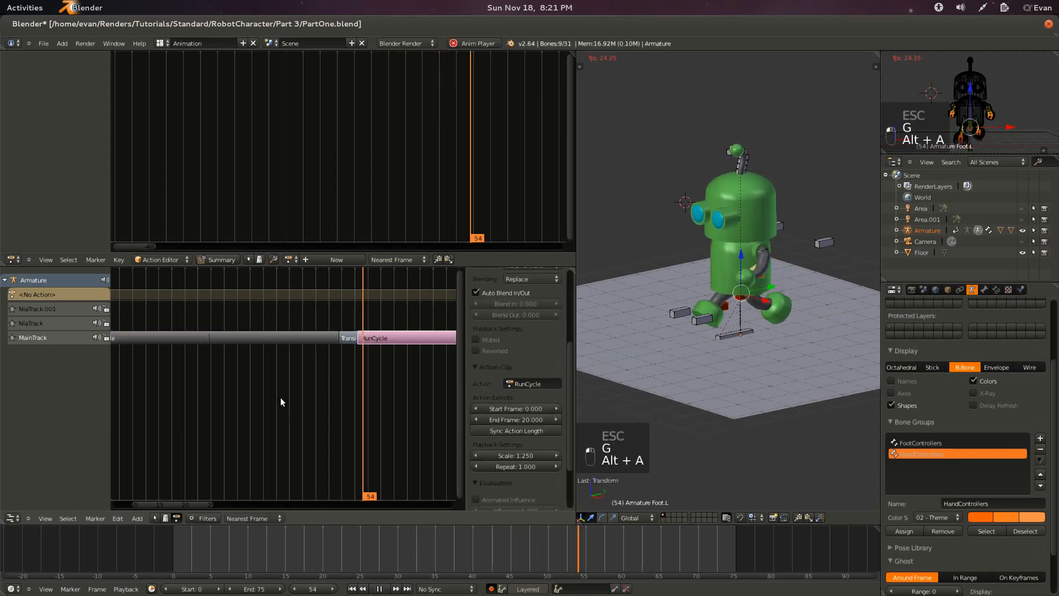
key(Escape)
key(g)
click(288, 398)
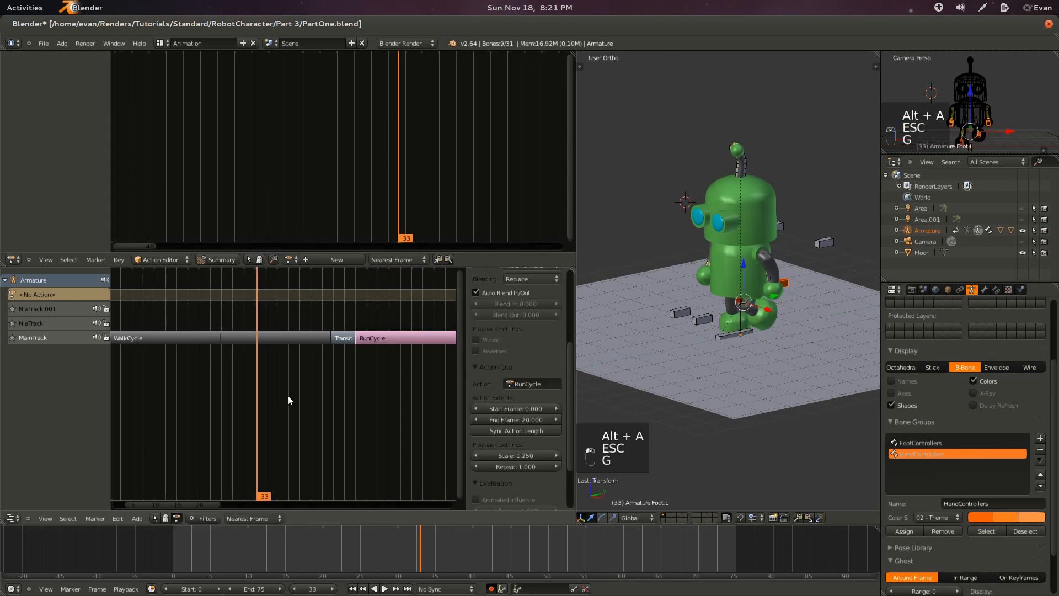
Play the animation with the longer transition, checking the robot in the 3D view, and save the file.
key(alt+a)
scroll(289, 395, down, 3)
scroll(685, 344, down, 4)
middle_drag(737, 353, 775, 344)
key(ctrl+s)
click(771, 345)
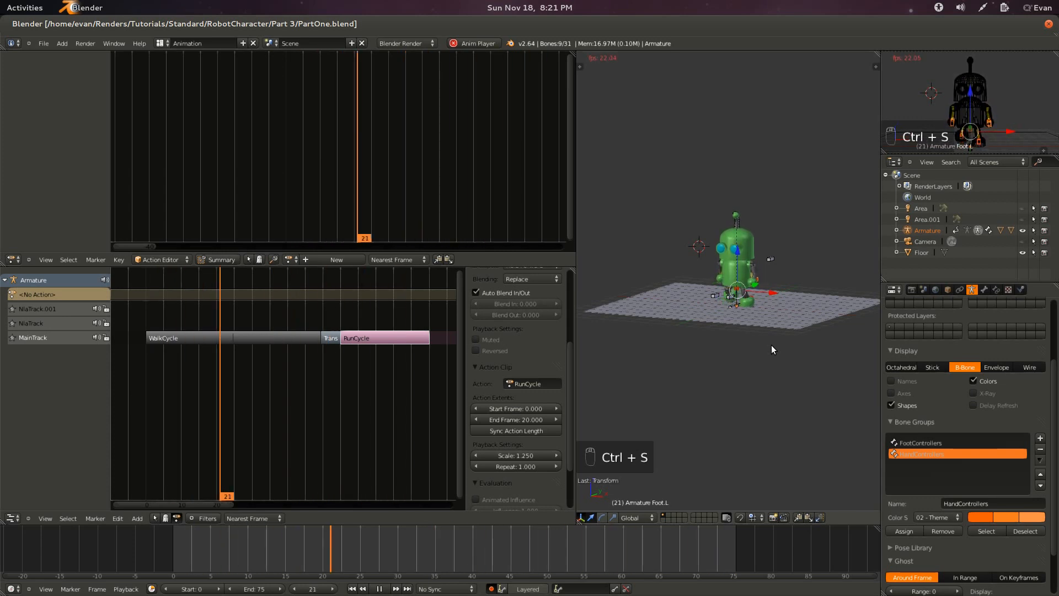
Set the RunCycle strip's playback scale to 1, stop the playback, and save the file.
click(408, 341)
scroll(507, 463, down, 2)
scroll(507, 464, down, 2)
click(521, 412)
text(1)
key(Return)
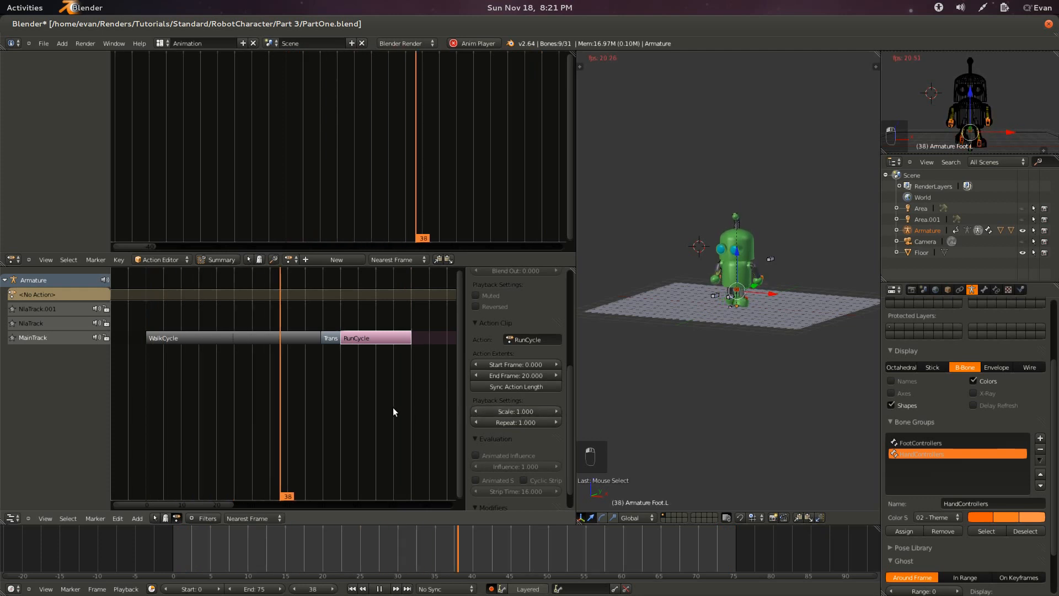
key(ctrl+s)
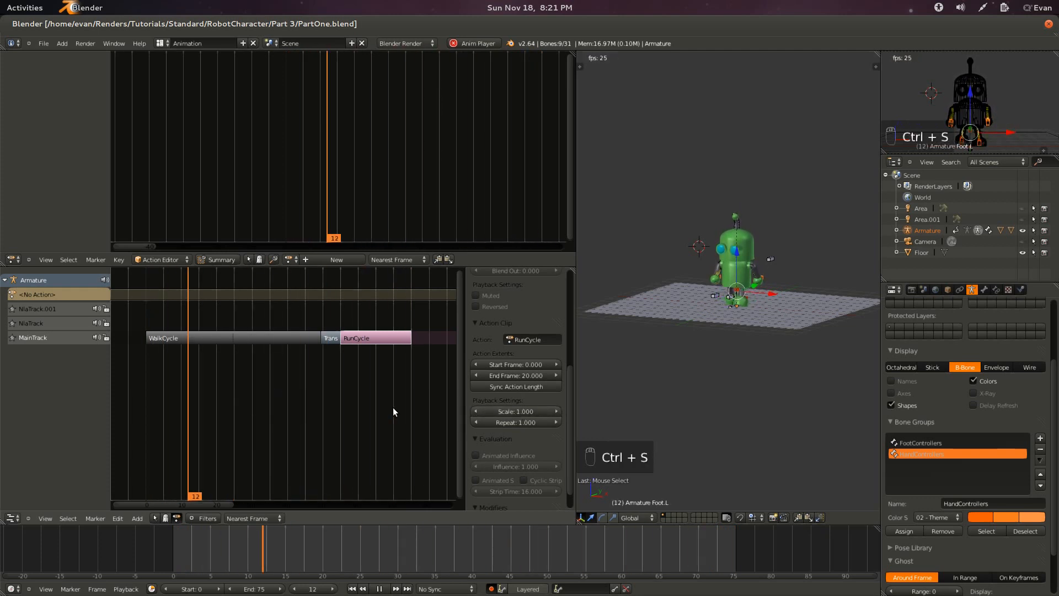
key(Escape)
key(ctrl+s)
scroll(516, 445, down, 2)
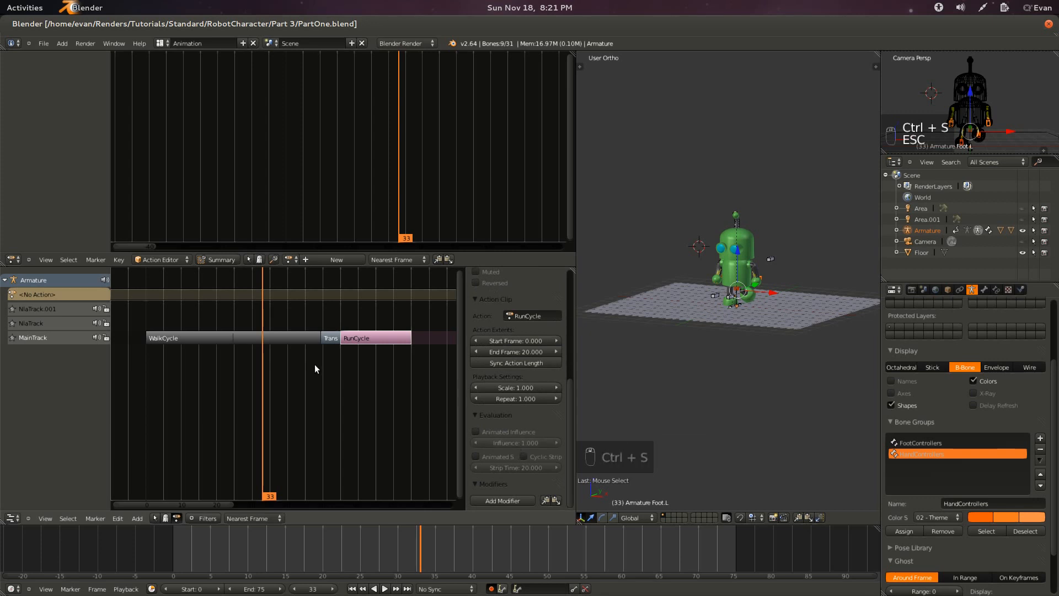
click(29, 332)
key(Delete)
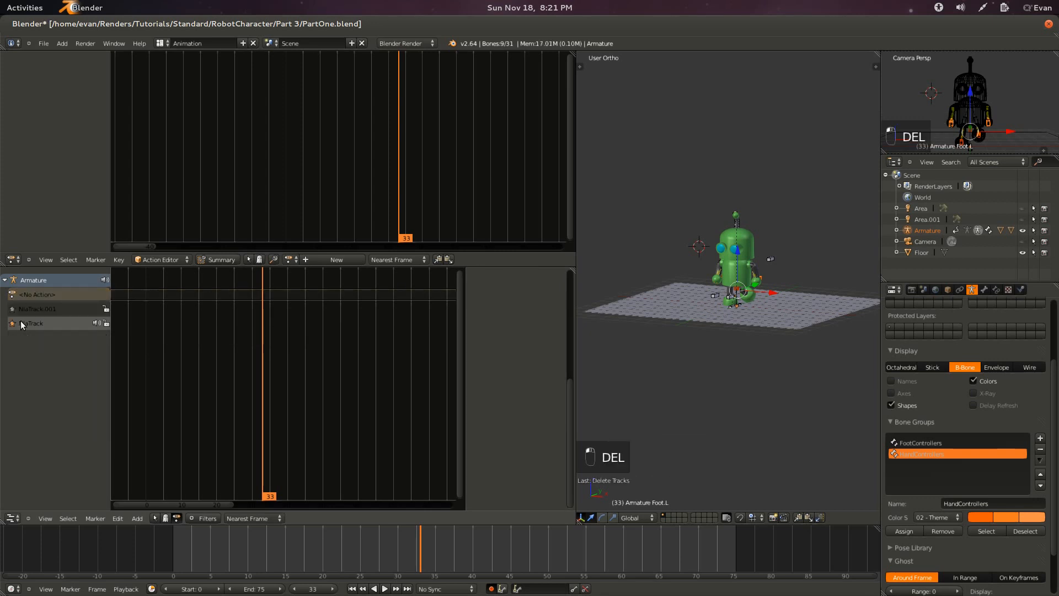
key(ctrl+z)
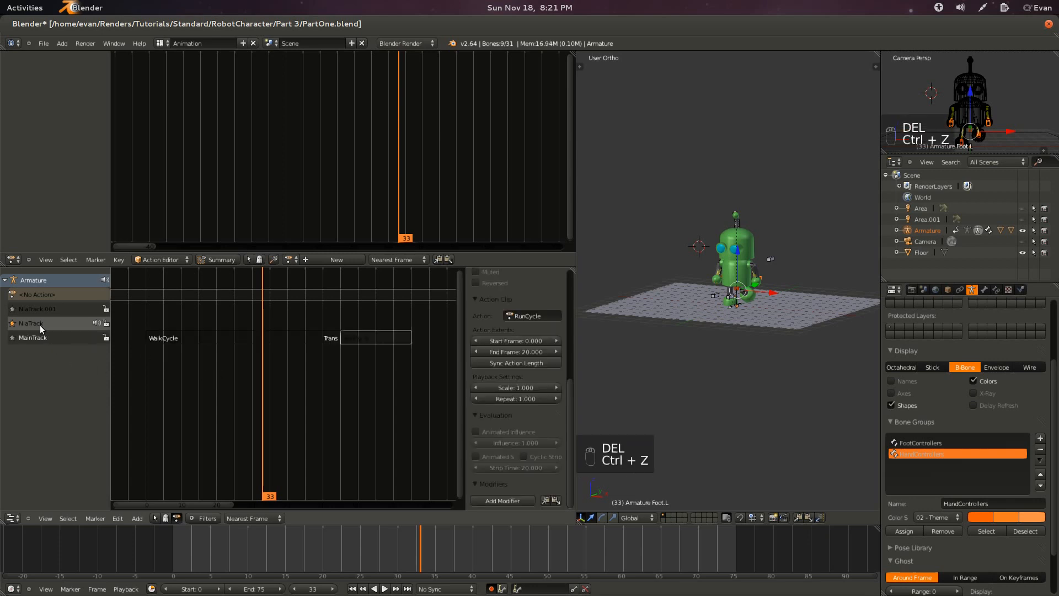
Delete the empty NlaTrack and NlaTrack.001 tracks and save the file.
click(31, 325)
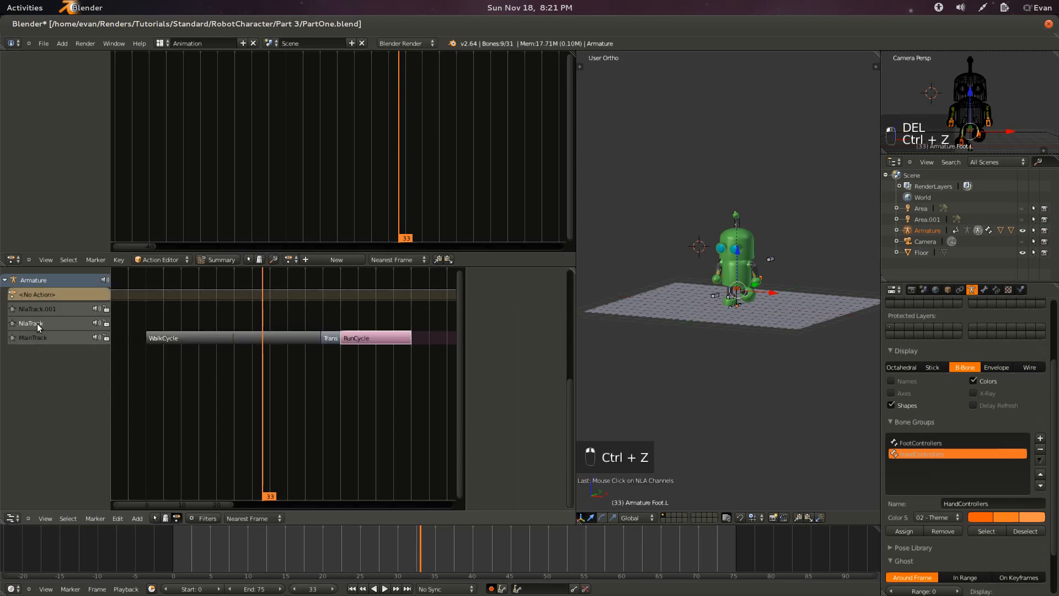
key(Delete)
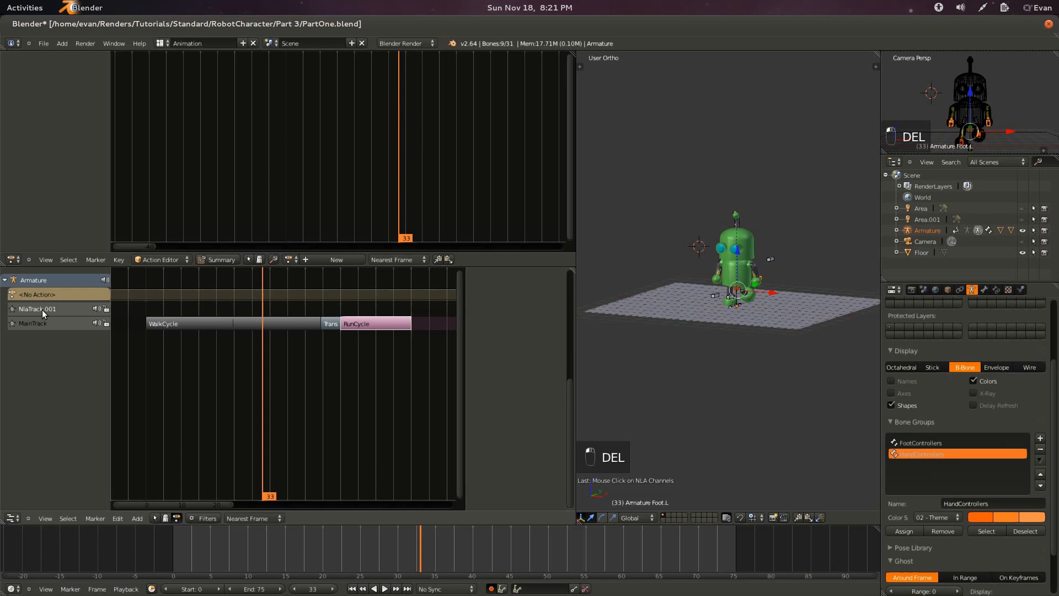
key(Delete)
key(ctrl+s)
Return to frame 0, reduce the WalkCycle strip's playback scale to about 0.370, and play the animation.
click(278, 372)
click(143, 397)
drag(143, 396, 141, 354)
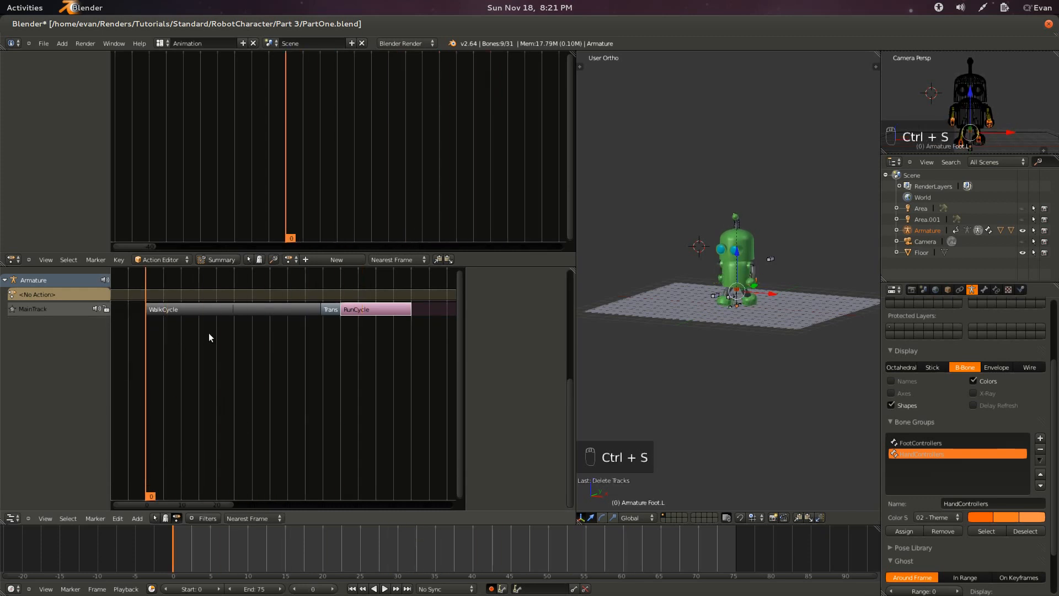
right_click(241, 314)
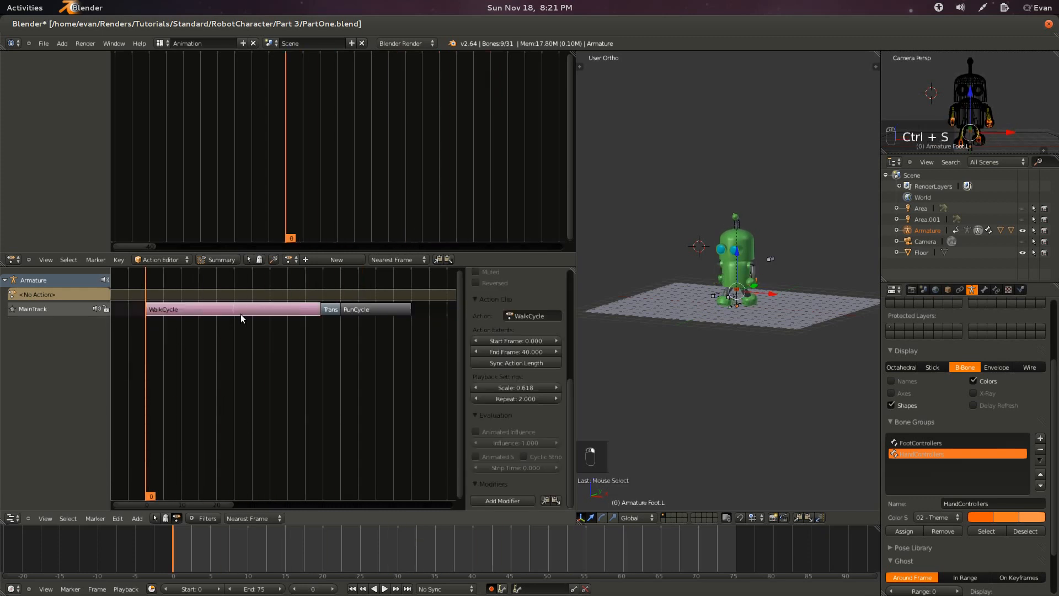
click(513, 391)
key(BackSpace)
key(Escape)
drag(530, 381, 510, 390)
key(alt+a)
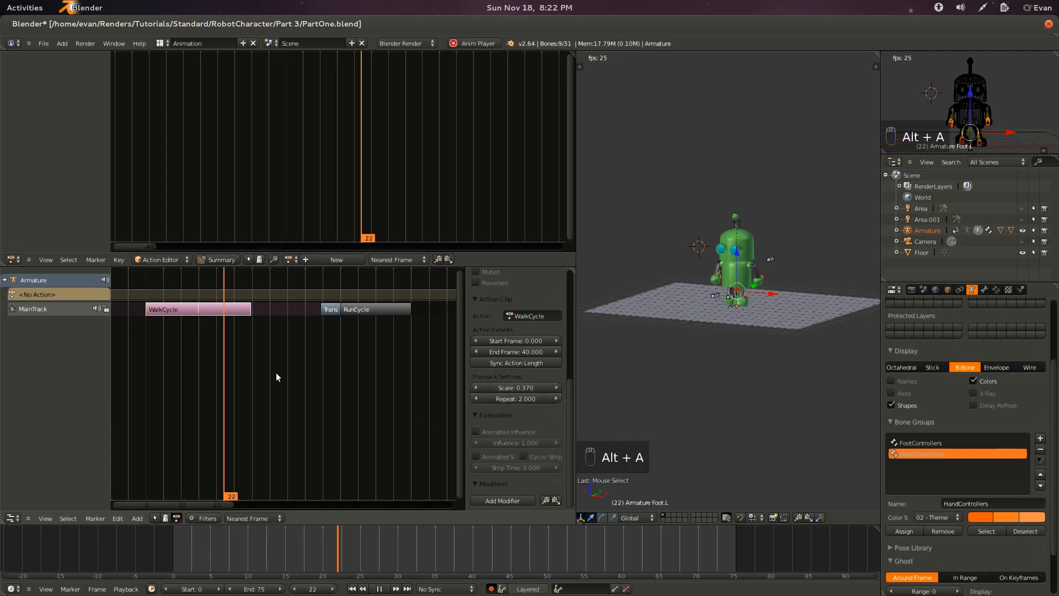
key(Escape)
Try to move and scale the transition strip in the gap before RunCycle, and replay the animation.
drag(137, 366, 209, 353)
right_click(334, 310)
key(g)
key(s)
click(322, 339)
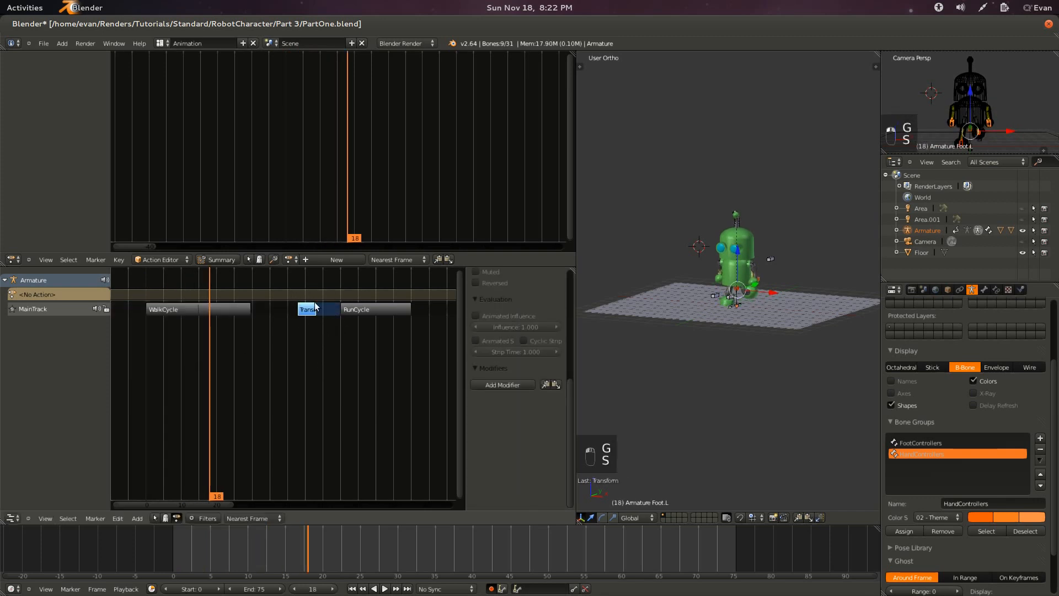
key(g)
click(342, 330)
key(alt+a)
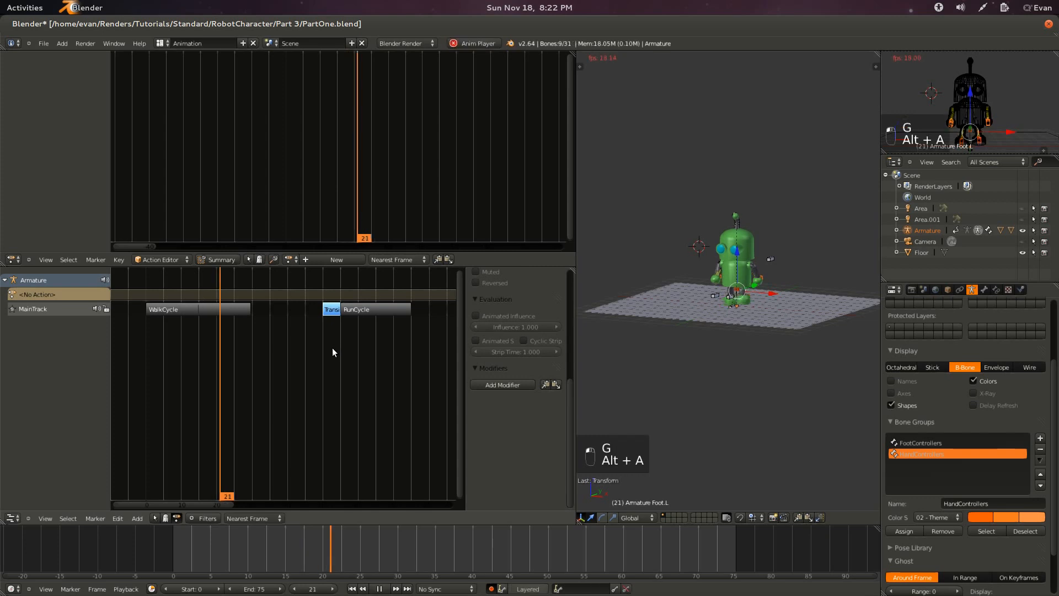
key(Escape)
click(154, 380)
key(alt+a)
key(Escape)
Select the WalkCycle strip and set its playback scale to 1.
right_click(251, 309)
right_click(240, 311)
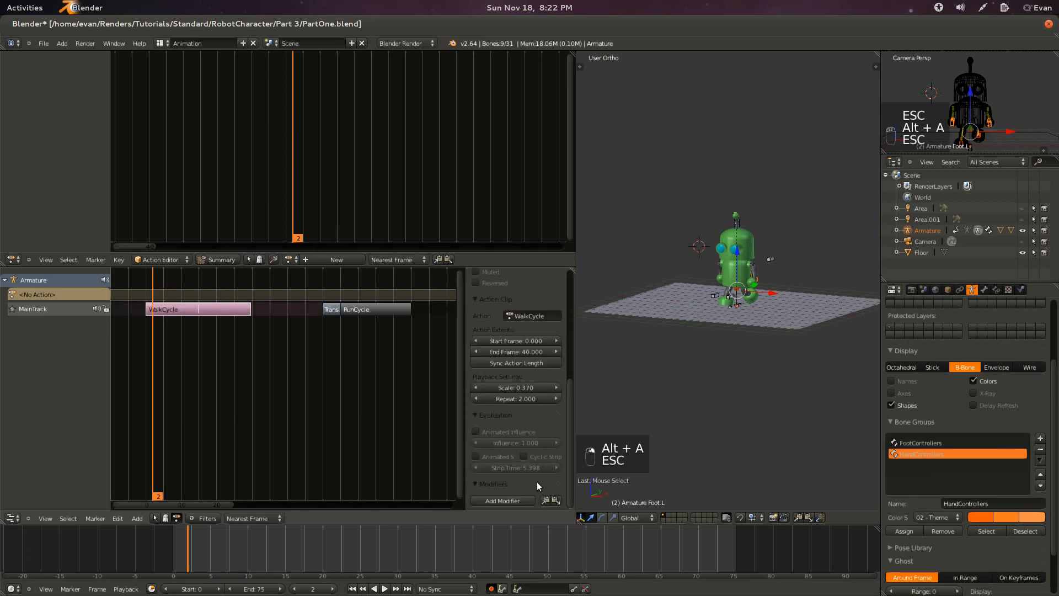
click(514, 386)
text(1)
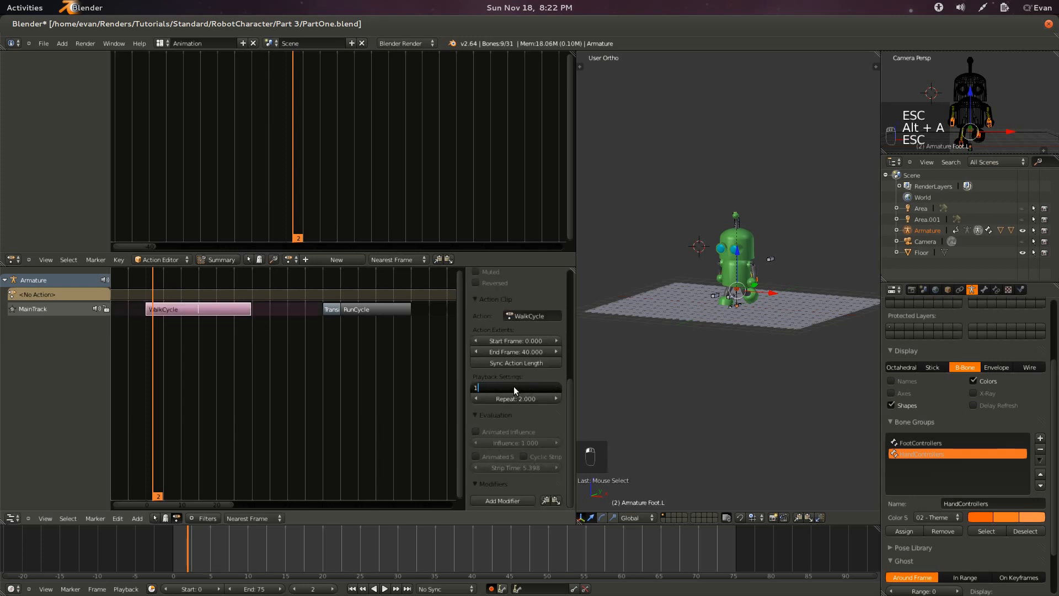
key(Return)
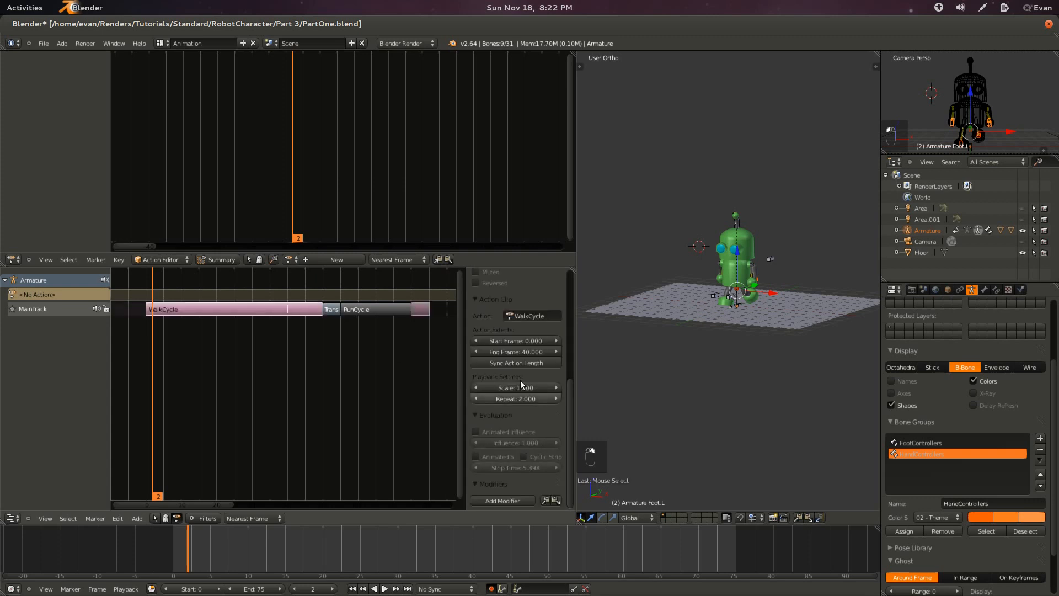
Set the WalkCycle strip's repeat count to 1 and restore its playback scale to 1.
drag(517, 400, 501, 408)
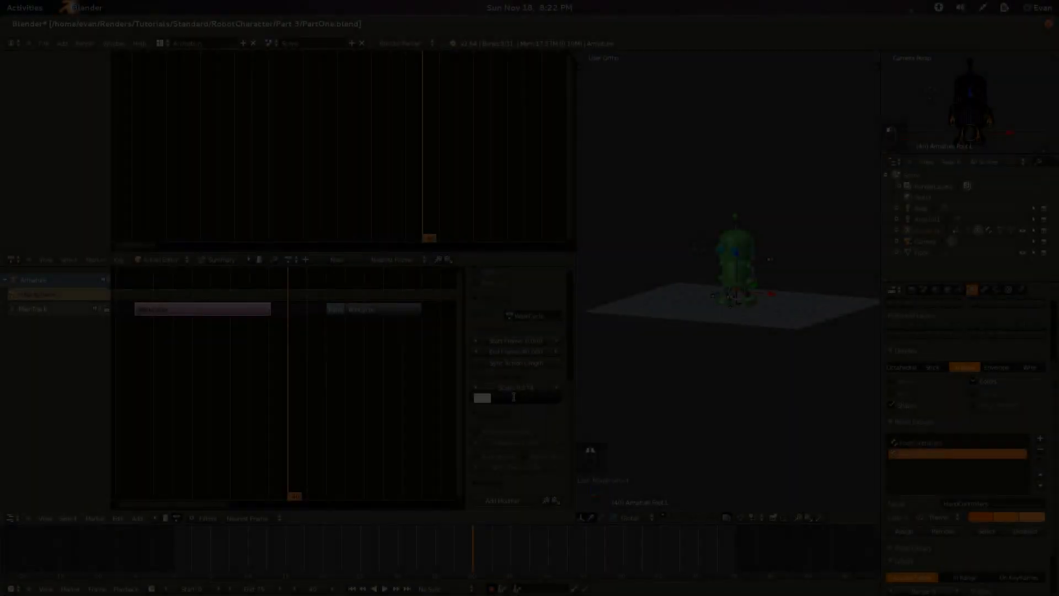
click(512, 402)
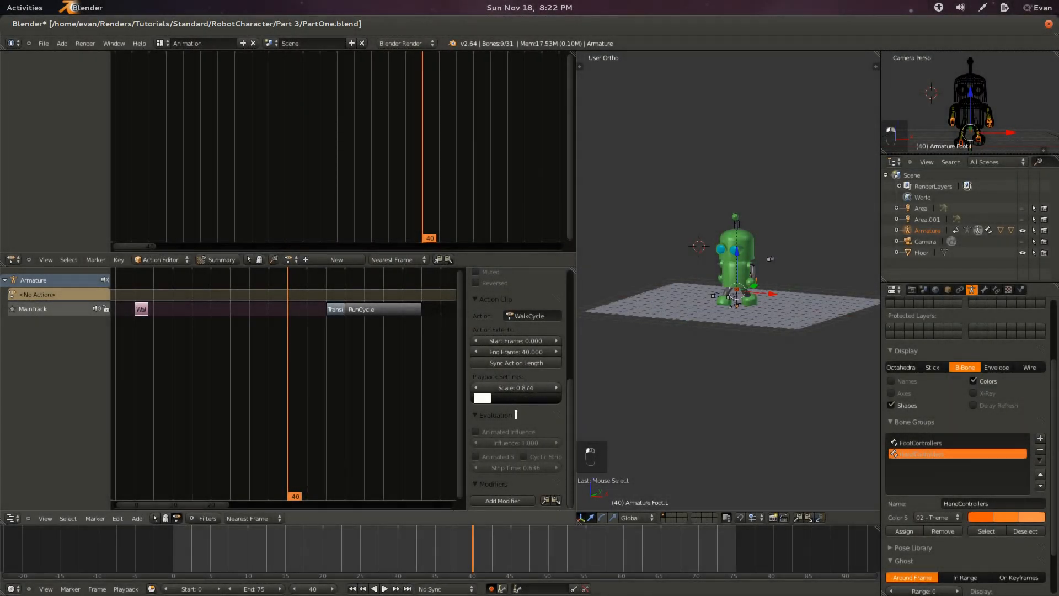
text(1)
key(Return)
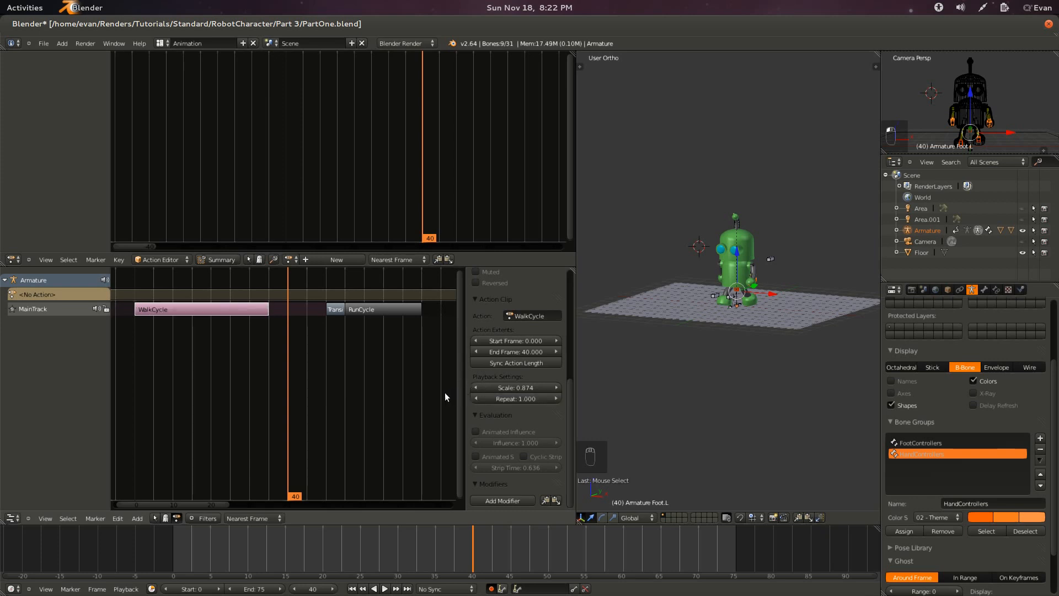
click(491, 389)
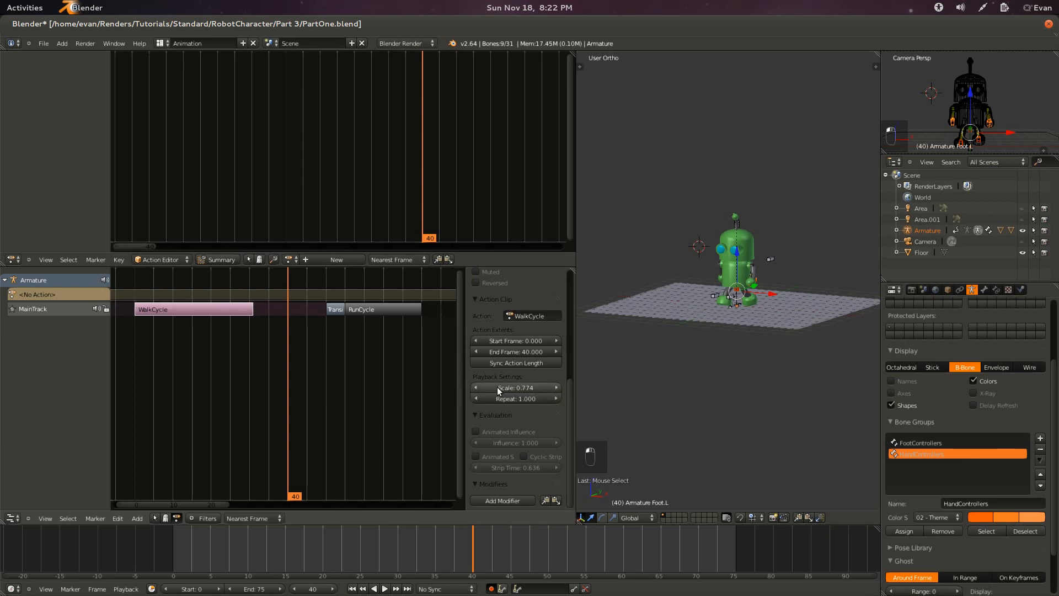
click(509, 384)
text(1)
key(Return)
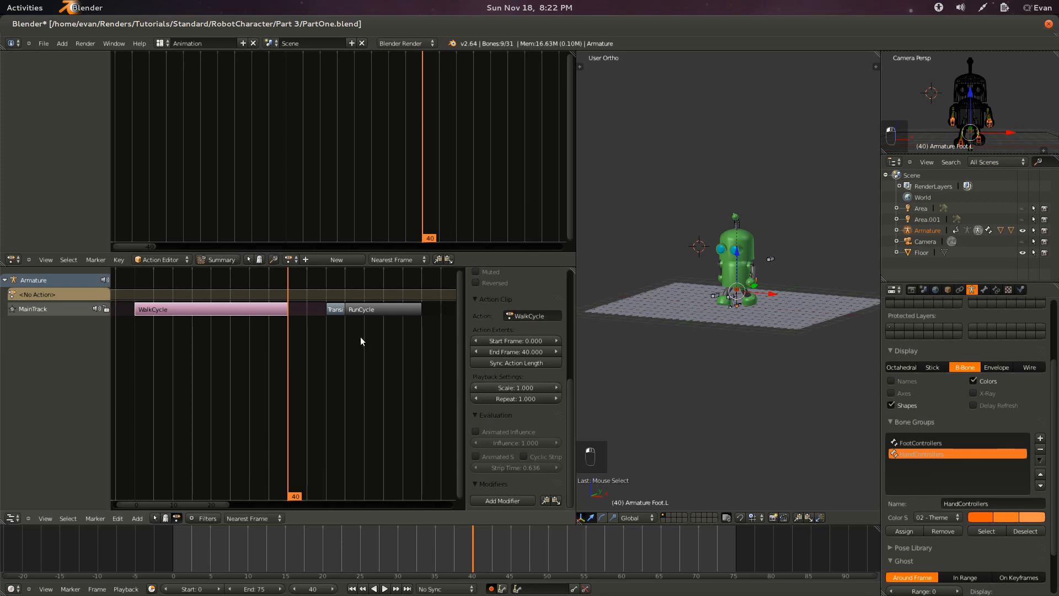
Replace the old transition with a new one spanning the gap between WalkCycle and RunCycle, play the animation, and save the file.
click(338, 312)
key(Delete)
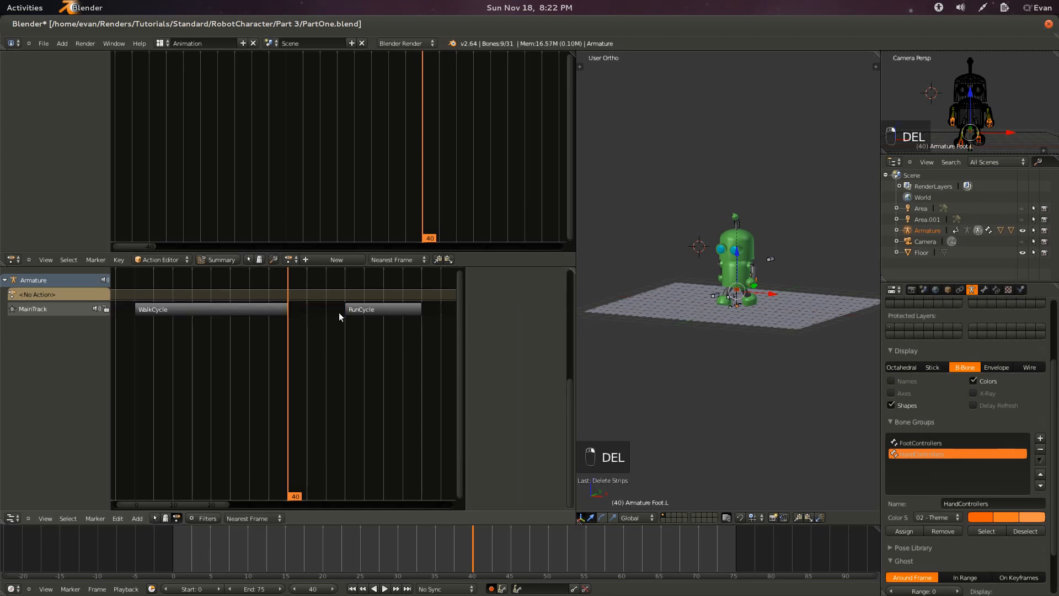
click(268, 309)
shift+click(382, 310)
key(shift+t)
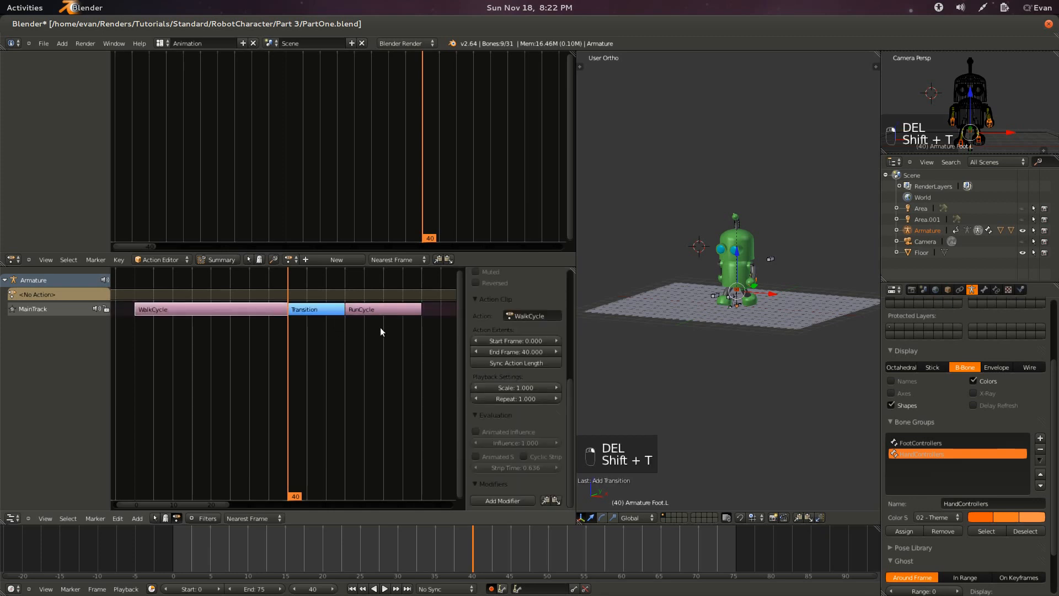
key(alt+a)
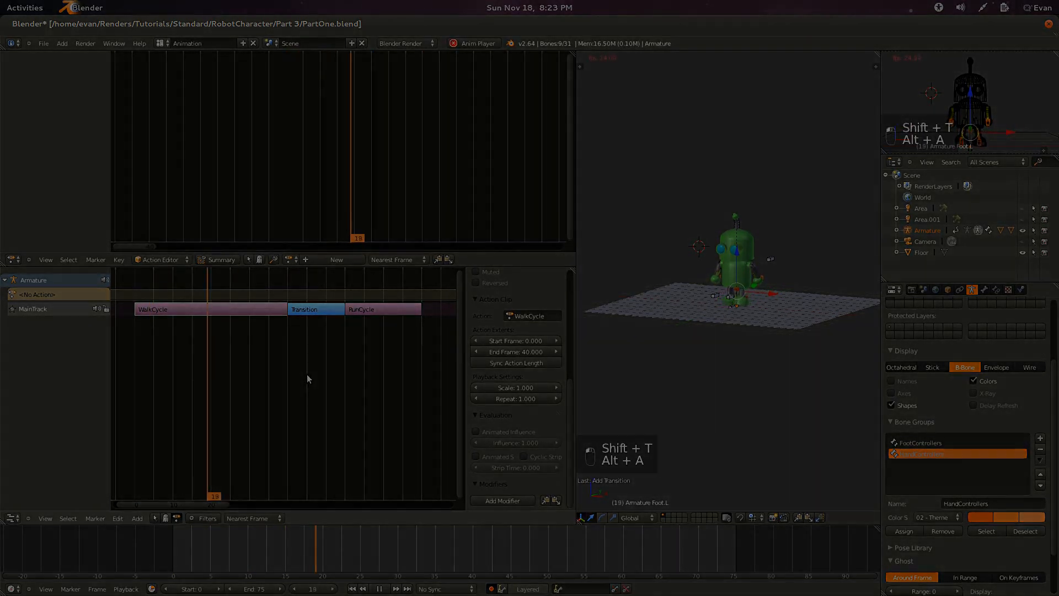
key(ctrl+s)
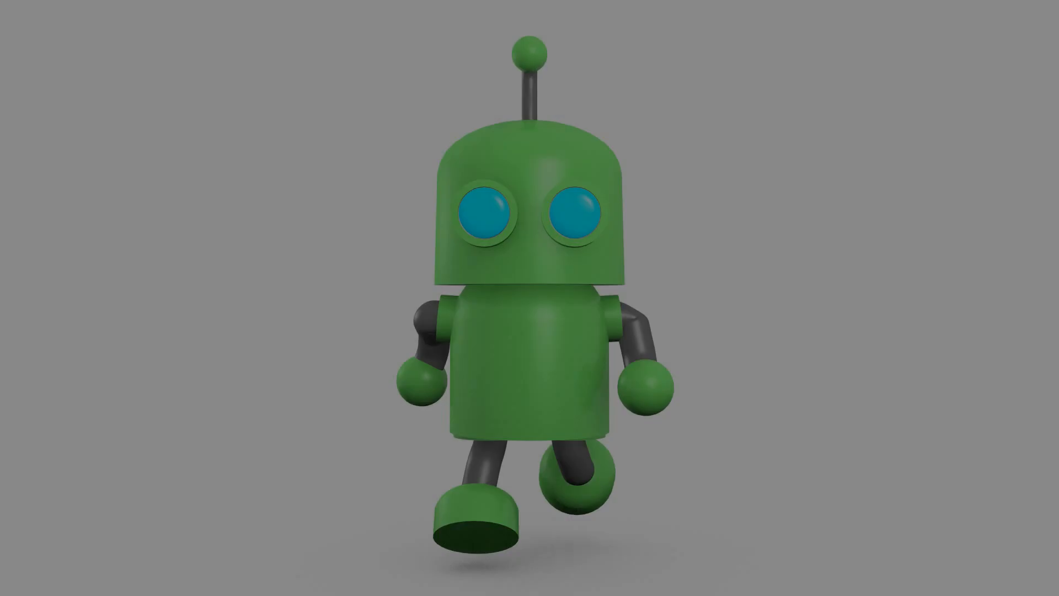